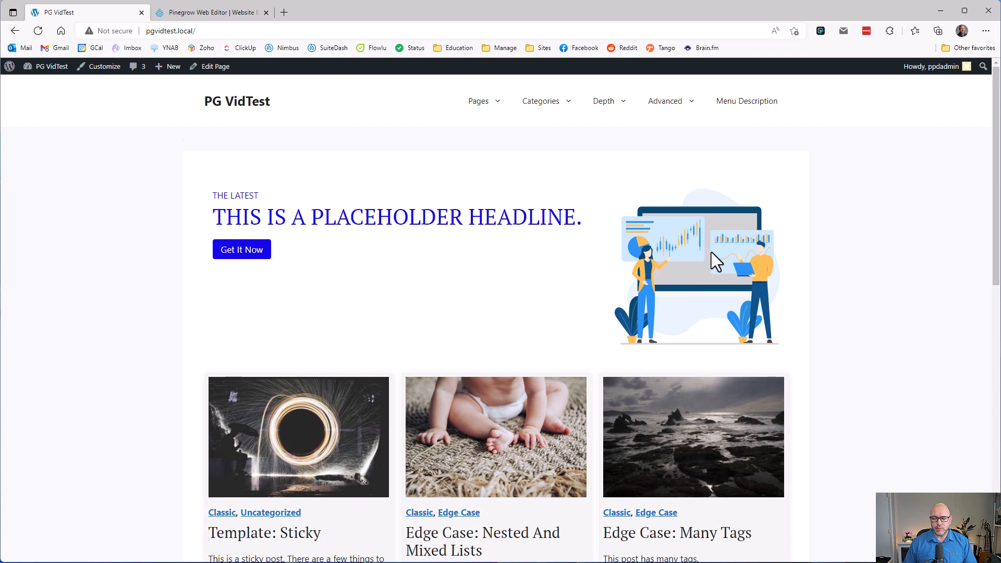
Look over the site's front page with its hero section and post grid, and open it for editing.
scroll(907, 235, "down", 5)
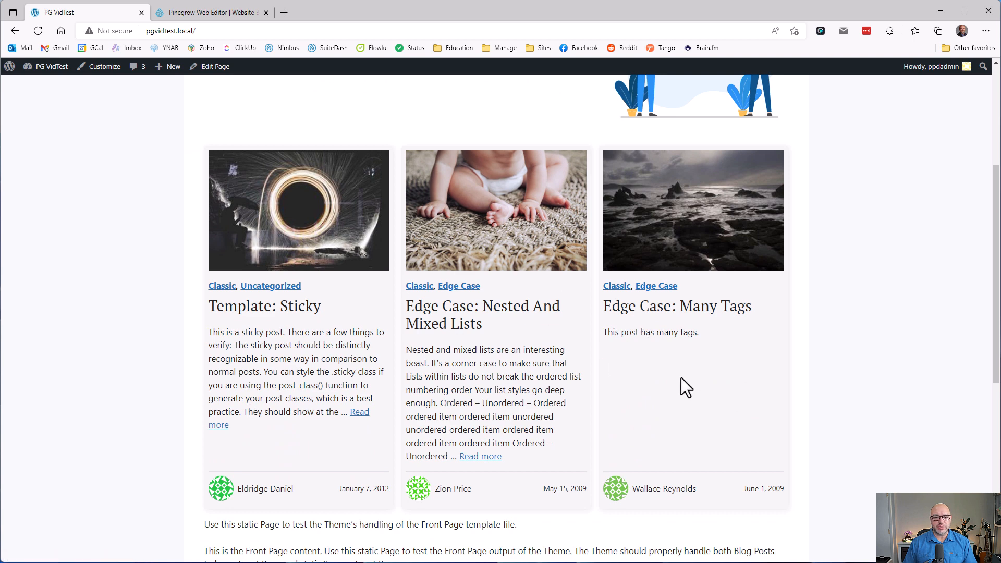
scroll(855, 333, "up", 5)
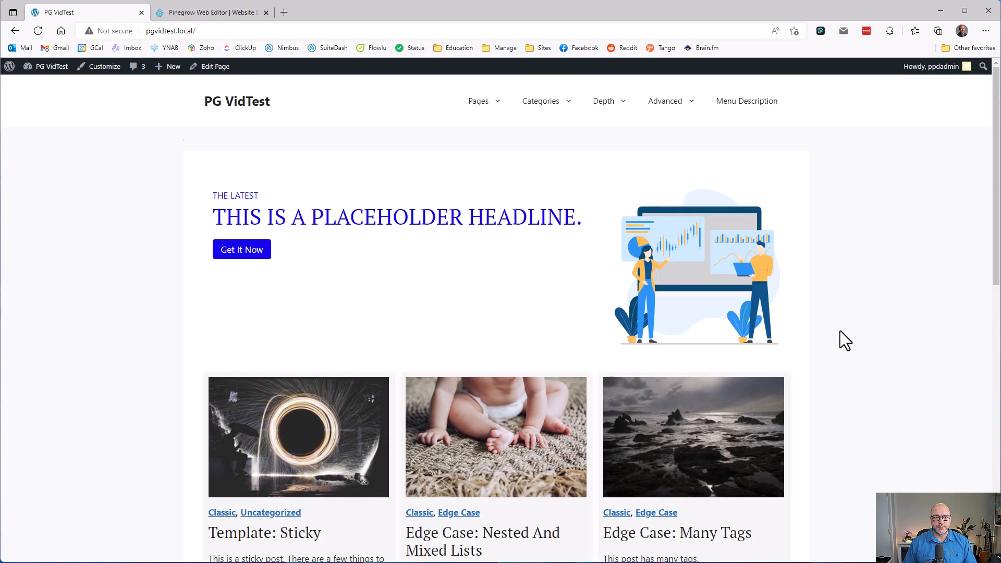
left_click(211, 66)
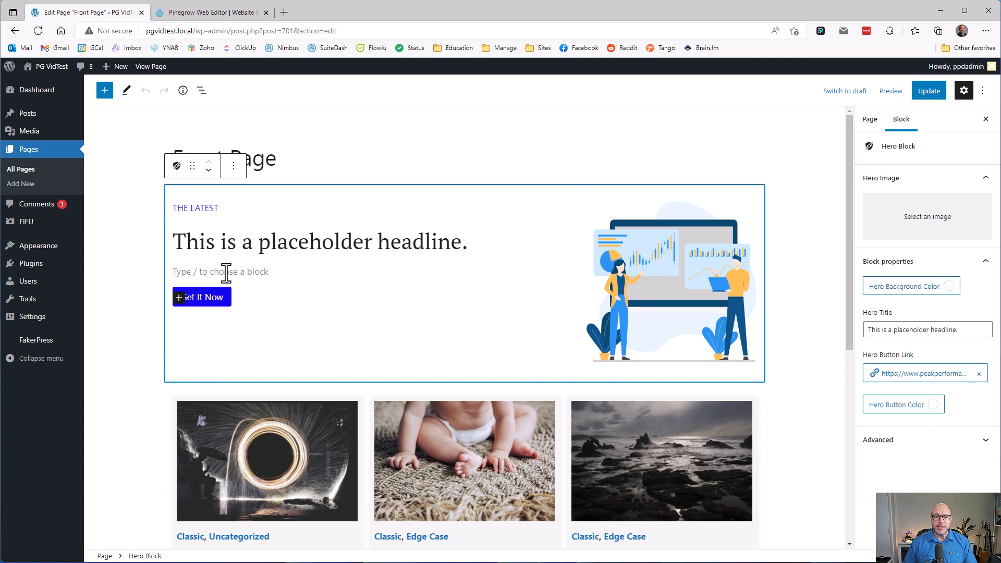
Enter "Lorem ipsum" in the empty paragraph of the Hero Block and update the page.
left_click(221, 272)
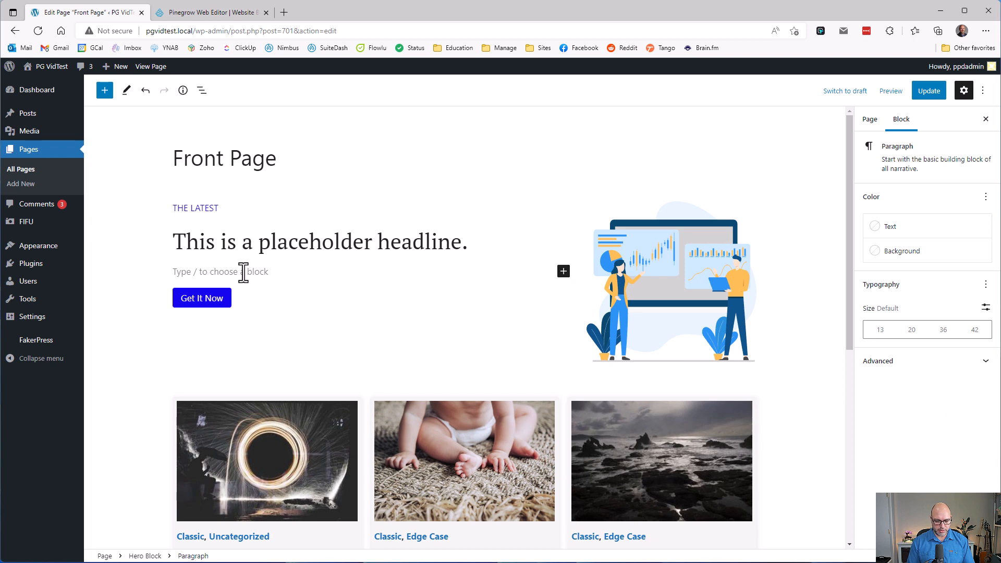
type("Lorem ipsum")
left_click(929, 90)
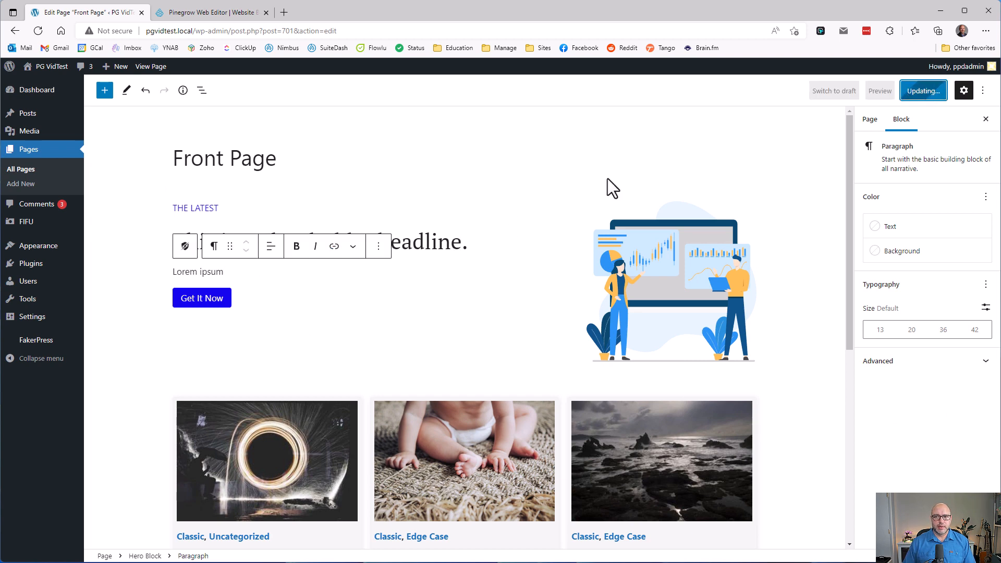
Select the Pinegrow Postgrid block and examine its post cards and the page layout.
scroll(552, 207, "down", 3)
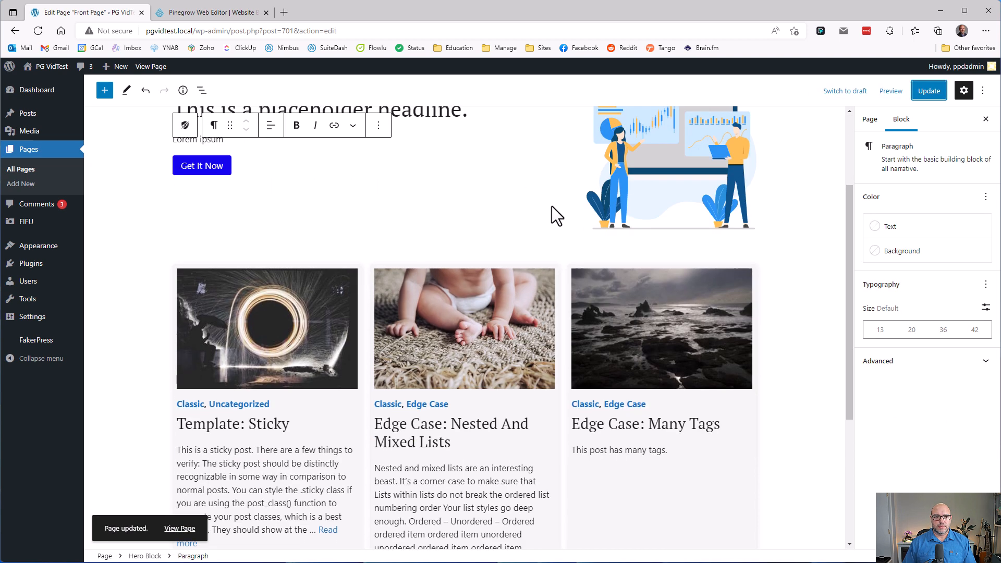
scroll(552, 209, "up", 3)
scroll(446, 269, "down", 3)
left_click(446, 269)
scroll(566, 261, "down", 3)
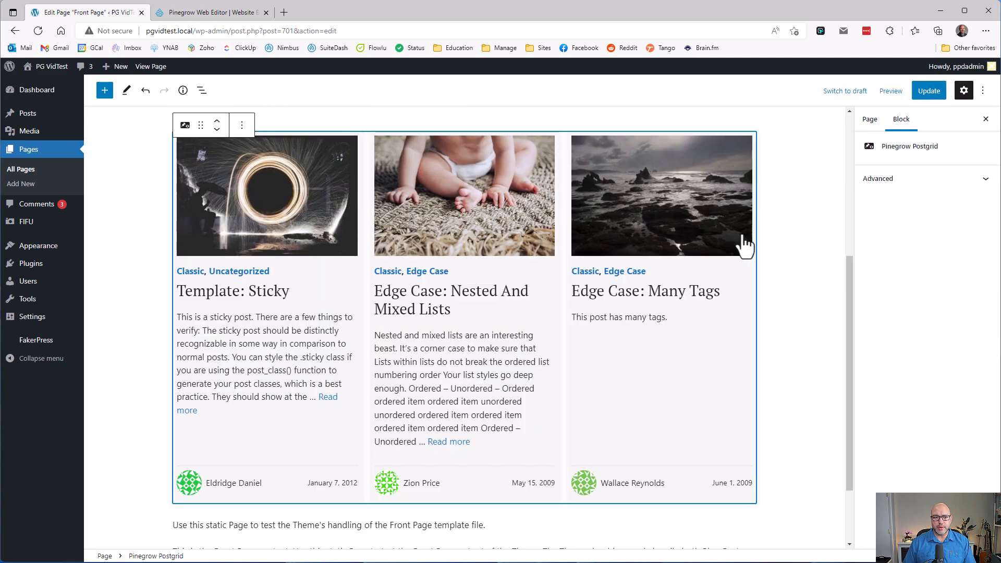
scroll(675, 268, "up", 1)
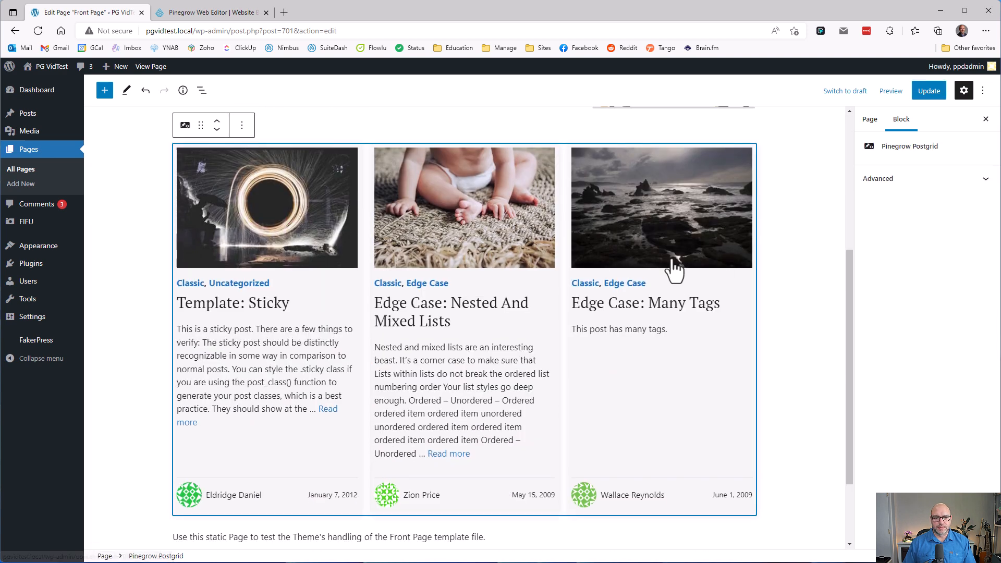
scroll(674, 268, "up", 5)
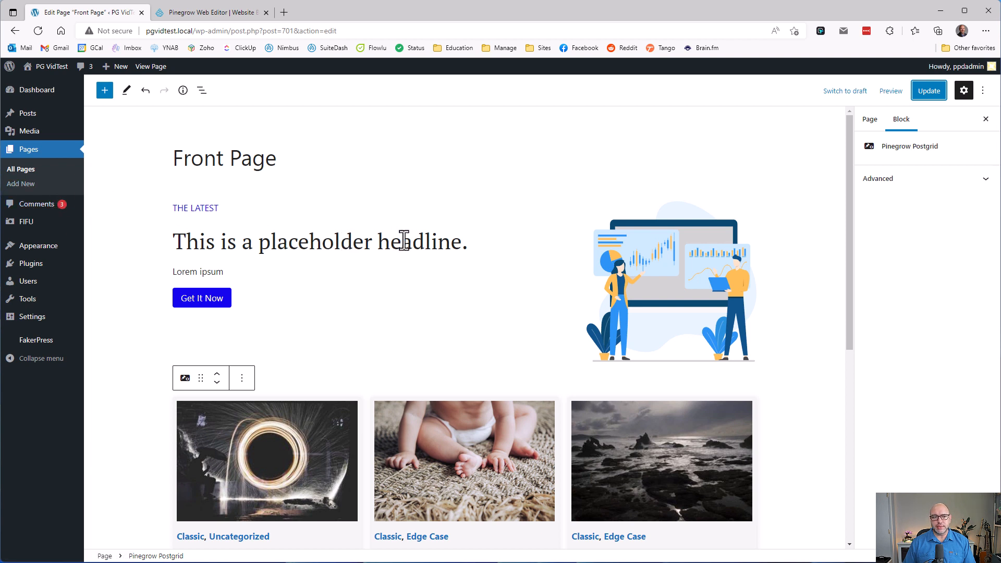
Remove the Hero Block and the Pinegrow Postgrid block from the Front Page, update it, and view the site.
left_click(511, 230)
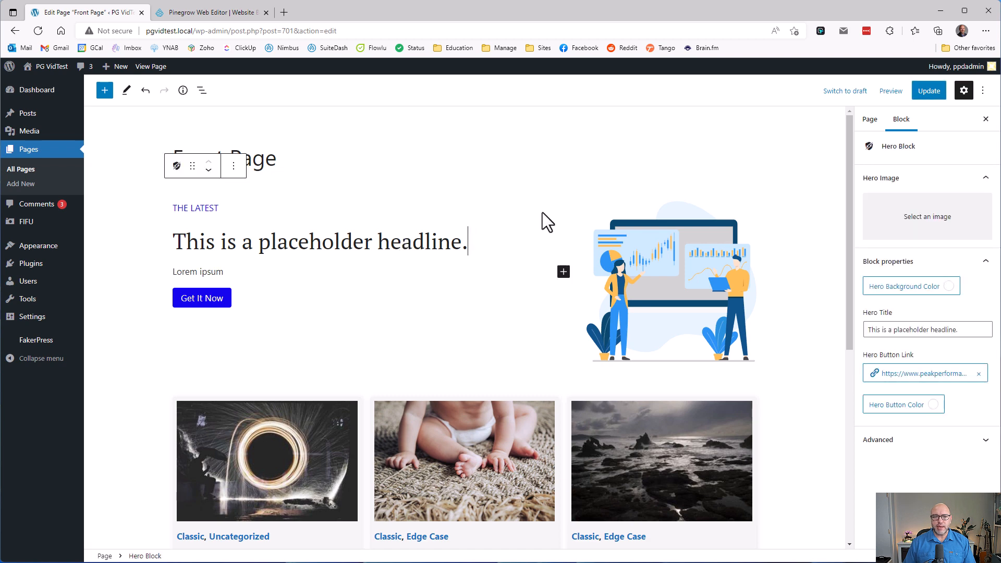
left_click(235, 167)
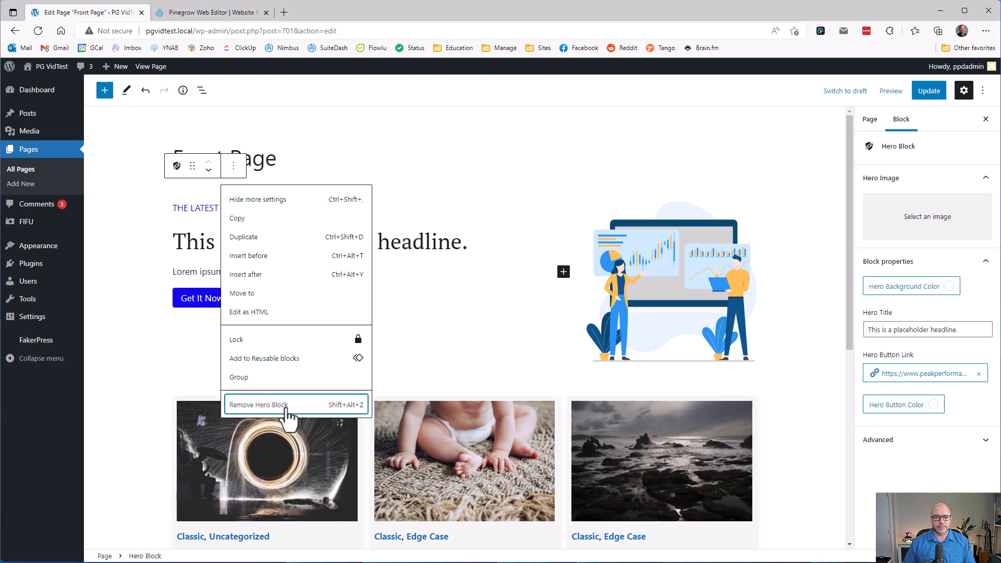
left_click(285, 407)
left_click(249, 168)
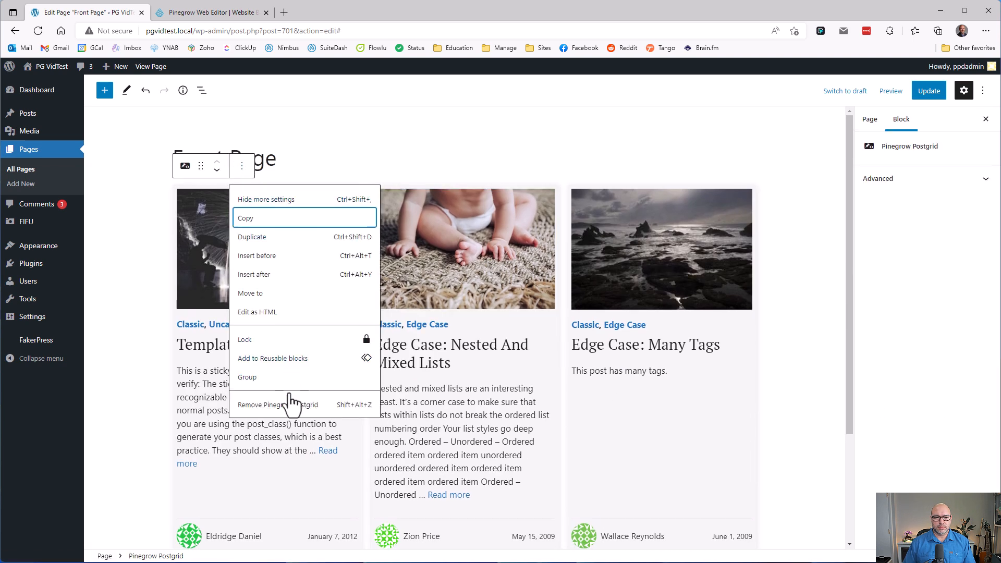
left_click(291, 409)
left_click(924, 91)
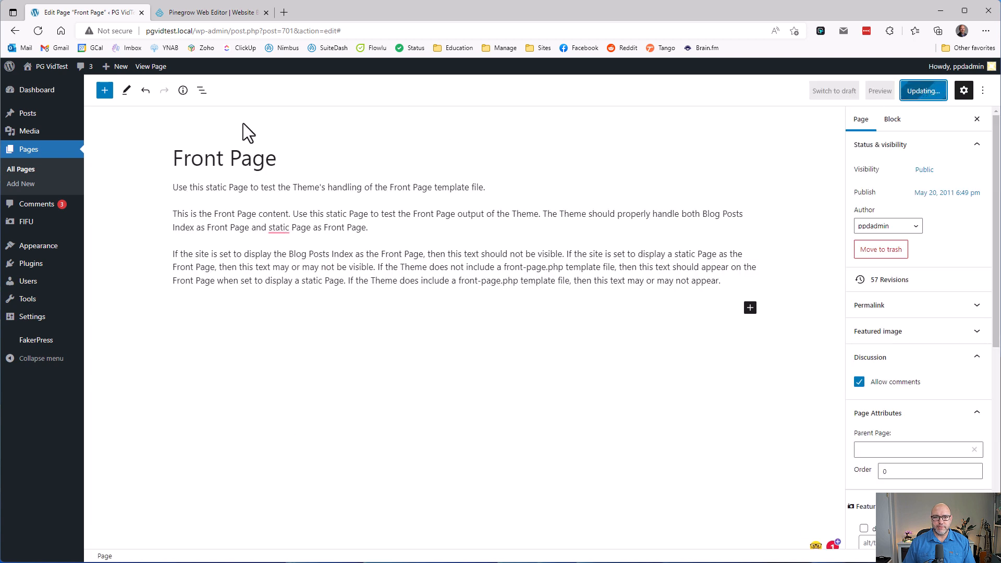
mouse_move(46, 67)
left_click(44, 85)
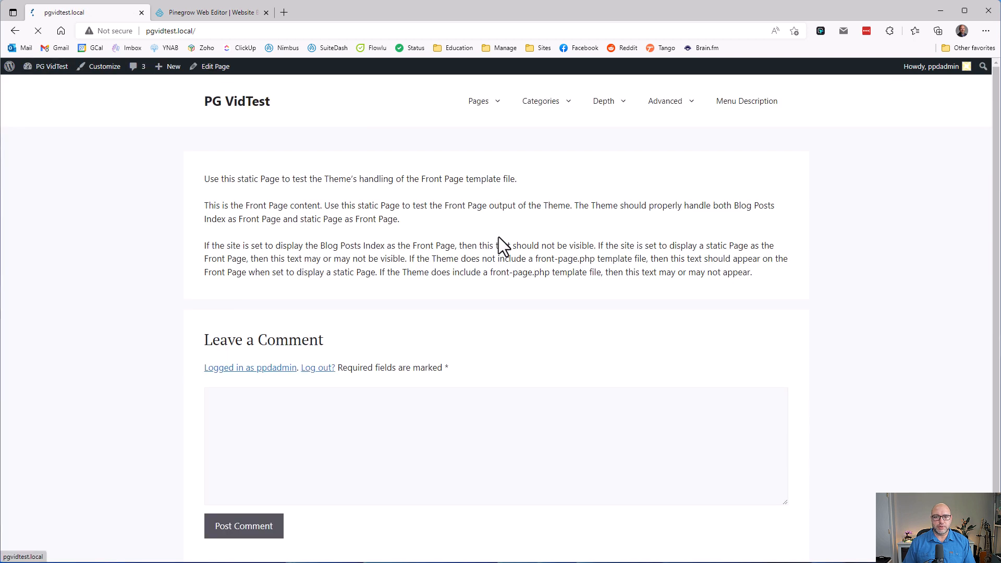
Deactivate and delete the PG Vid Test plugin from the installed plugins.
mouse_move(48, 68)
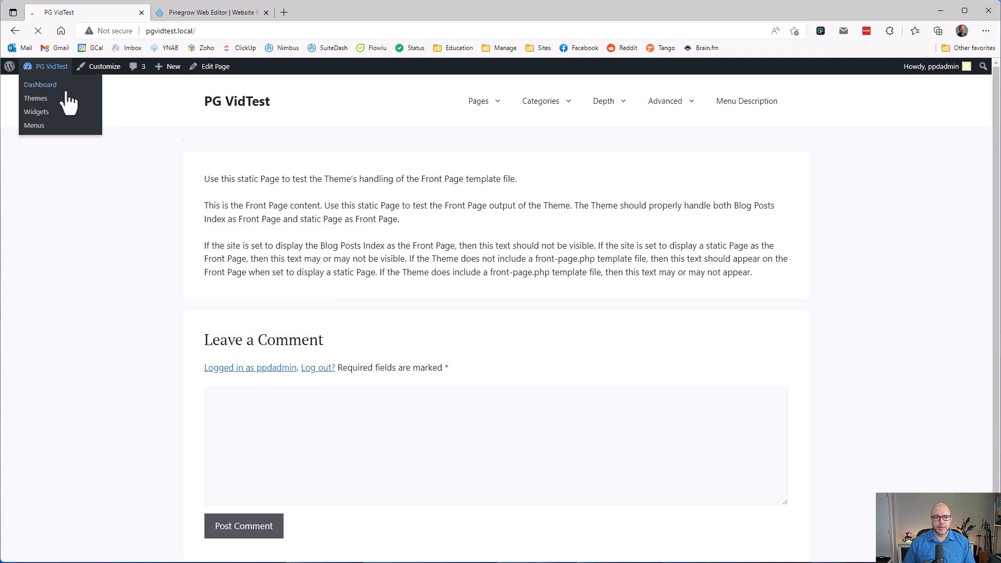
left_click(63, 88)
mouse_move(47, 265)
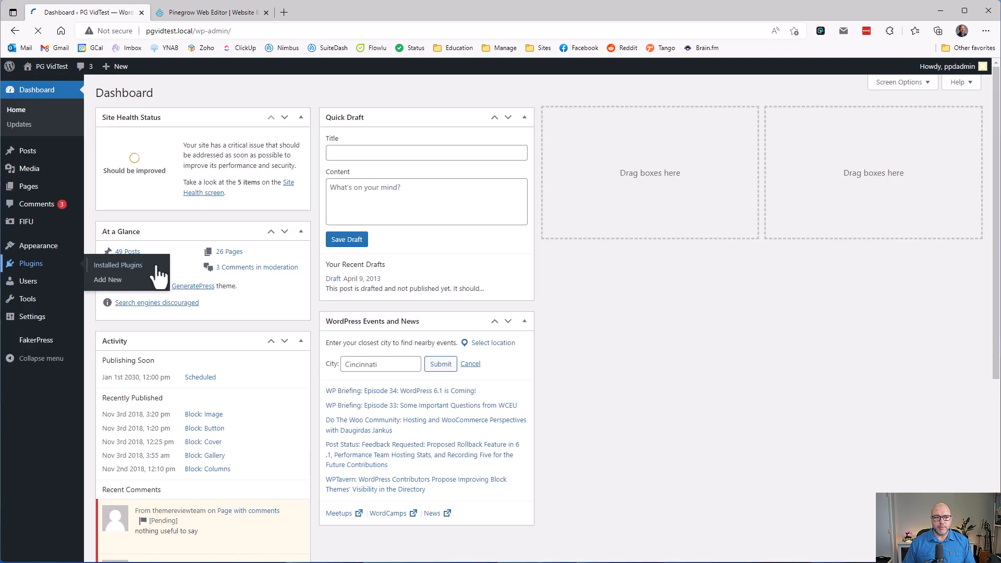
left_click(152, 259)
left_click(137, 268)
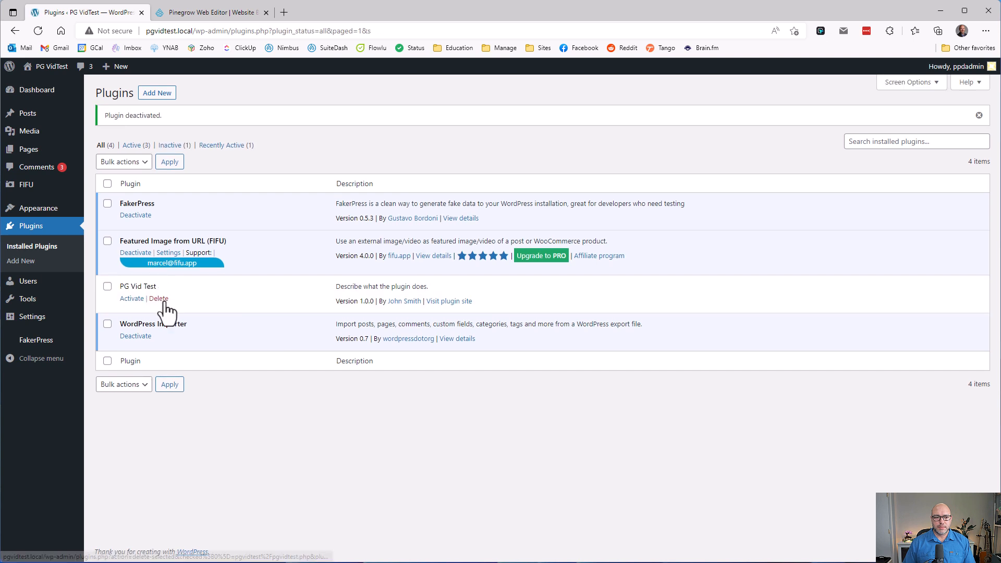
left_click(159, 299)
left_click(556, 89)
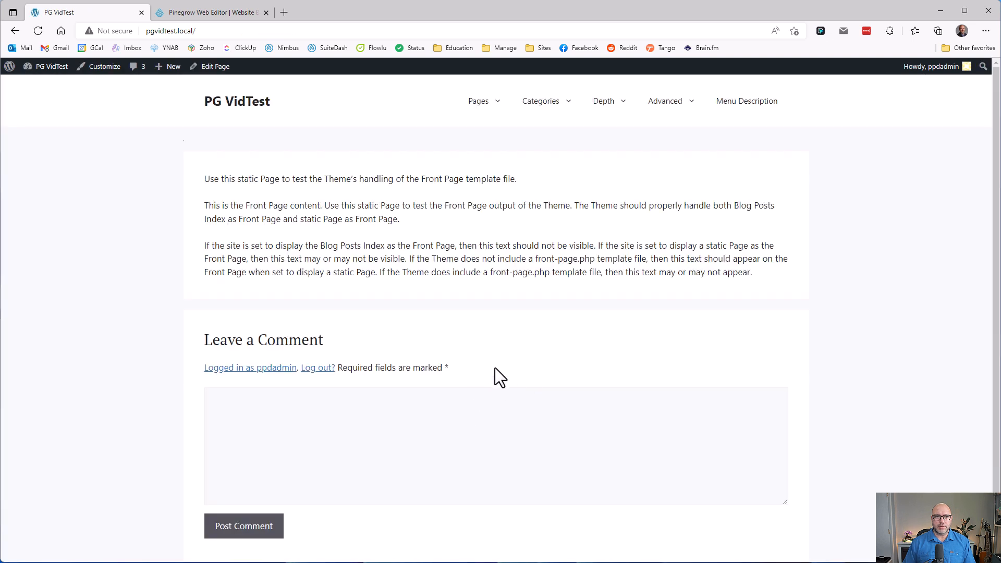
Switch to the Pinegrow website, look over its homepage, and go to the purchase plans.
key("ctrl+Tab")
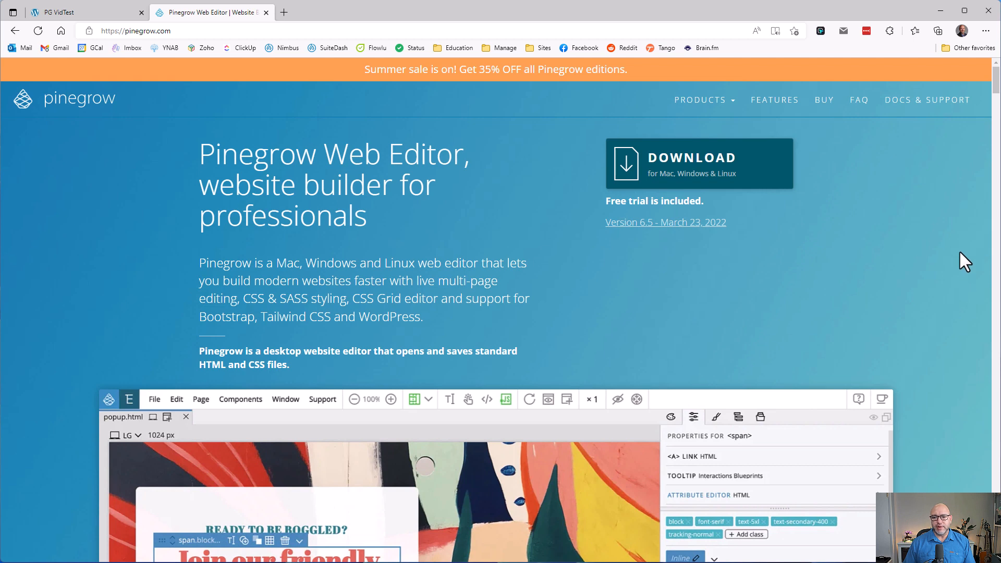
scroll(950, 271, "down", 5)
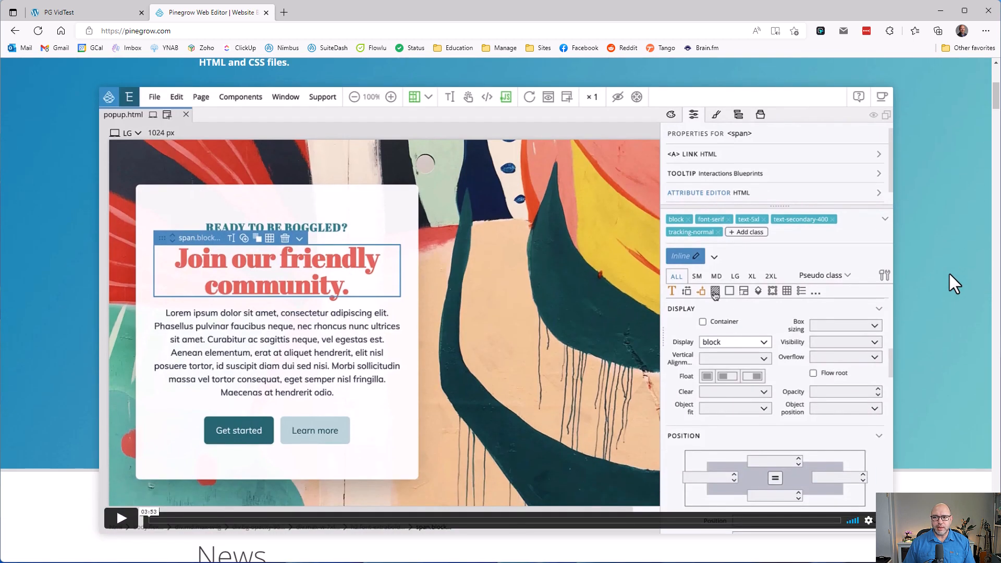
scroll(949, 274, "up", 5)
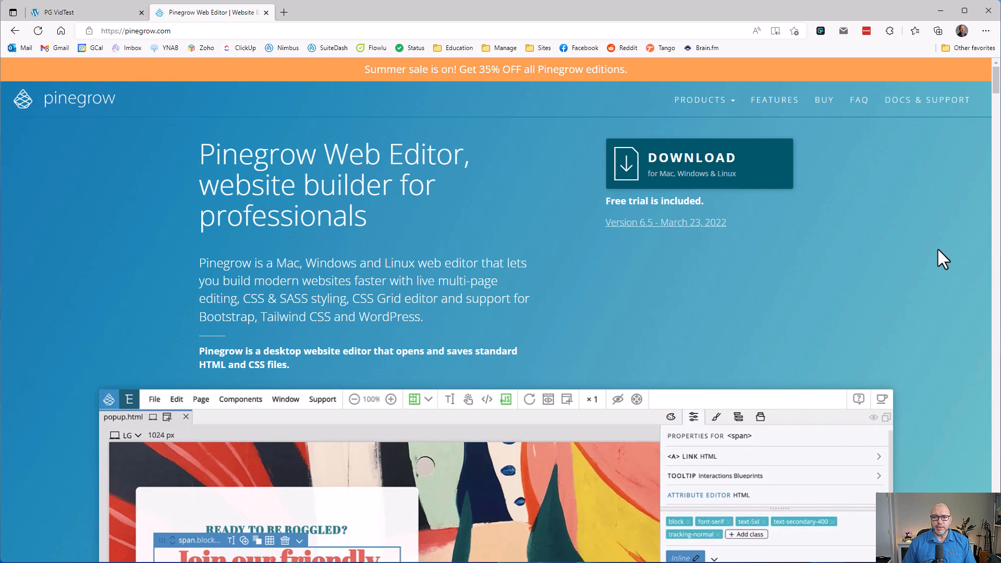
left_click(824, 99)
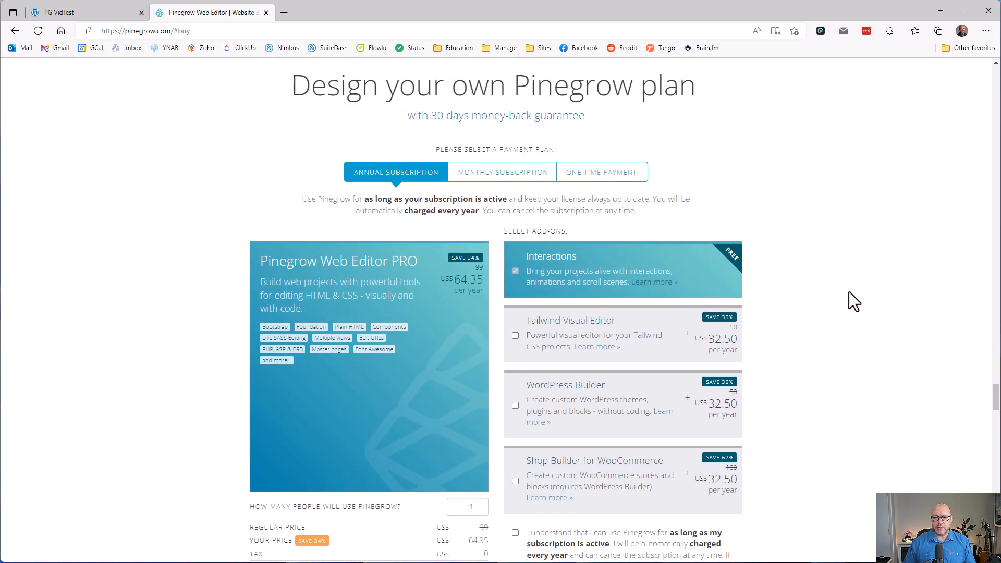
scroll(875, 262, "down", 2)
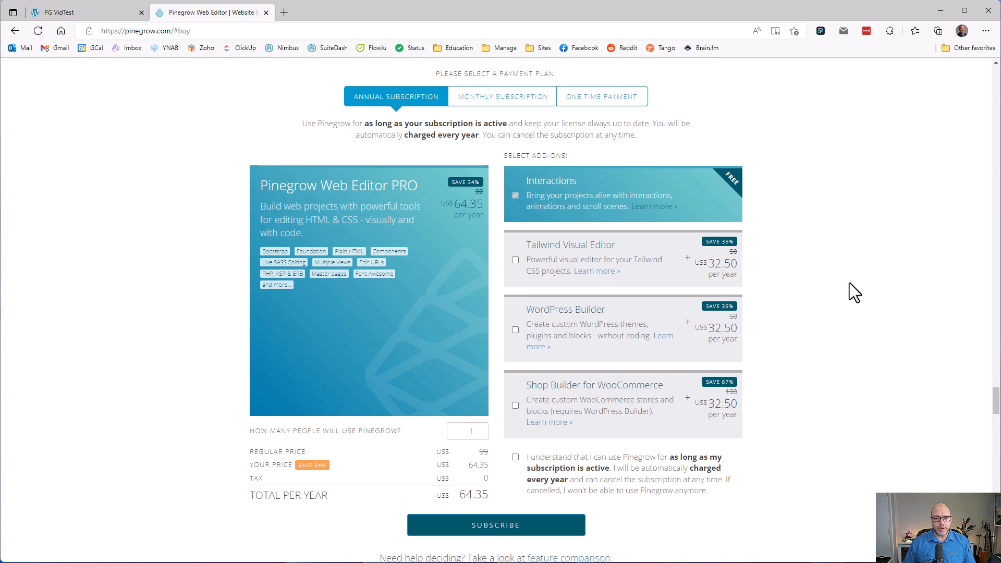
Add the Tailwind Visual Editor, WordPress Builder and Shop Builder for WooCommerce add-ons to the annual subscription.
left_click(511, 262)
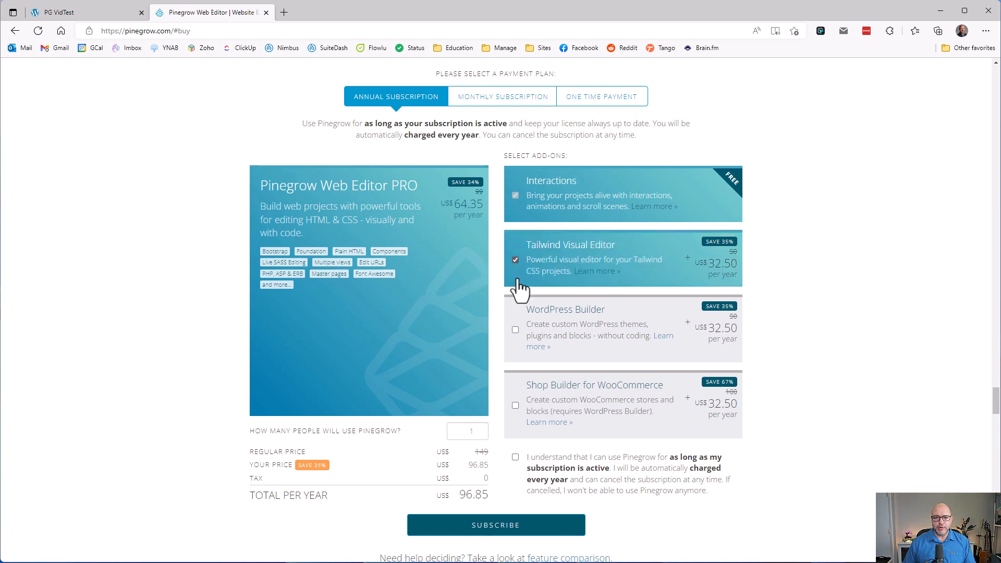
left_click(516, 330)
left_click(516, 406)
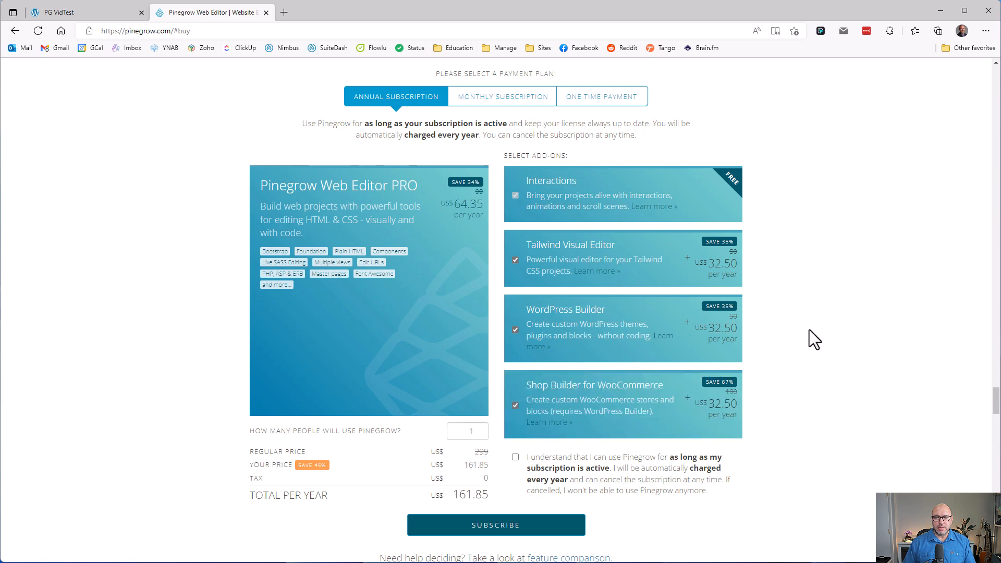
scroll(810, 329, "down", 1)
scroll(810, 330, "up", 1)
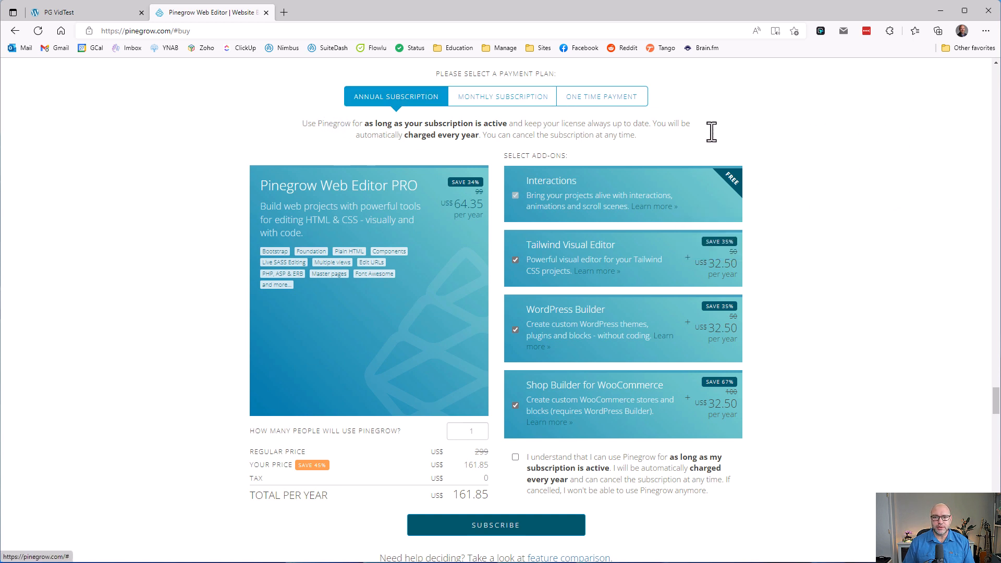
Compare the monthly subscription and one time payment plans, including one time pricing with and without the Tailwind Visual Editor and WordPress Builder add-ons.
left_click(502, 100)
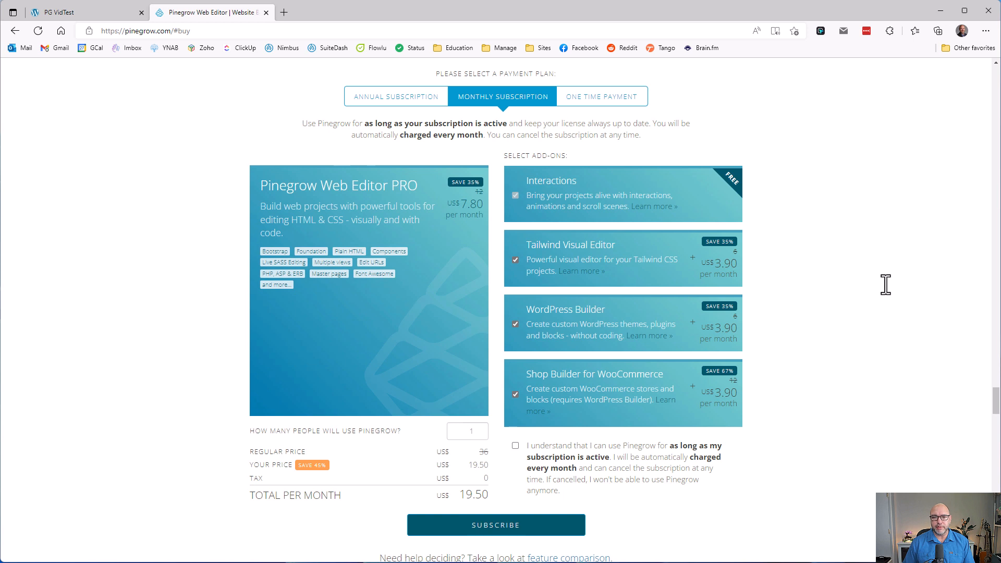
left_click(633, 98)
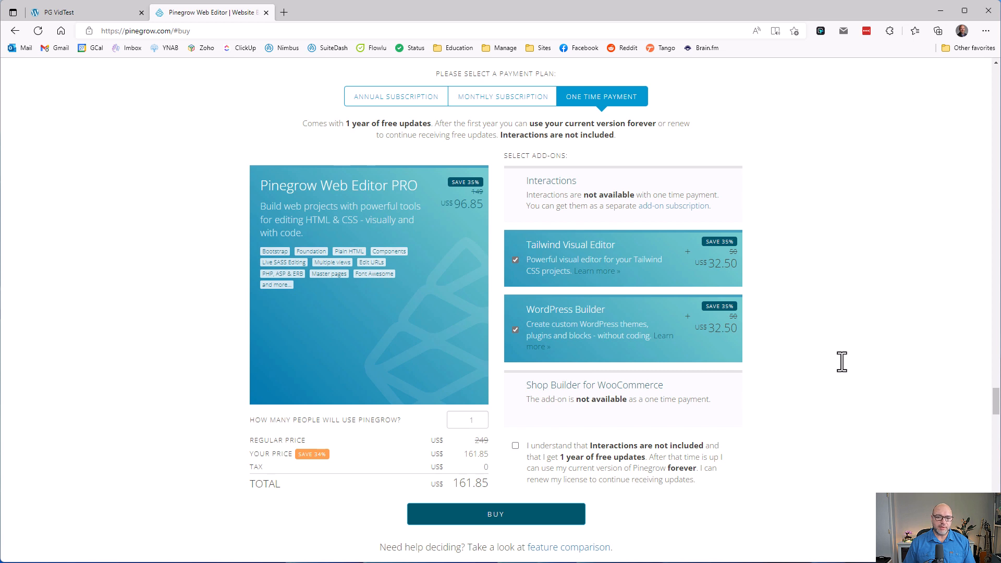
left_click(515, 260)
left_click(516, 328)
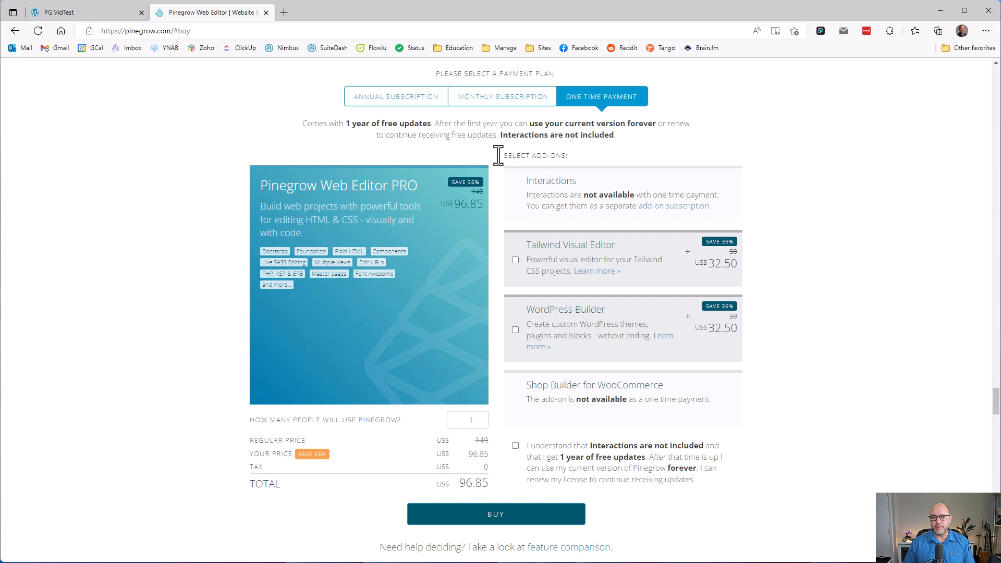
left_click(515, 260)
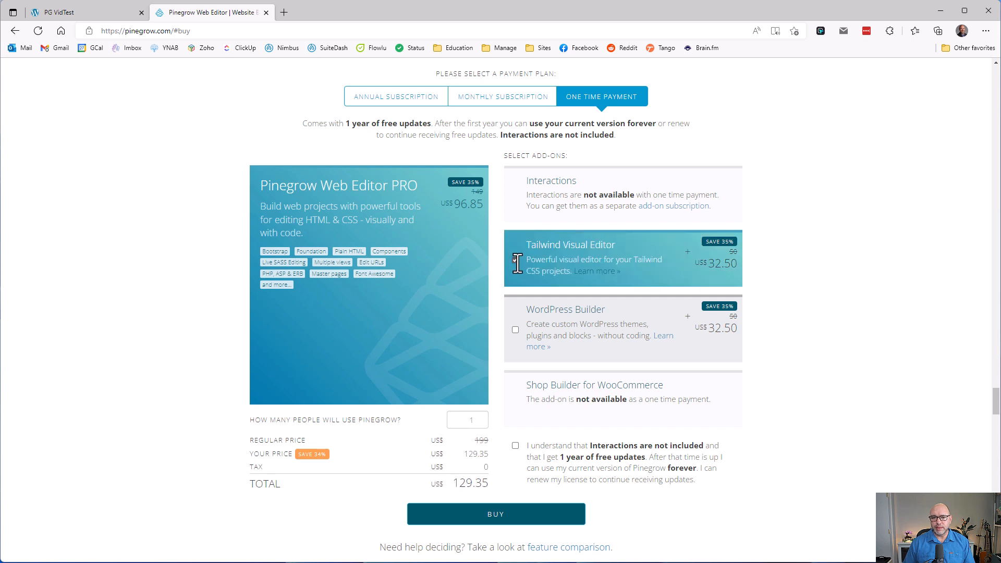
left_click(515, 330)
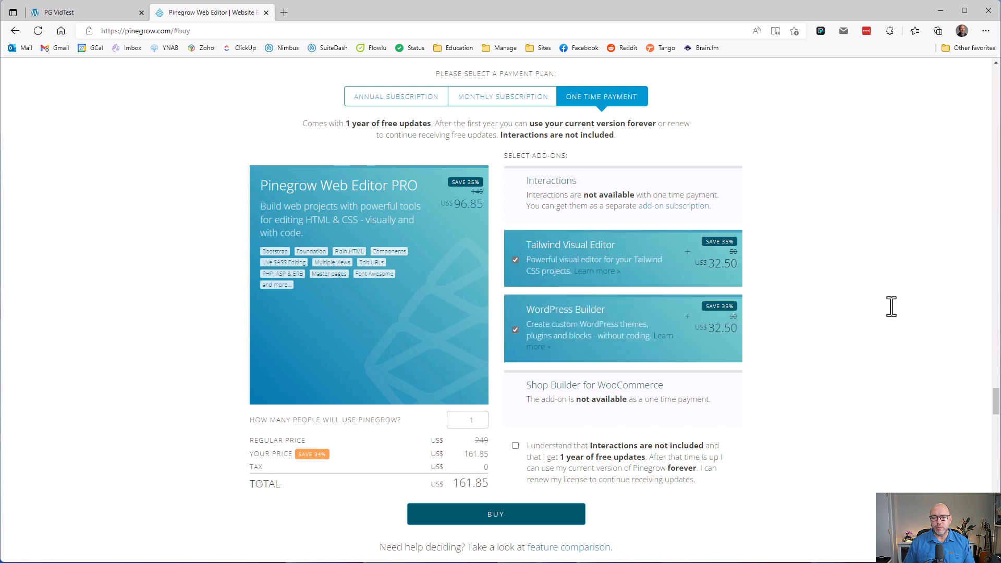
left_click(515, 330)
left_click(516, 260)
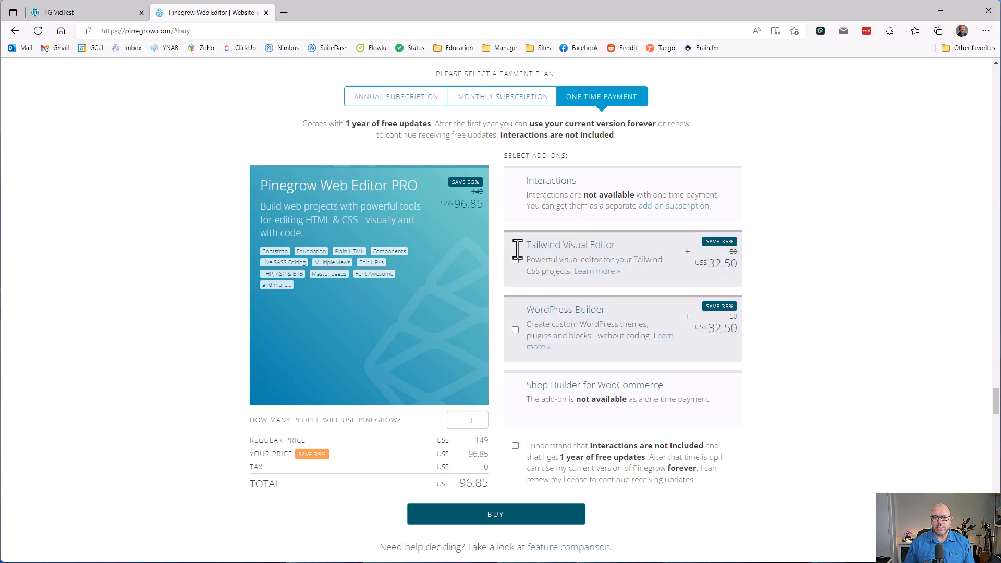
Choose the annual subscription plan with the WordPress Builder and Tailwind Visual Editor add-ons included.
left_click(381, 96)
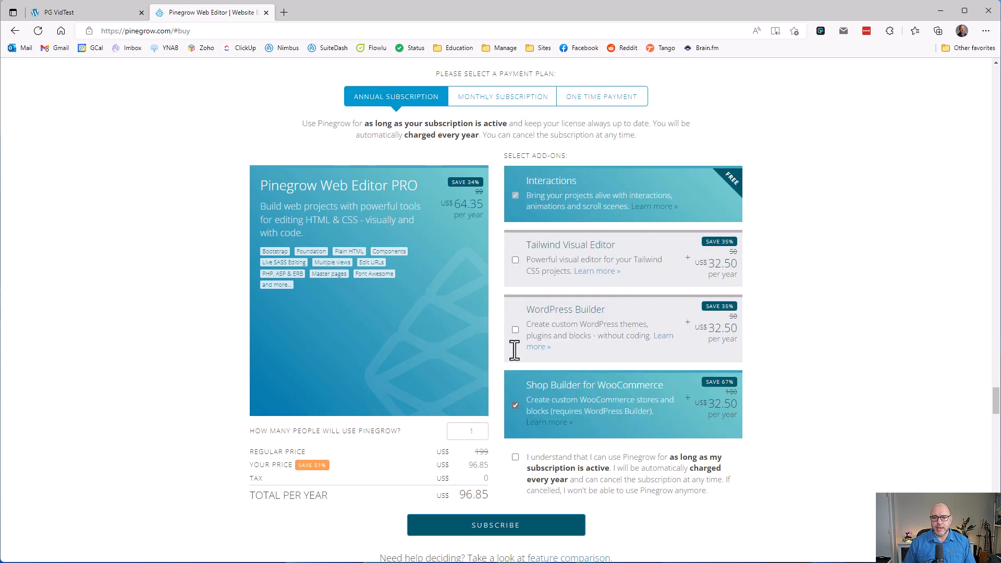
left_click(515, 330)
left_click(515, 259)
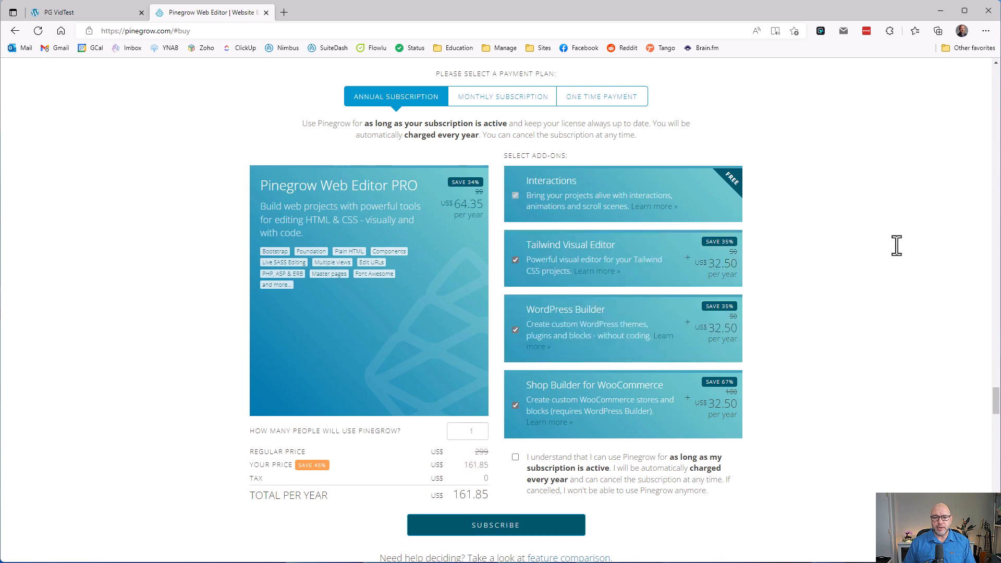
Switch to Pinegrow Web Editor.
key("alt+Left")
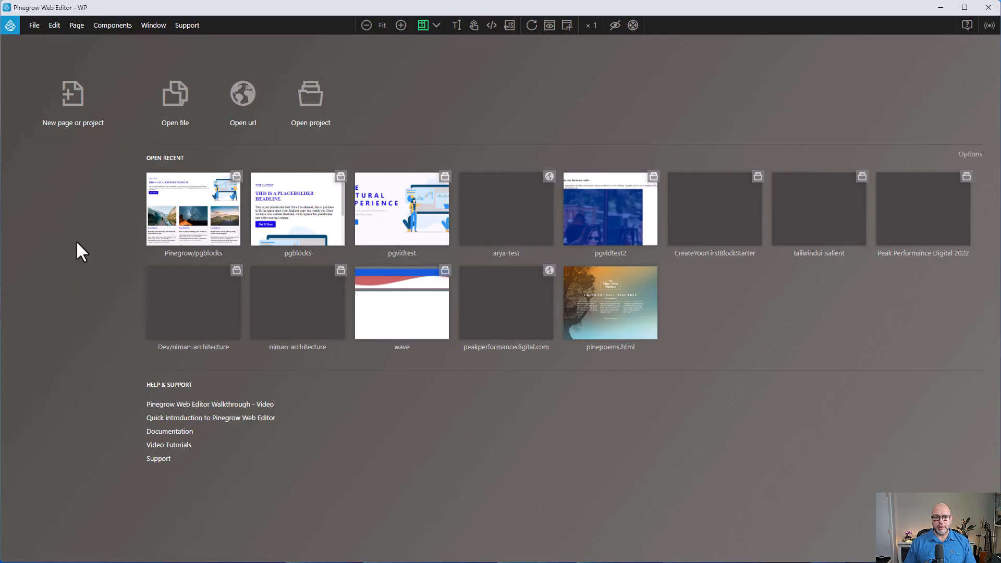
Open the recent pgblocks project and load its blocks.html page.
left_click(35, 27)
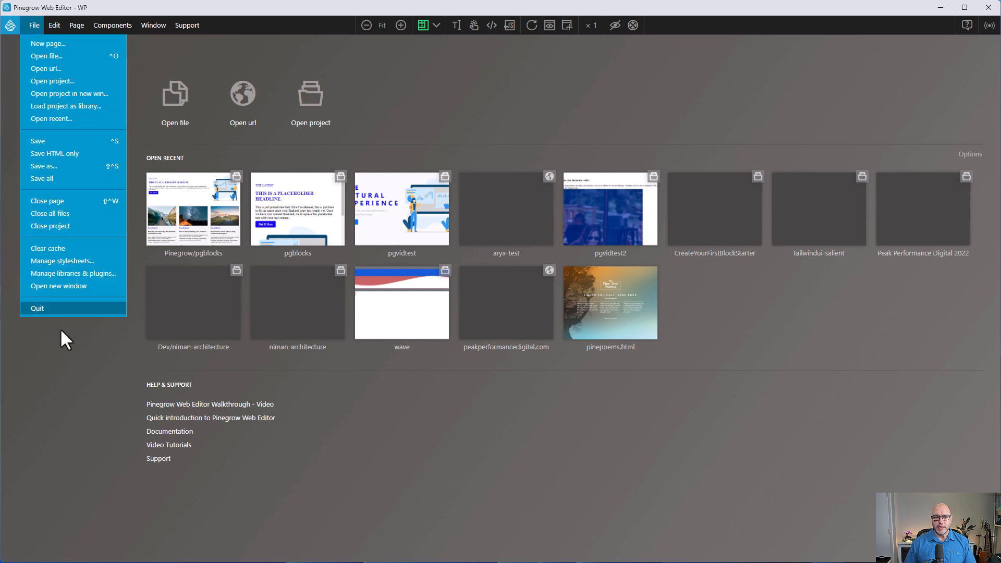
left_click(64, 383)
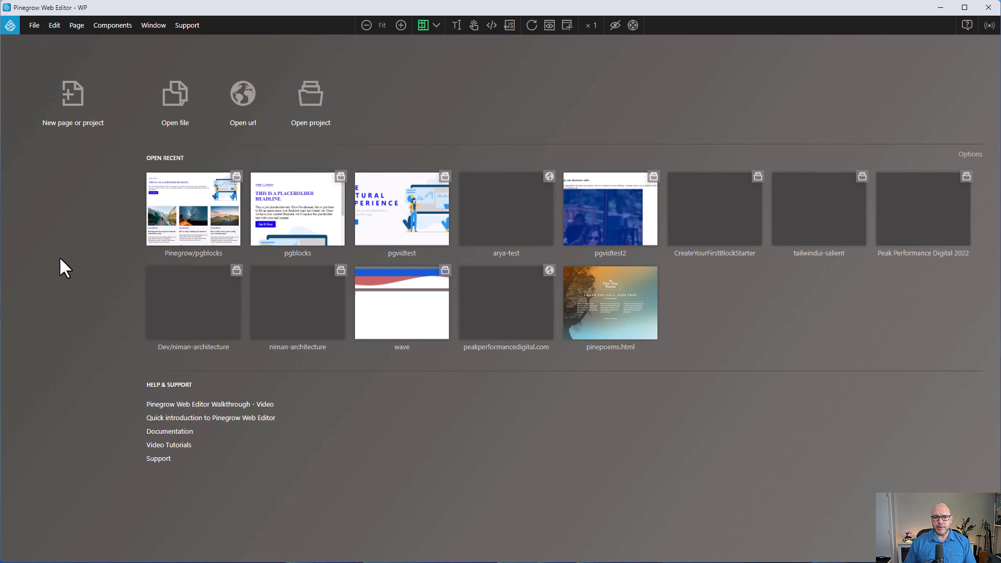
left_click(34, 26)
mouse_move(58, 120)
left_click(178, 120)
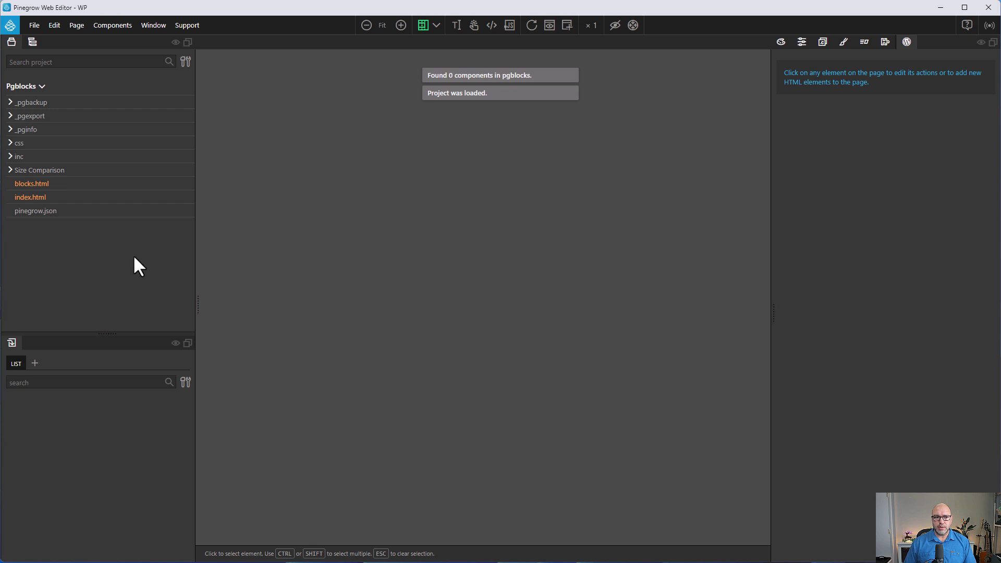
left_click(28, 187)
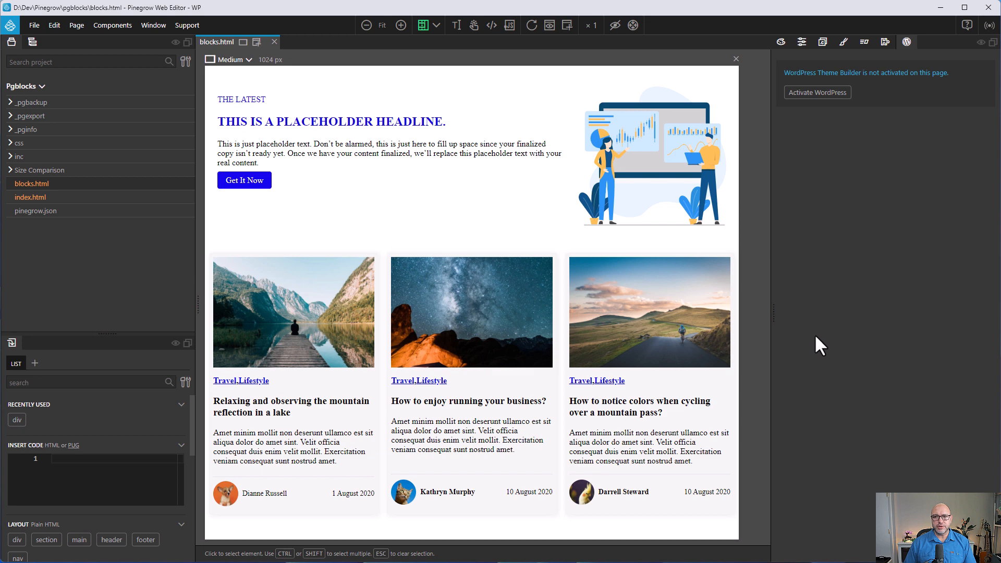
Switch the workspace layout to Default (3 columns).
left_click(154, 25)
mouse_move(162, 57)
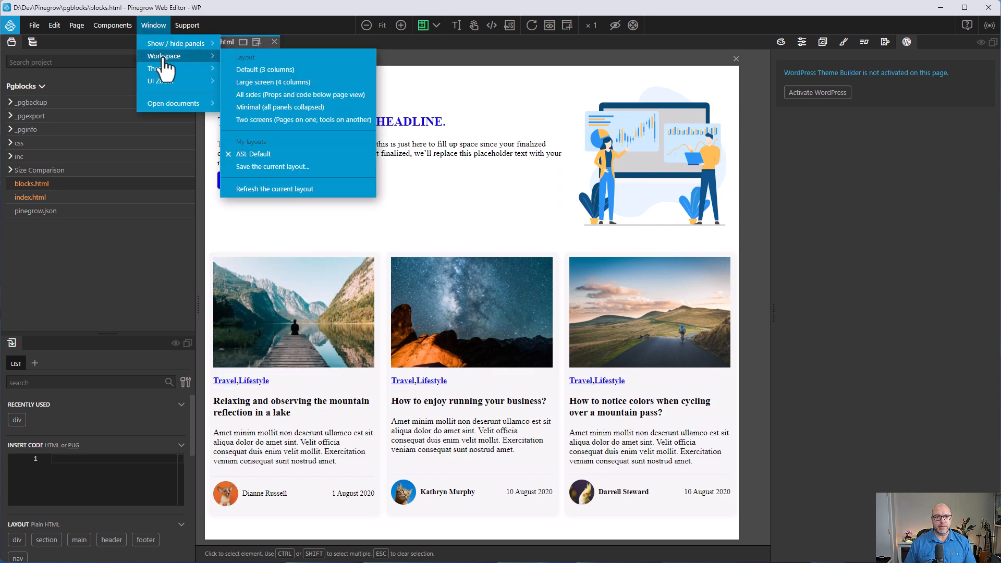
left_click(287, 68)
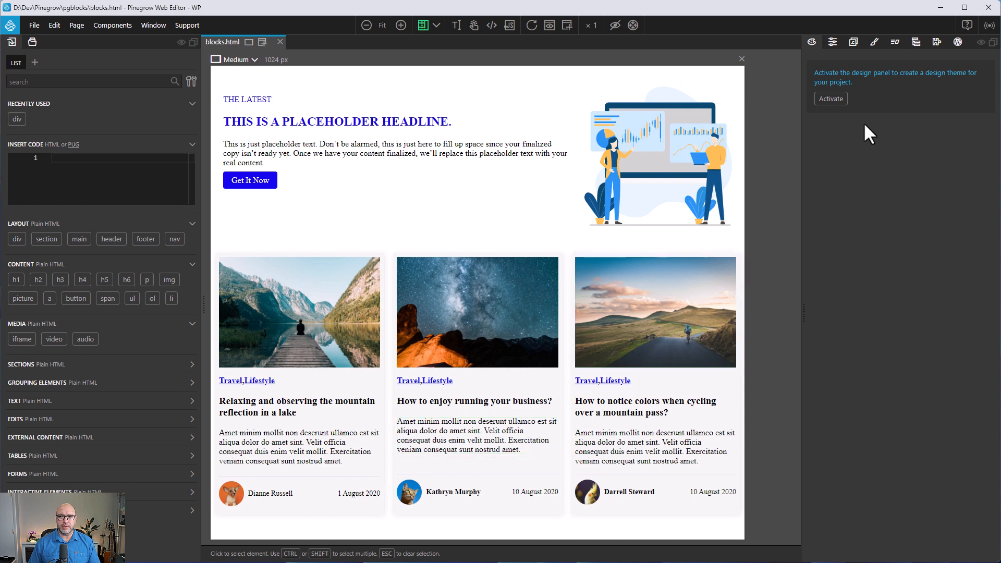
Show the element tree of blocks.html and look through its structure.
left_click(918, 50)
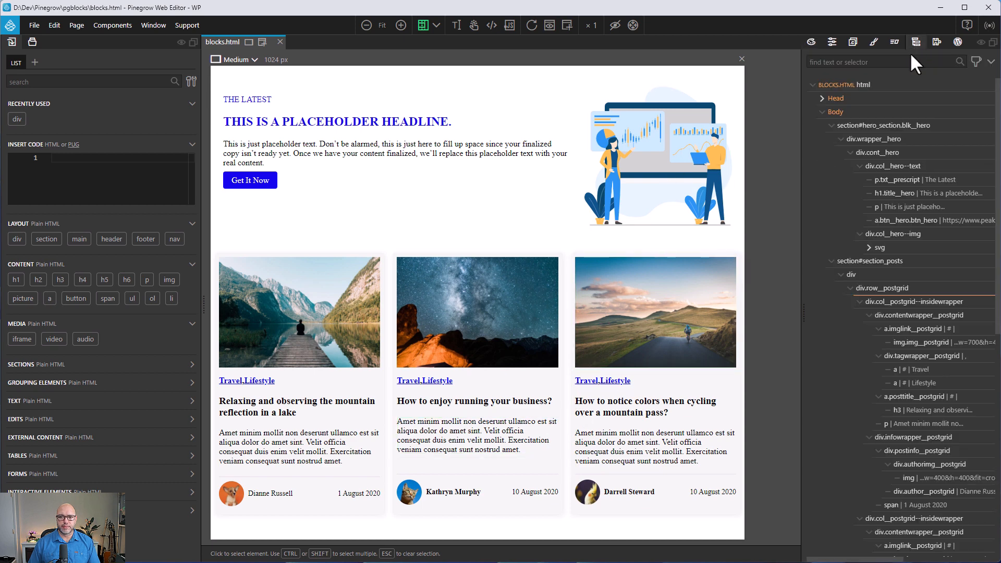
scroll(897, 172, "down", 8)
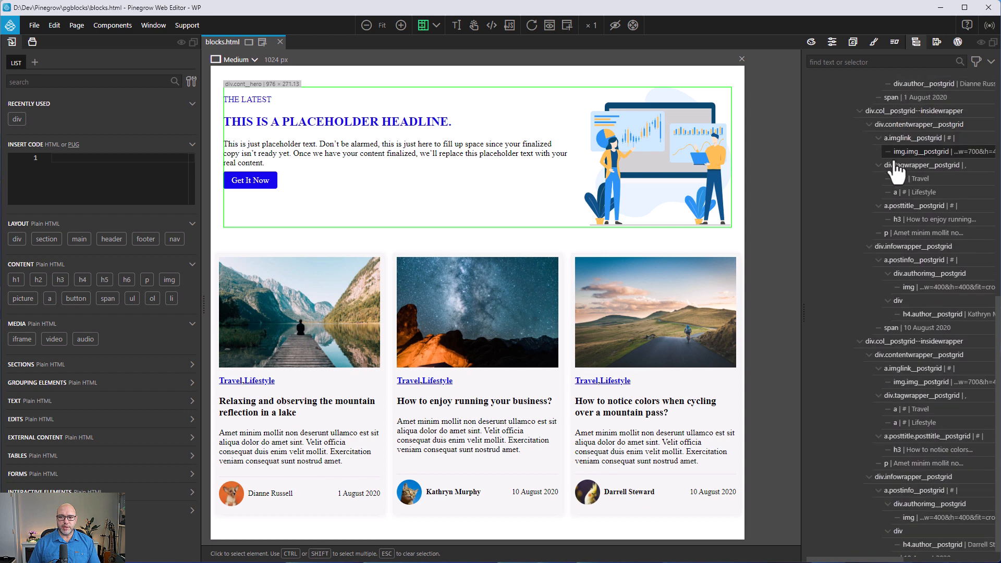
scroll(896, 172, "up", 8)
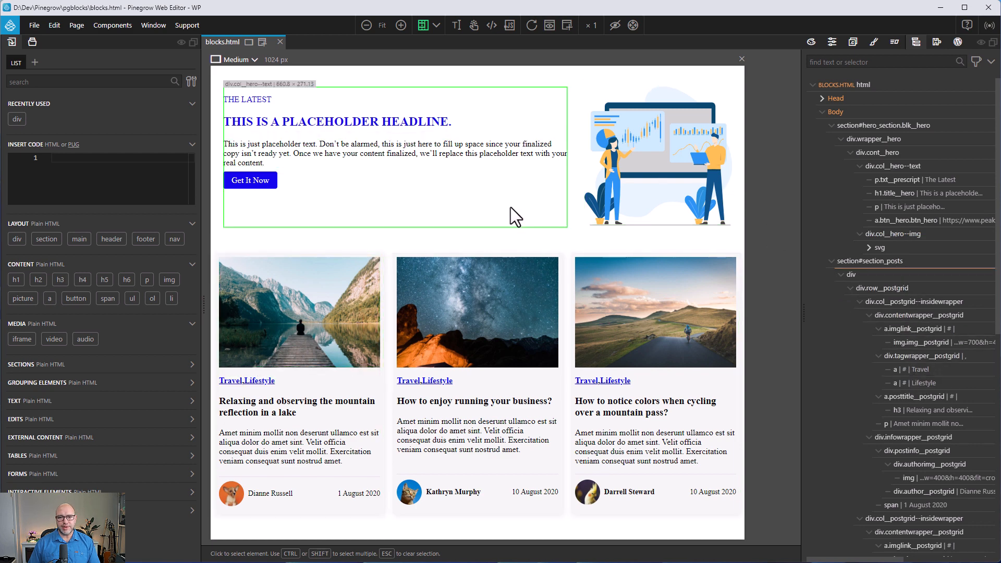
Show the code of blocks.html and select each of the three post card images to locate its markup.
left_click(492, 26)
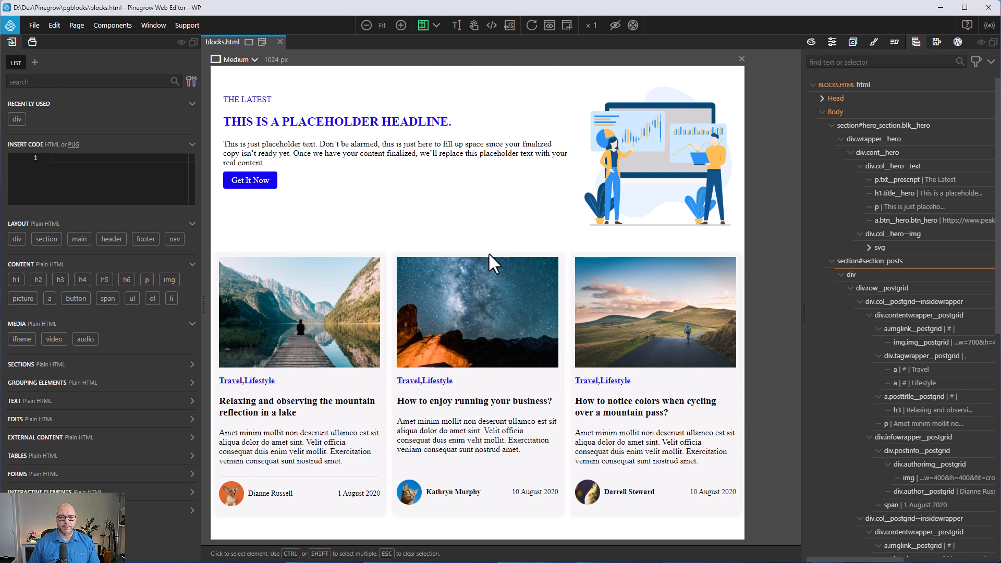
scroll(397, 425, "down", 12)
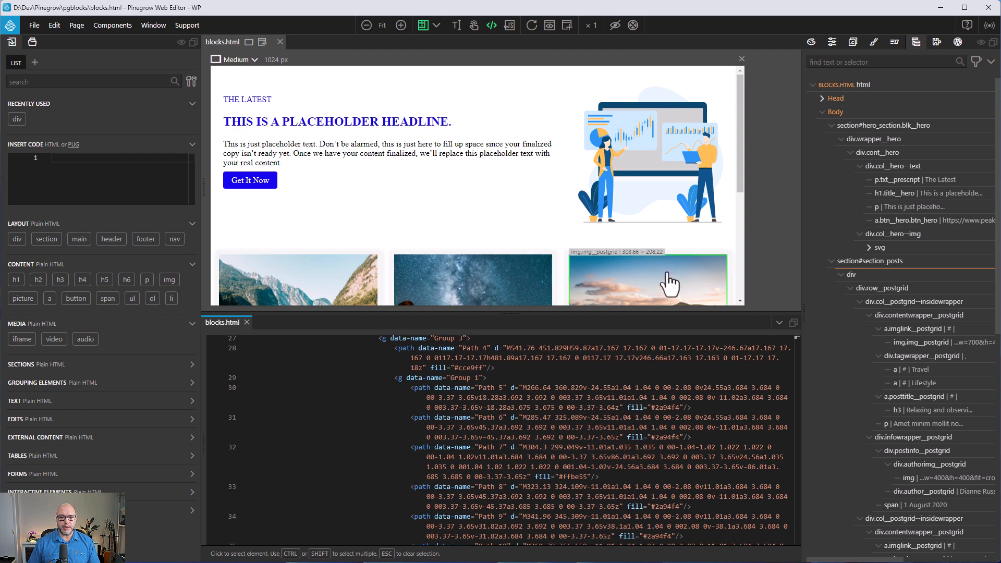
scroll(647, 235, "down", 4)
left_click(630, 135)
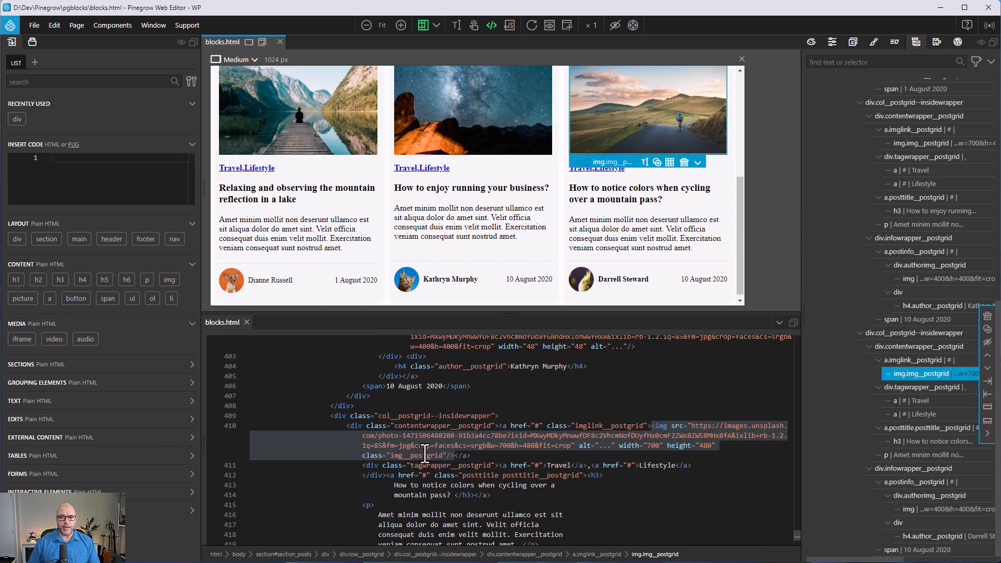
left_click(457, 131)
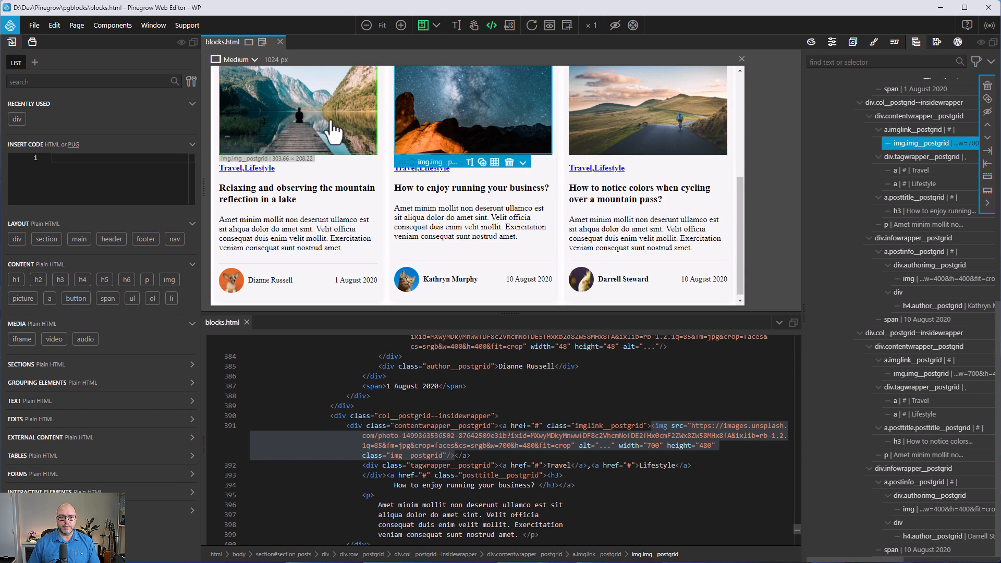
left_click(332, 125)
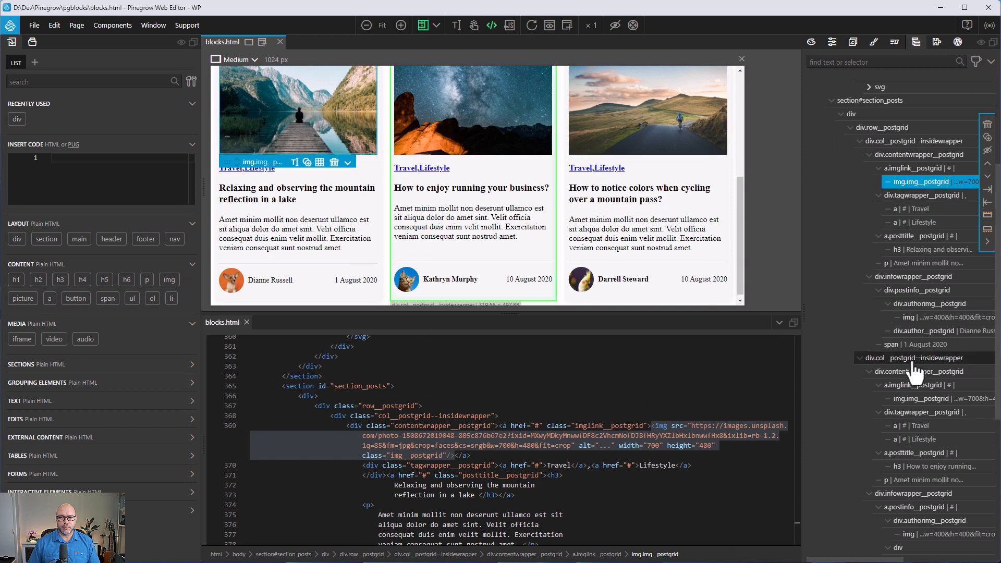
Select the section#hero_section.blk__hero element in the tree and examine its code.
scroll(915, 365, "up", 3)
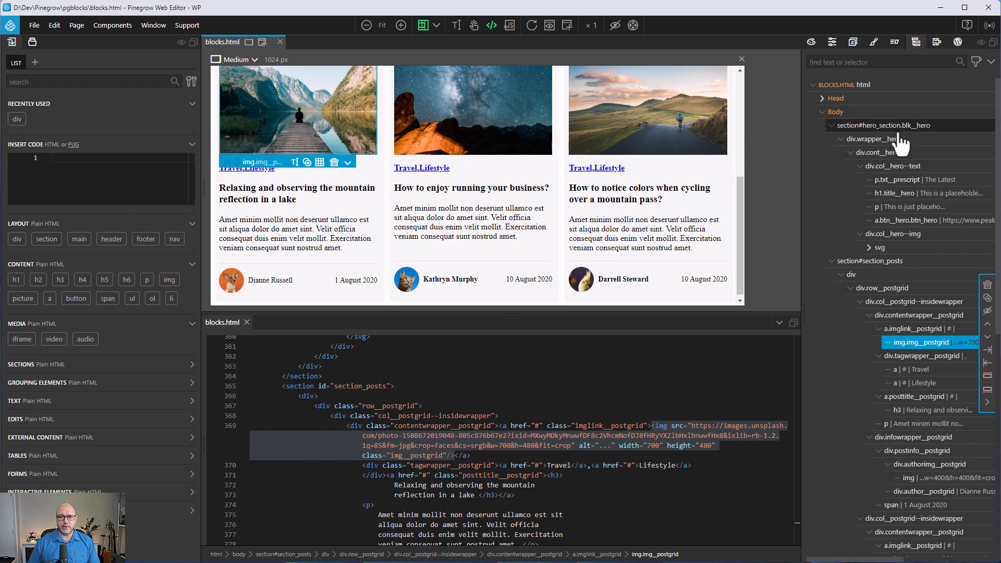
left_click(900, 131)
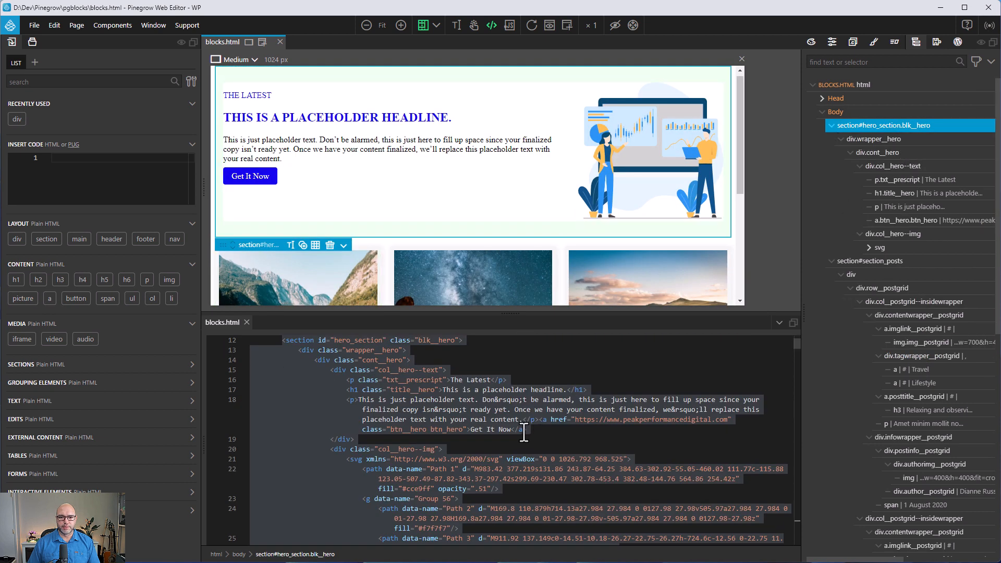
scroll(524, 432, "down", 2)
left_click(521, 389)
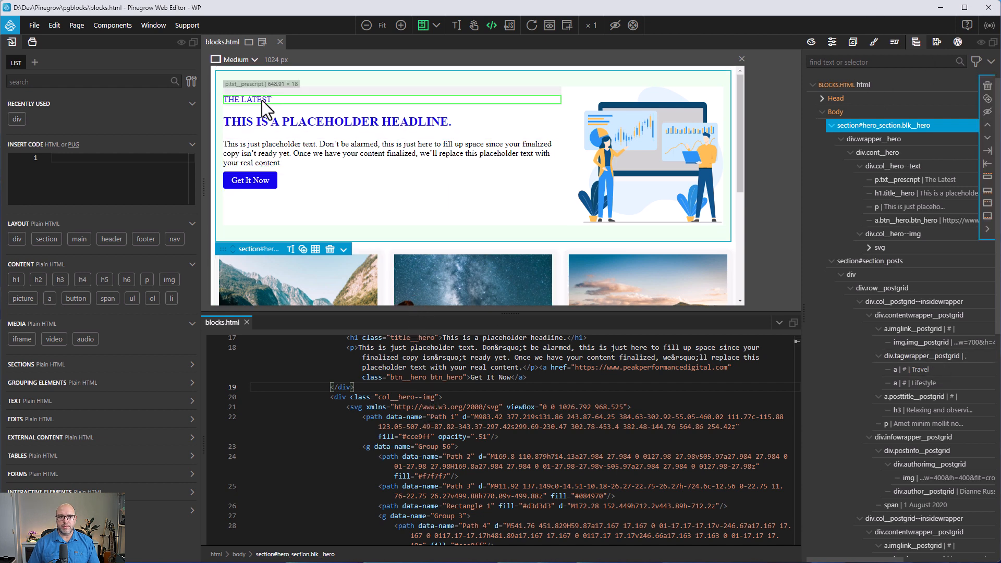
Add the word "test" before "placeholder" in the hero headline's code.
left_click(298, 133)
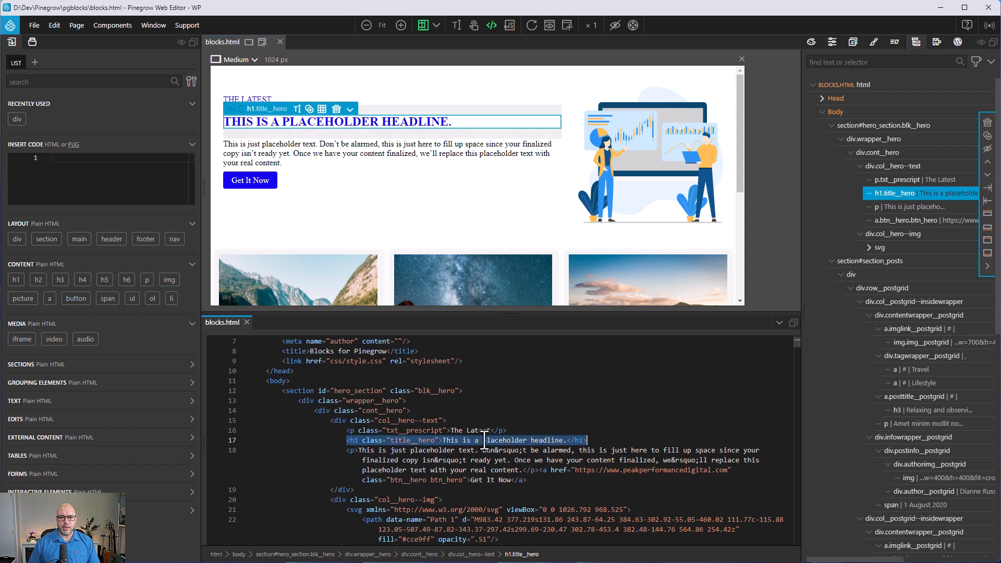
left_click(561, 441)
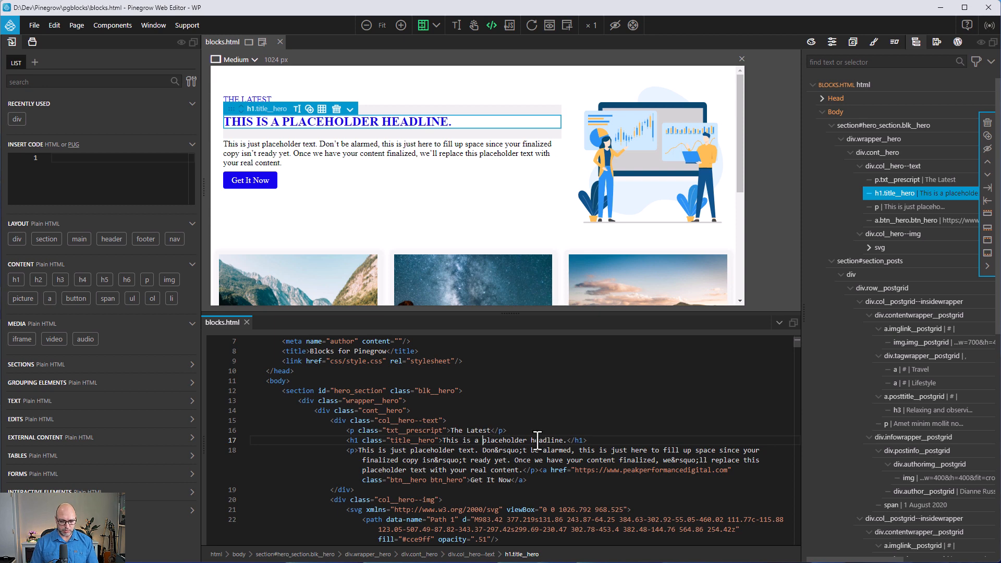
type("test")
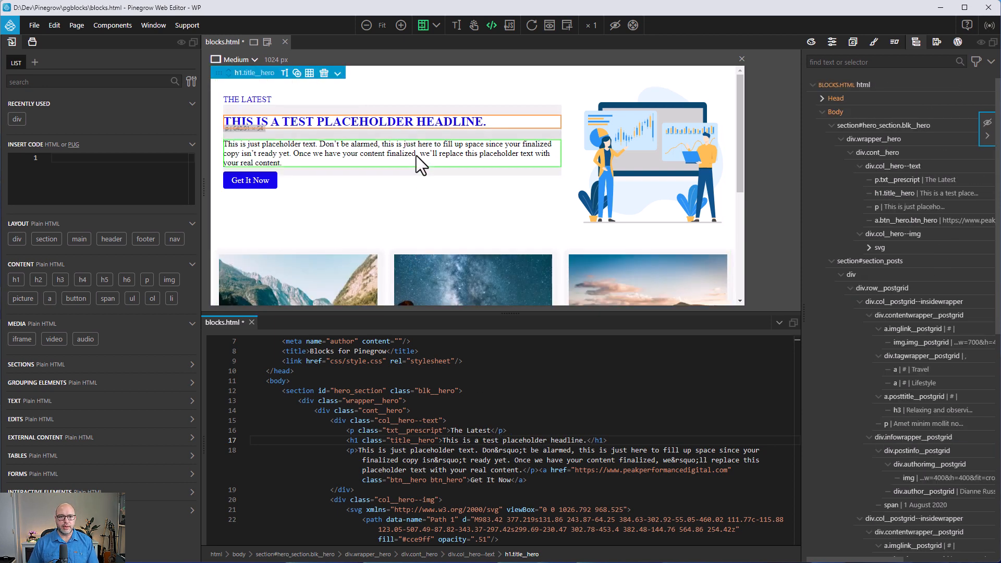
Select the hero paragraph and examine the CSS styling options available for it in the Visual Editor.
left_click(331, 145)
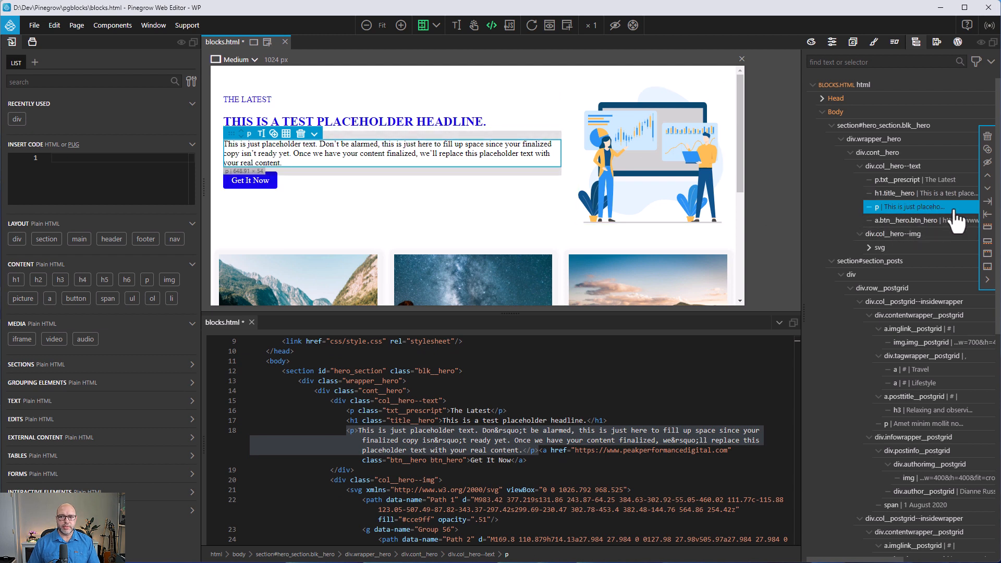
left_click(875, 43)
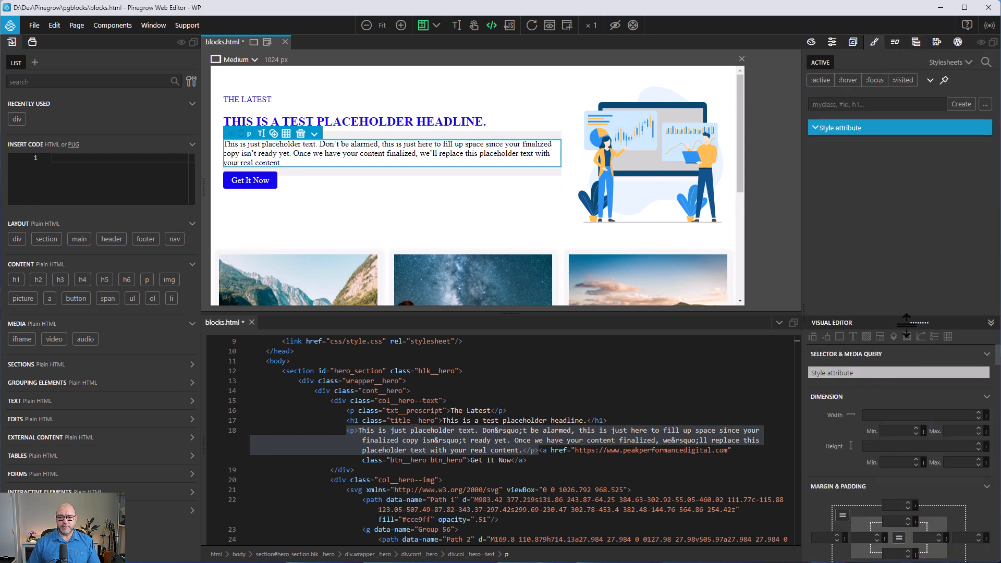
scroll(919, 339, "down", 5)
scroll(927, 387, "down", 10)
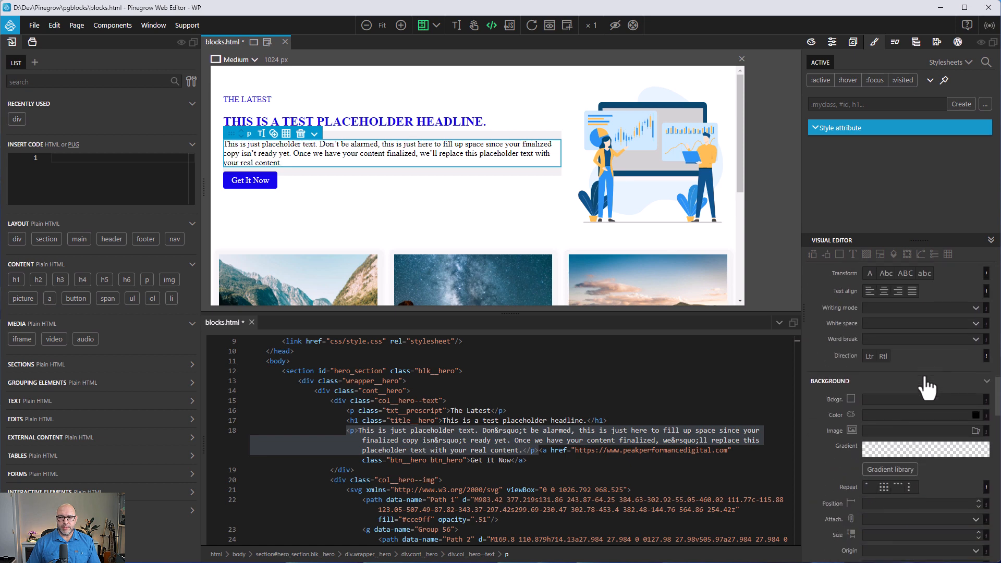
scroll(927, 388, "up", 5)
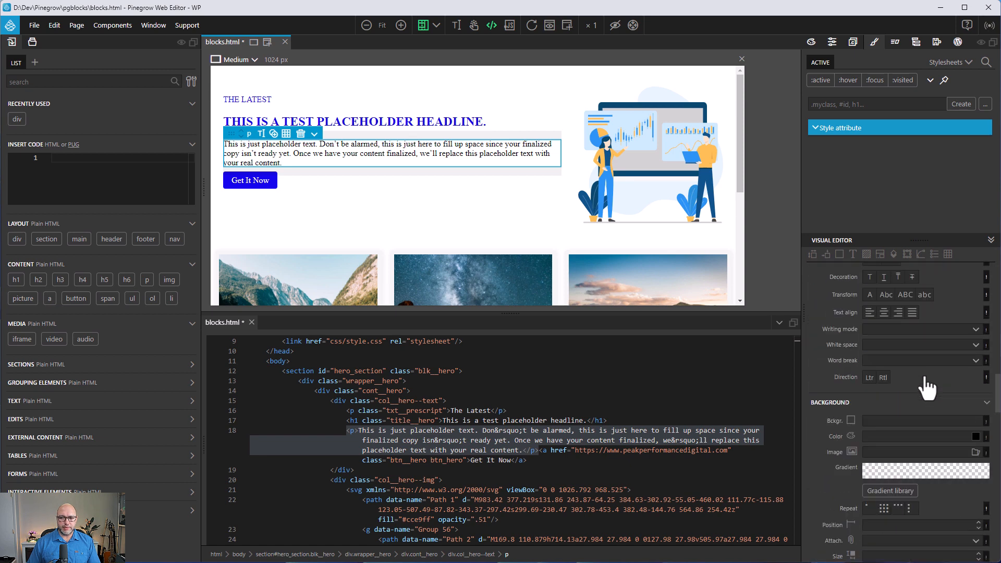
scroll(926, 388, "down", 6)
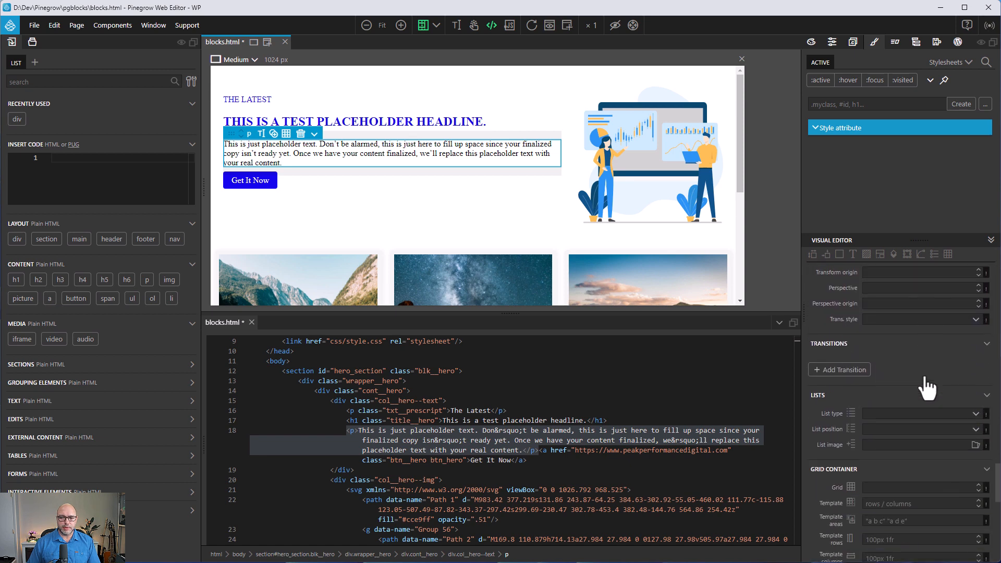
Set the hero headline's text color to #f10e0e through its style attribute.
left_click(348, 120)
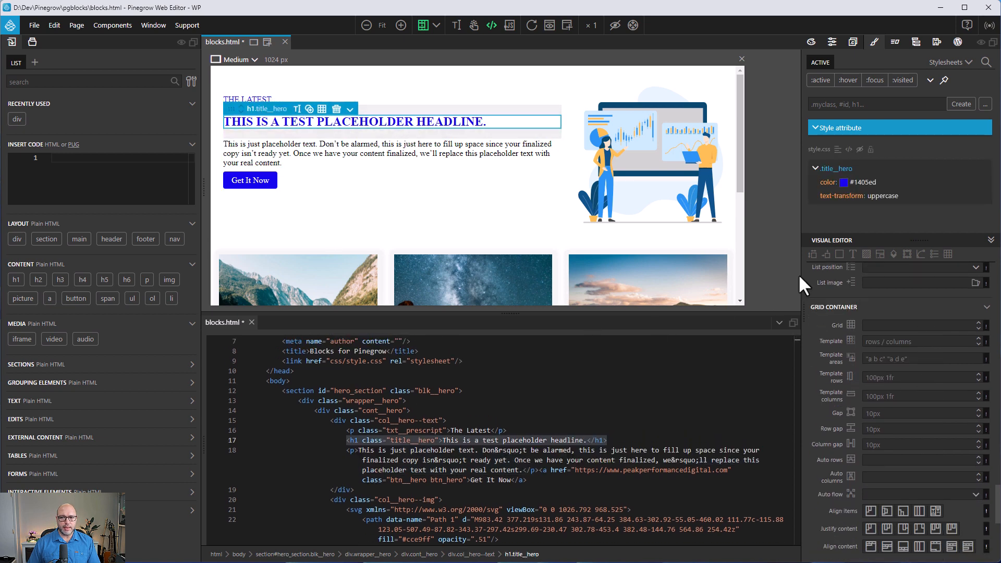
scroll(906, 355, "up", 8)
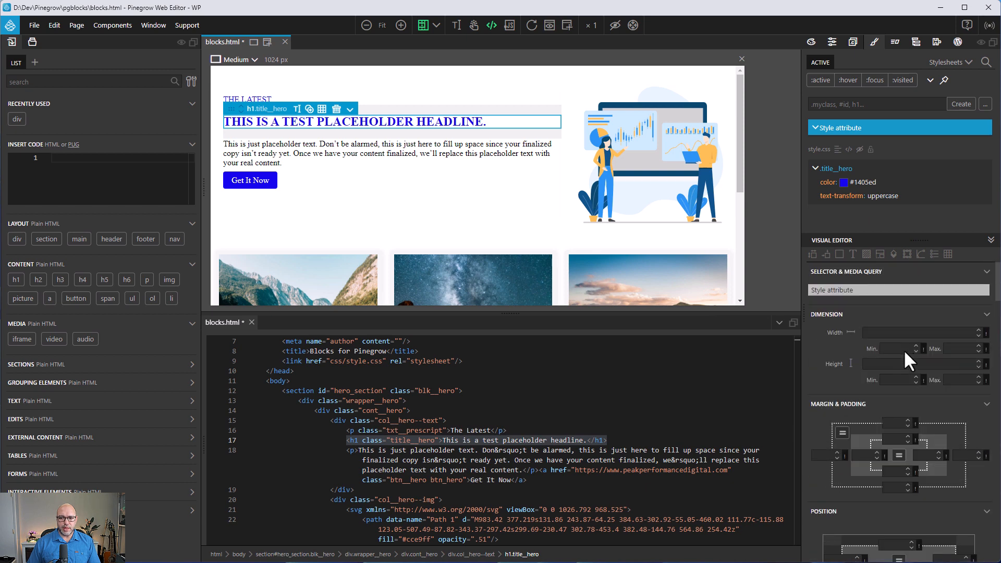
left_click(853, 254)
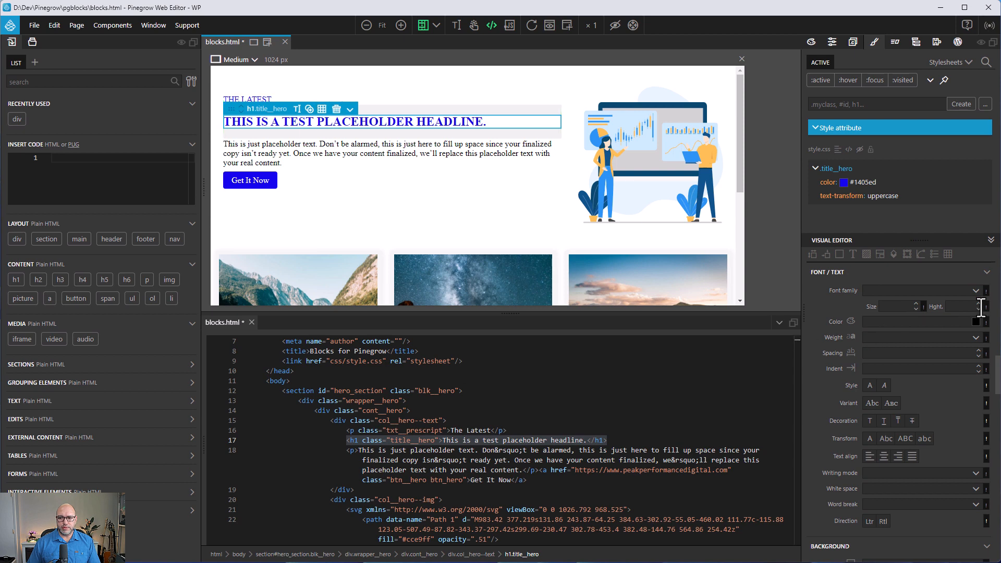
left_click(976, 322)
left_click_drag(953, 355, 974, 344)
left_click(967, 314)
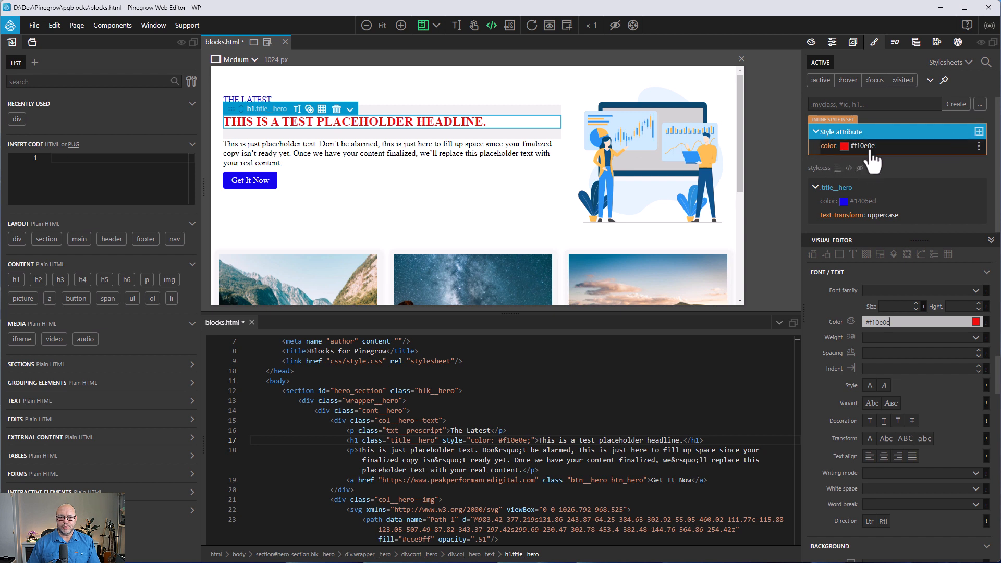
Remove the inline style attribute from the hero headline's h1 tag in the code, keeping only its class.
left_click(446, 117)
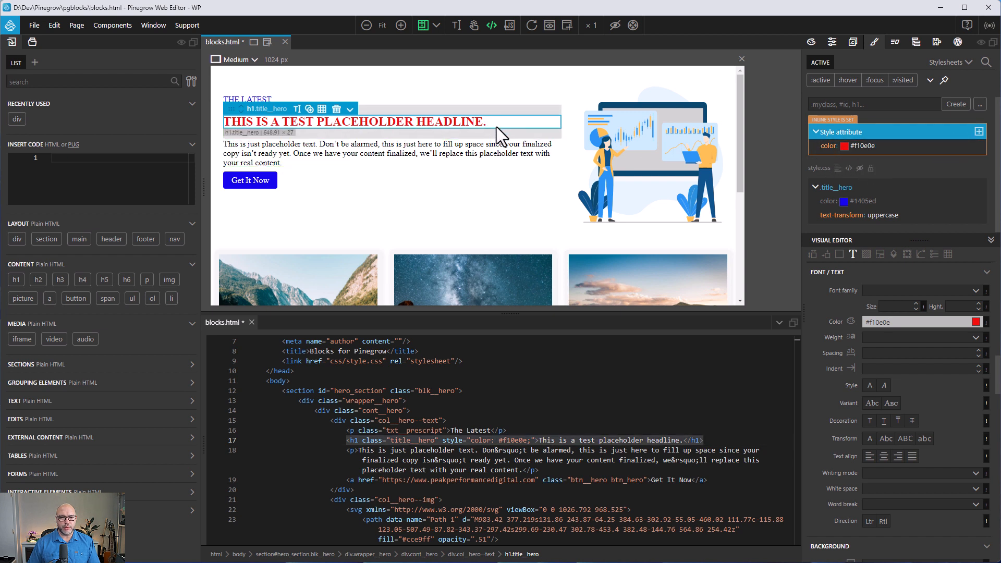
left_click(405, 440)
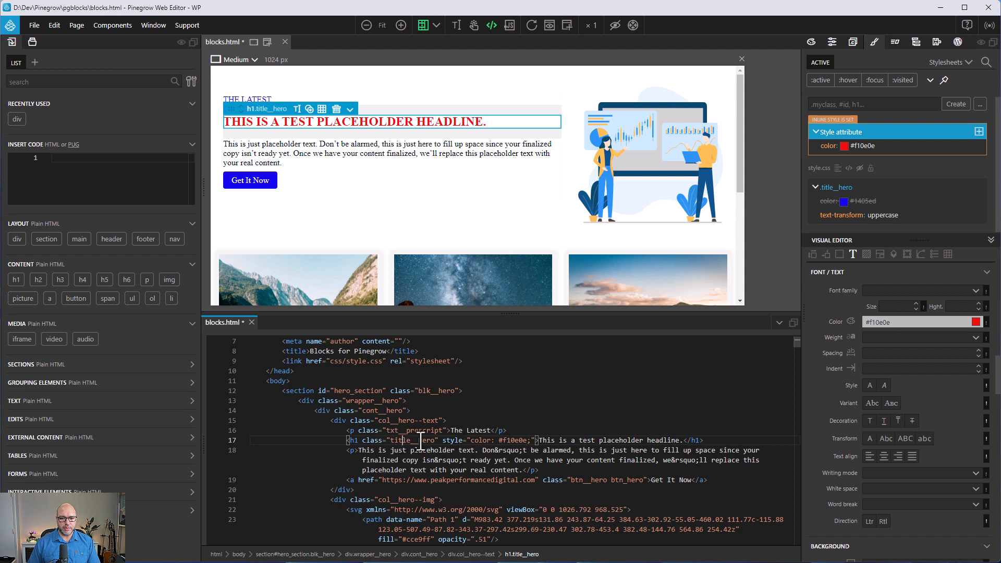
left_click_drag(444, 441, 526, 437)
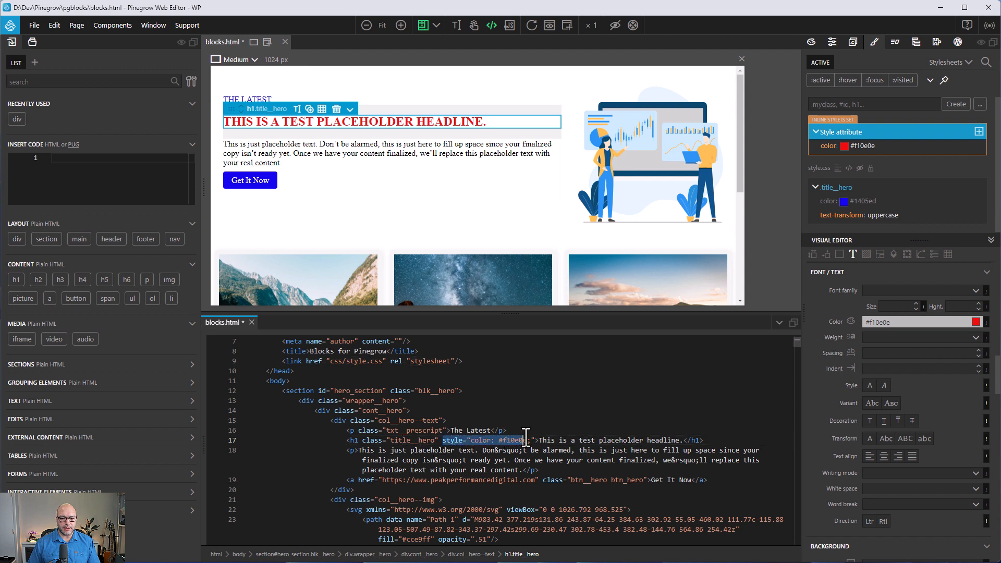
left_click(497, 440)
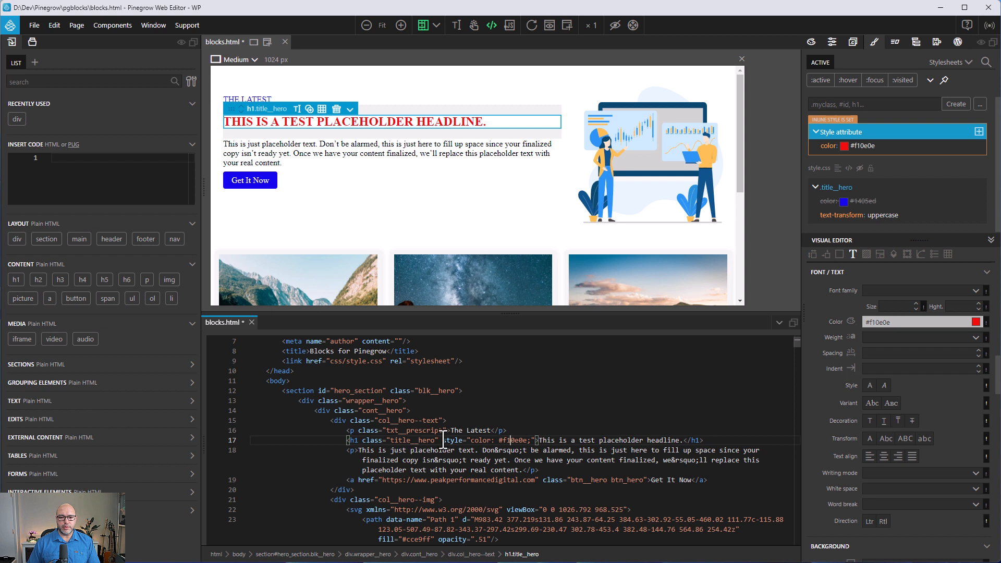
left_click_drag(444, 441, 529, 440)
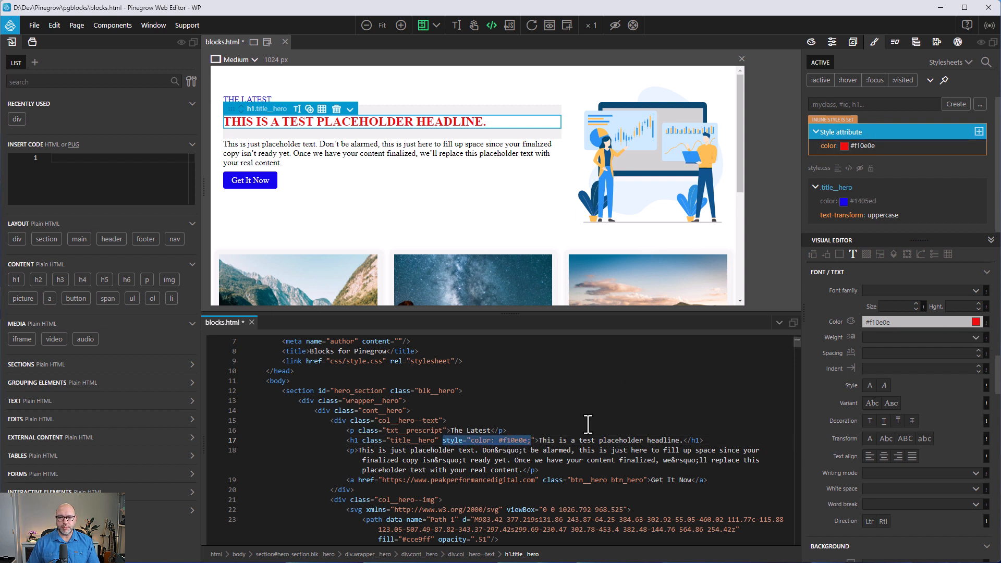
key("BackSpace")
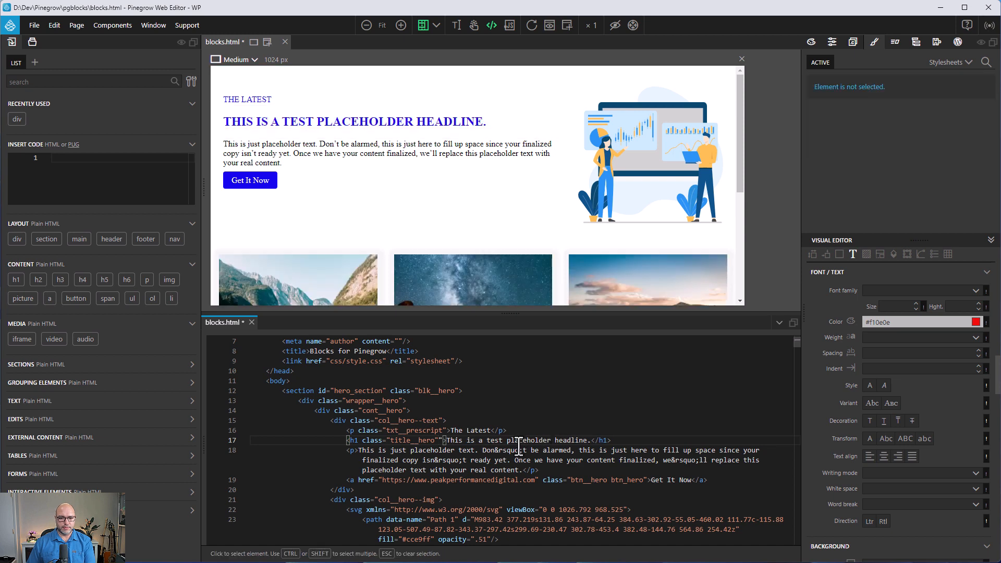
key("BackSpace")
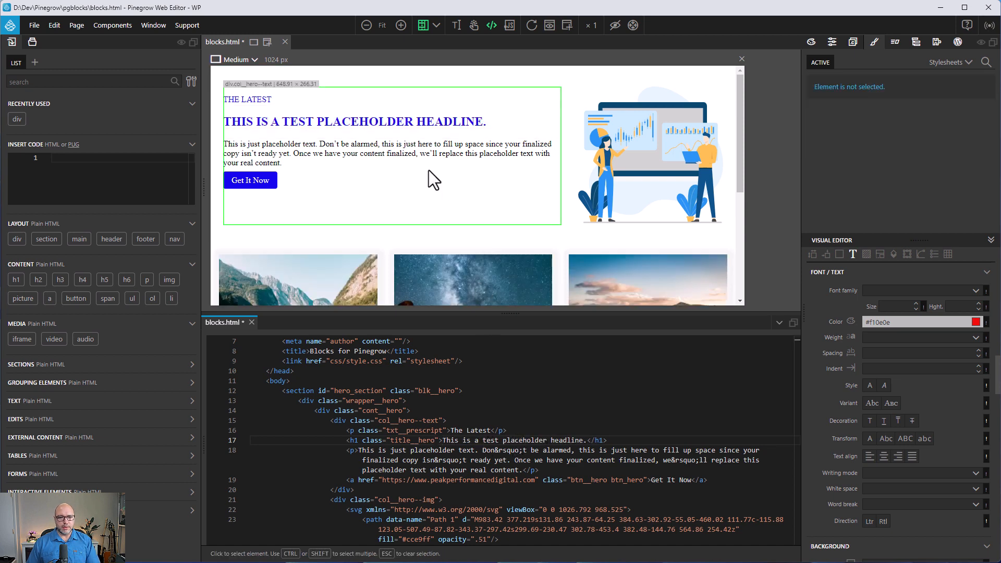
Open the rule list of style.css for the hero headline and examine the .blk__hero and .btn__hero rules.
left_click(348, 146)
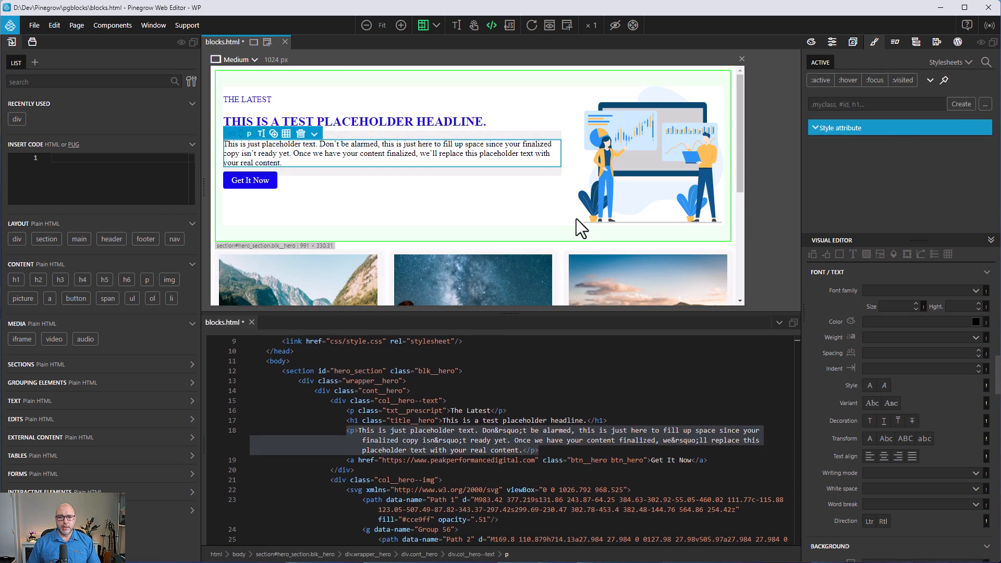
left_click(390, 122)
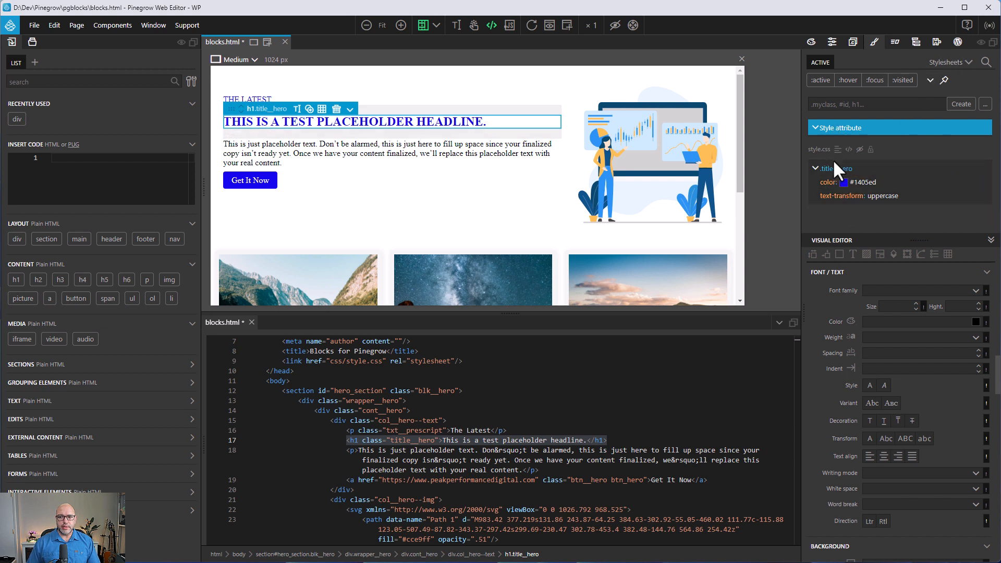
left_click(966, 62)
left_click(851, 103)
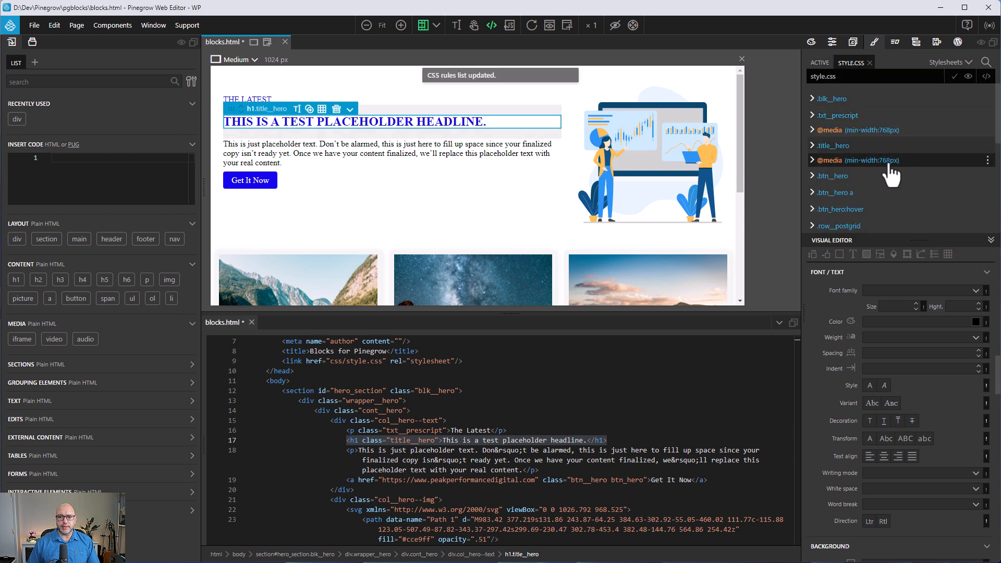
scroll(885, 184, "down", 2)
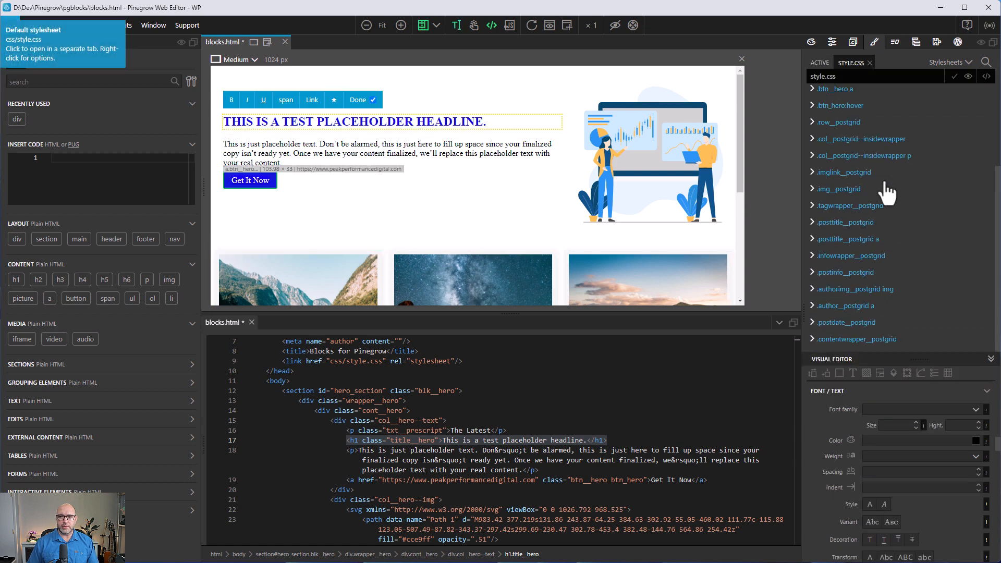
scroll(885, 184, "up", 2)
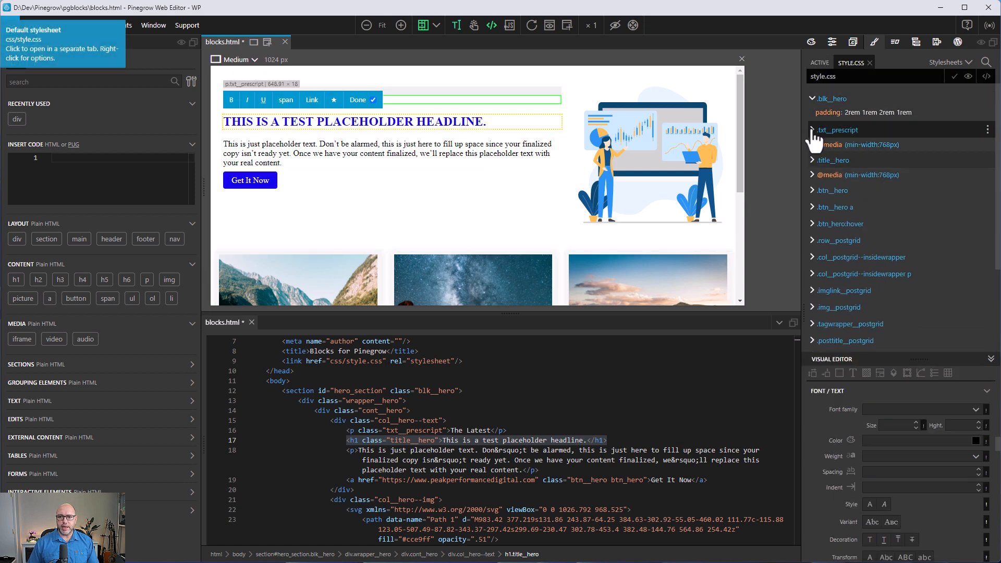
left_click(813, 192)
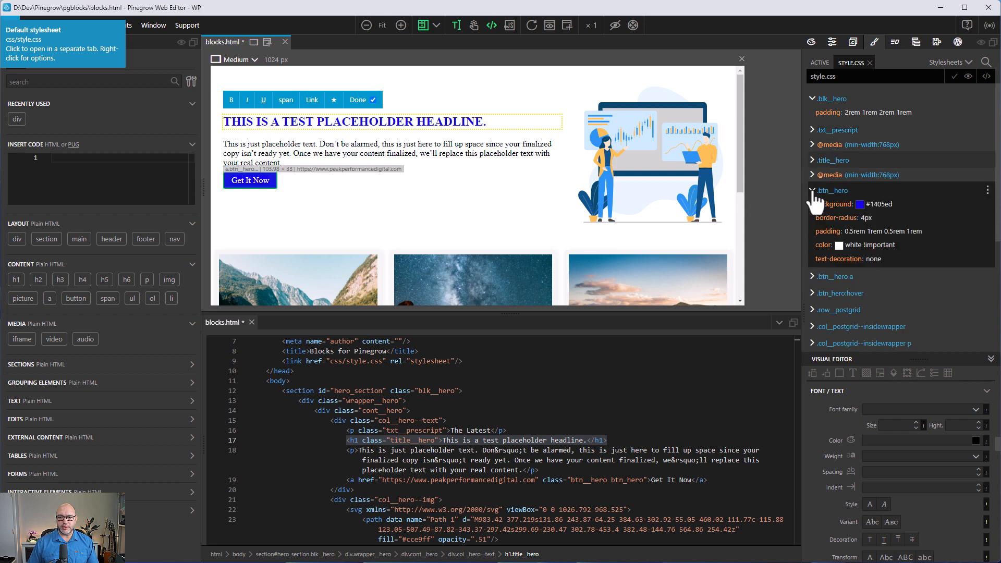
Set the background color of the .btn__hero rule to #e62828 in the Visual Editor.
left_click(923, 218)
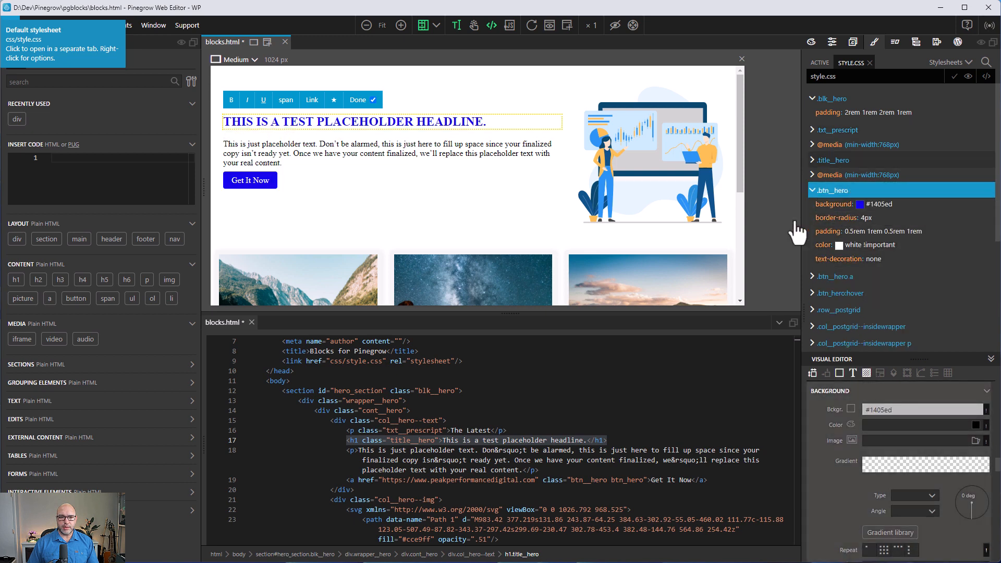
left_click(976, 425)
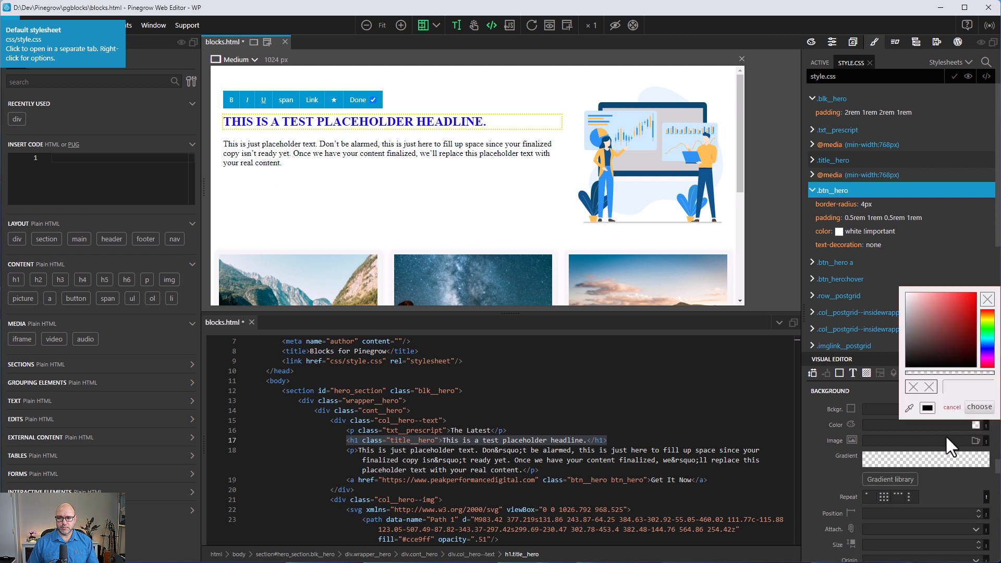
left_click_drag(952, 334, 963, 299)
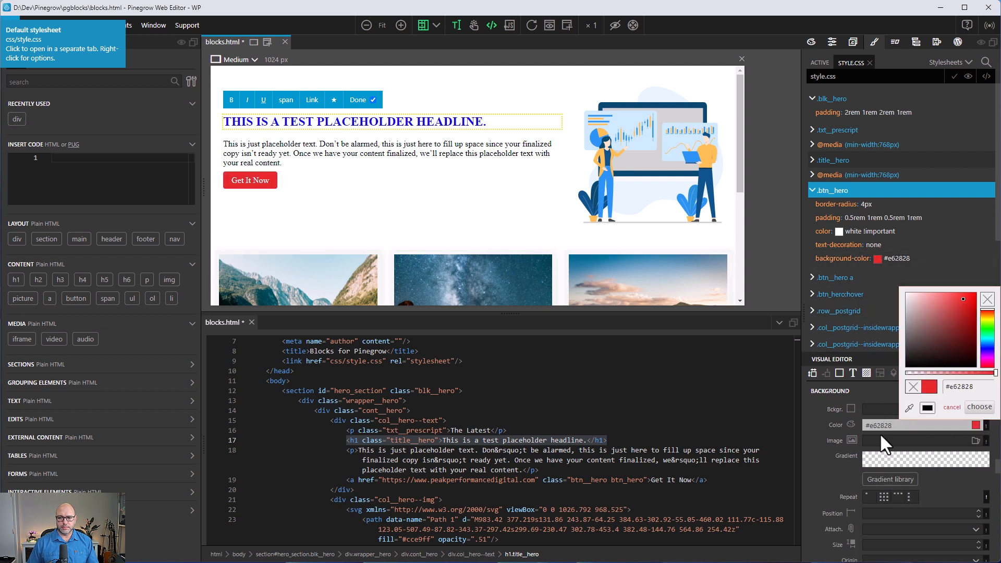
left_click(894, 426)
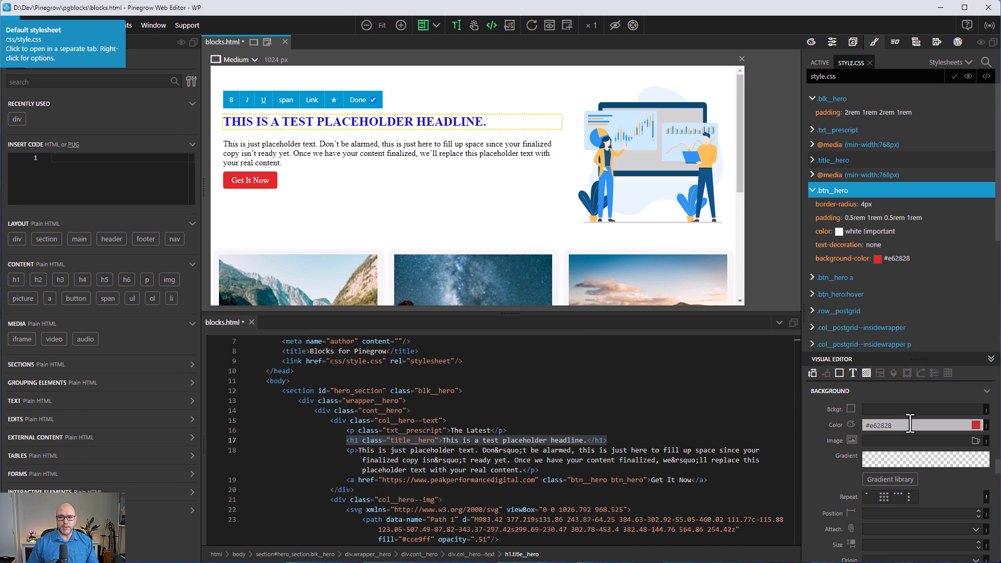
Undo the background color changes on the .btn__hero rule and reselect the hero headline.
key("ctrl+z")
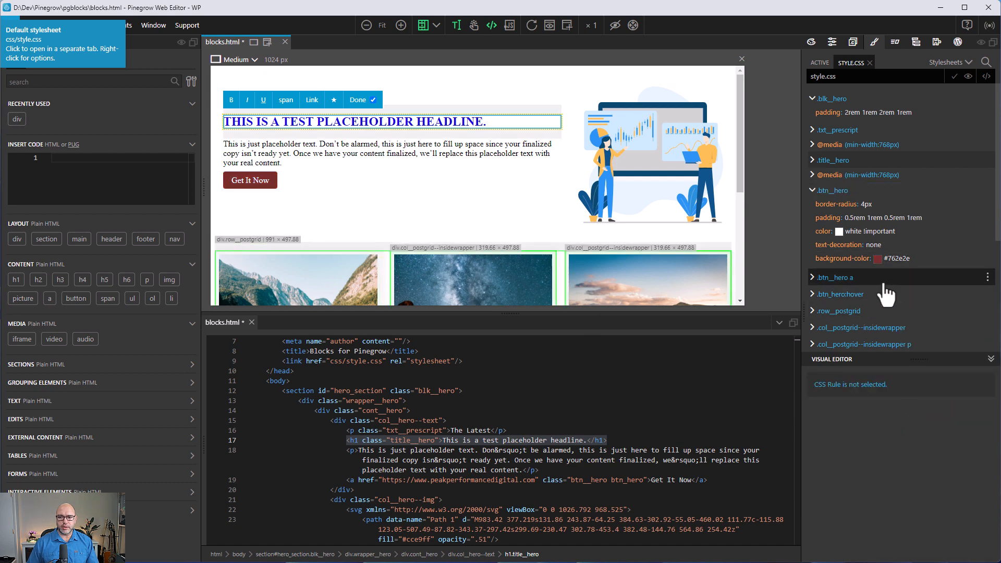
key("ctrl+z")
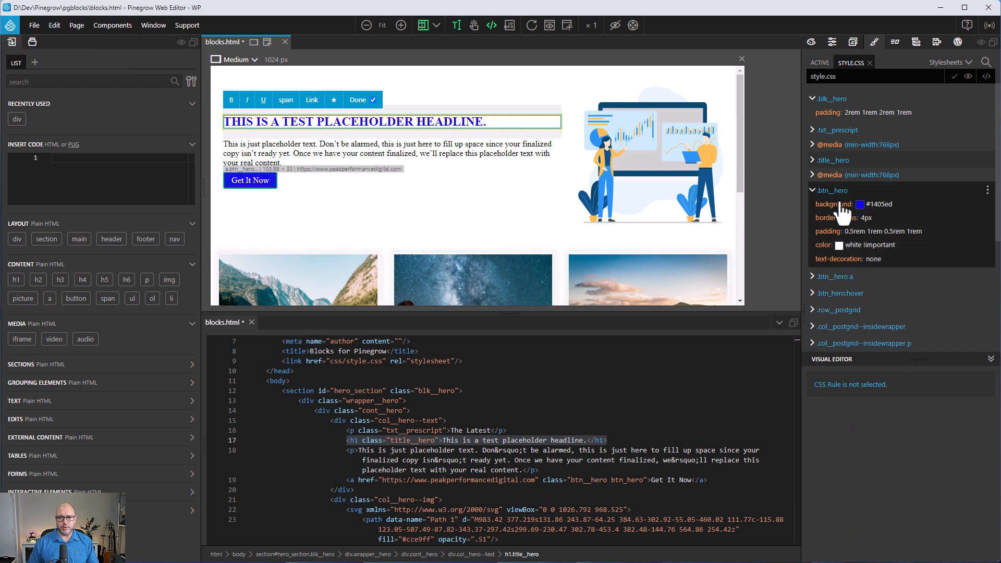
left_click(454, 123)
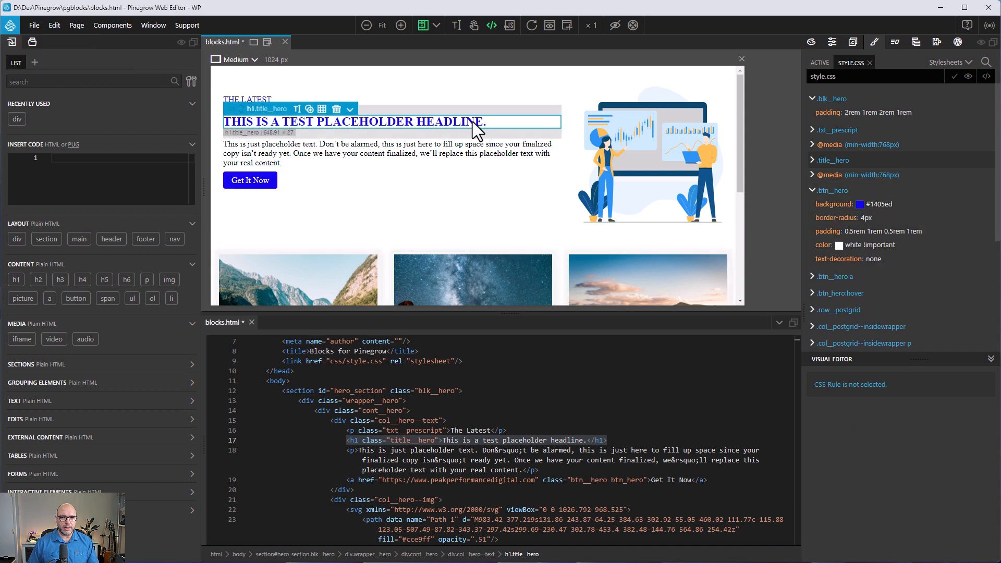
Review the hero headline's place in the element tree and its assigned classes, and explore the CSS rules of title__hero.
left_click(916, 43)
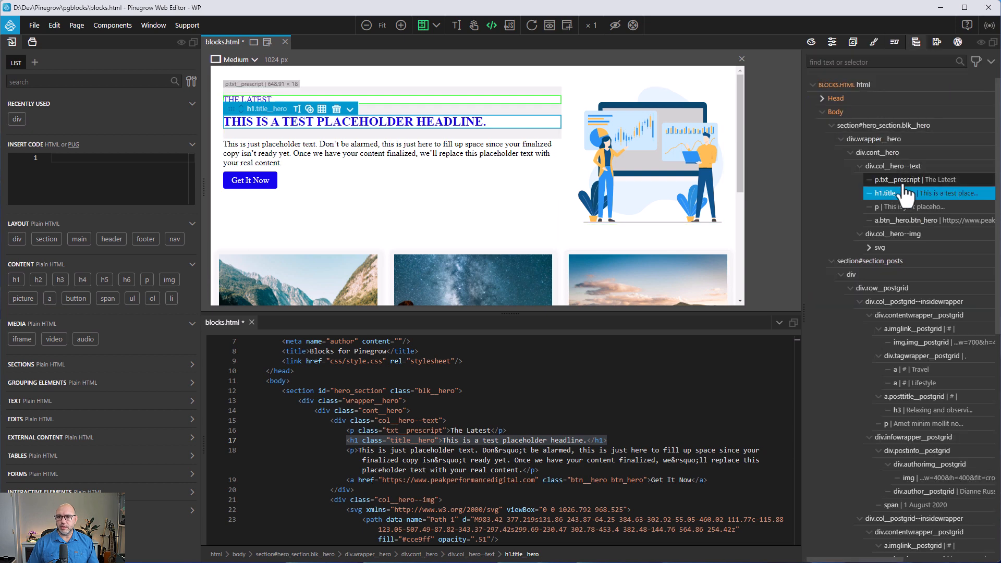
right_click(416, 121)
left_click(476, 165)
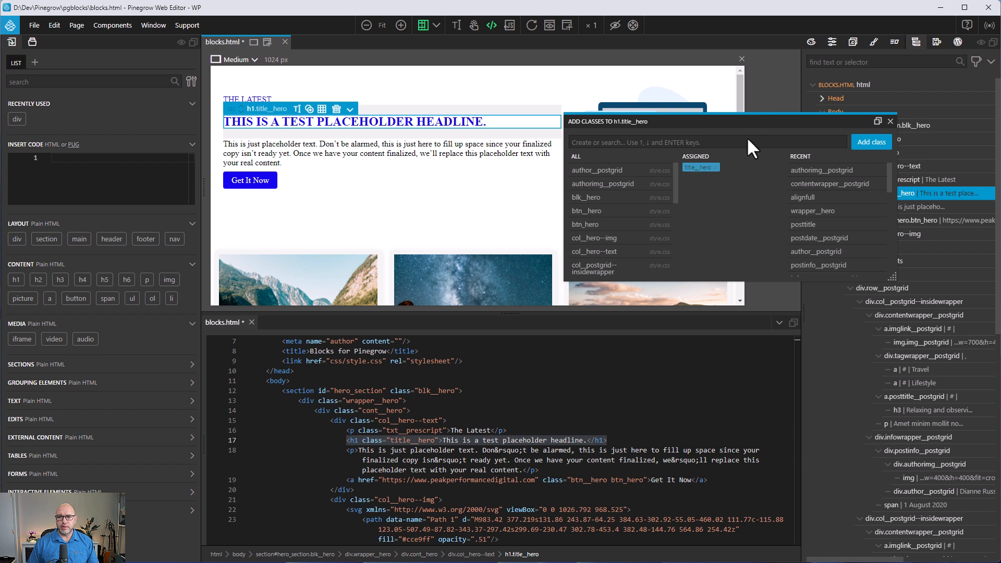
left_click(833, 41)
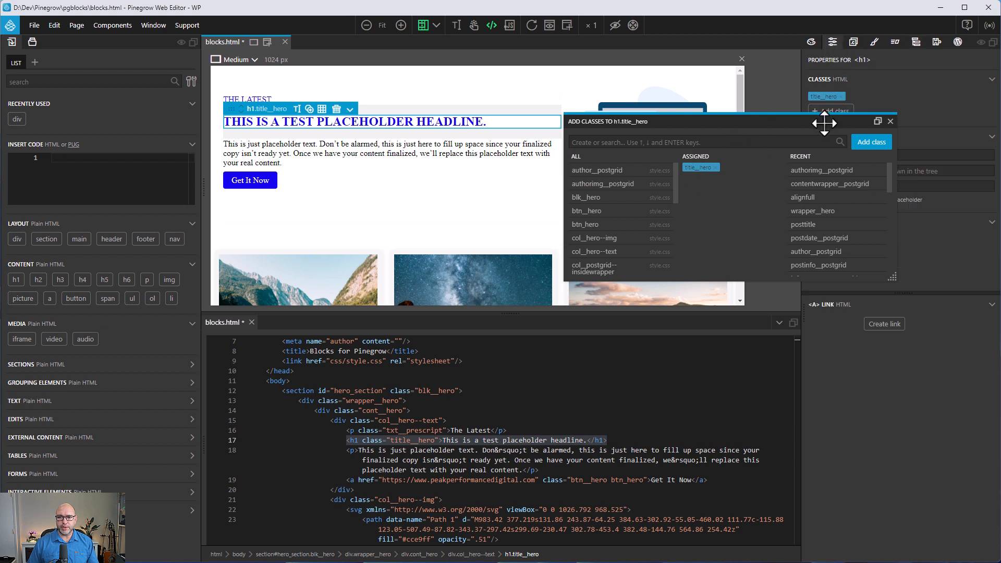
left_click_drag(825, 123, 688, 161)
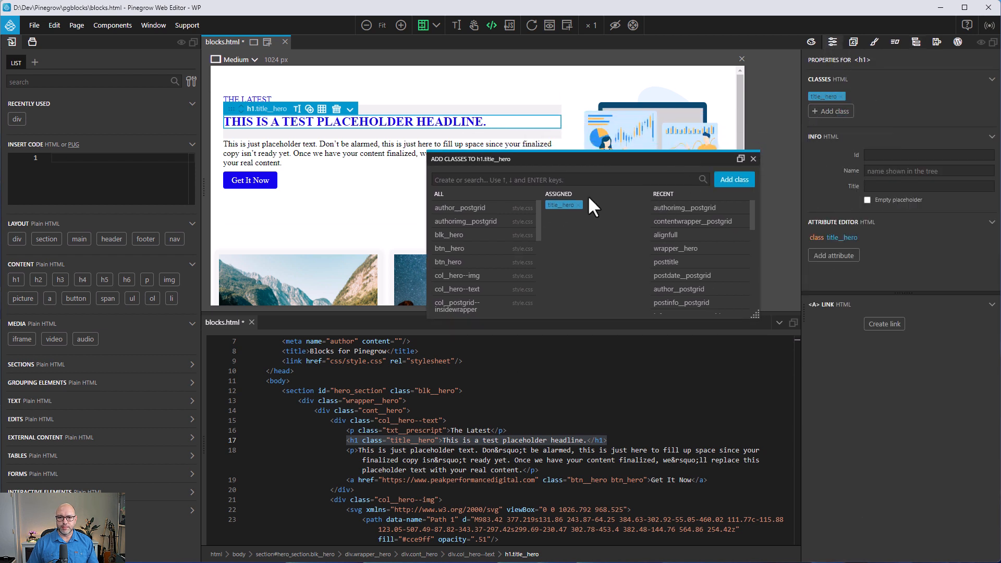
left_click(564, 206)
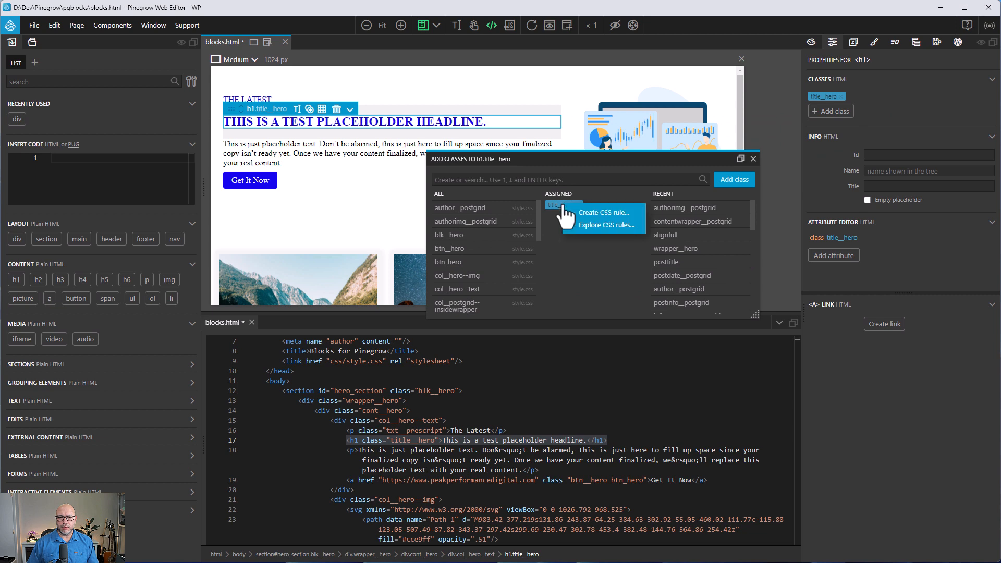
left_click(600, 225)
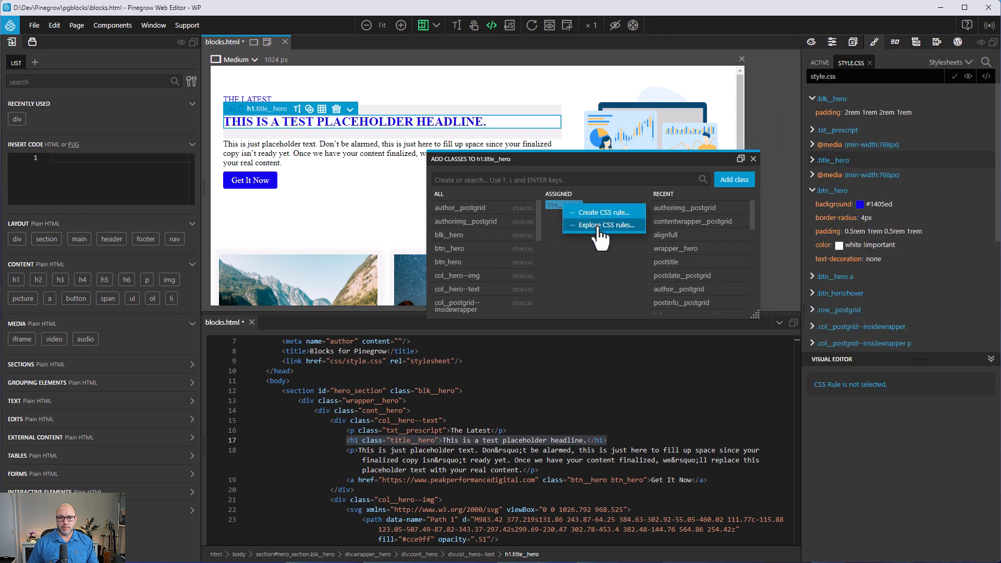
left_click(753, 159)
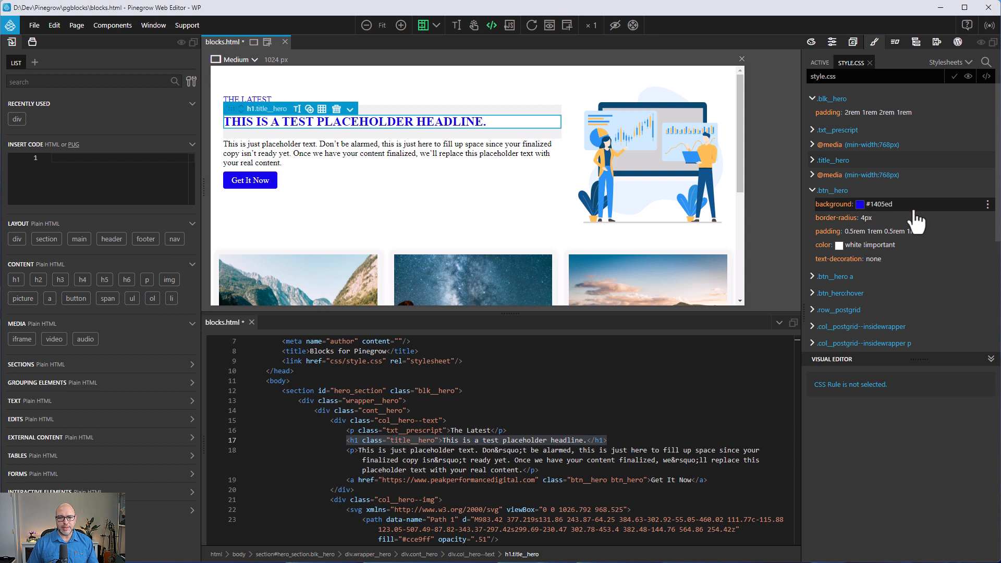
Examine the Visual Editor options for the .btn__hero rule, including margin and padding, position, flex, font, grid and transforms.
left_click(650, 438)
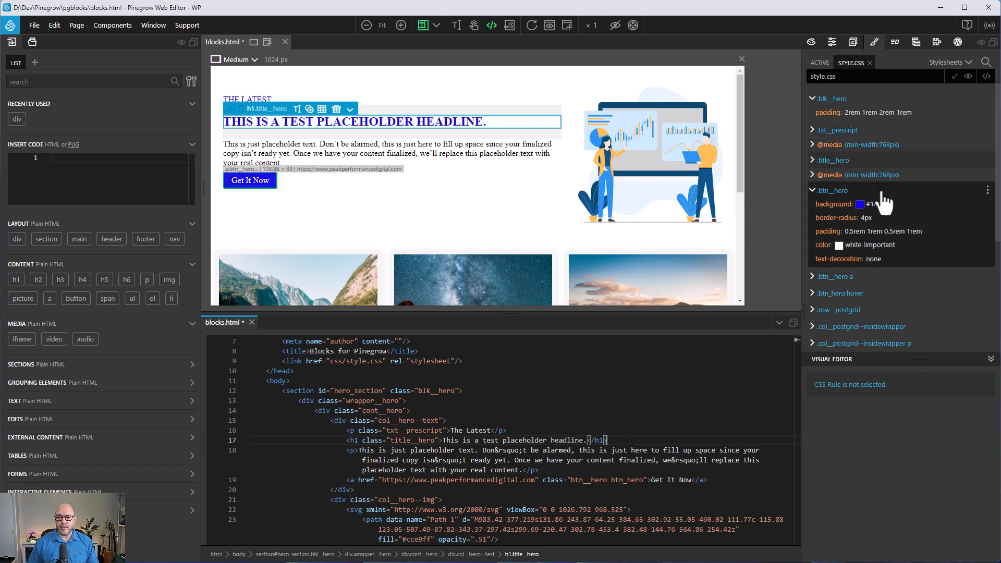
left_click(926, 204)
scroll(916, 459, "down", 3)
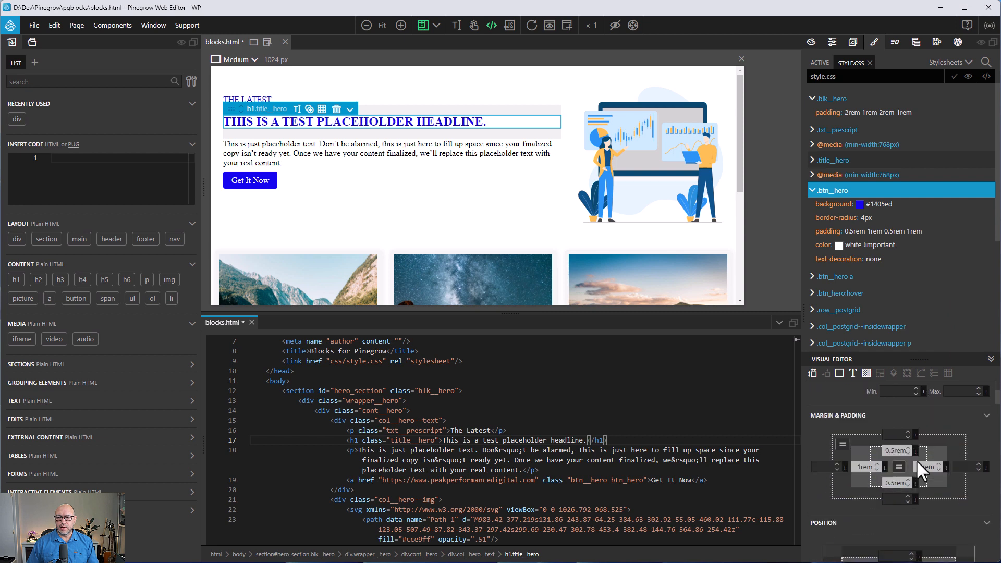
scroll(916, 459, "down", 1)
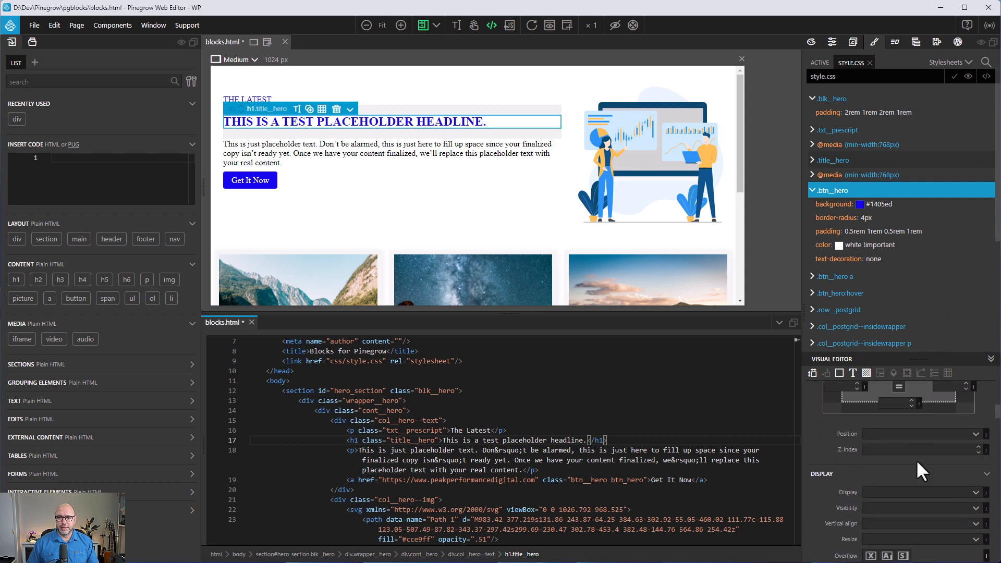
left_click(881, 373)
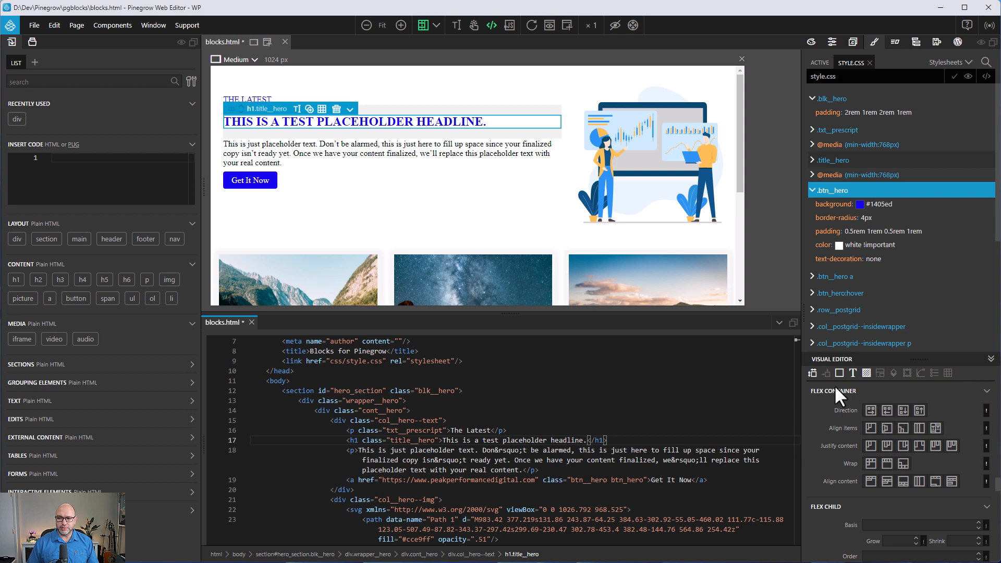
left_click(853, 373)
left_click(813, 373)
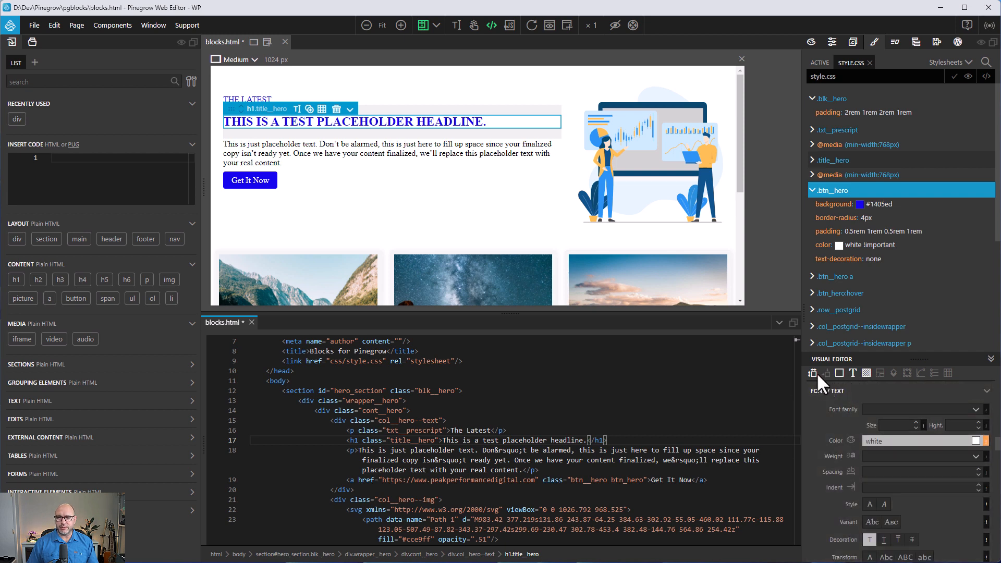
left_click(948, 374)
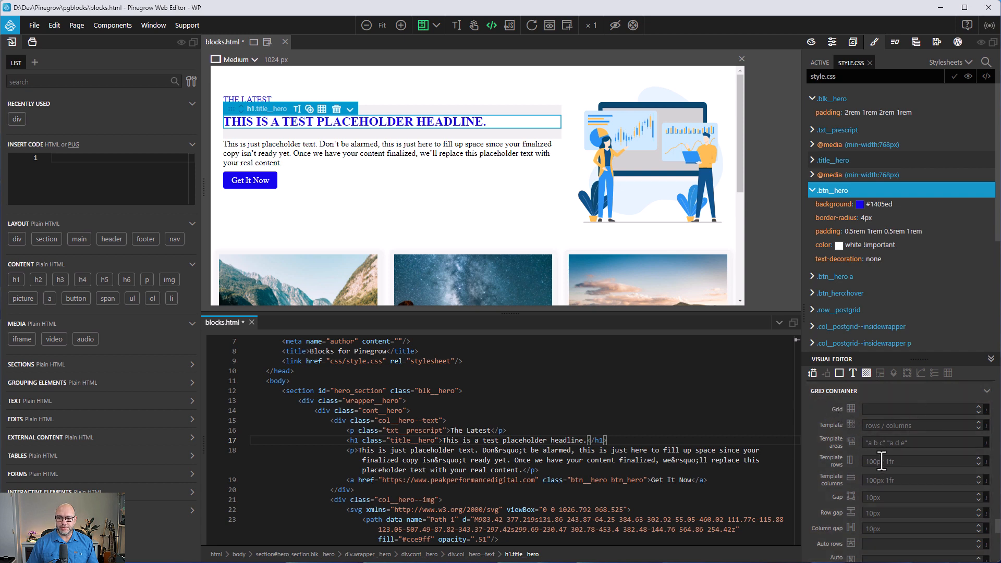
scroll(918, 439, "up", 5)
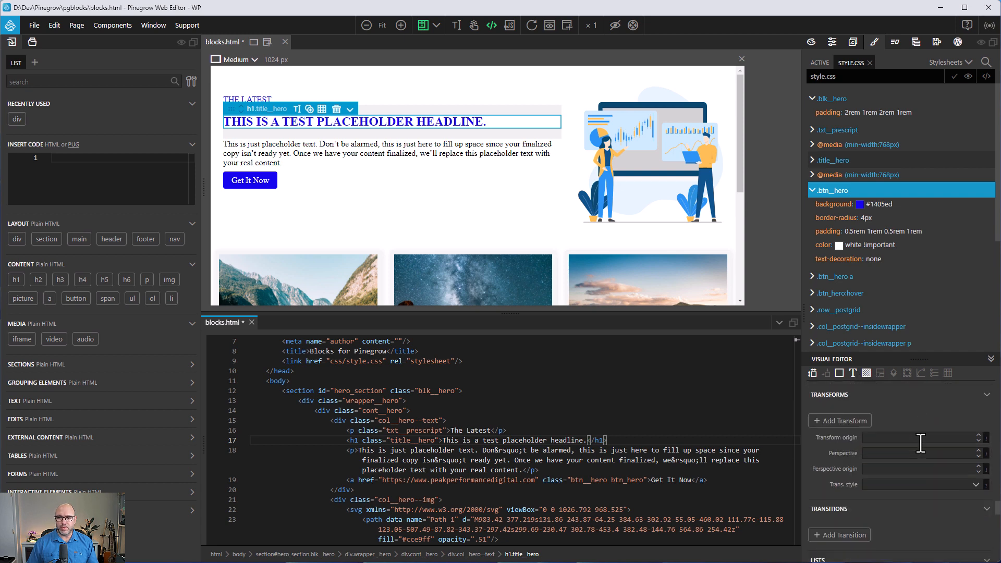
scroll(919, 444, "up", 6)
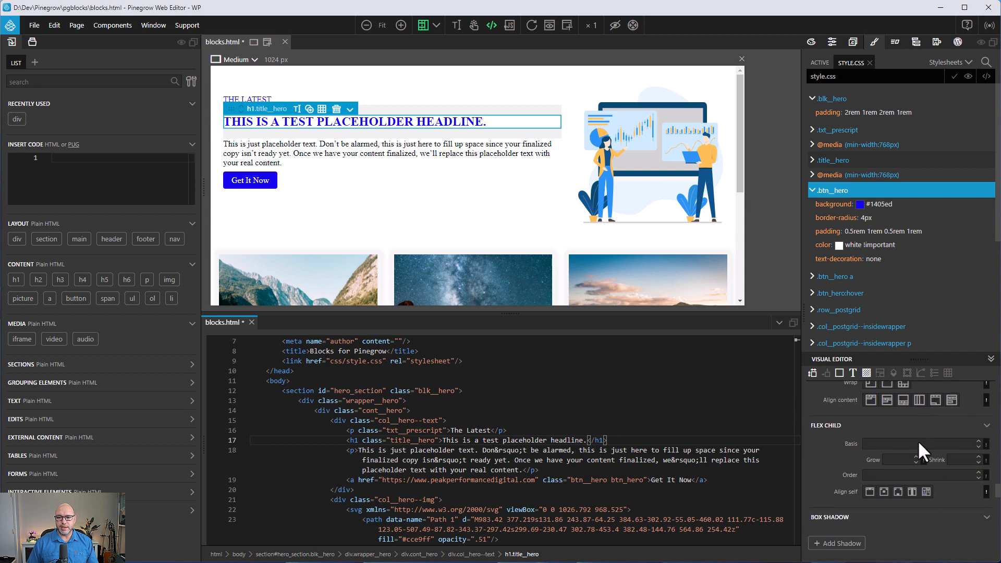
Save the changes to blocks.html.
scroll(919, 443, "down", 5)
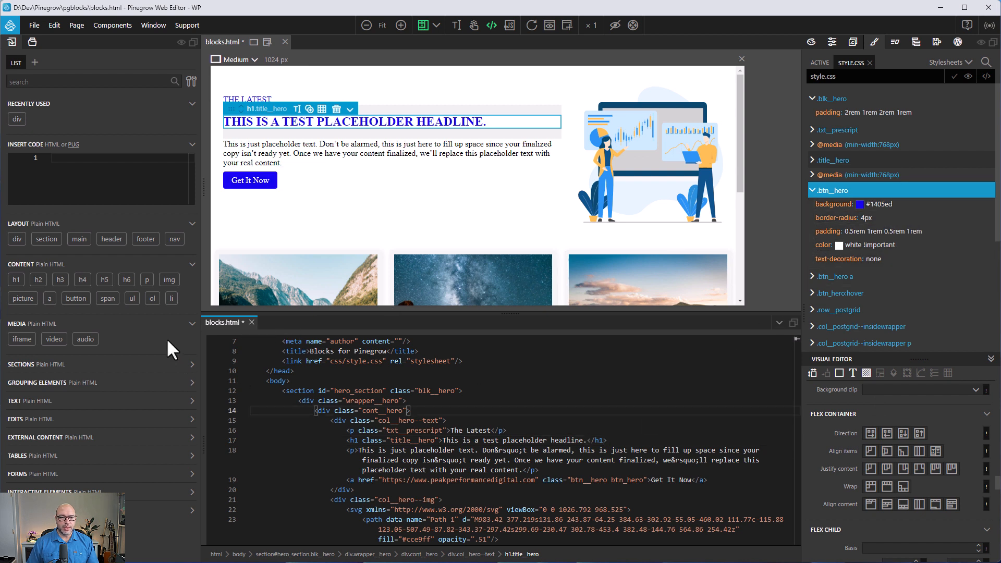
key("ctrl+s")
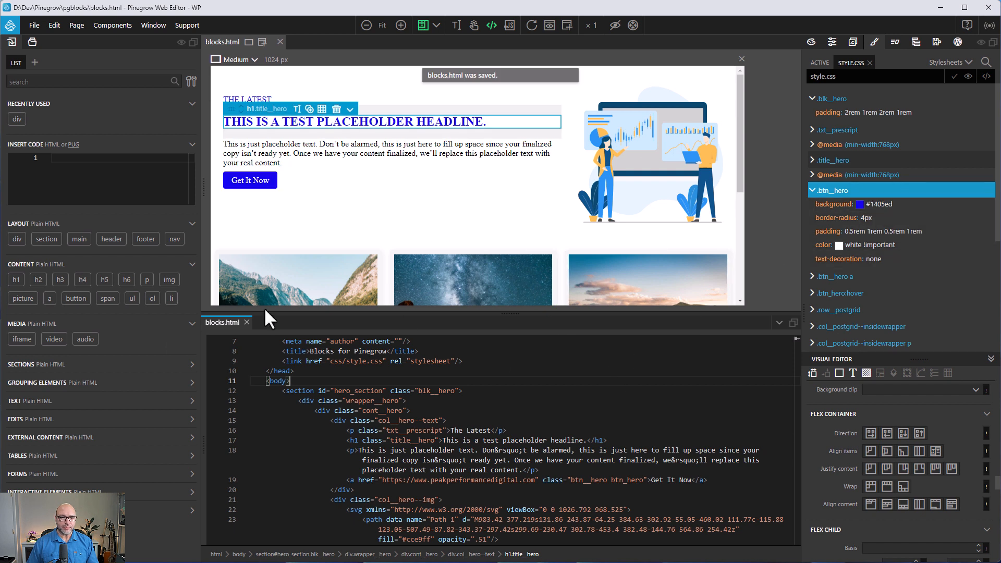
View the .btn__hero rule's CSS in its own code editor, close that editor, and return to the style.css rules list.
mouse_move(978, 191)
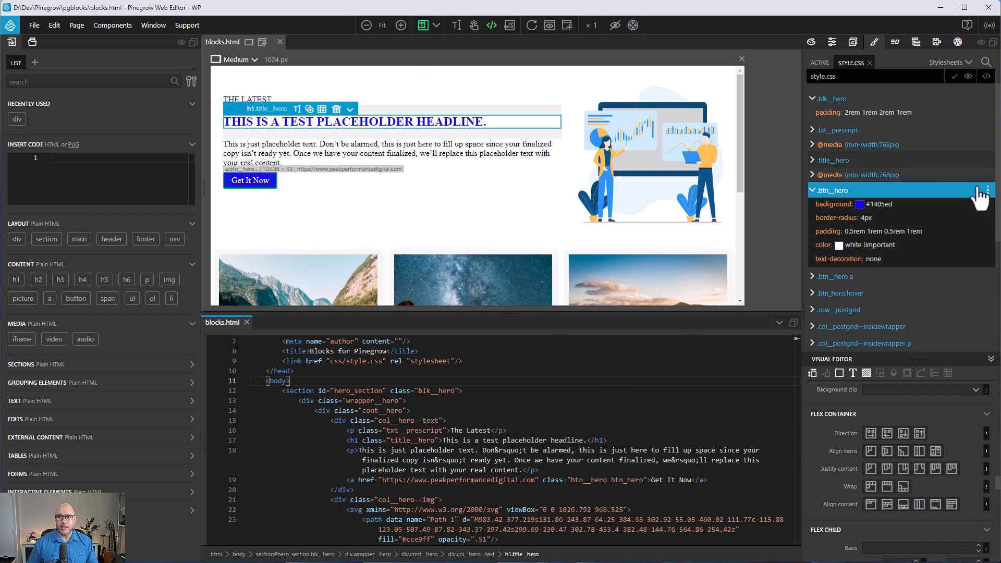
left_click(962, 190)
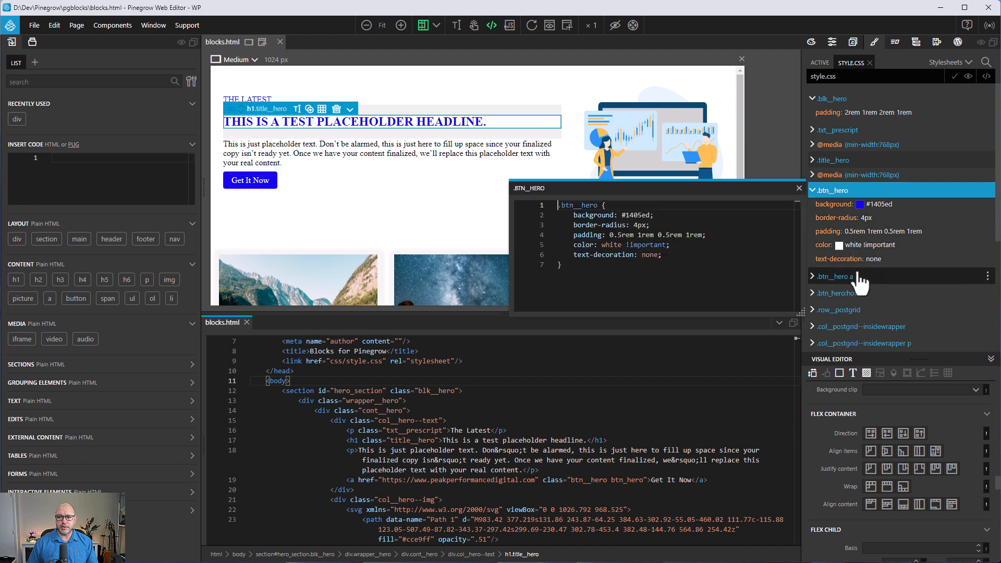
left_click(609, 268)
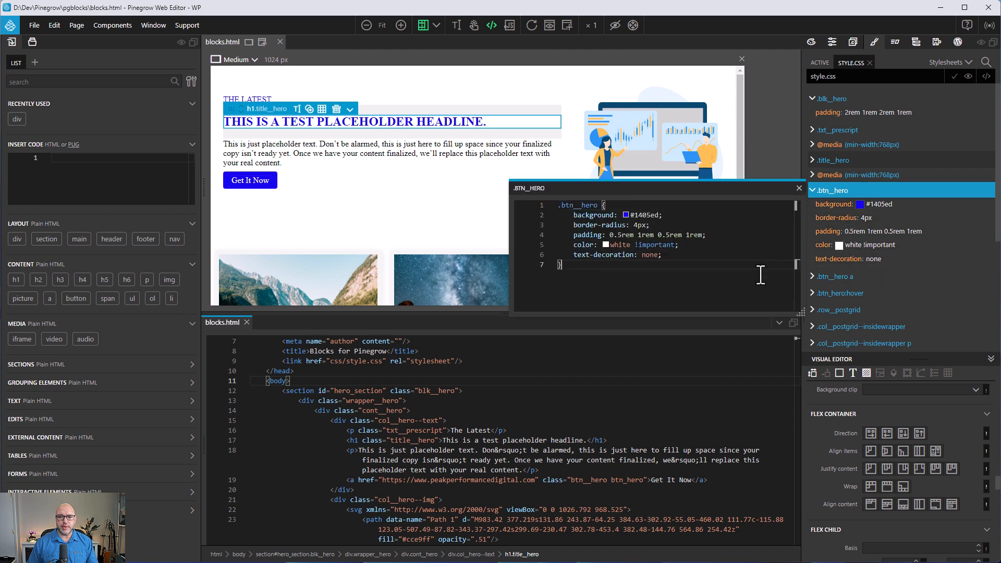
left_click(800, 188)
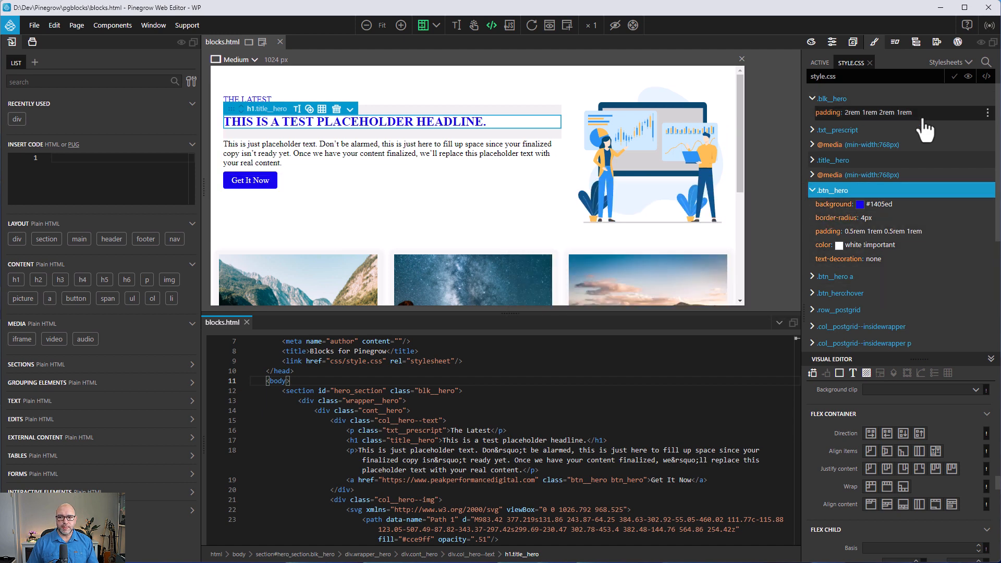
left_click(849, 64)
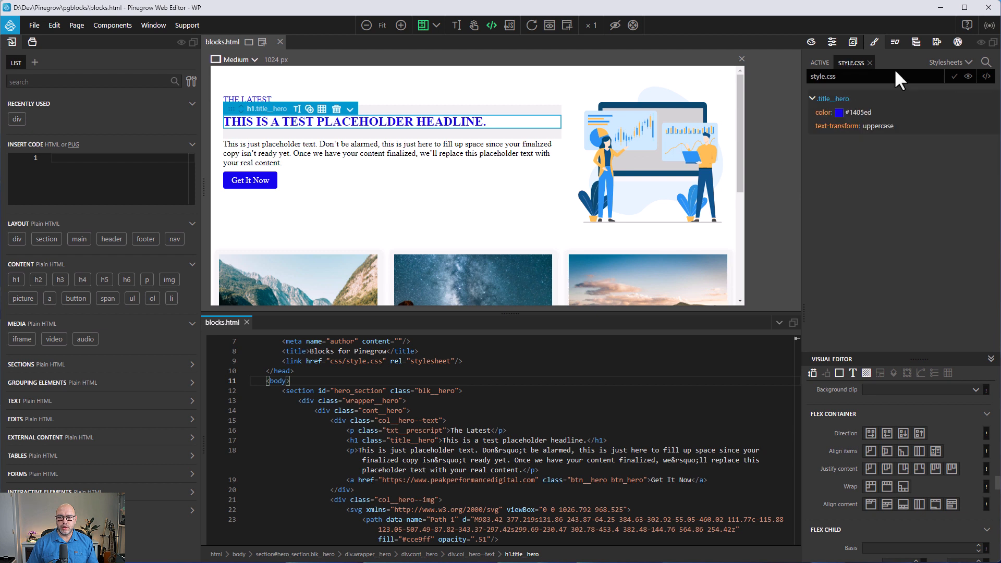
Open style.css from the project's css folder in the code editor and review its rules down to .authorimg__postgrid img.
left_click(32, 43)
left_click(20, 143)
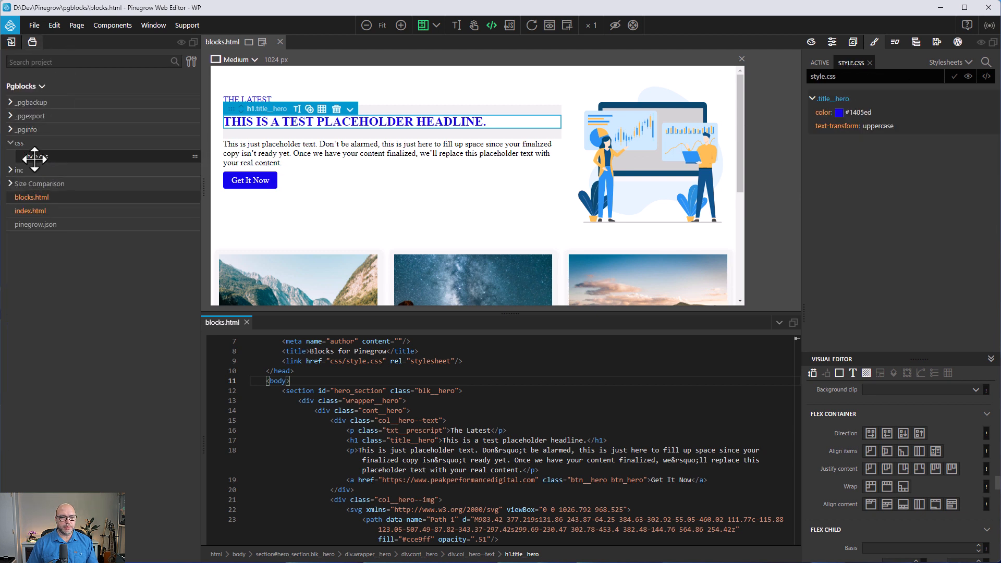
double_click(35, 159)
left_click(515, 429)
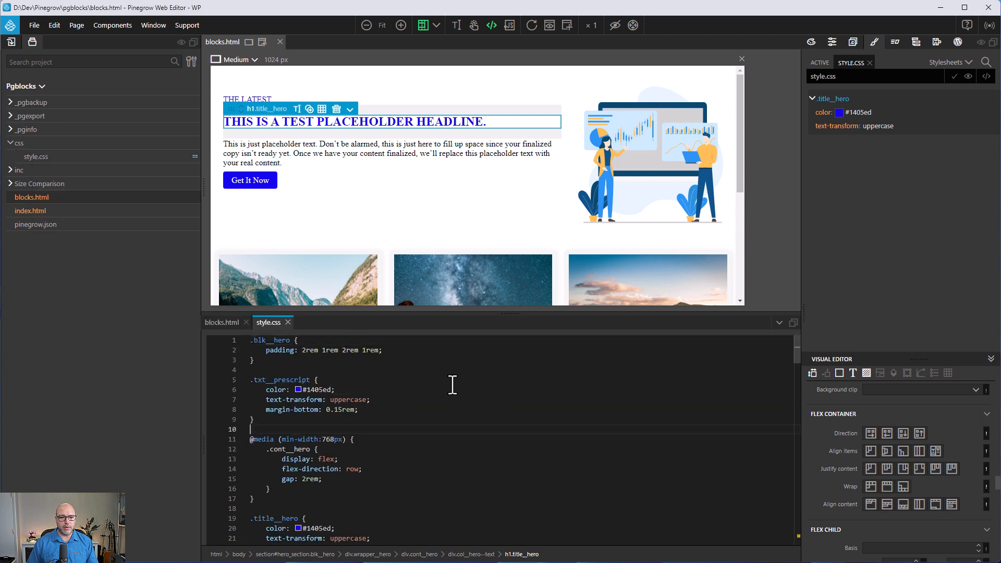
scroll(443, 407, "down", 15)
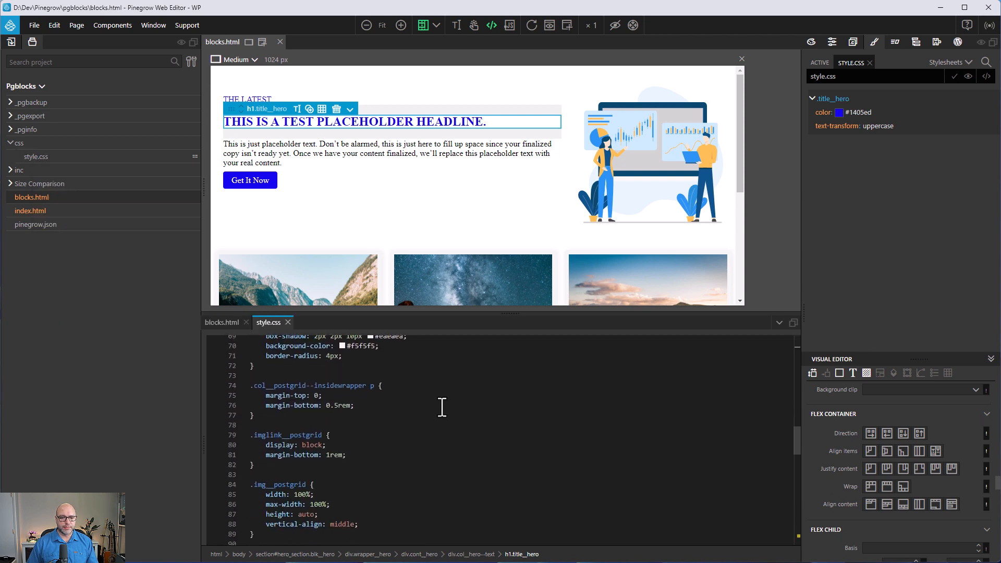
scroll(443, 408, "down", 8)
left_click(416, 412)
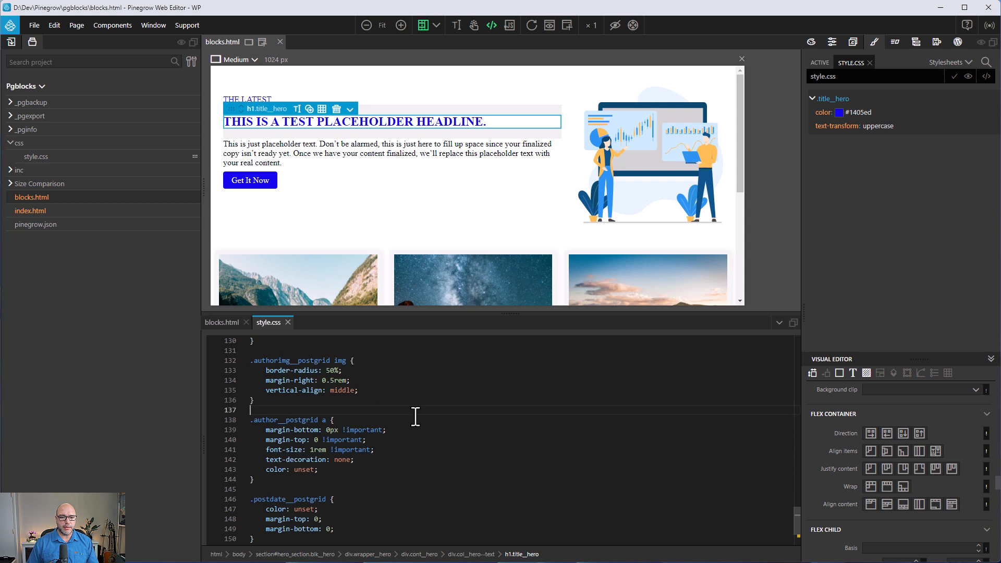
left_click(332, 380)
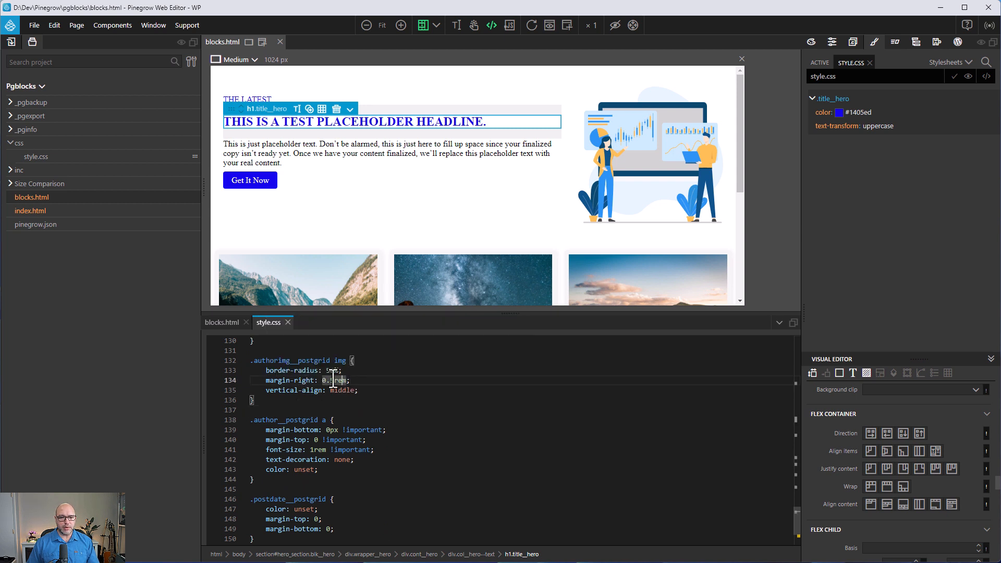
left_click(310, 361)
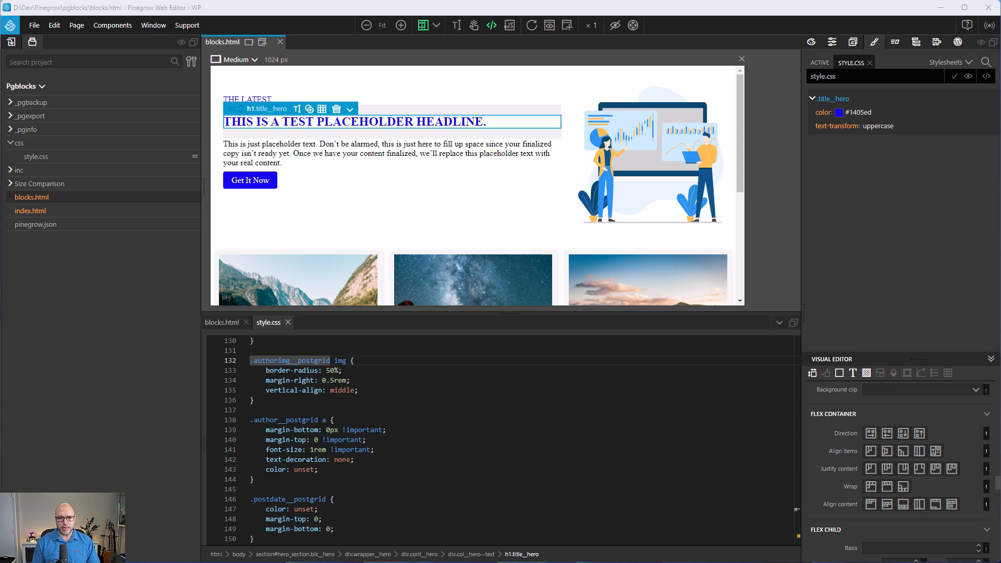
Bring the pgblocks project up in a maximized Visual Studio Code window and open blocks.html.
left_click_drag(447, 544, 429, 175)
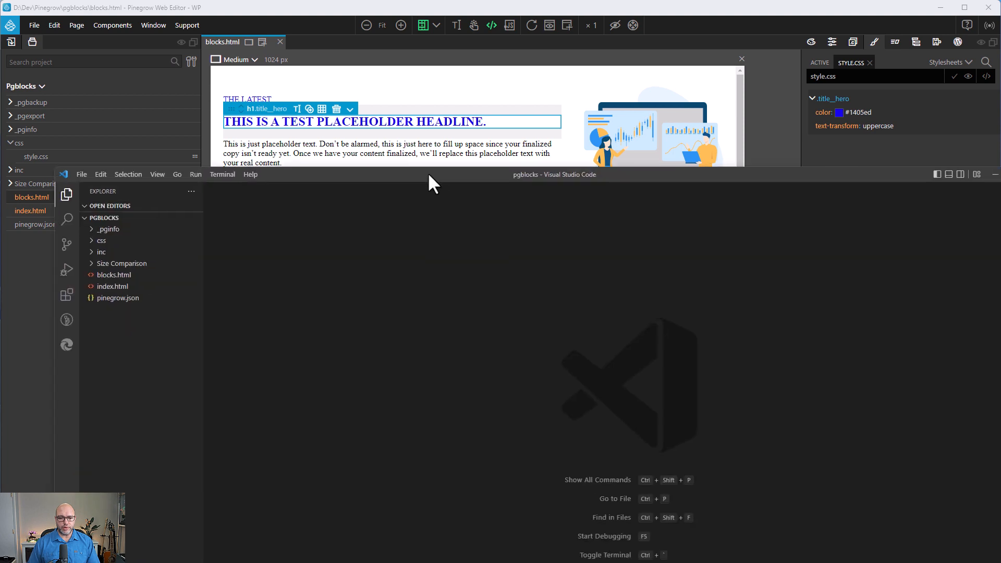
double_click(429, 175)
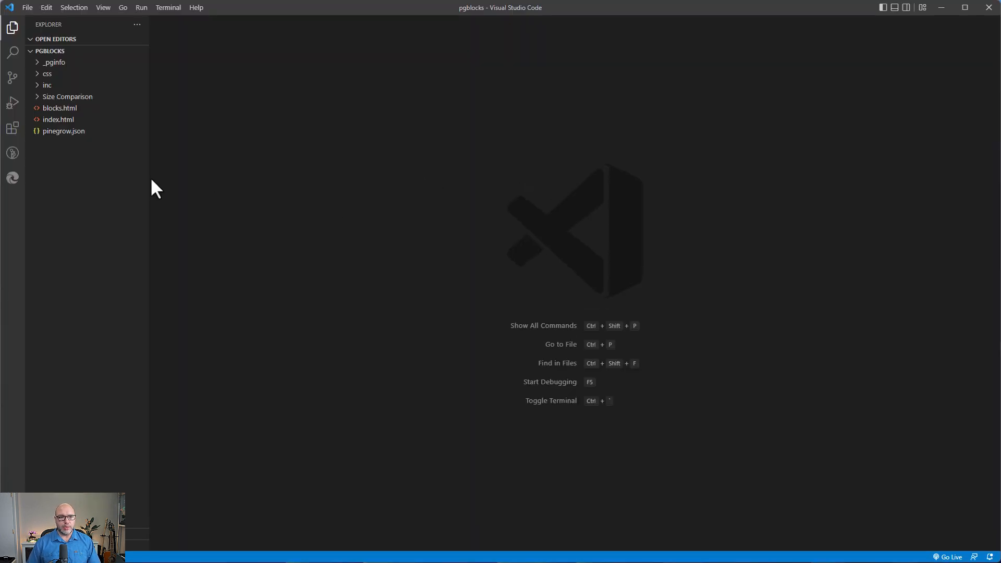
left_click(60, 108)
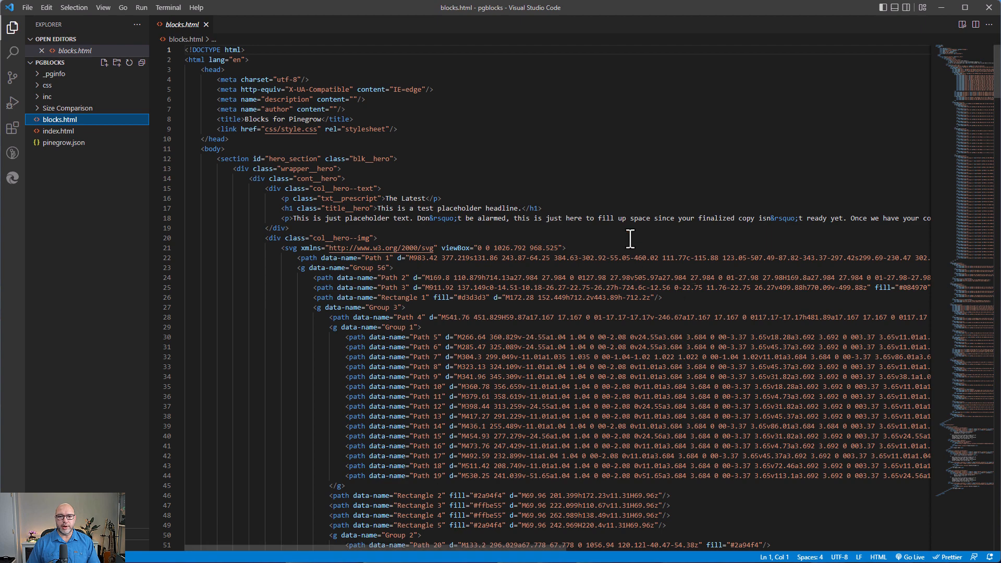
scroll(643, 218, "down", 10)
scroll(642, 218, "up", 10)
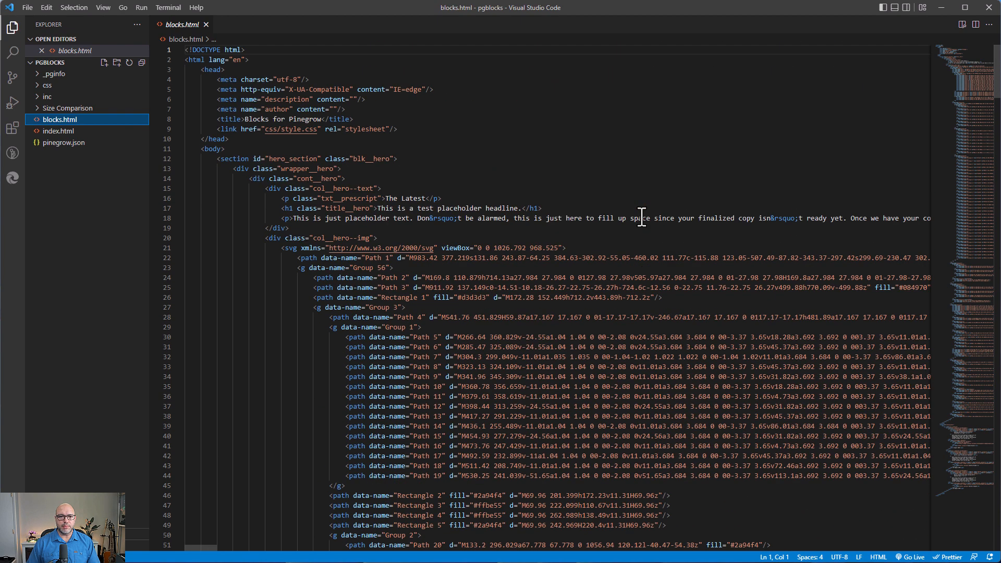
Delete the word "test" from the title__hero headline in blocks.html and save the file.
double_click(426, 208)
key("BackSpace")
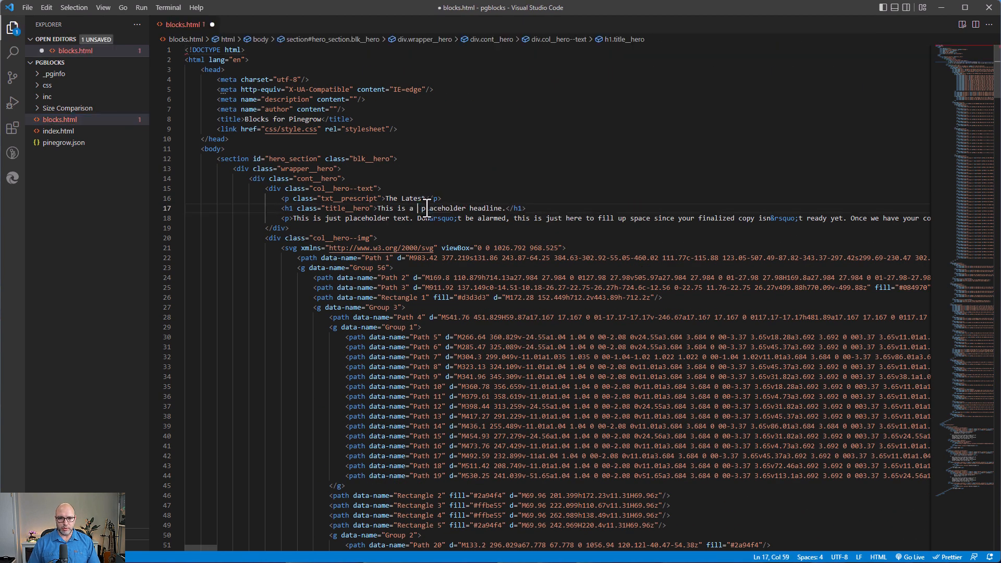
key("Delete")
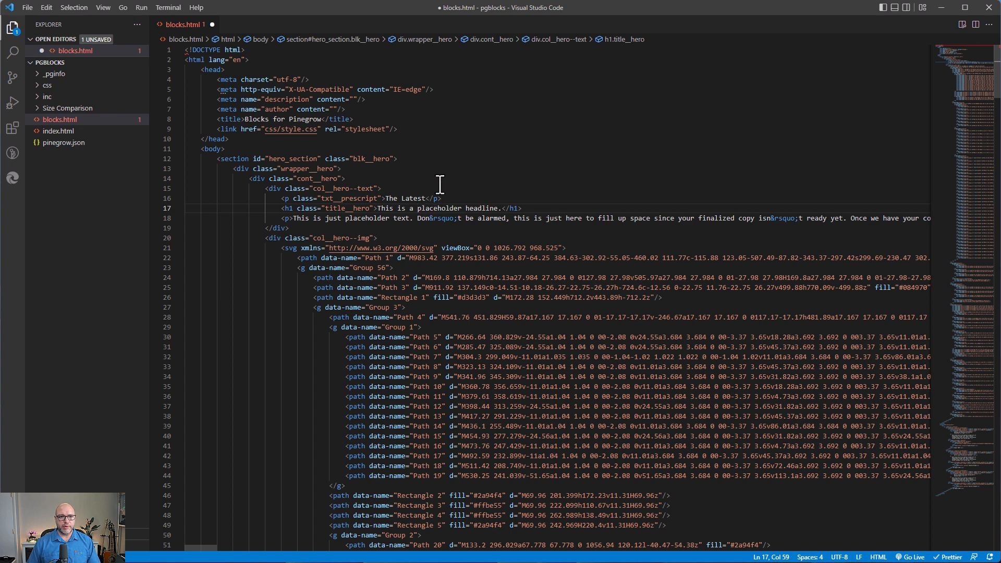
key("ctrl+s")
Switch back to Pinegrow and reload the externally modified blocks.html.
key("alt+Tab")
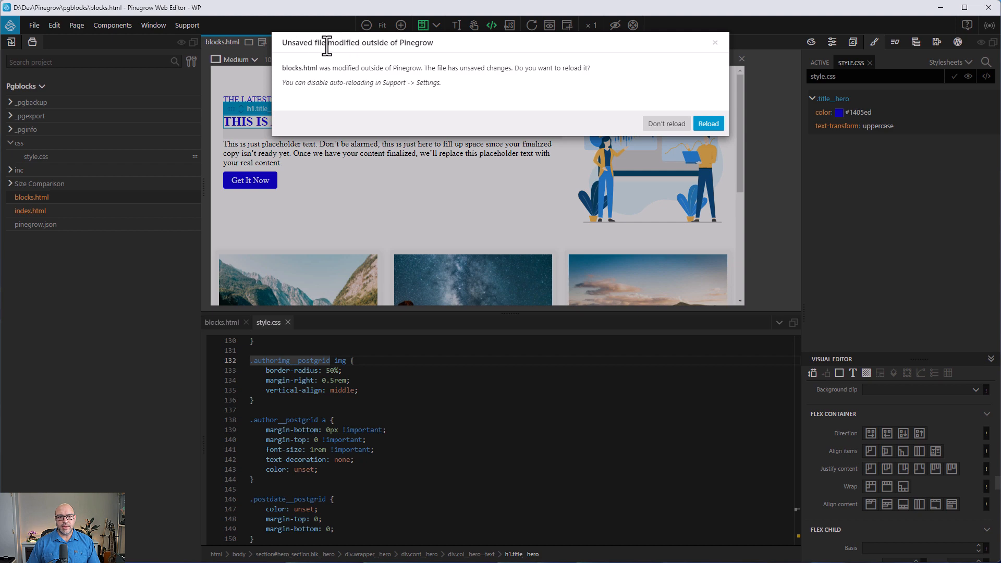
left_click(710, 125)
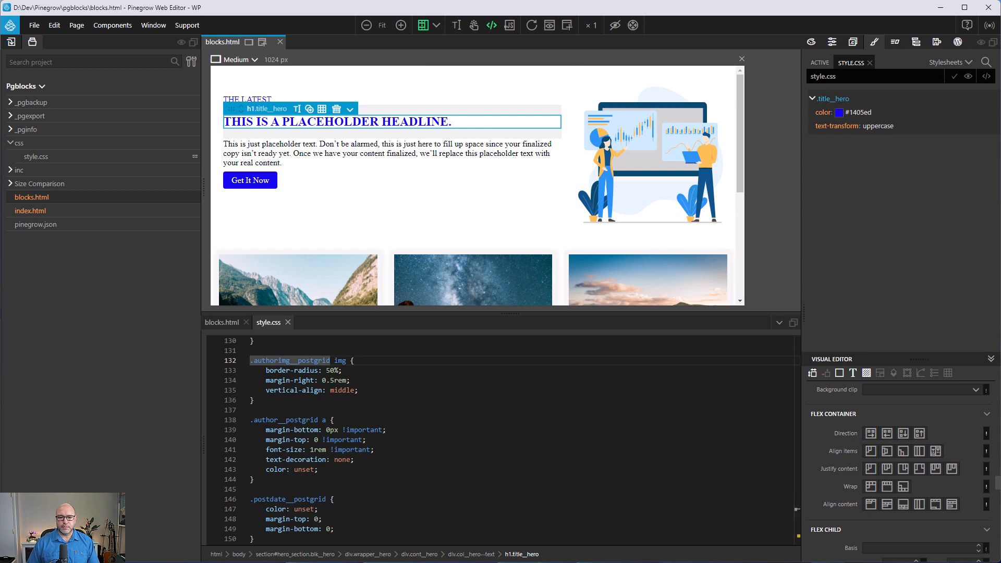
Return to Visual Studio Code and examine the contents of index.html and pinegrow.json.
key("alt+Tab")
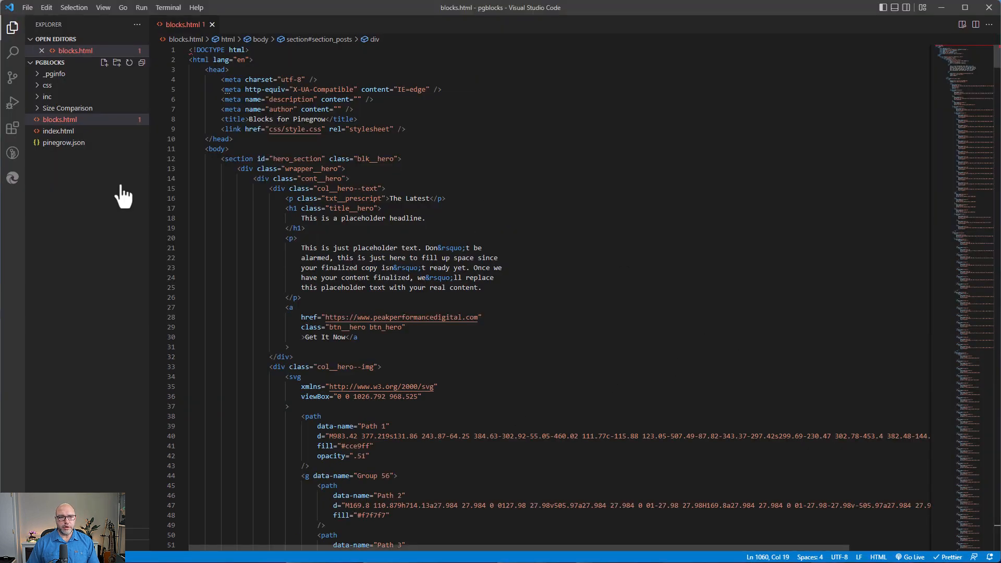
left_click(72, 207)
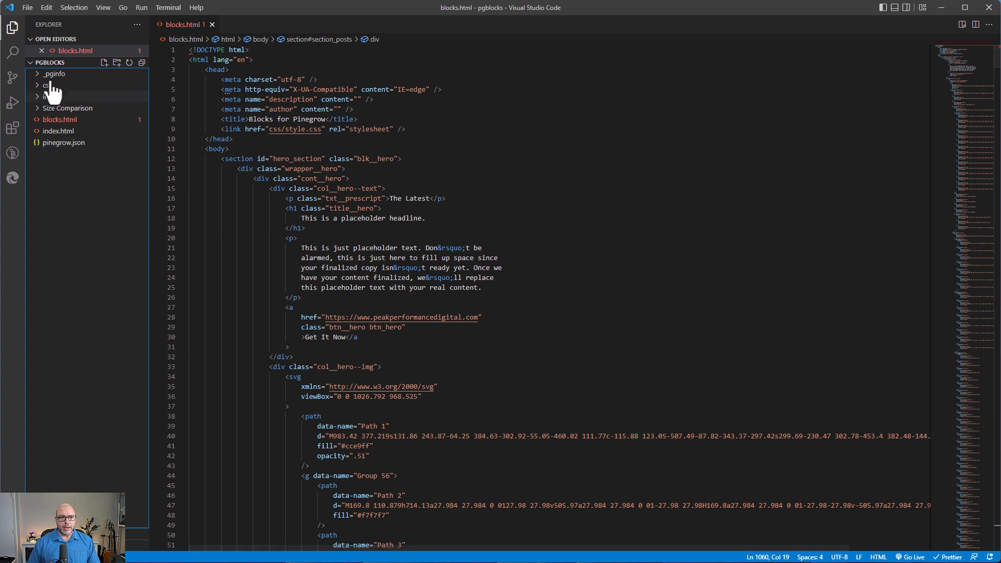
left_click(52, 131)
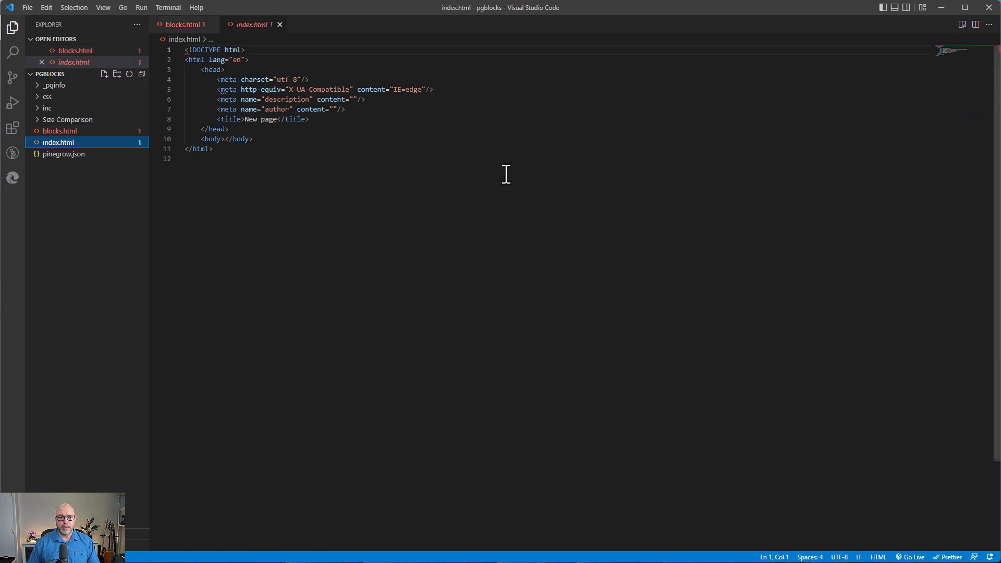
left_click(54, 157)
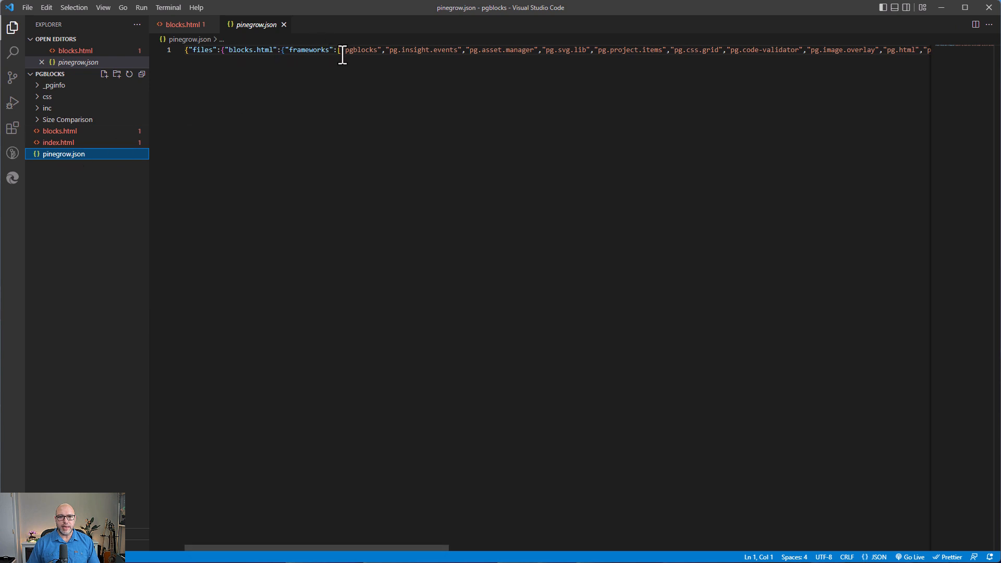
left_click_drag(343, 56, 331, 76)
left_click(372, 114)
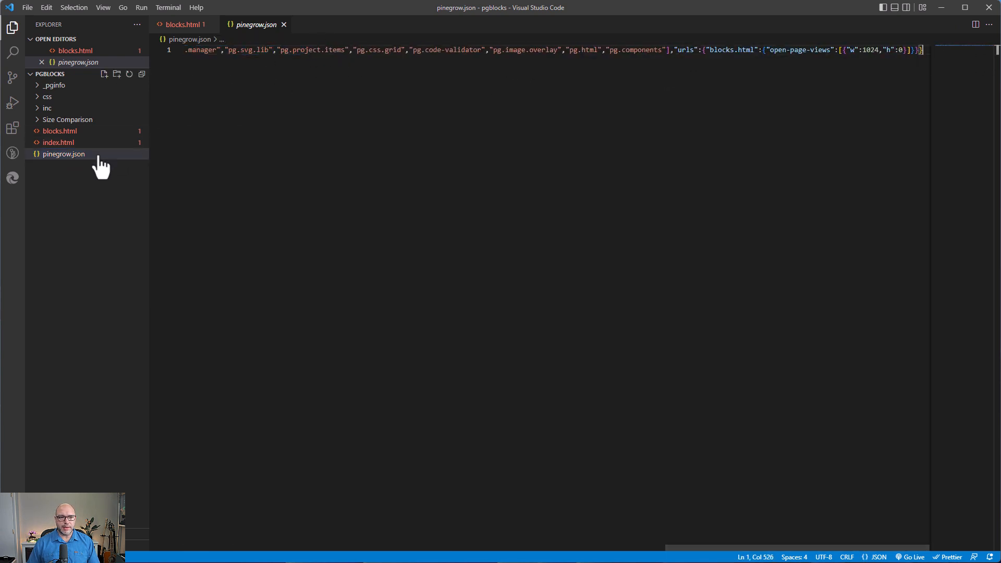
Examine custom.php in the inc folder and style.css in the css folder.
left_click(40, 111)
left_click(37, 110)
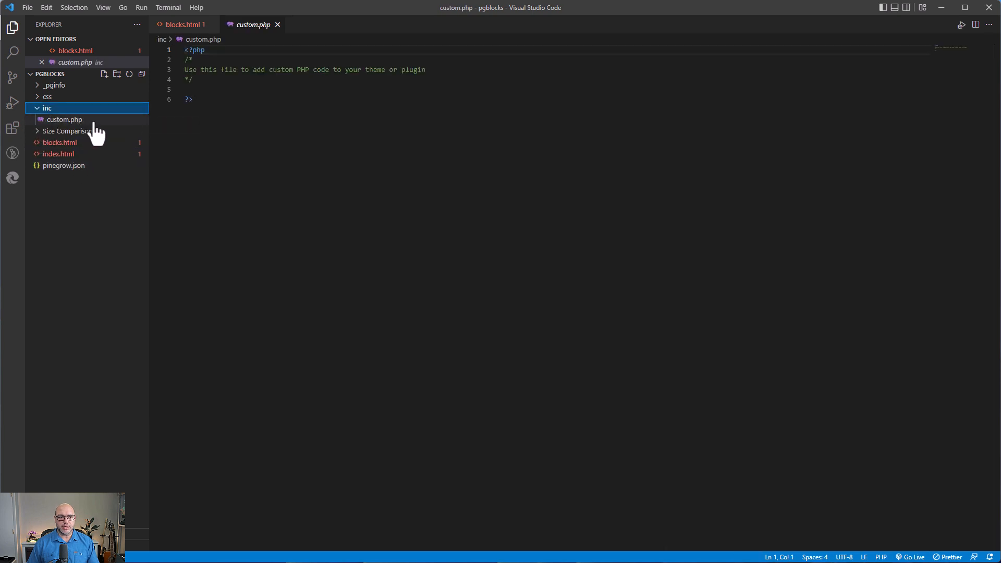
left_click(88, 121)
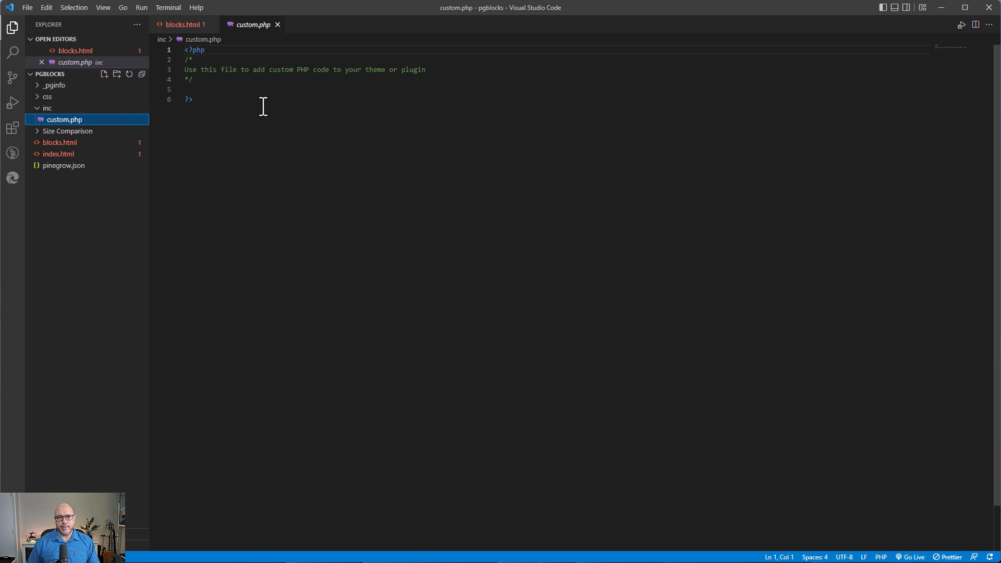
left_click(223, 89)
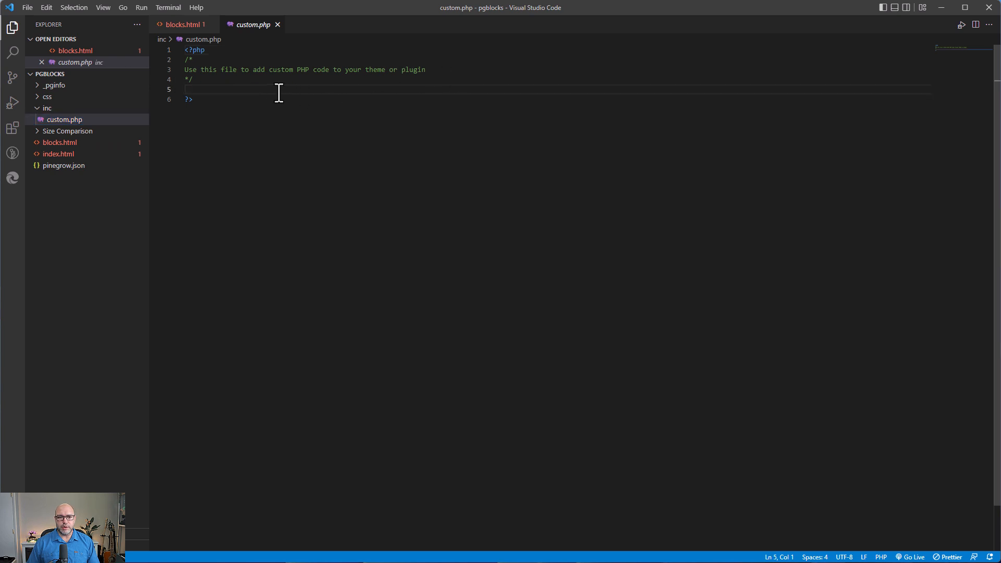
left_click(41, 97)
left_click(69, 109)
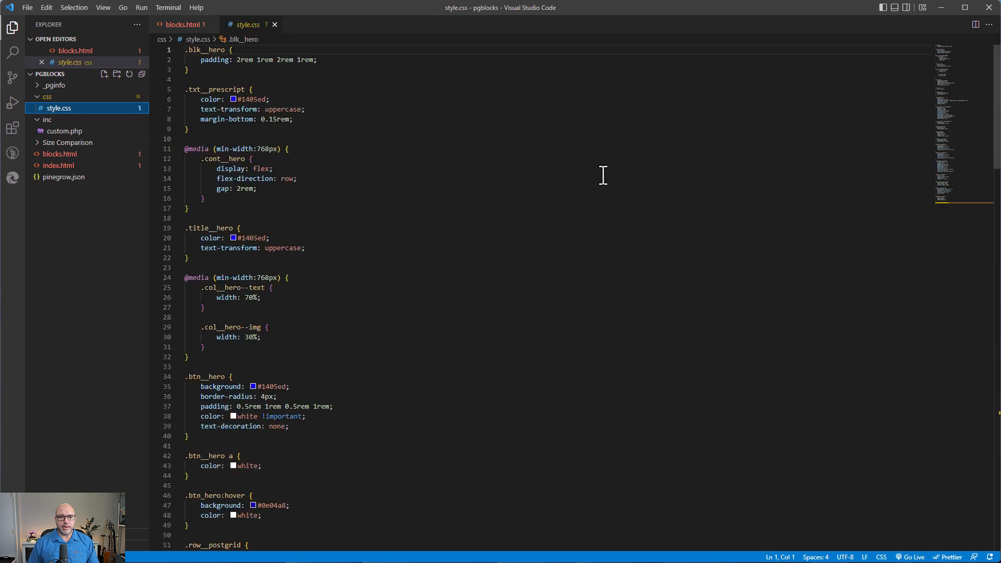
Look through fonts.json in the _pginfo folder, collapse the folder, and switch back to Pinegrow.
left_click(42, 85)
left_click(62, 97)
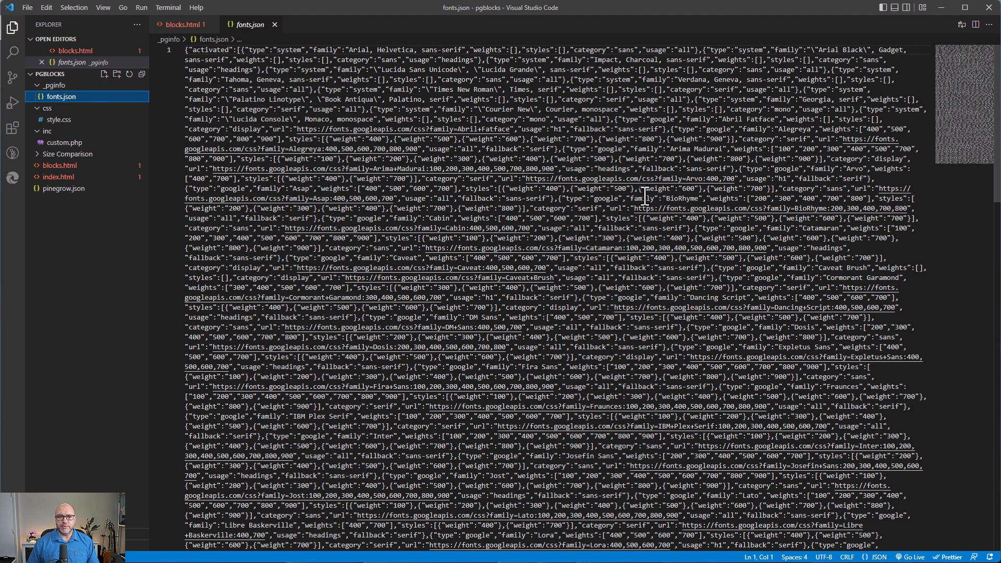
scroll(644, 191, "down", 15)
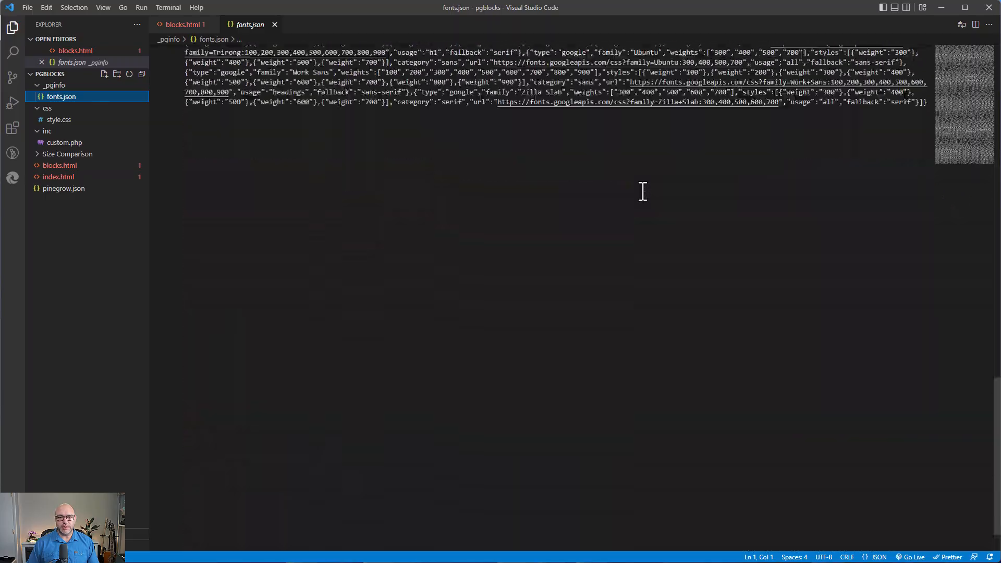
scroll(643, 191, "up", 15)
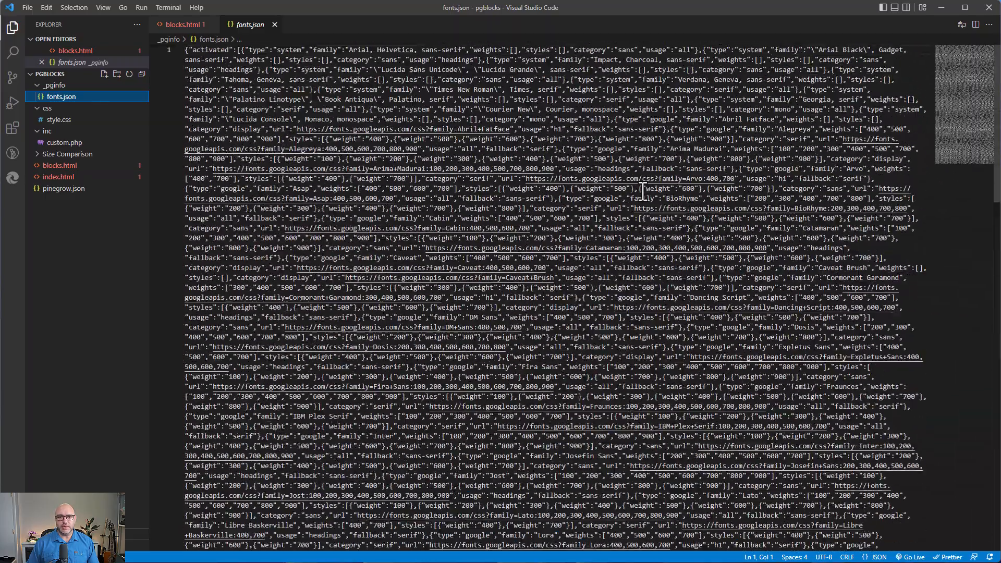
left_click(38, 87)
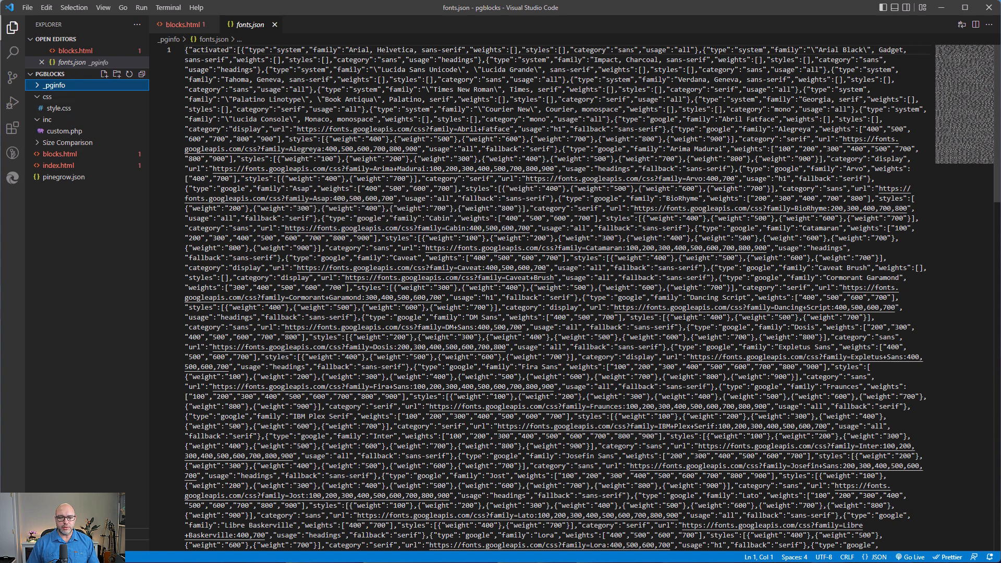
key("alt+Tab")
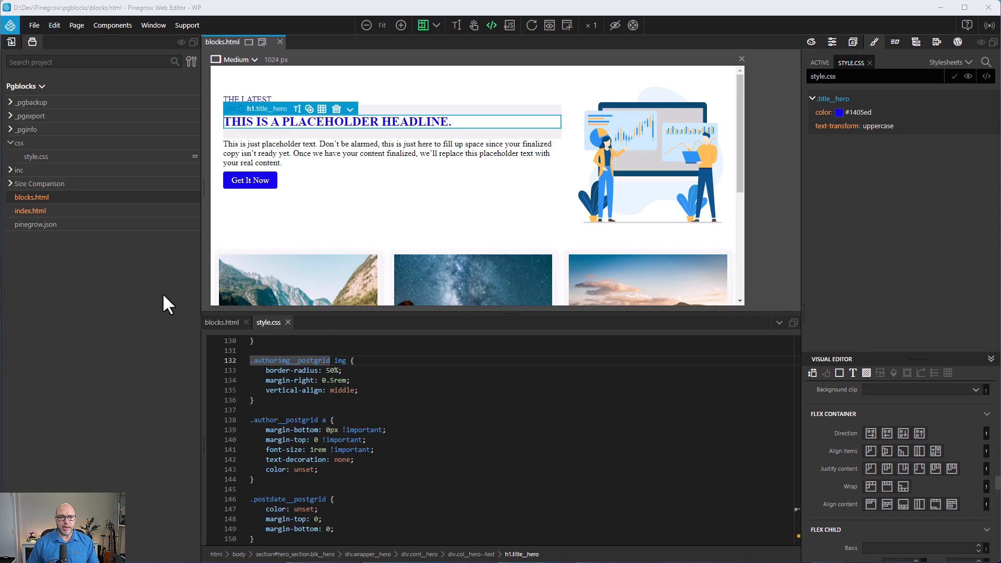
Save blocks.html and examine the stored backups in the _pgbackup folder, collapsing the folder when done.
key("ctrl+s")
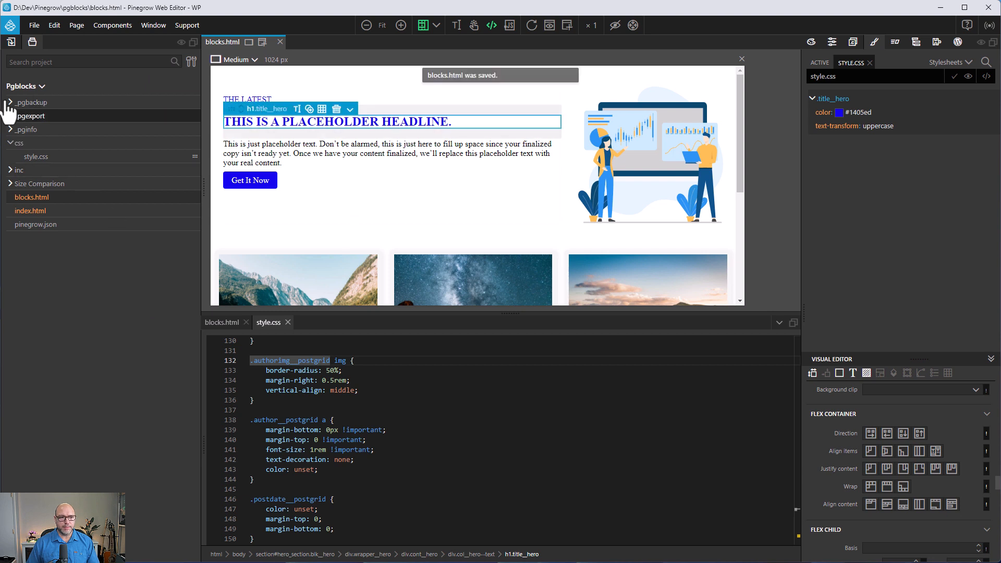
left_click(10, 104)
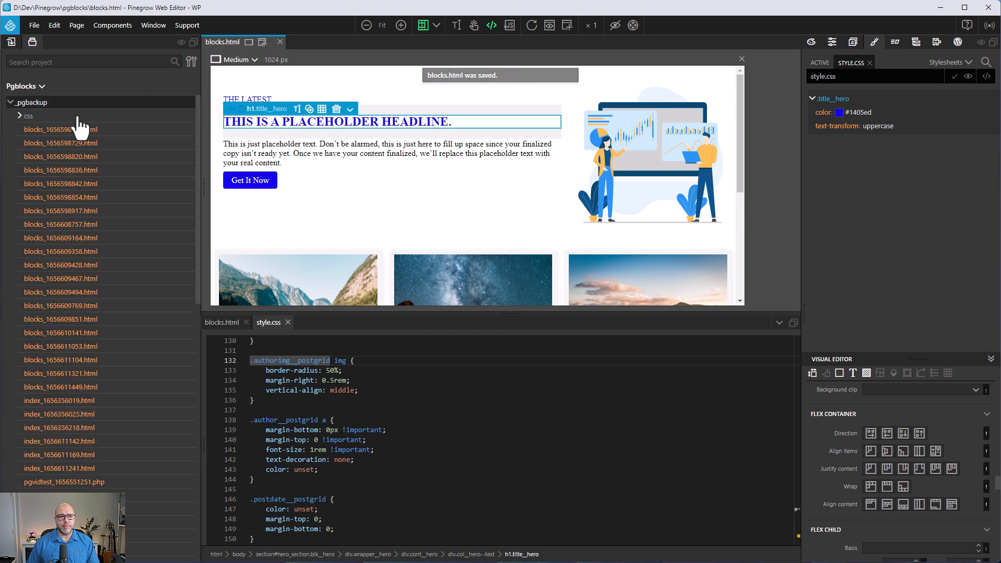
left_click(10, 104)
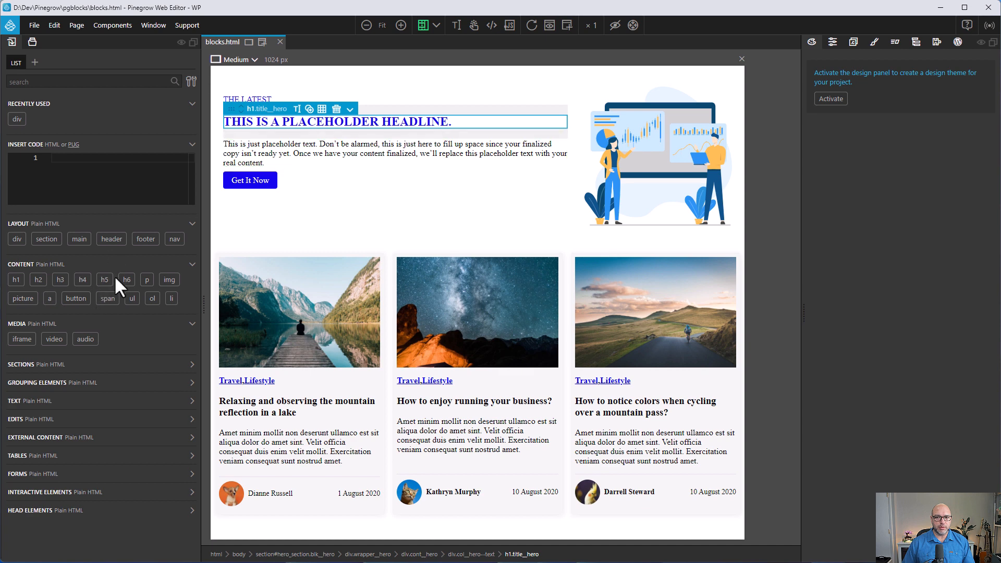
Show the page tree, dock the element library panel below the Project panel, and adjust the split between them.
left_click(918, 45)
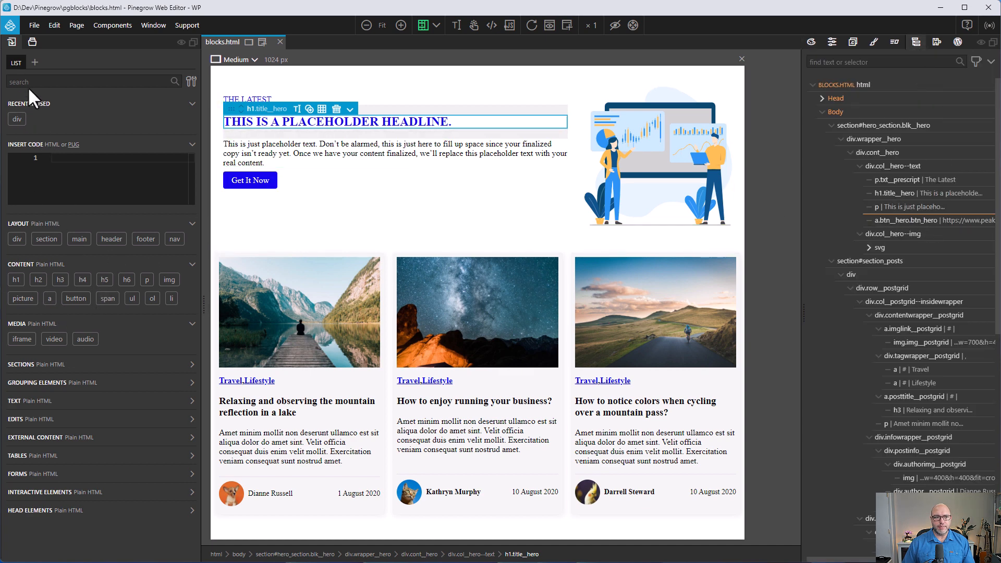
left_click_drag(11, 41, 105, 436)
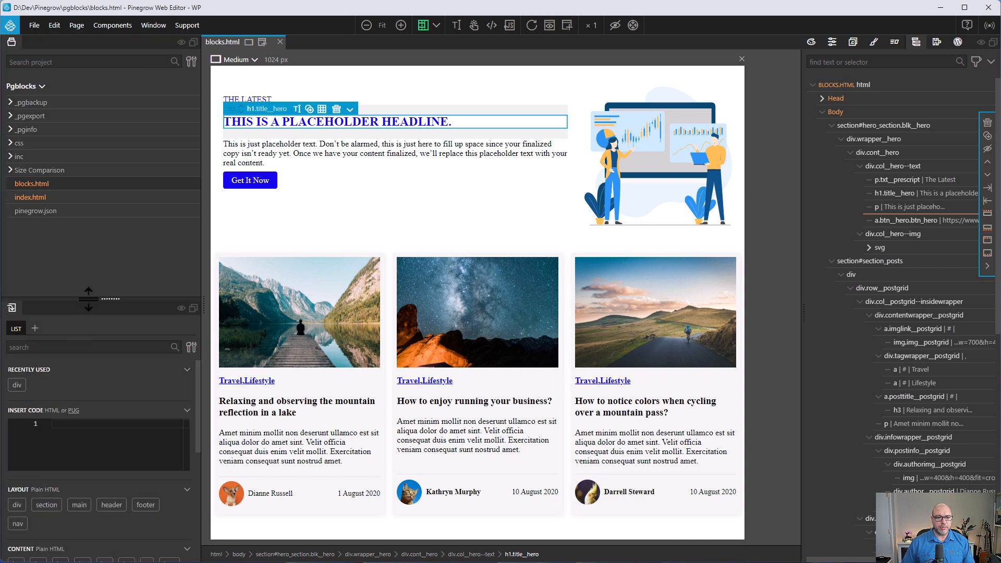
left_click_drag(86, 297, 89, 258)
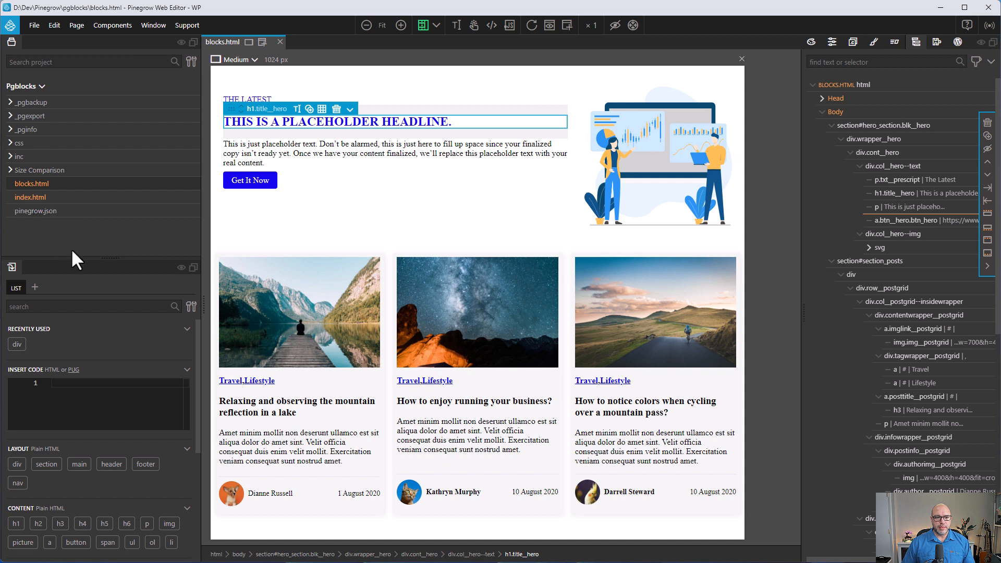
mouse_move(110, 258)
left_mouse_down()
mouse_move(112, 284)
mouse_move(111, 248)
left_mouse_up()
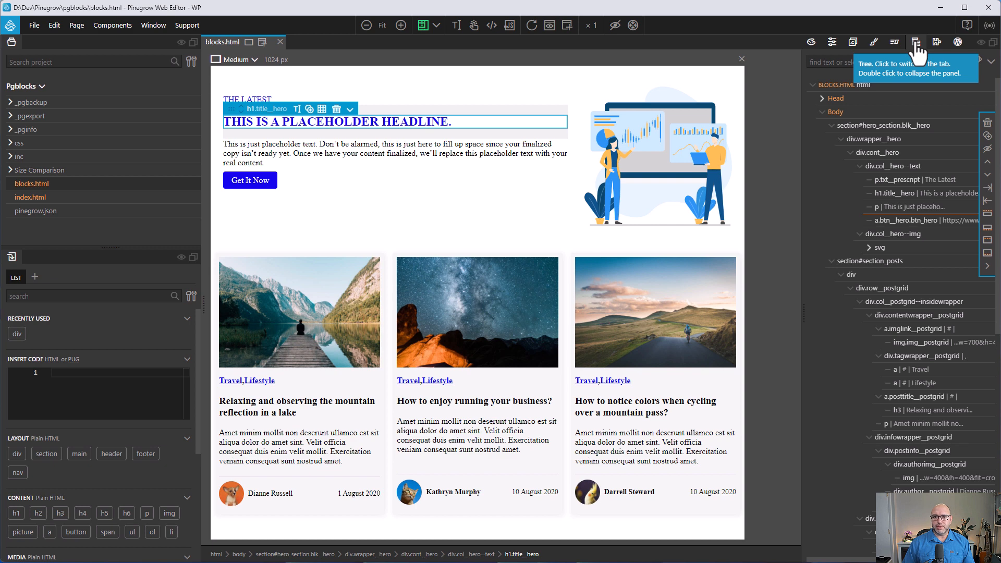
Move the Tree panel in beside the Project panel, show the tree there, and enlarge its area.
left_click_drag(916, 47, 33, 43)
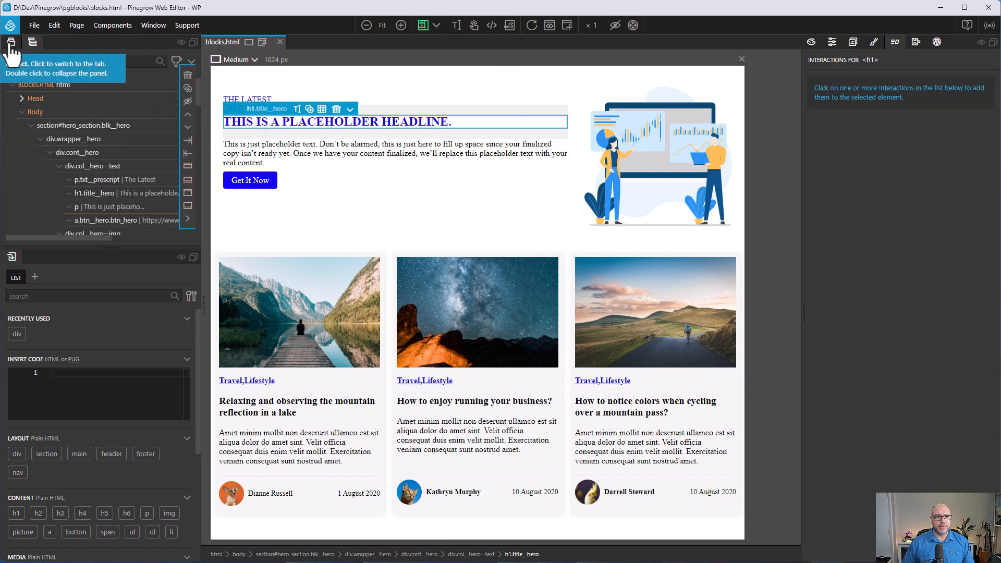
left_click(12, 42)
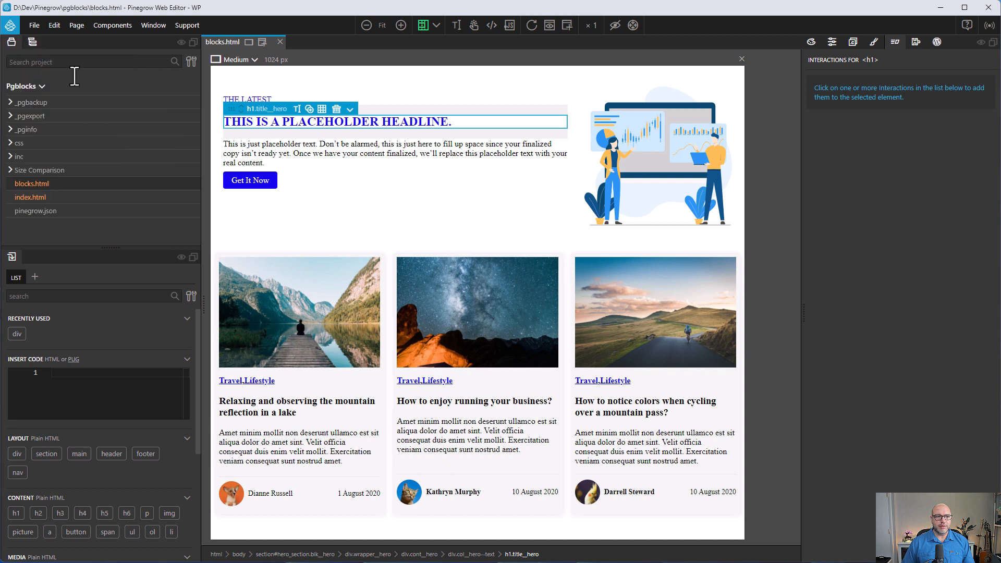
left_click(33, 45)
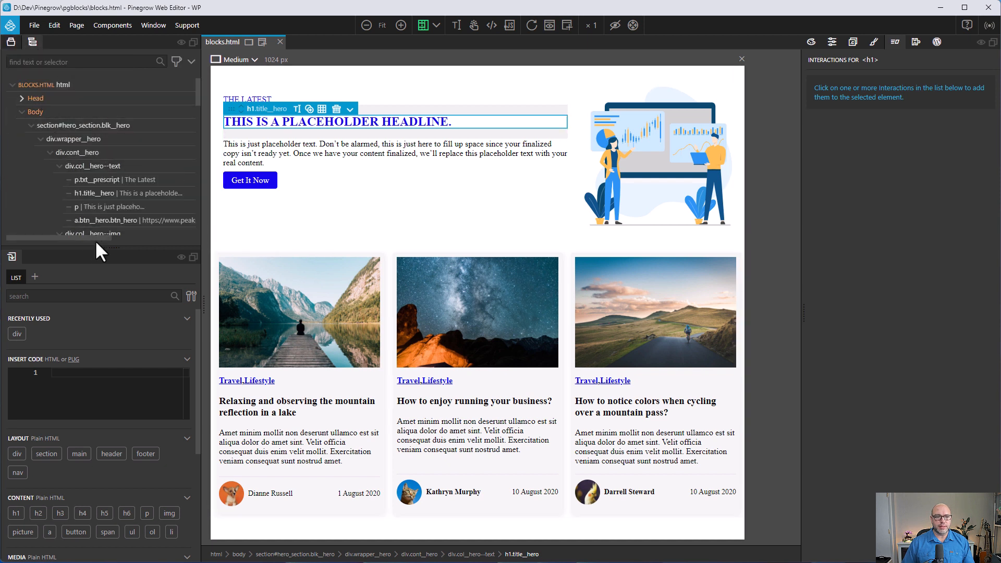
left_click_drag(107, 248, 106, 354)
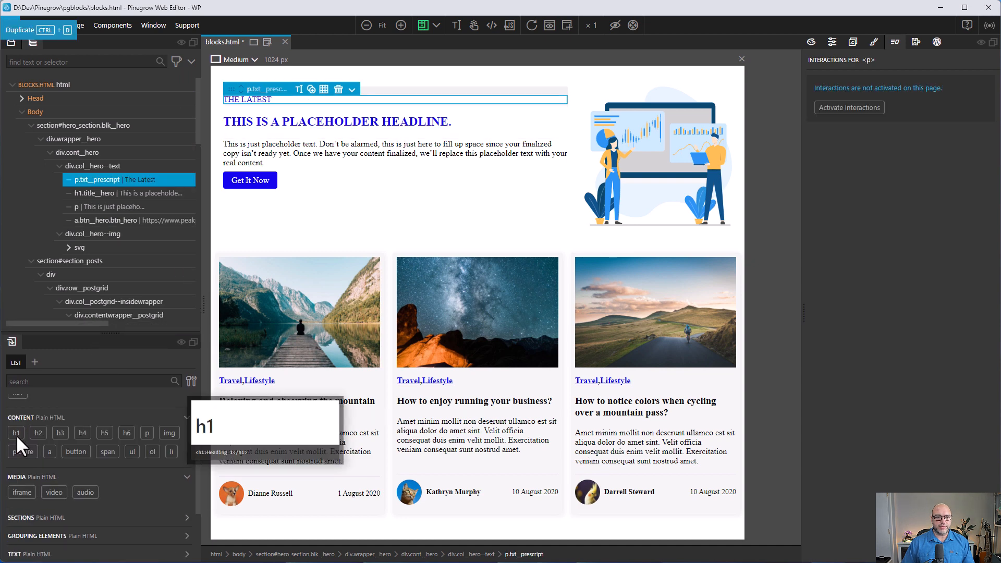
Insert an h1 above THE LATEST on the page, delete it, and insert one through the tree in div.col__hero--text instead.
left_click_drag(271, 160, 295, 99)
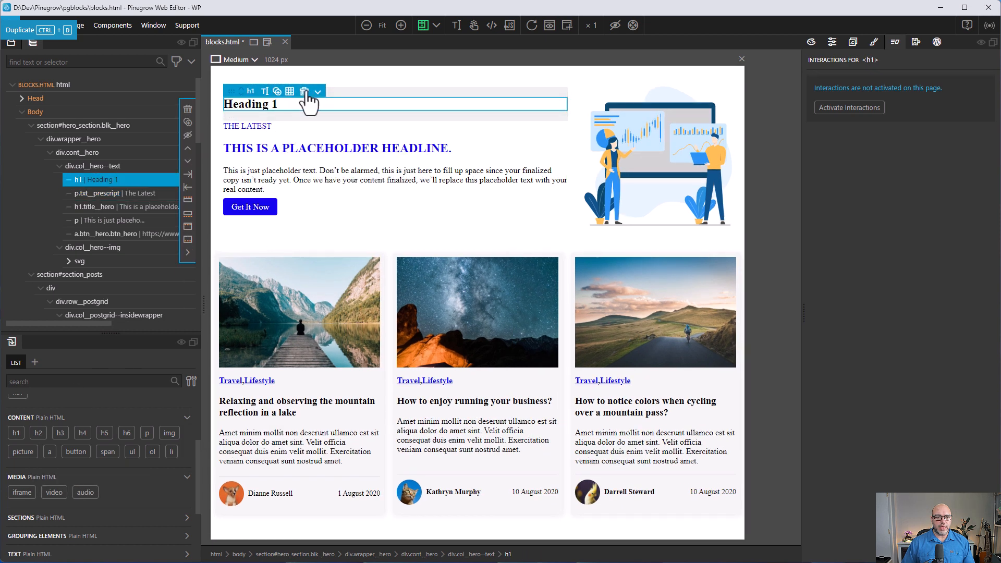
left_click(304, 93)
left_click_drag(16, 434, 113, 261)
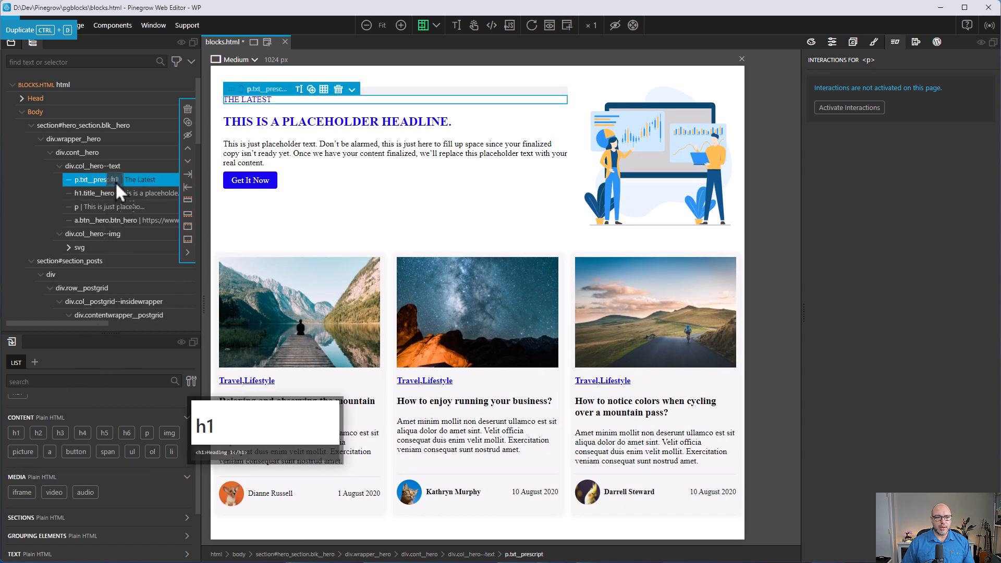
left_click_drag(115, 181, 102, 172)
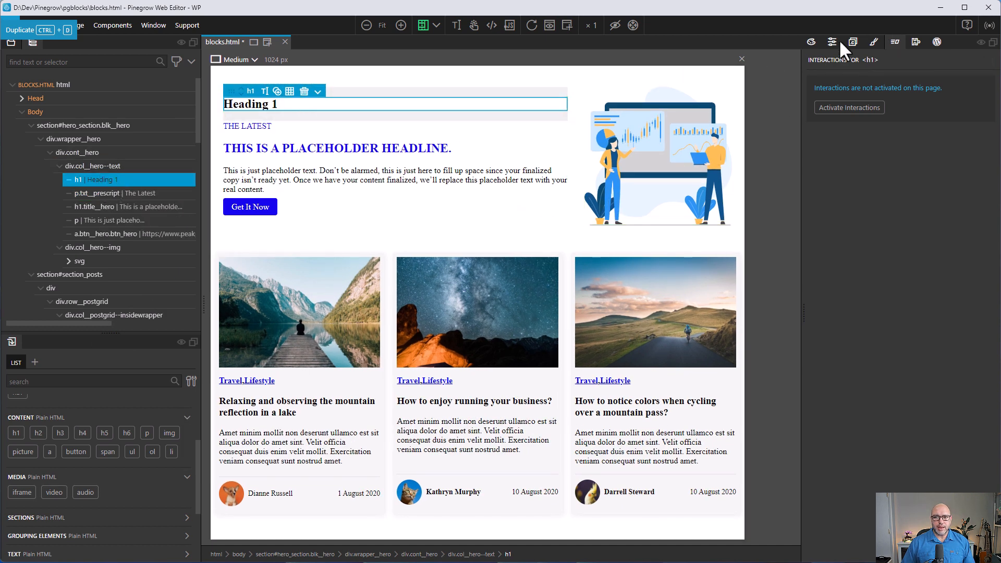
Examine the new heading's active styles and the rules in style.css.
left_click(875, 41)
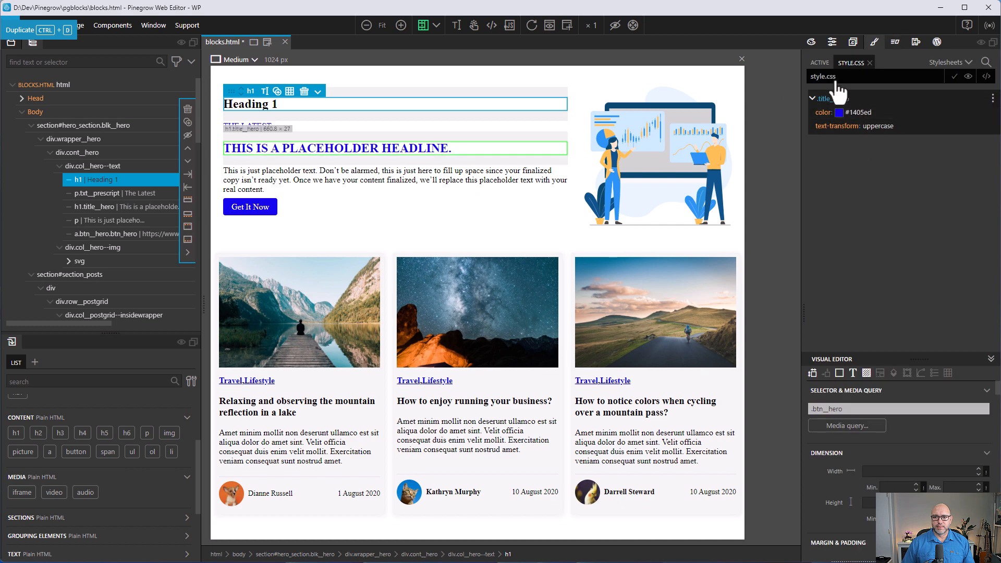
left_click(820, 62)
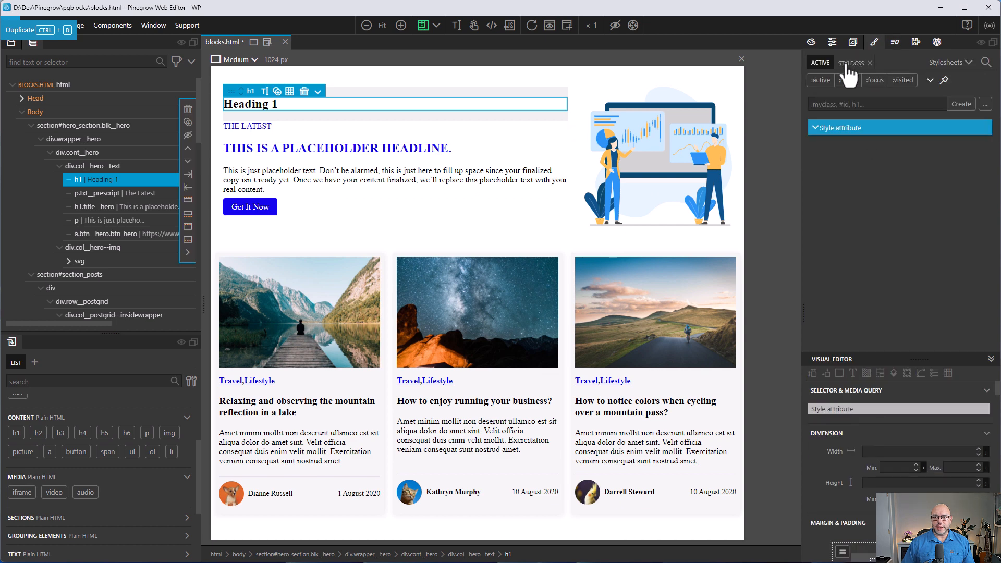
left_click(847, 63)
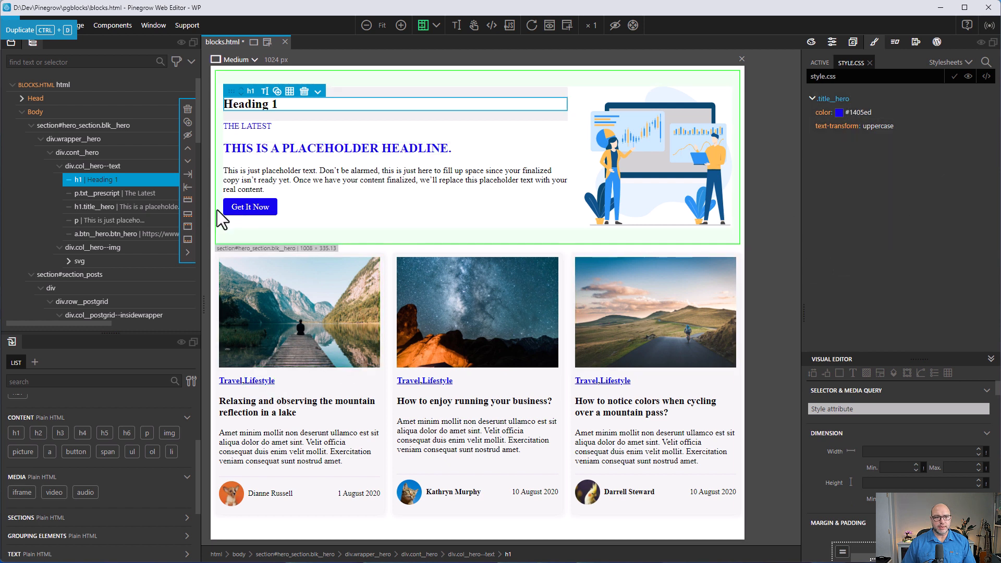
Delete the inserted h1 from the hero section, save blocks.html, and clear the element selection.
left_click(304, 91)
key("ctrl+s")
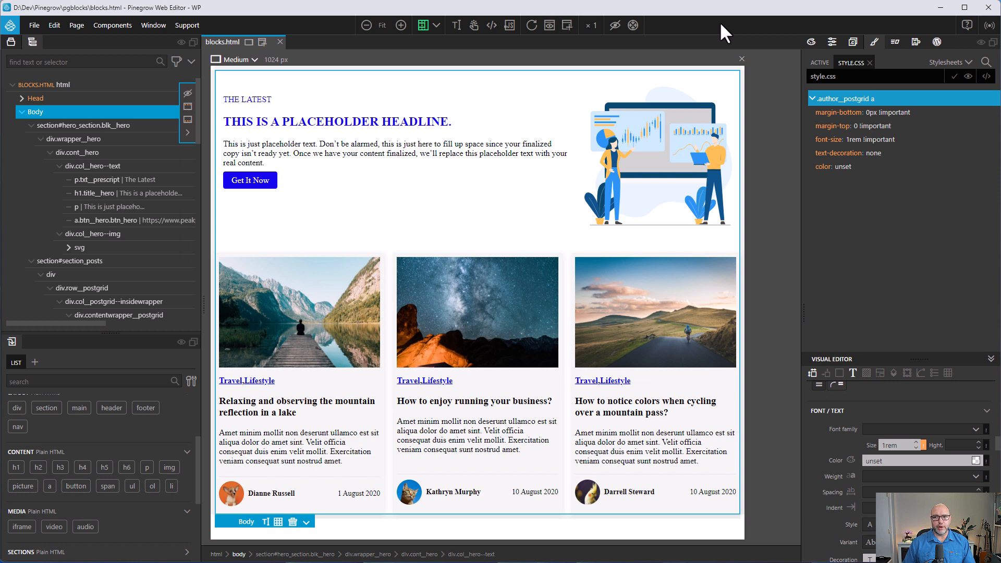
left_click(777, 136)
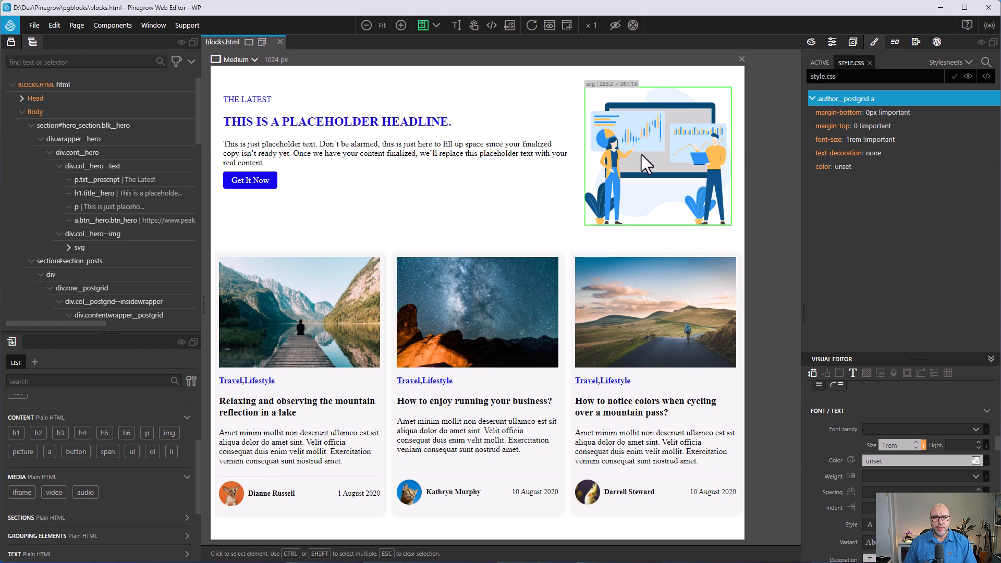
Check the pgvidtest site in Local and its wp-content plugins folder in File Explorer, and minimize the folder window.
left_click_drag(0, 78, 522, 154)
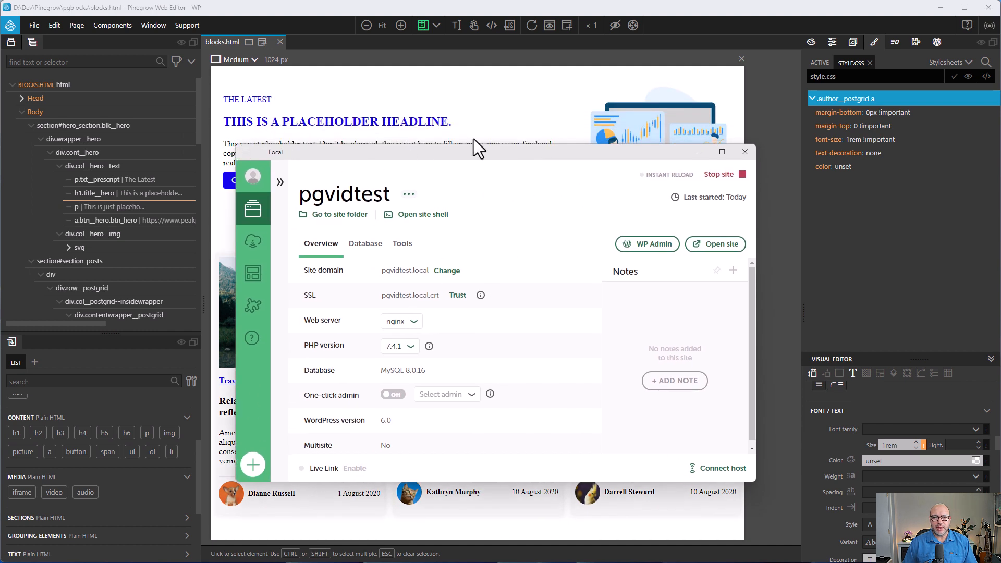
left_click_drag(0, 209, 547, 140)
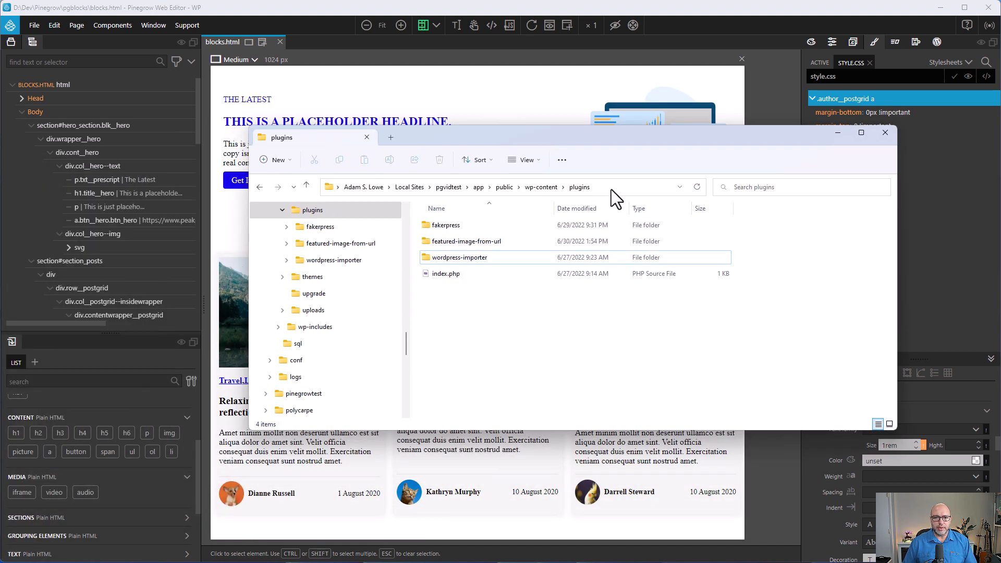
left_click(617, 189)
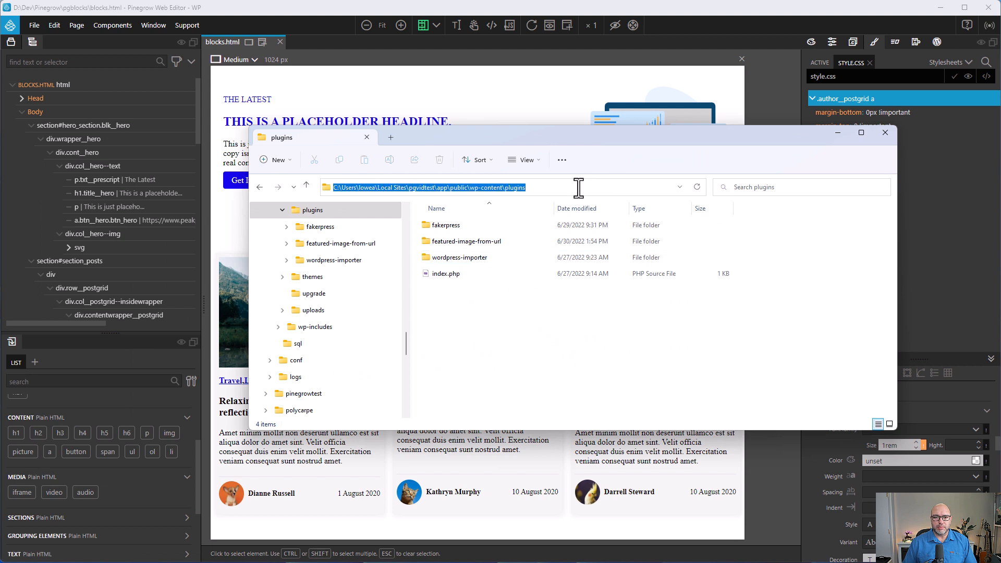
left_click(570, 188)
left_click(481, 282)
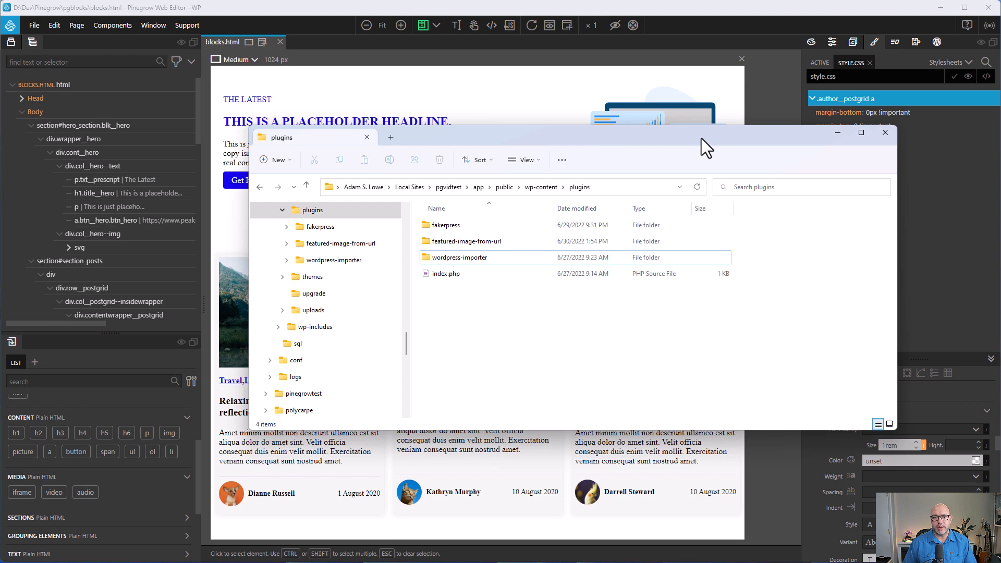
left_click(838, 133)
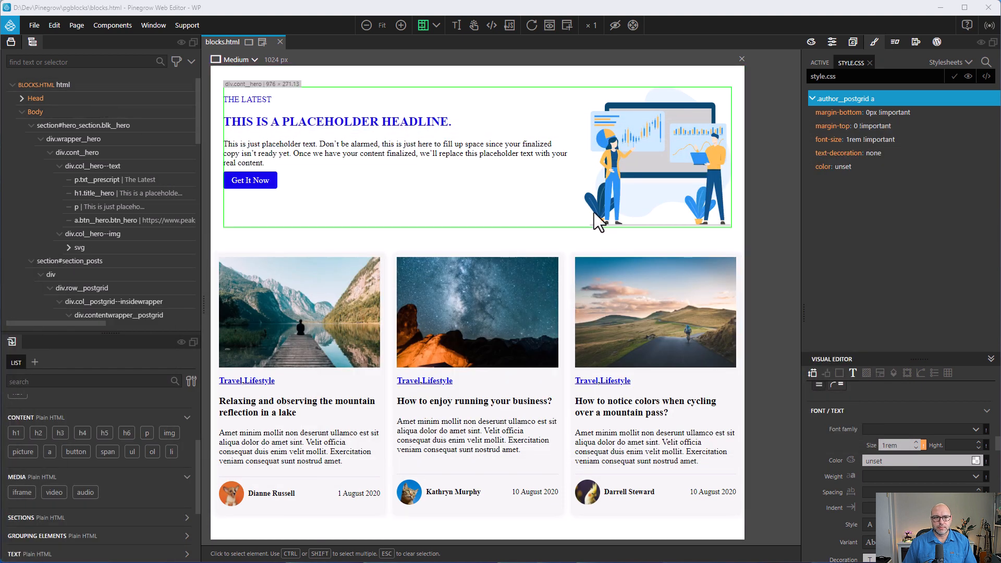
Activate WordPress for the project and set the project type to Plugin.
left_click(937, 46)
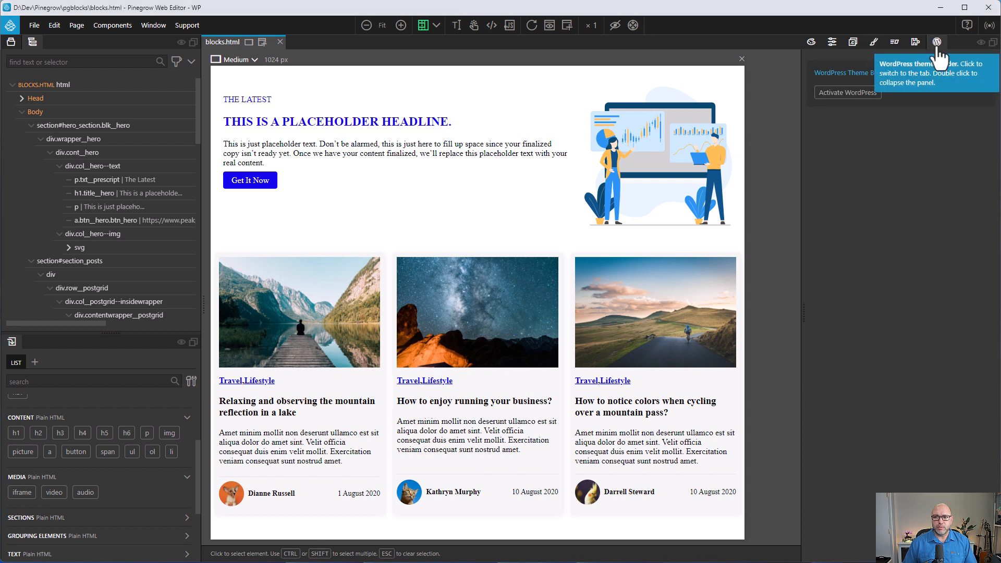
left_click(853, 93)
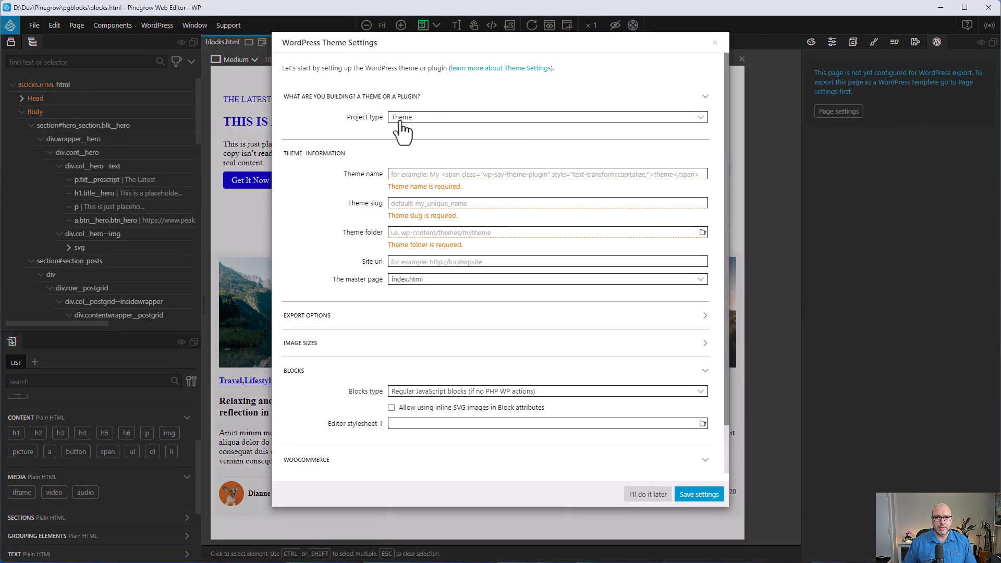
left_click(567, 120)
left_click(537, 139)
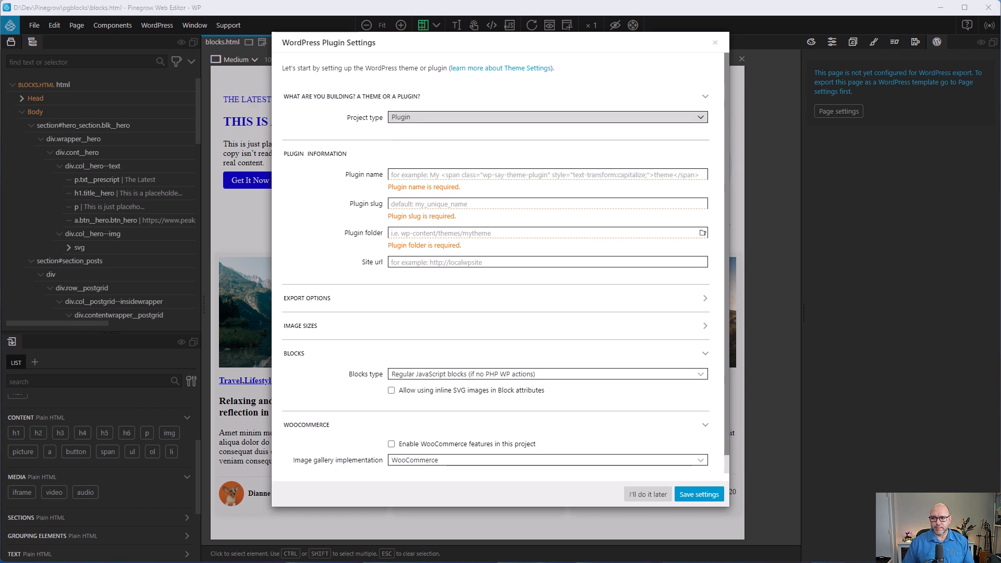
Name the plugin PG Vid Test and set its slug to pgvidtest.
left_click(556, 173)
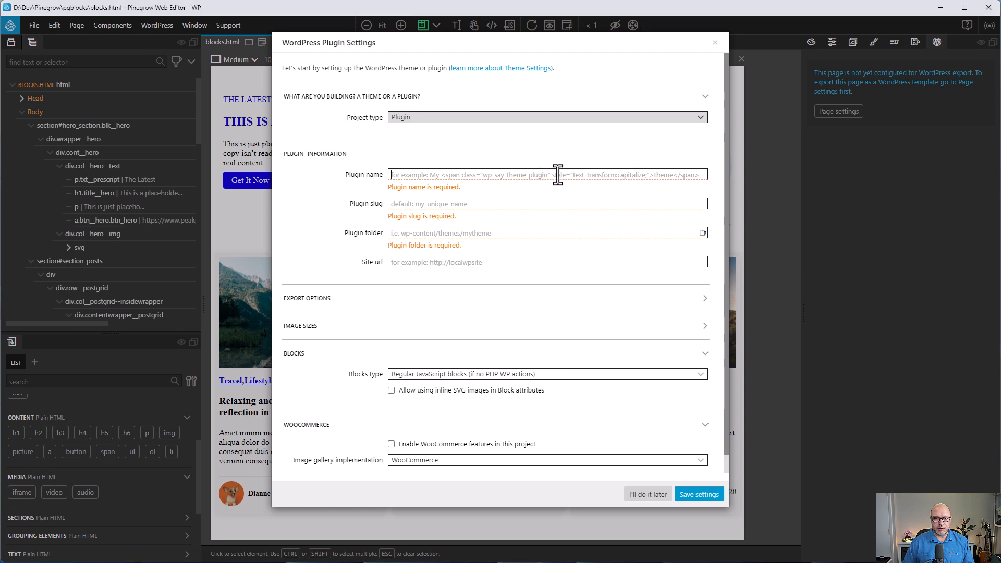
type("PG Vid Test")
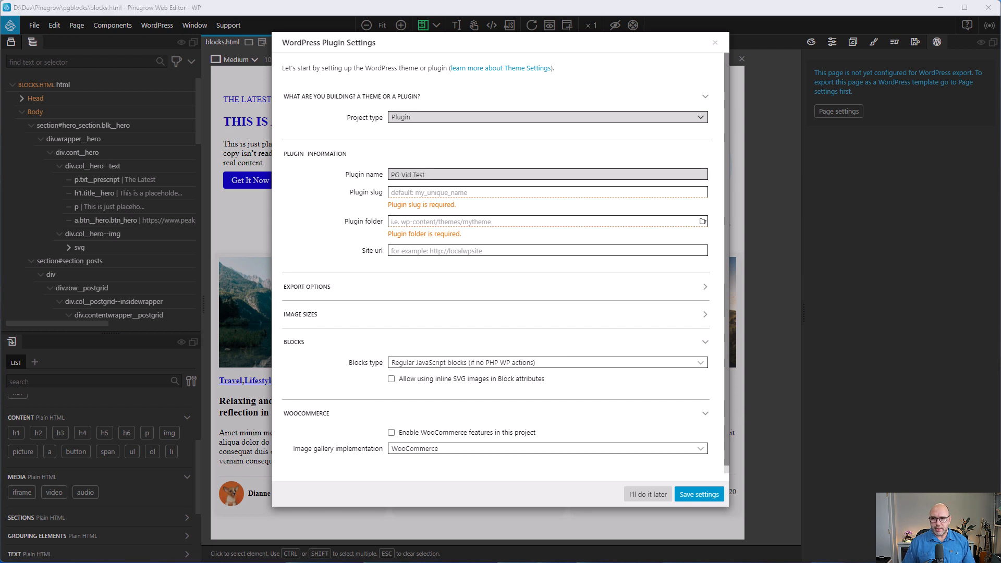
left_click(415, 194)
type("pgvidtest")
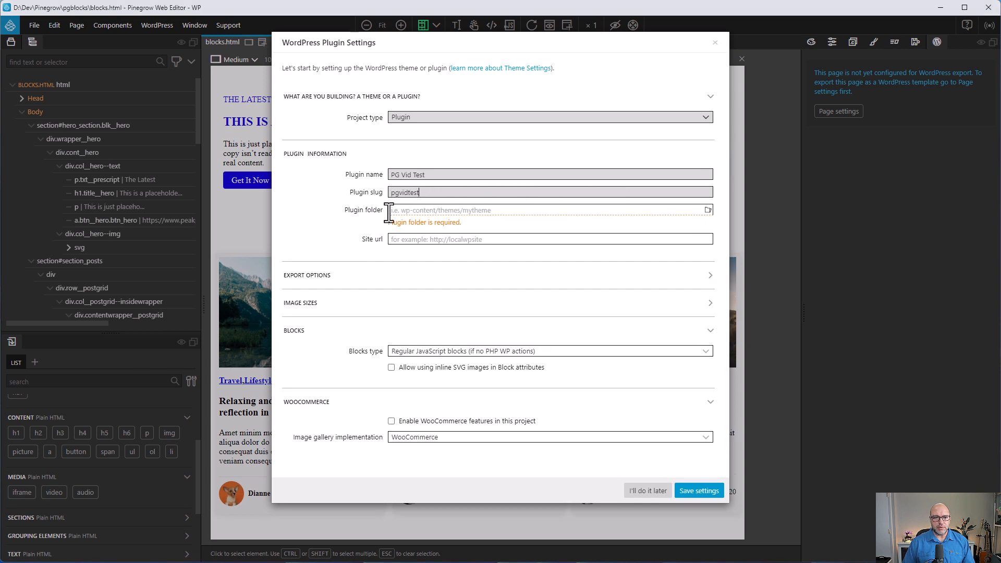
Switch to File Explorer, create a pgvidtest folder inside the site's plugins folder, and return to Pinegrow.
left_click_drag(313, 257, 687, 224)
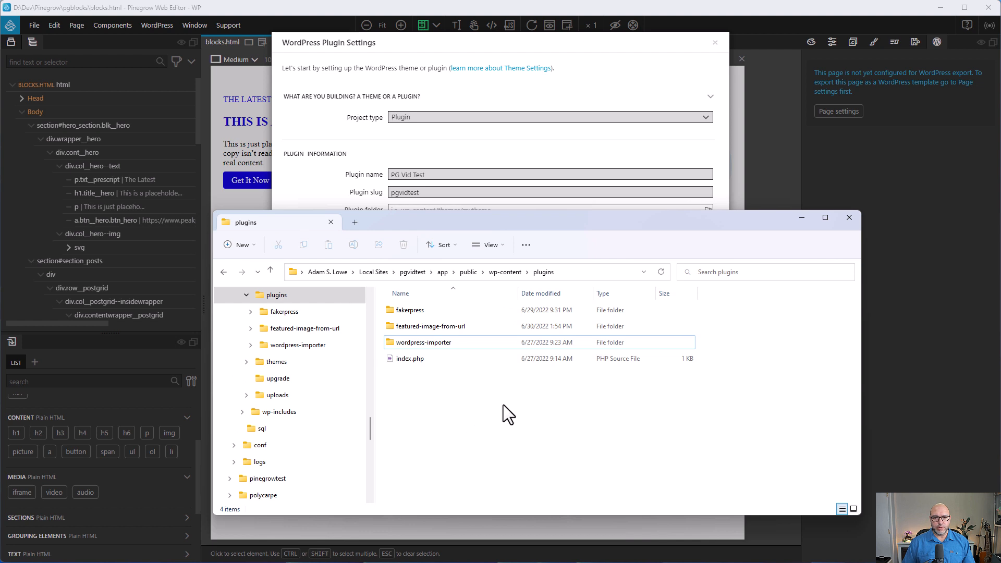
right_click(446, 407)
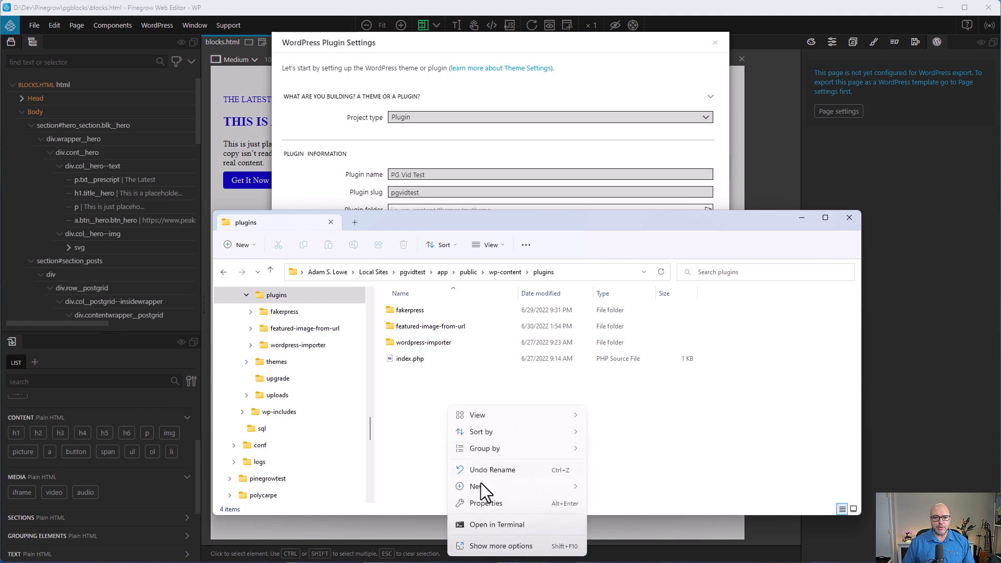
mouse_move(523, 489)
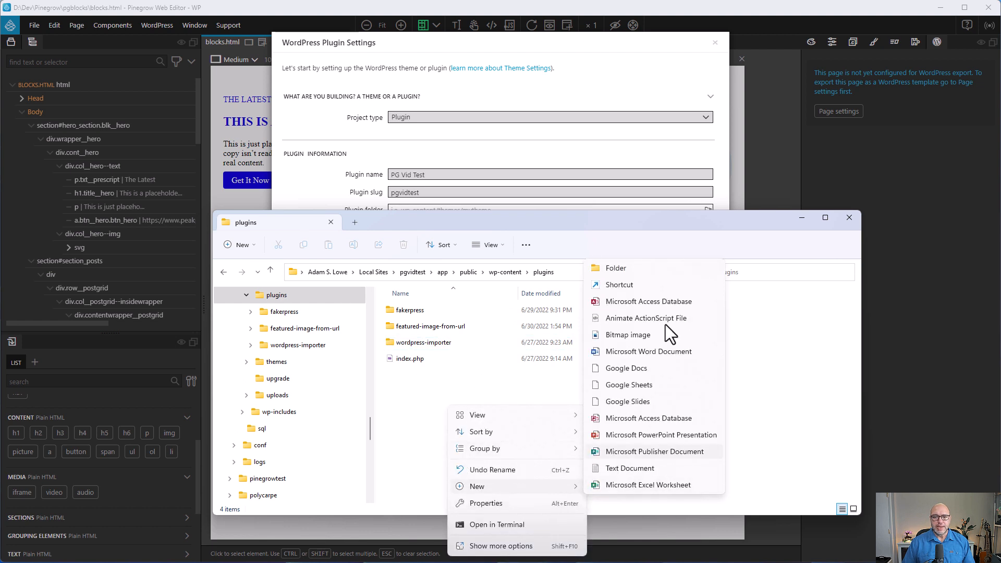
left_click(646, 270)
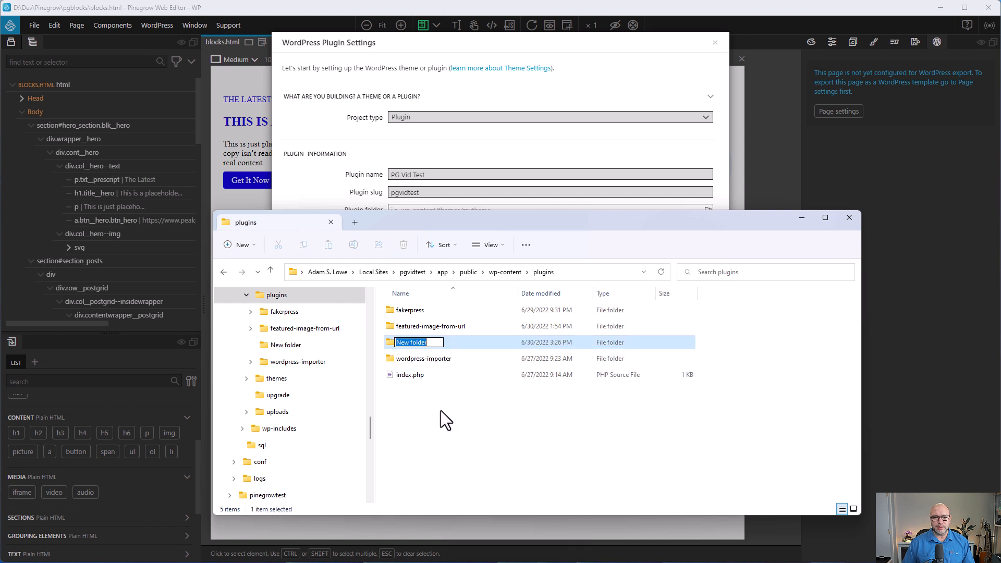
type("pgvidtest")
key("alt+Tab")
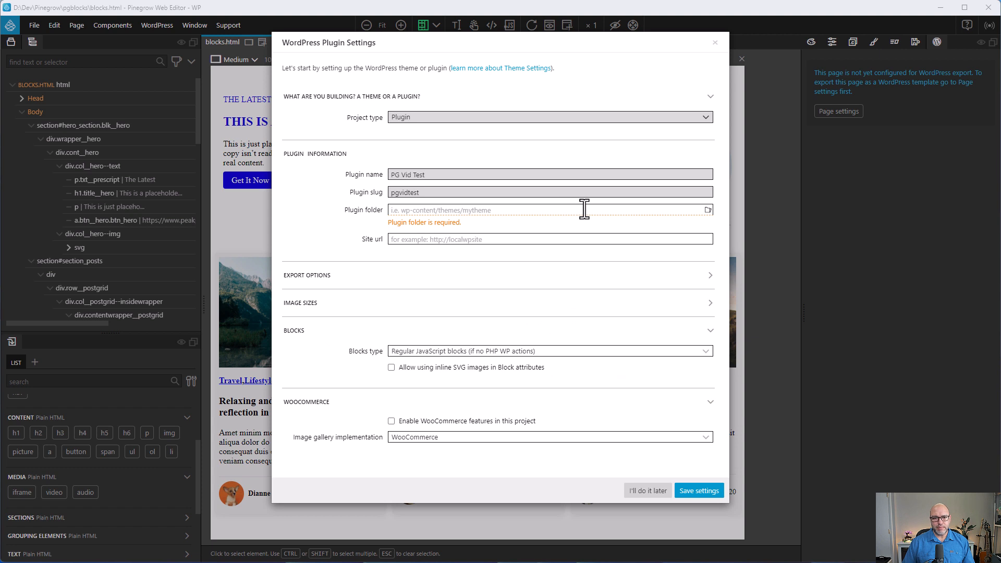
left_click(555, 210)
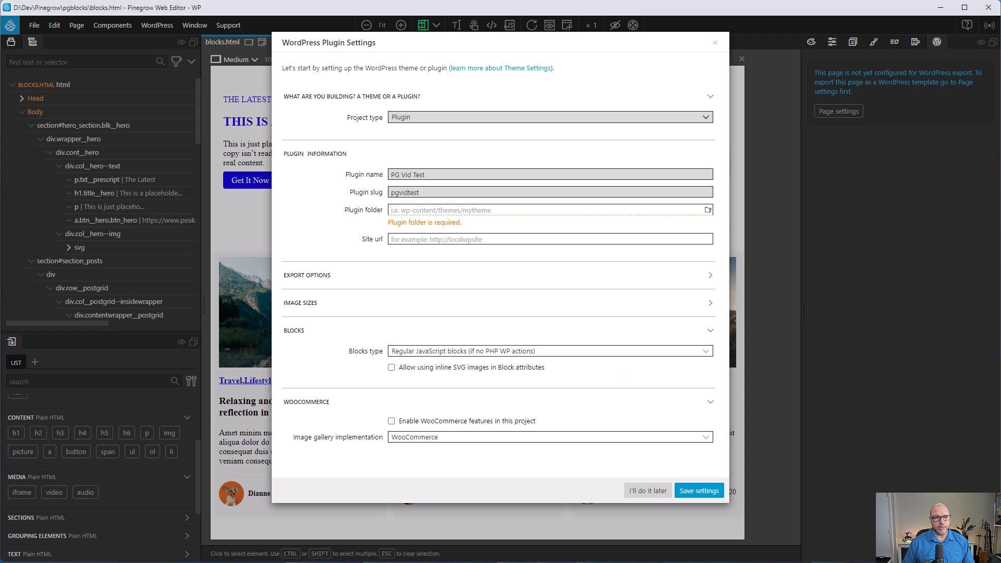
key("alt+Tab")
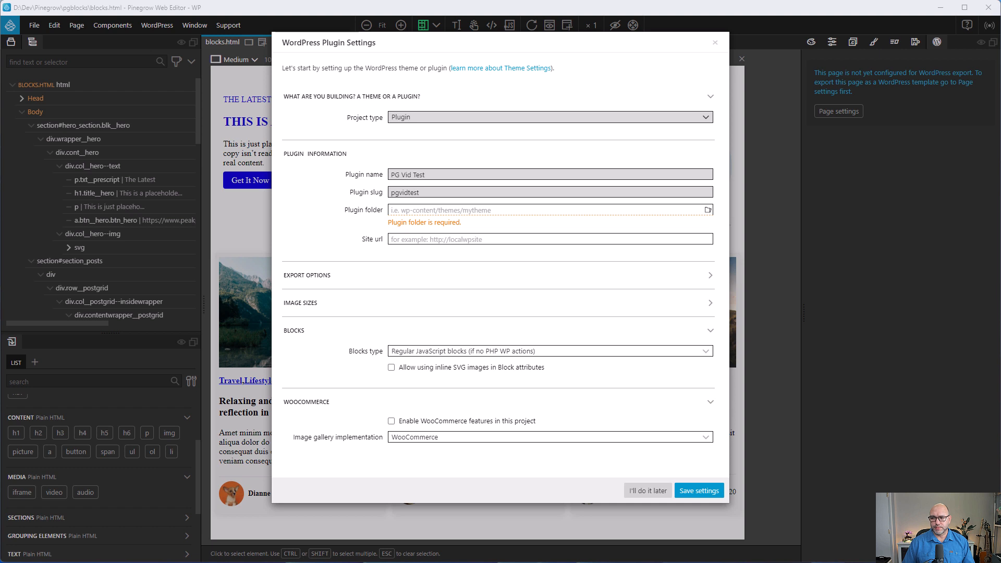
left_click(425, 211)
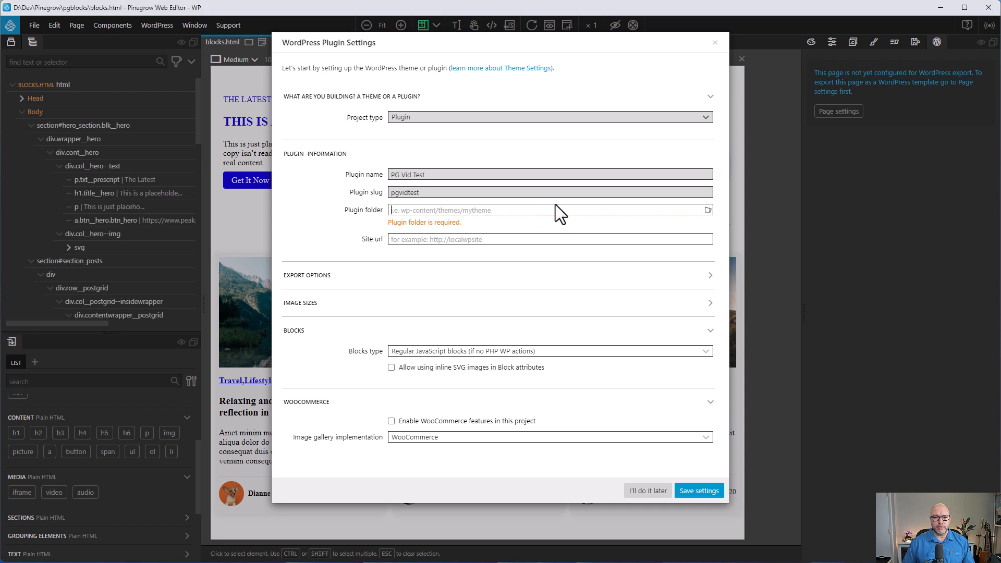
type("C:\\Users\\lowea\\Local Sites\\pgvidtest\\app\\public\\wp-content\\plugins\\pgvidtest")
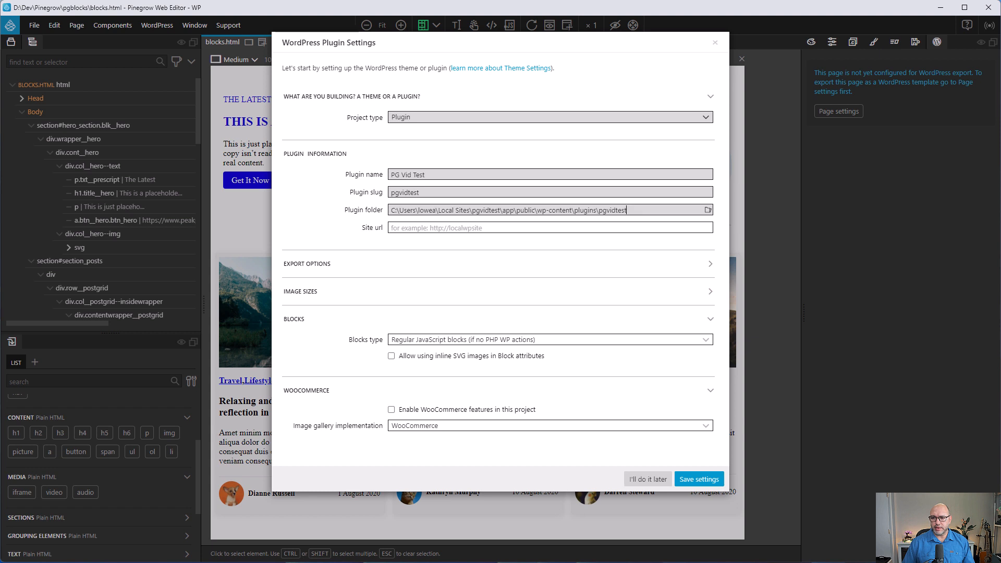
left_click(501, 227)
type("http://pgvidtest.local/")
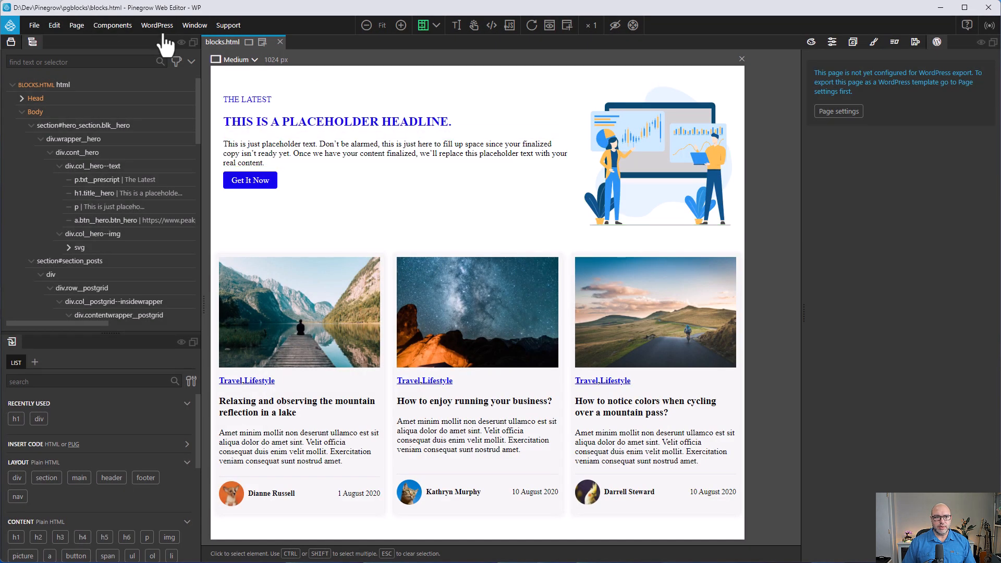
Reopen the plugin settings and review the plugin information, the export options and the built-in and custom image sizes.
left_click(157, 25)
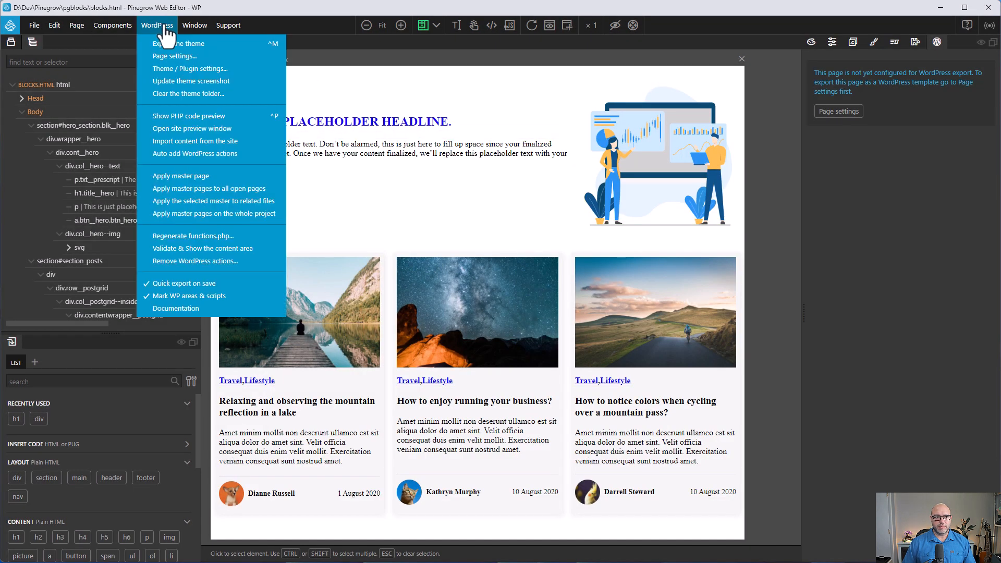
left_click(228, 72)
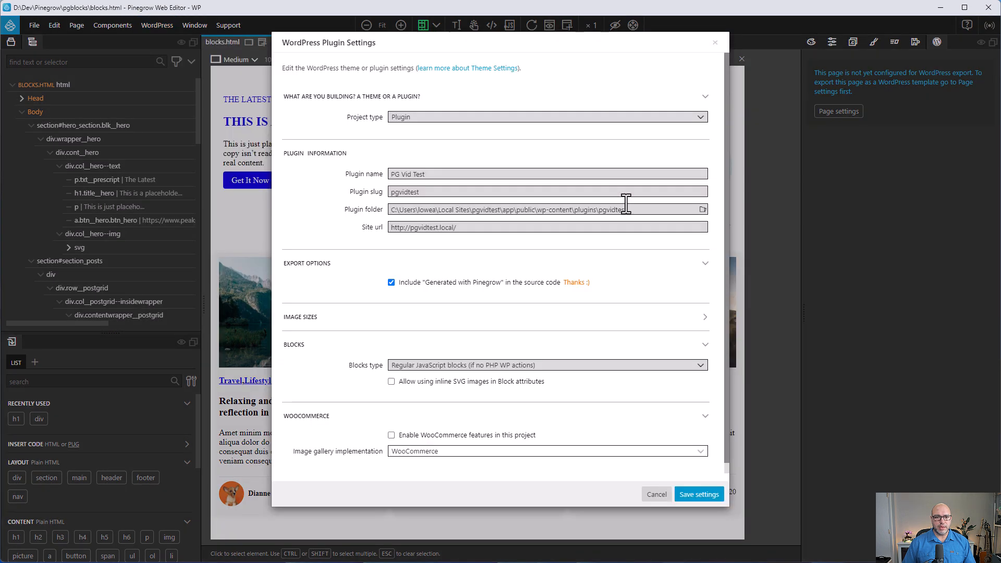
scroll(606, 256, "down", 1)
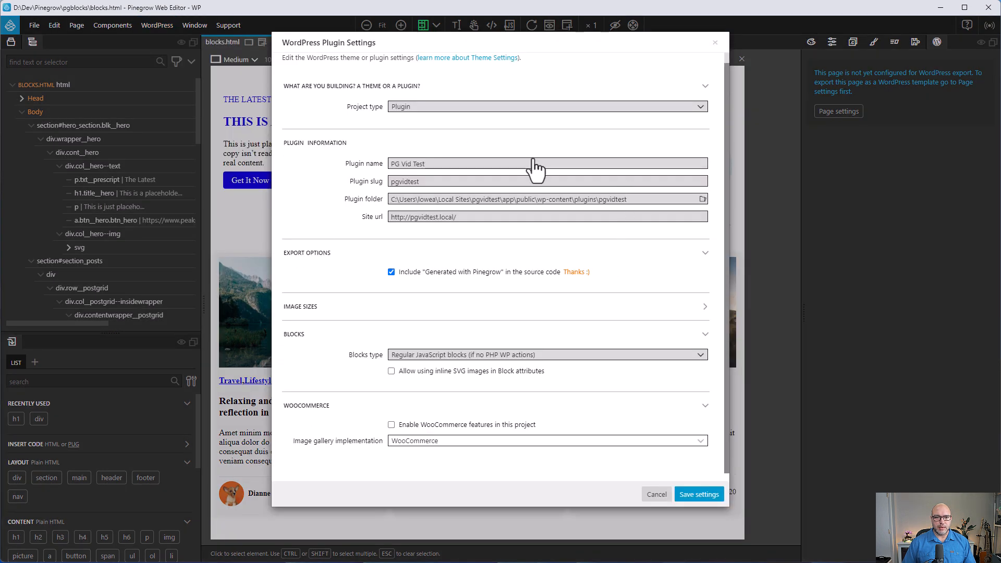
scroll(456, 139, "up", 1)
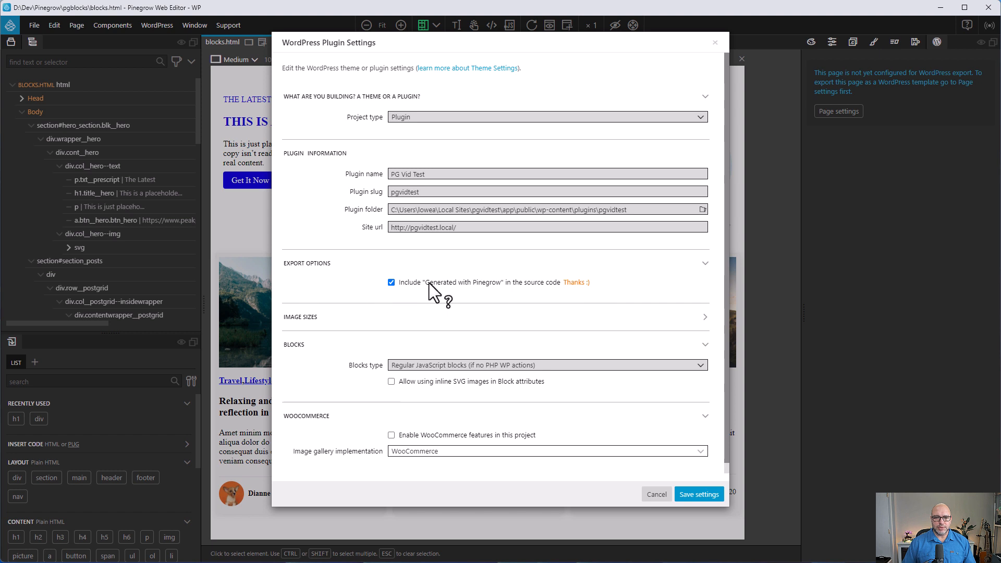
mouse_move(392, 287)
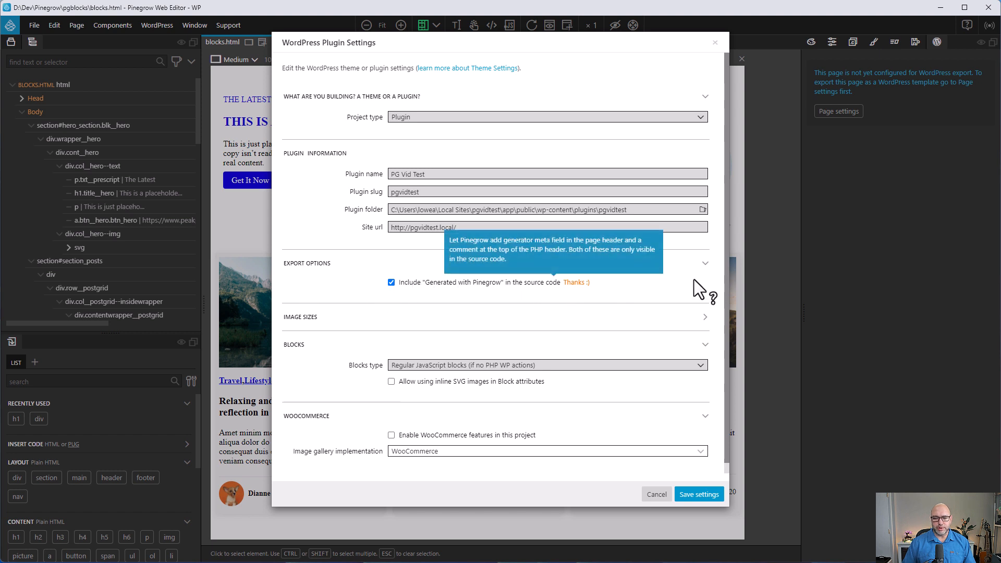
scroll(694, 279, "down", 1)
scroll(694, 280, "up", 1)
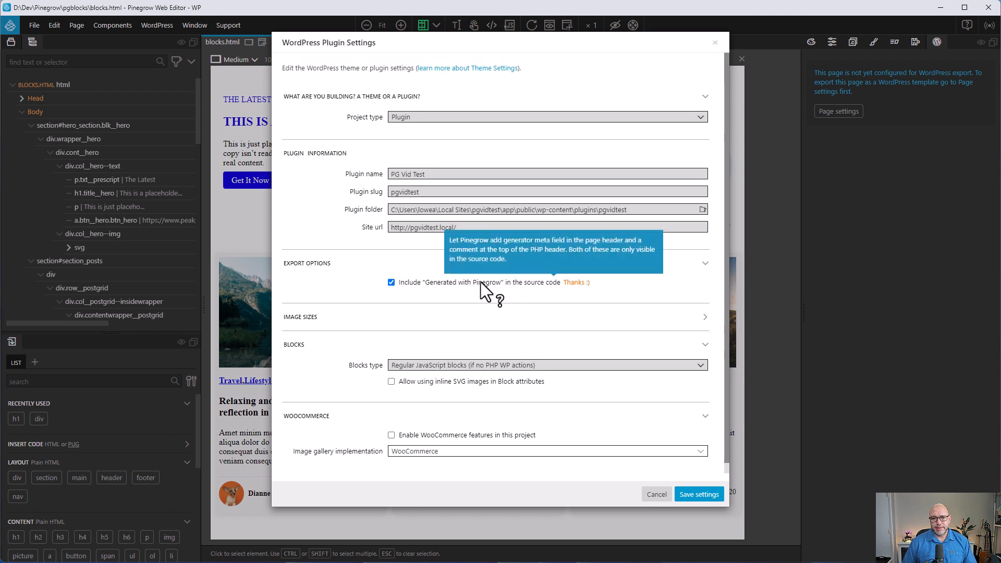
mouse_move(564, 279)
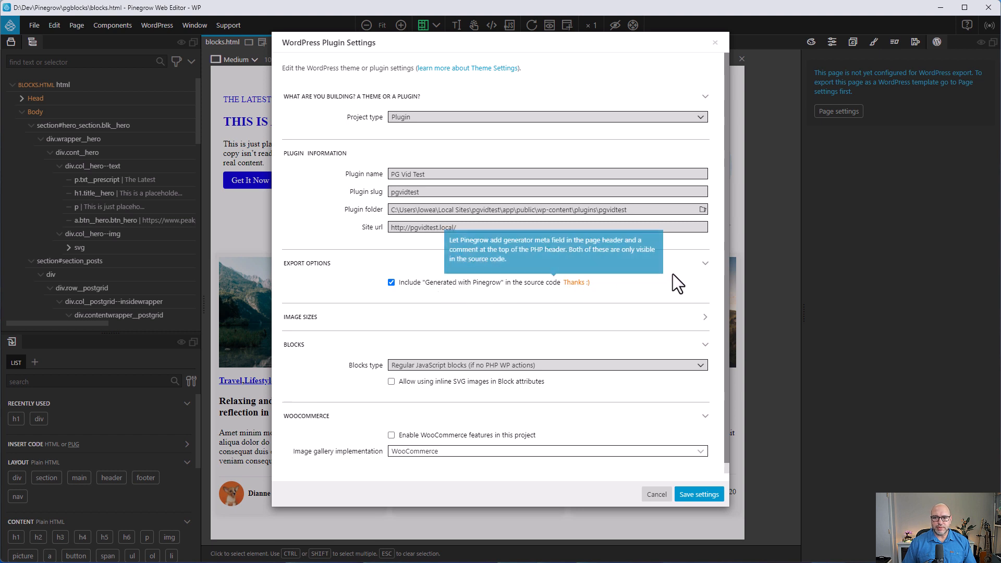
scroll(673, 274, "down", 1)
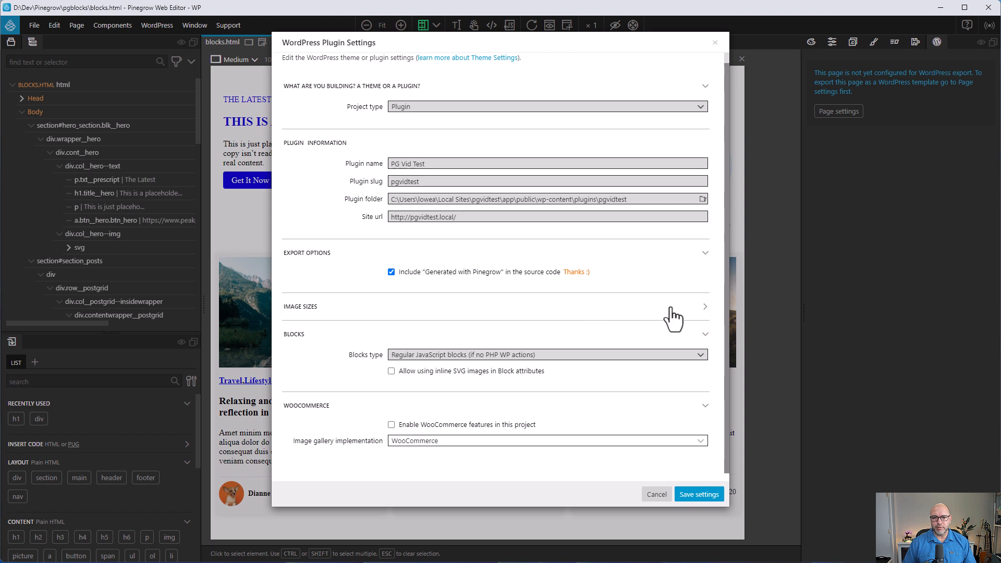
left_click(698, 311)
scroll(619, 268, "down", 4)
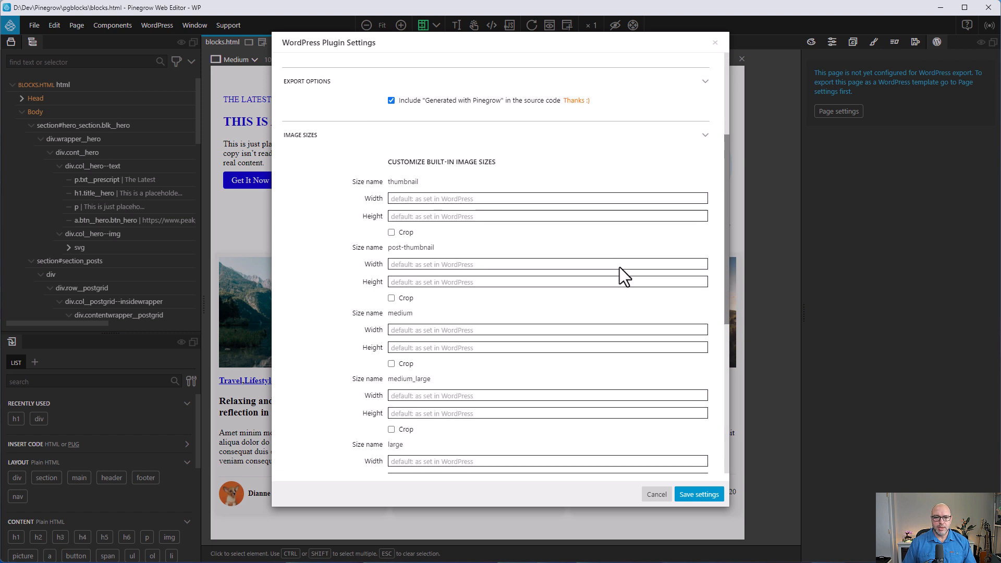
scroll(620, 267, "down", 6)
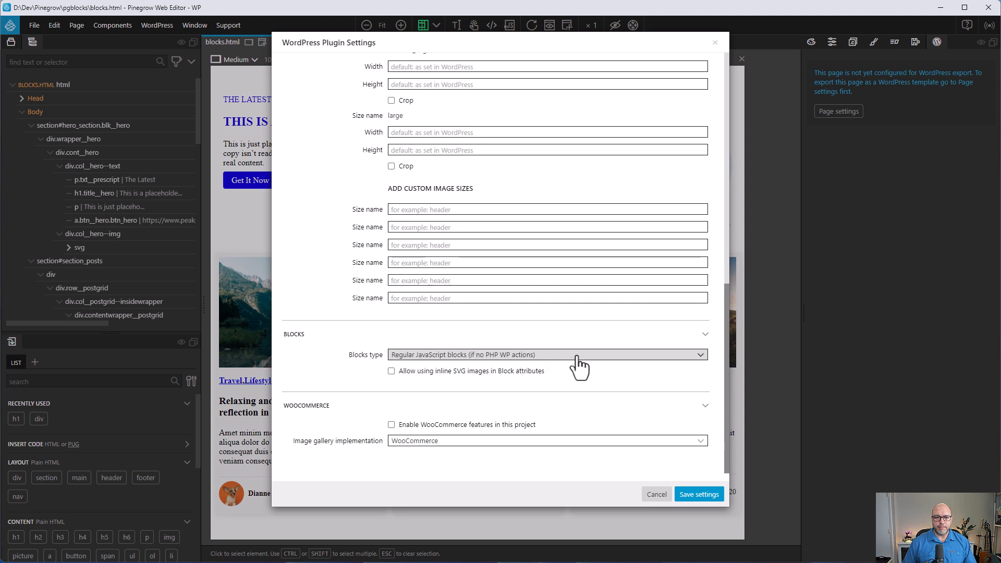
Examine the block types available for the project in the Blocks settings.
left_click(597, 349)
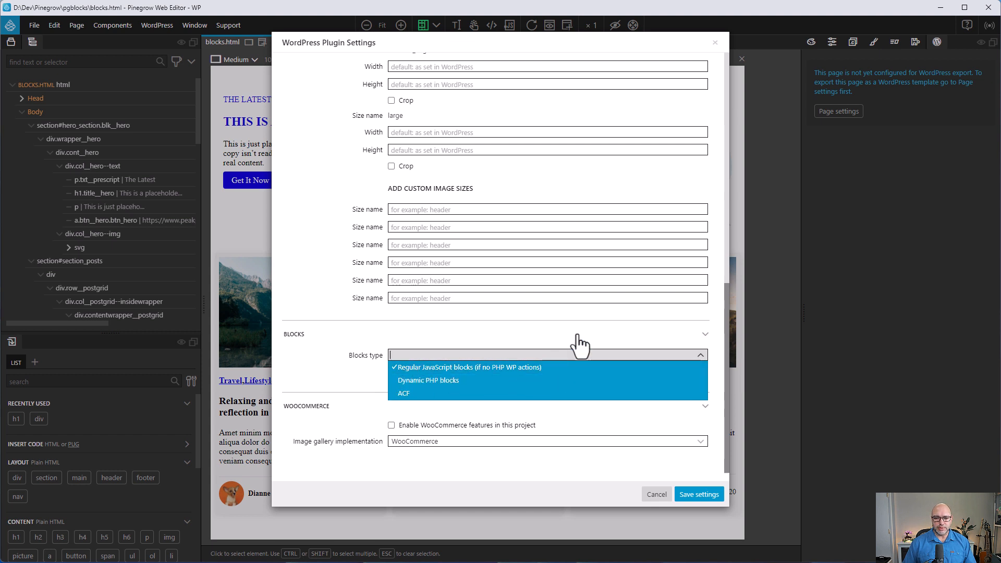
left_click(534, 340)
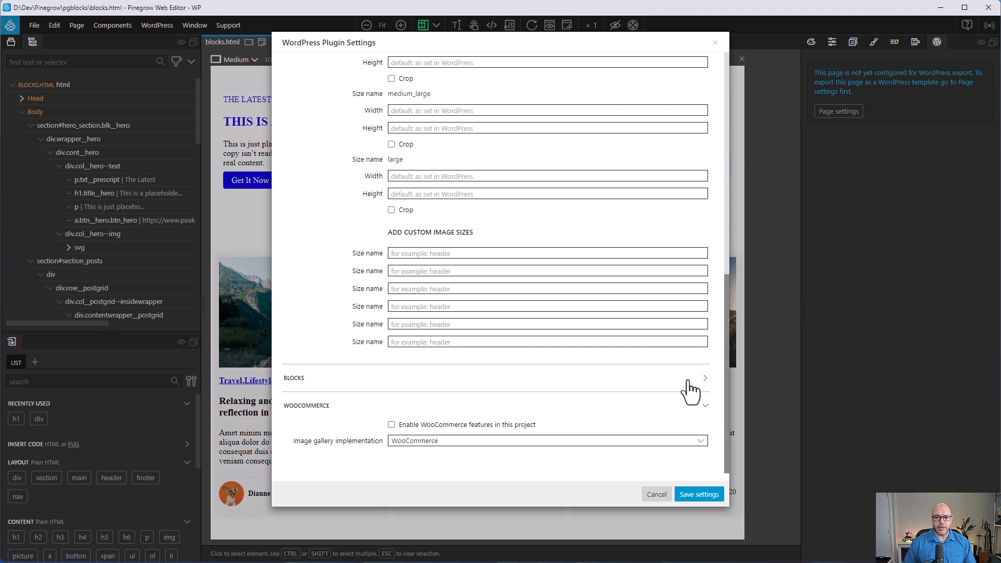
left_click(599, 383)
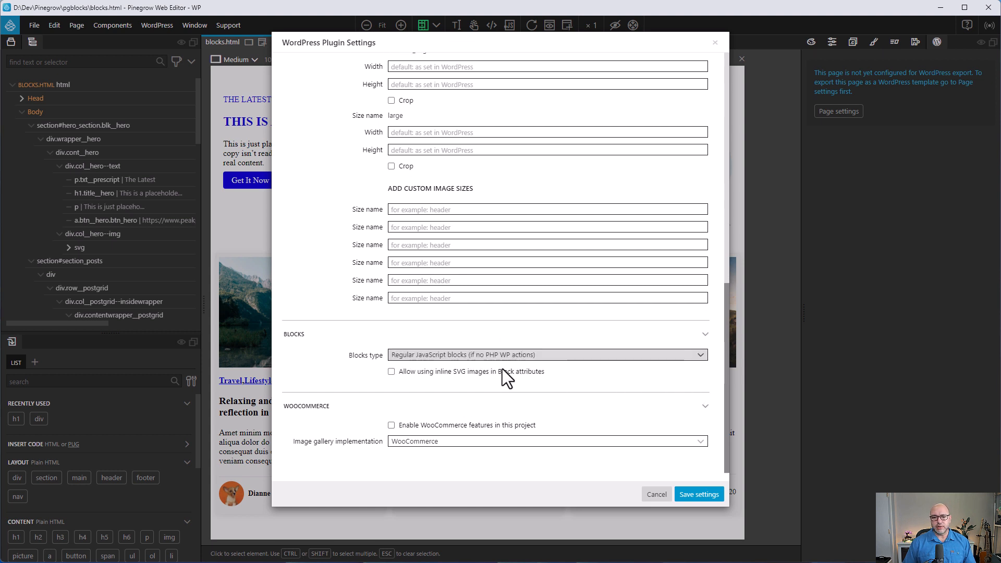
left_click(514, 358)
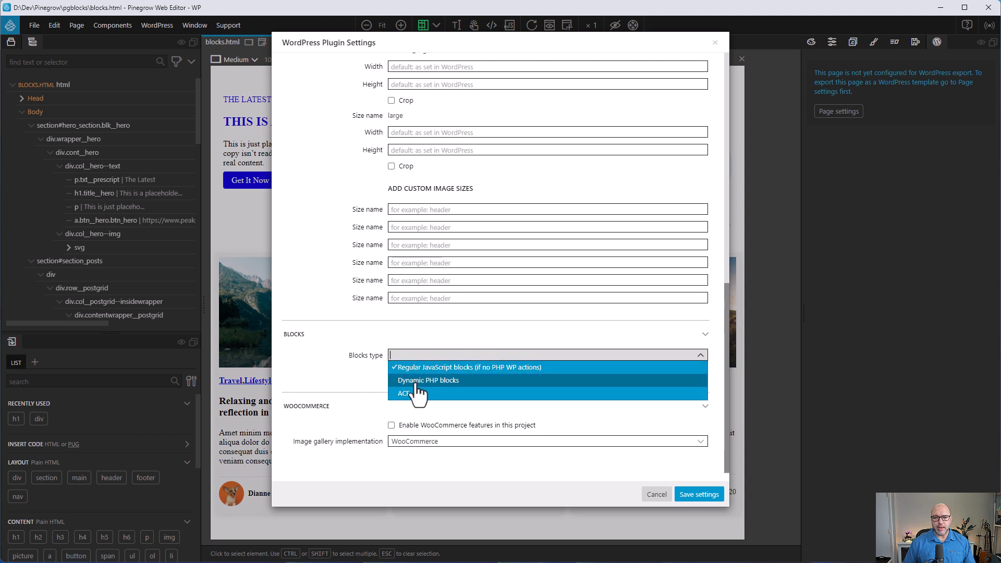
left_click(555, 340)
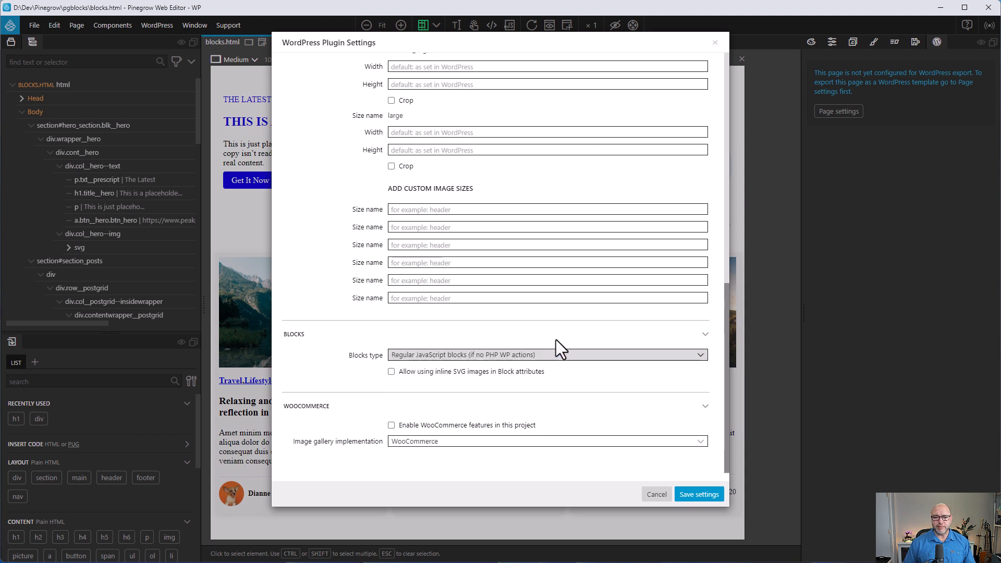
Try Dynamic PHP blocks as the blocks type and return it to Regular JavaScript blocks.
left_click(579, 357)
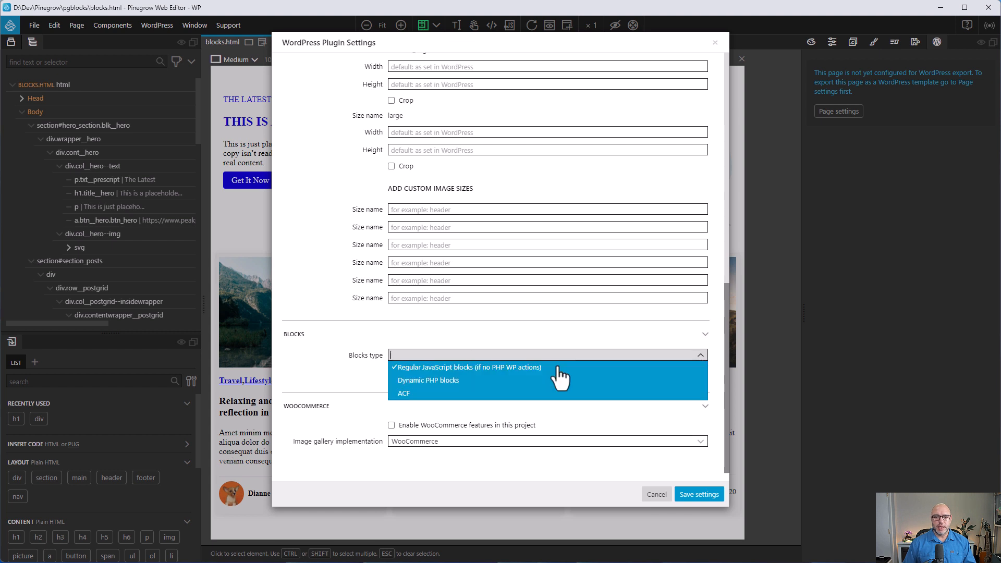
left_click(516, 381)
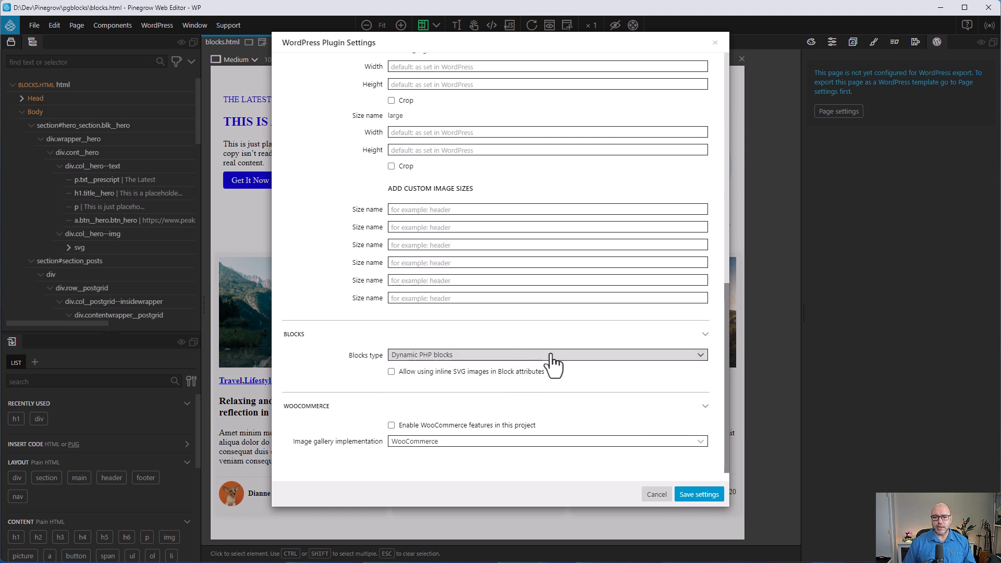
left_click(580, 358)
left_click(579, 364)
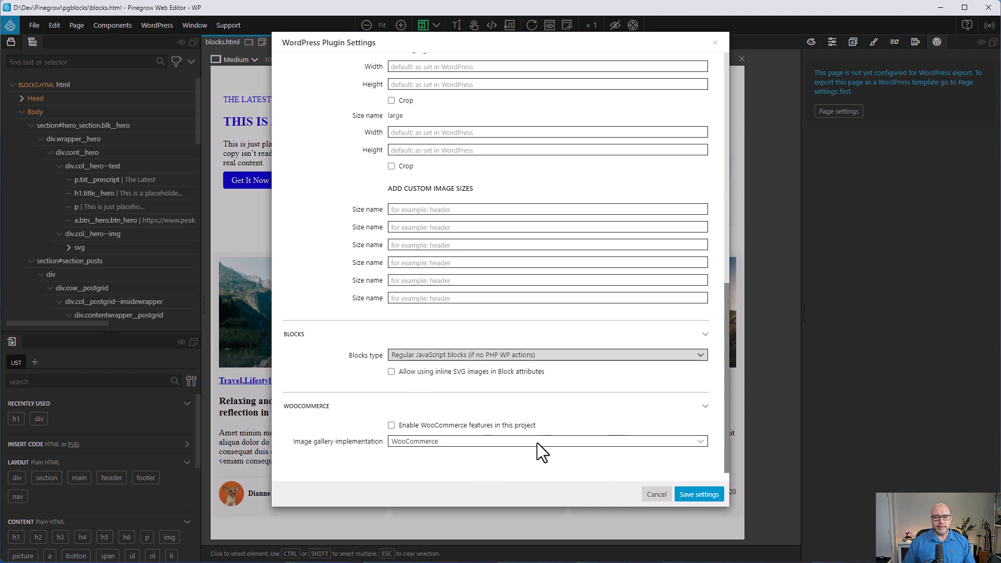
Look over the plugin settings once more and save them.
scroll(603, 417, "up", 5)
scroll(603, 417, "down", 5)
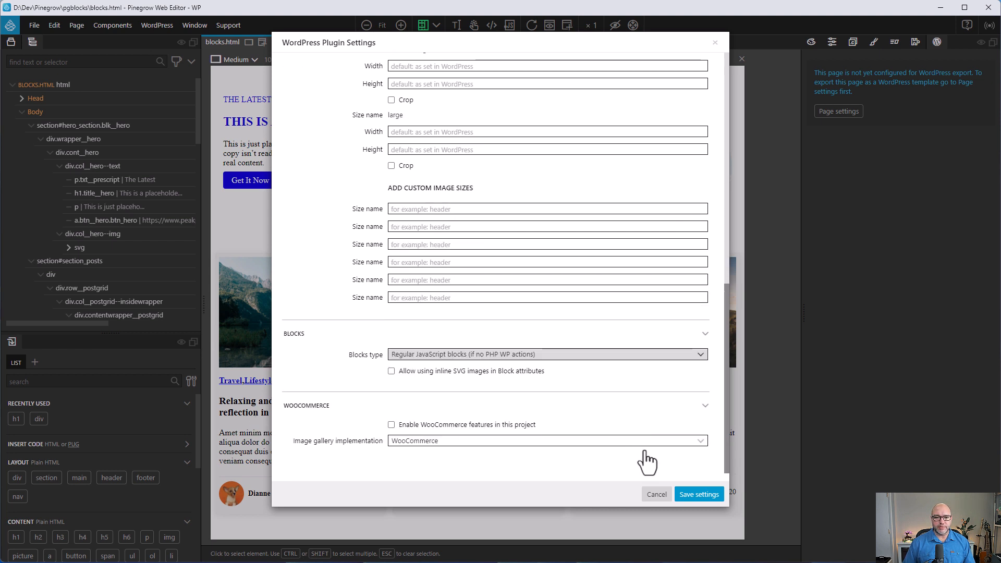
left_click(693, 498)
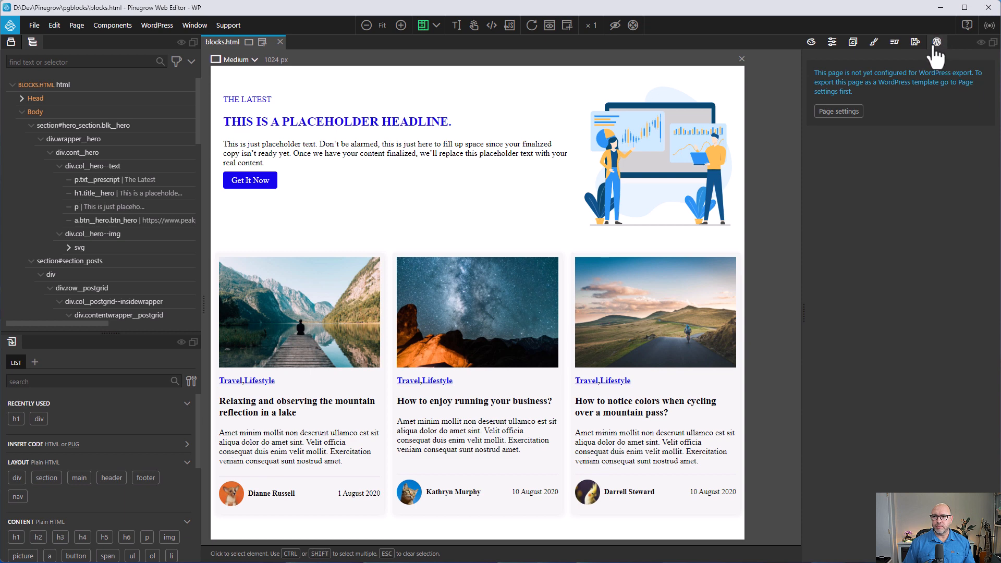
Set blocks.html to export as index.php, mark it as a master page with its own header and footer, exclude it from export, and save it.
left_click(849, 125)
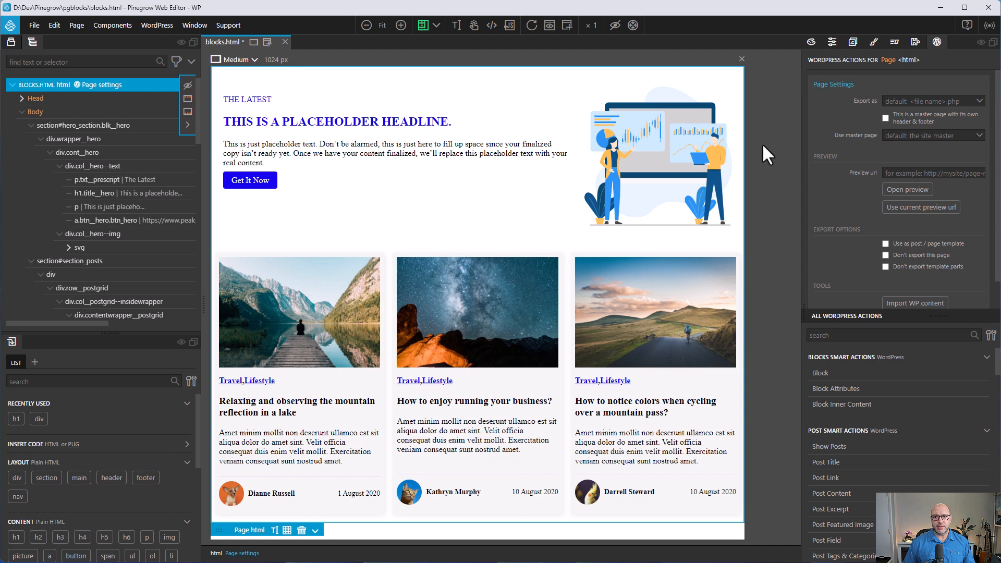
left_click(980, 100)
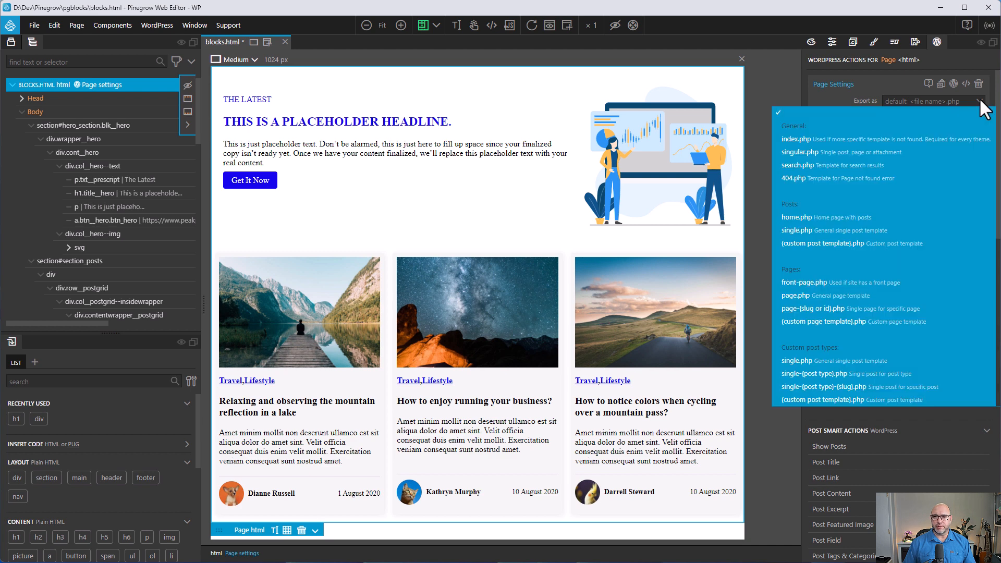
left_click(887, 140)
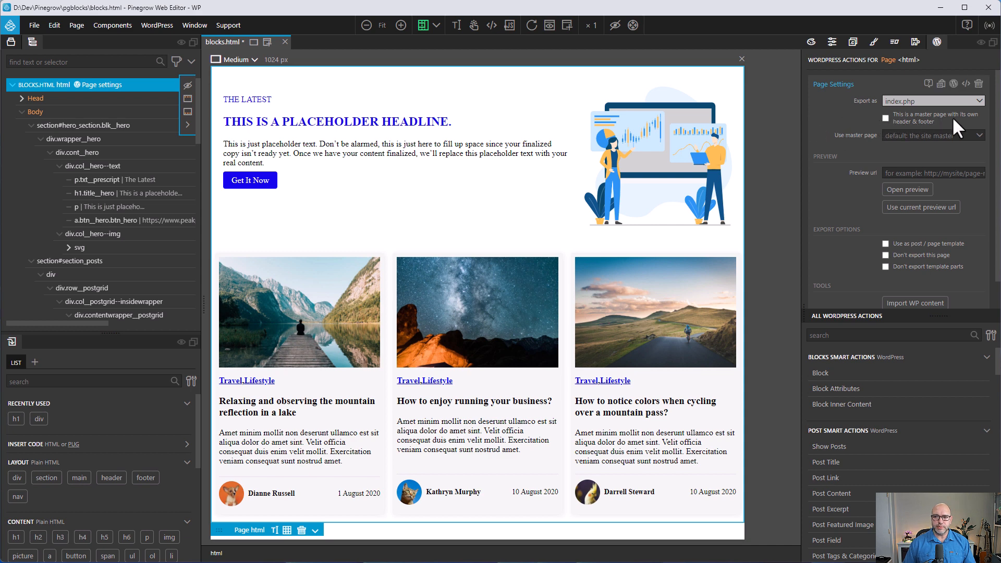
left_click(886, 118)
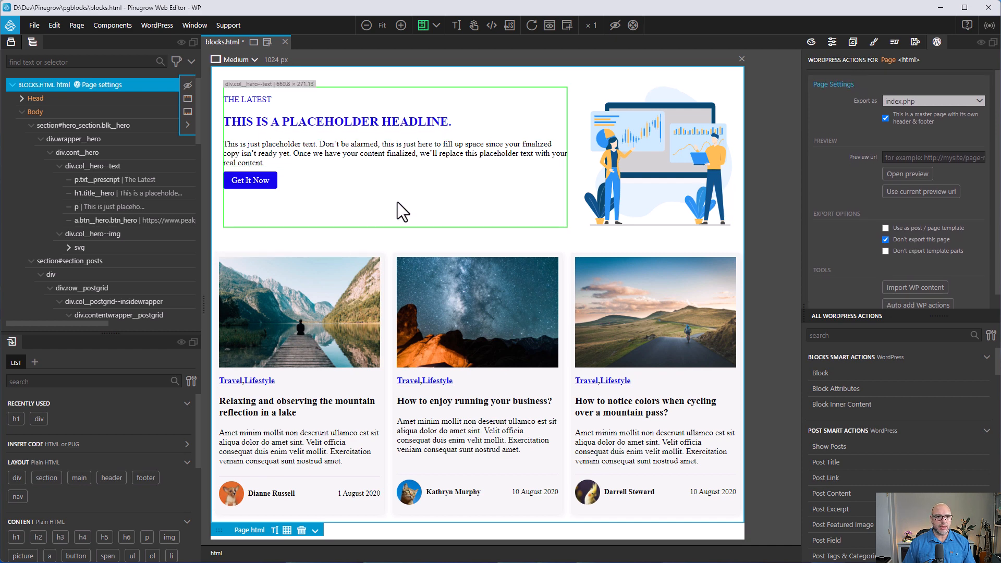
key("ctrl+s")
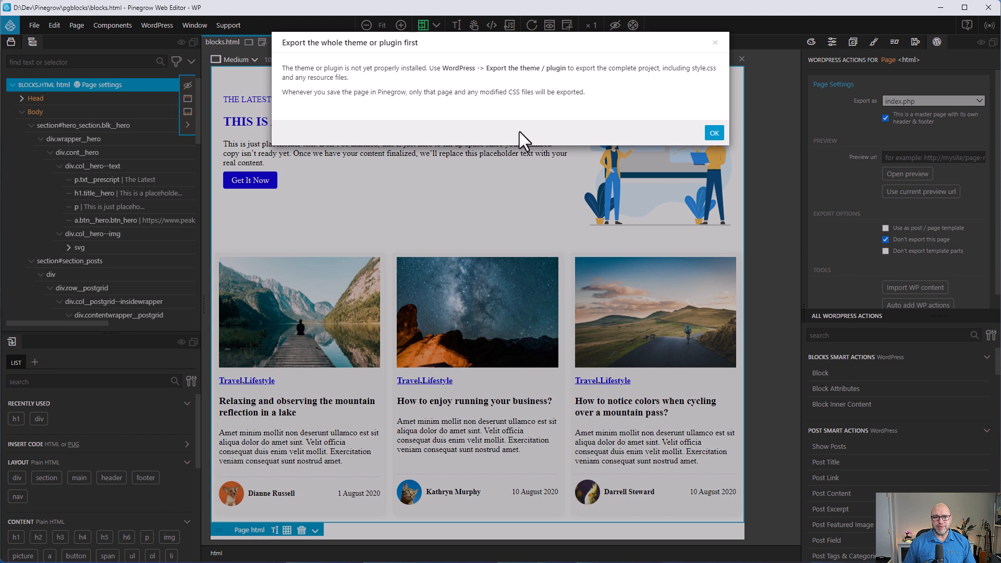
left_click(714, 134)
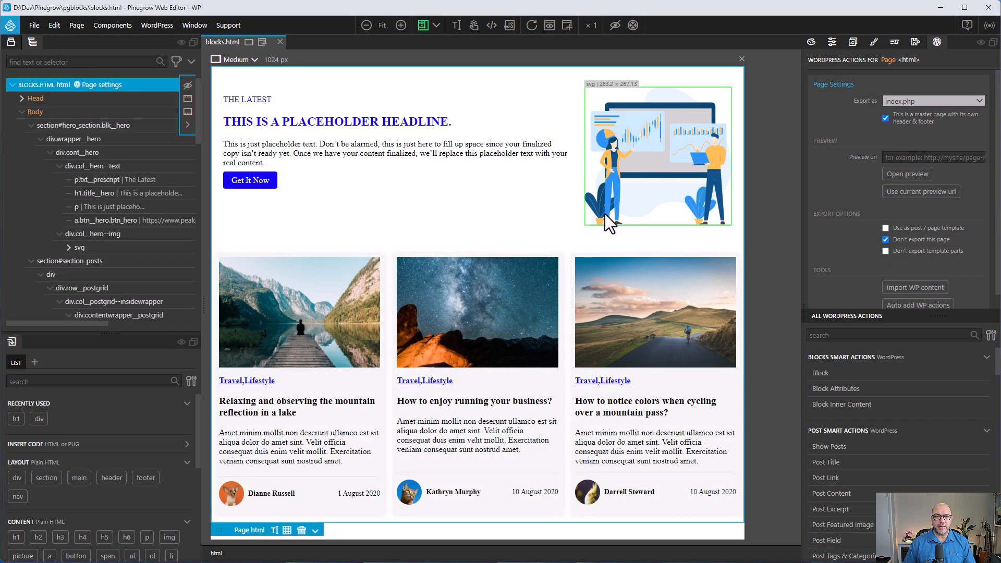
Export the complete plugin to the WordPress site and acknowledge the added project files.
left_click(158, 29)
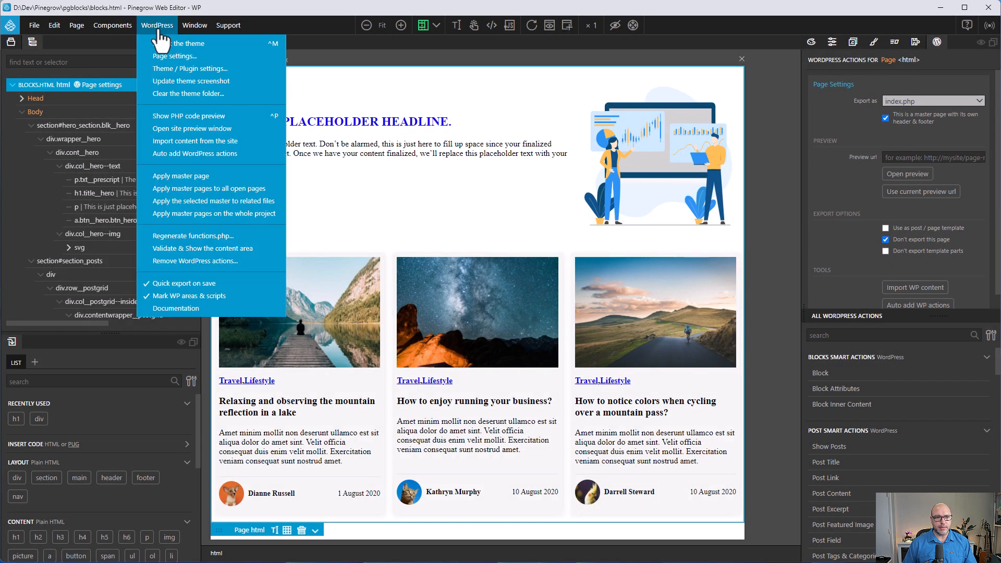
left_click(208, 43)
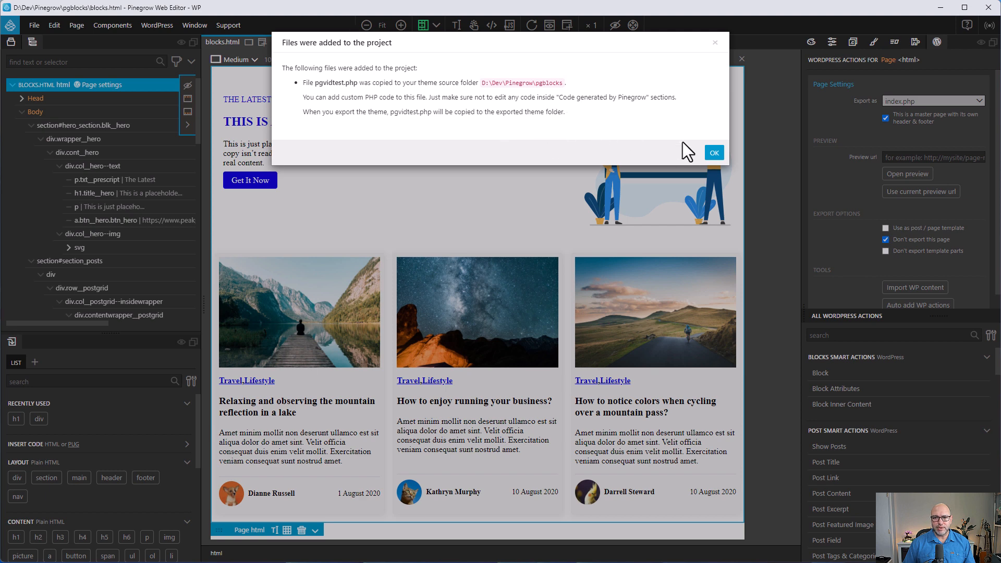
left_click(715, 153)
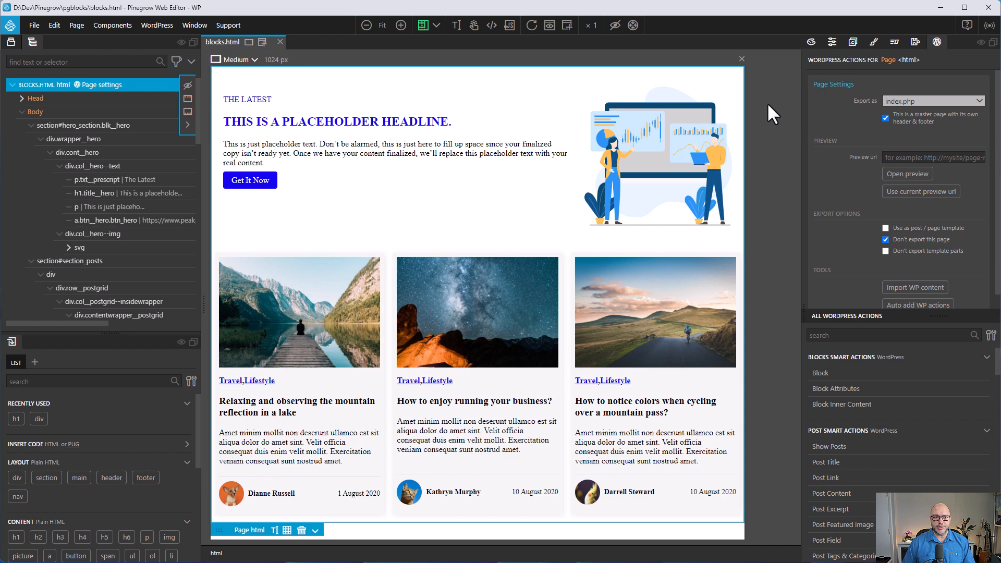
Open the exported plugin's location in File Explorer and examine the pgvidtest folder, including pgvidtest.php and the files in inc.
left_click(157, 25)
left_click(179, 56)
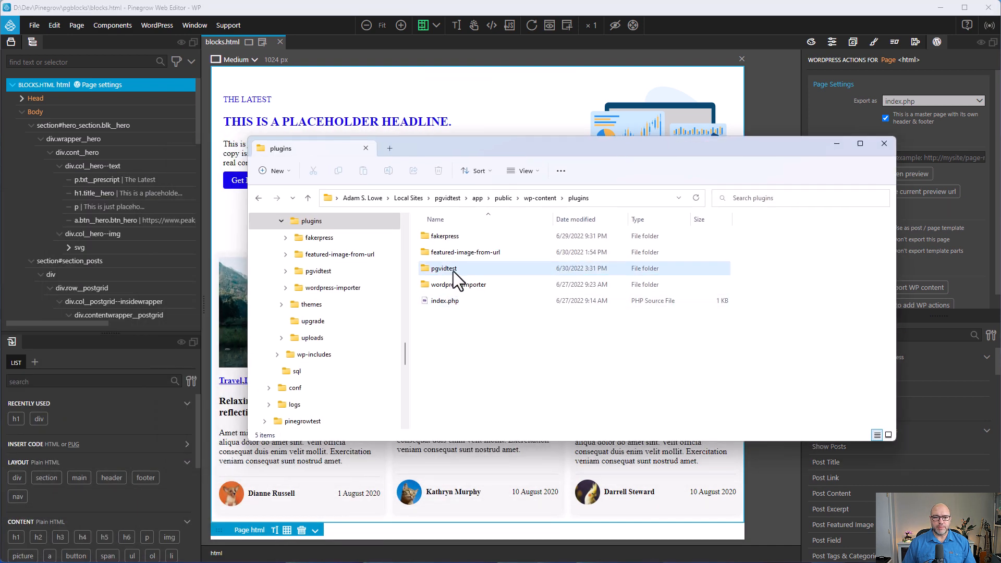
double_click(460, 270)
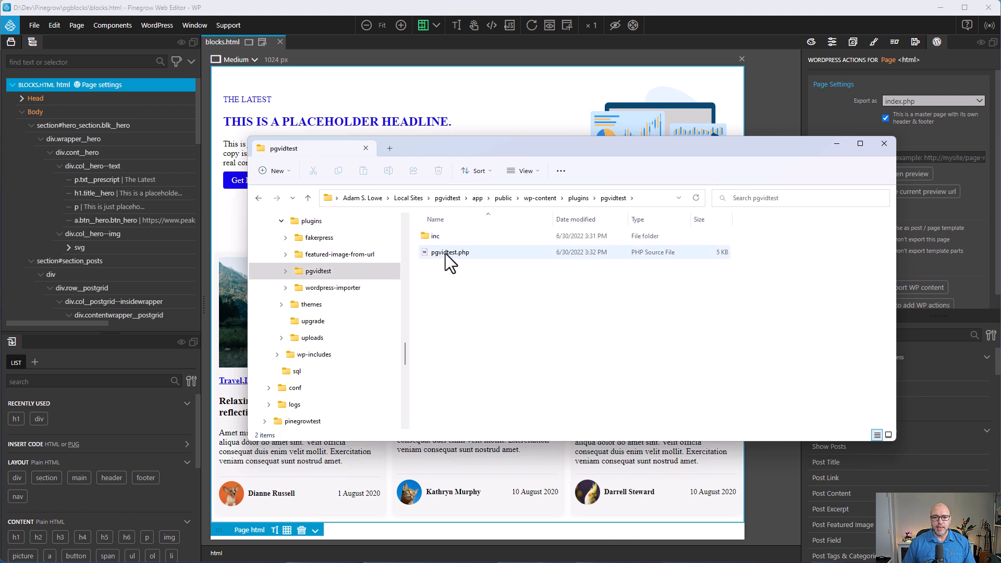
left_click(455, 253)
right_click(456, 254)
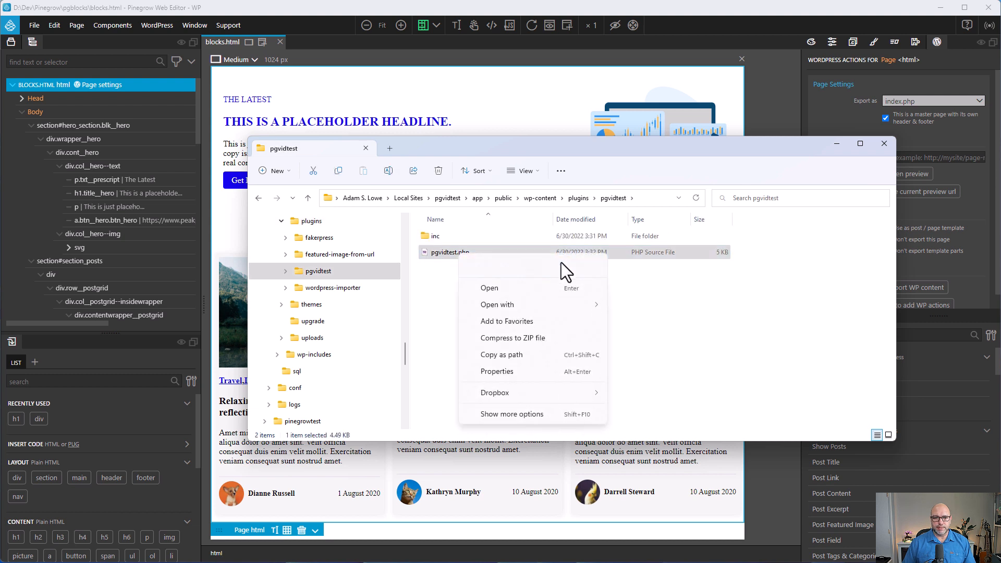
left_click(471, 288)
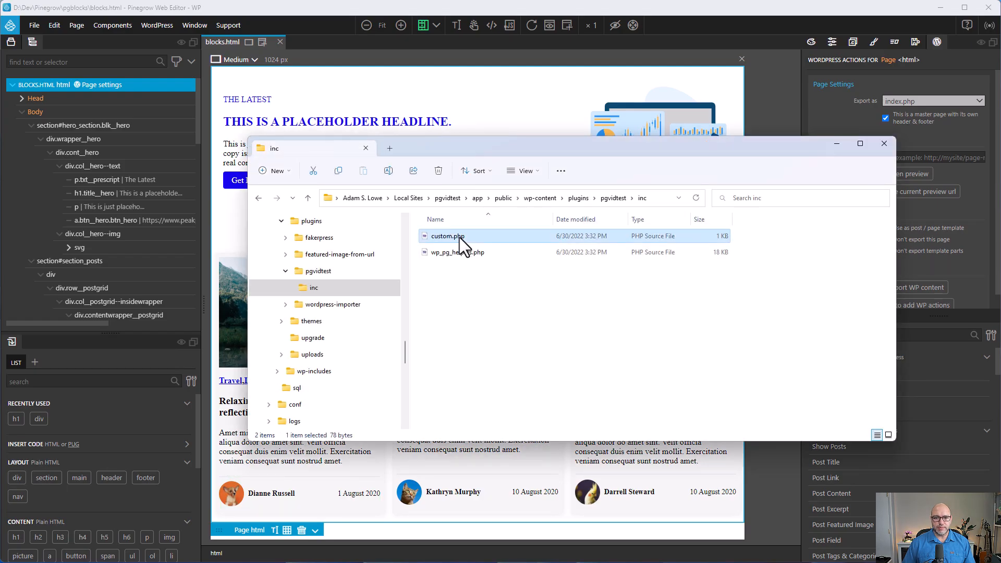
left_click(462, 254)
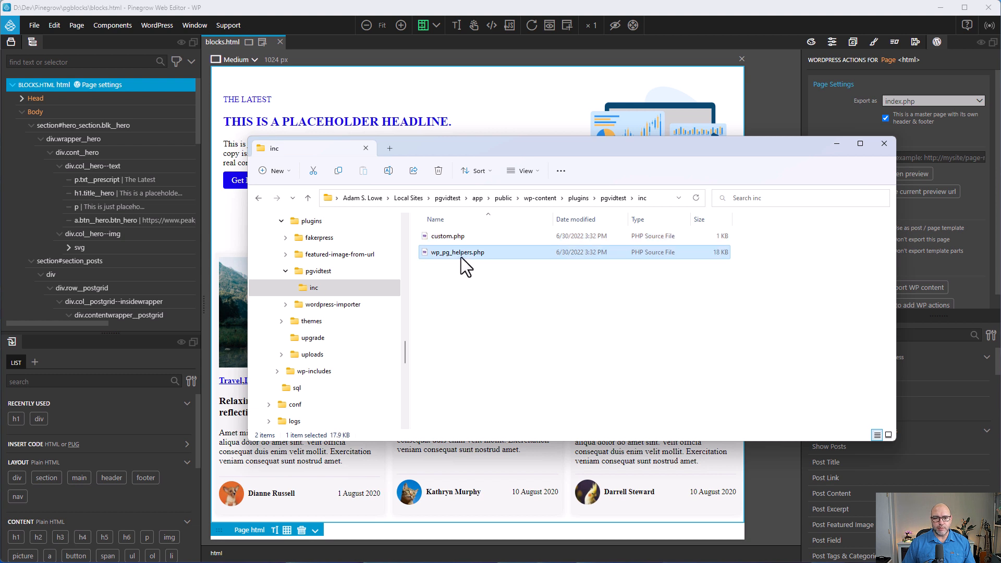
left_click(605, 374)
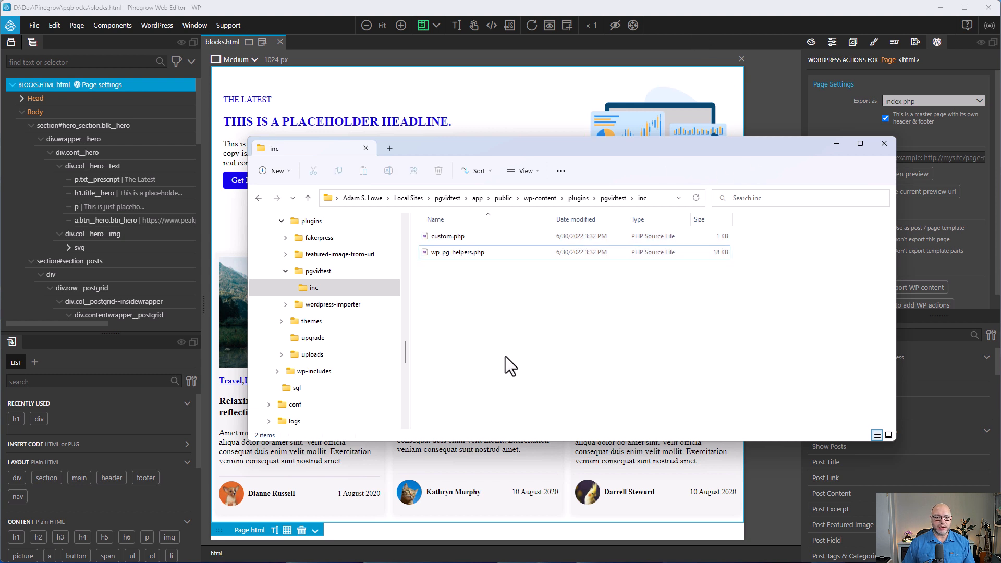
left_click(474, 238)
left_click(480, 278)
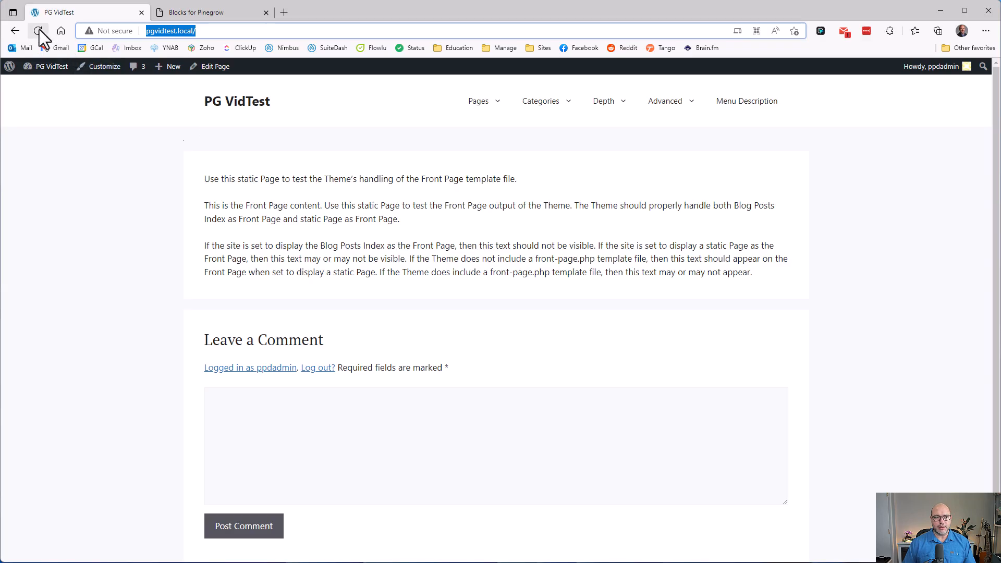
Switch to the WordPress test site in the browser and activate the PG Vid Test plugin from its installed plugins.
left_click(38, 31)
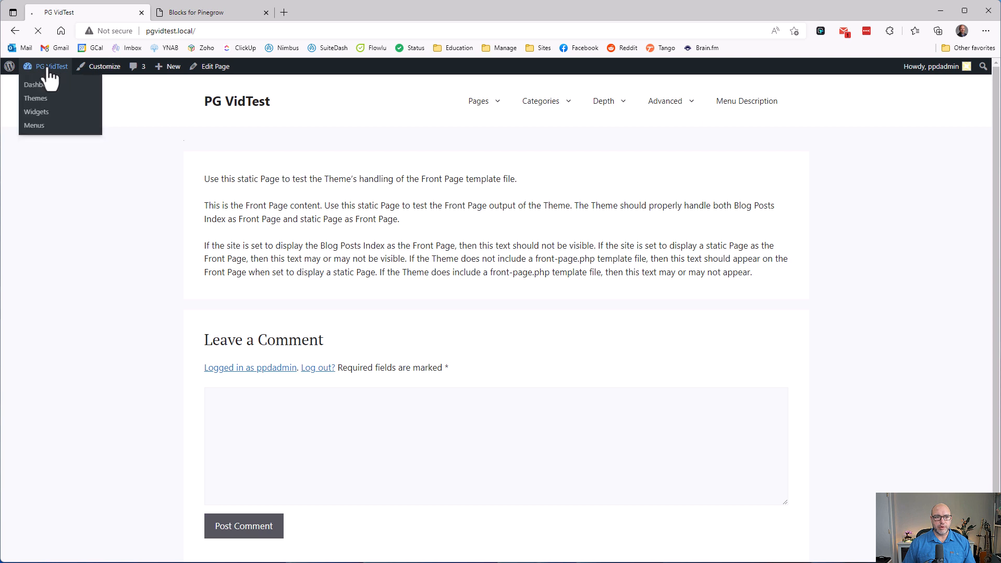
left_click(49, 80)
left_click(52, 270)
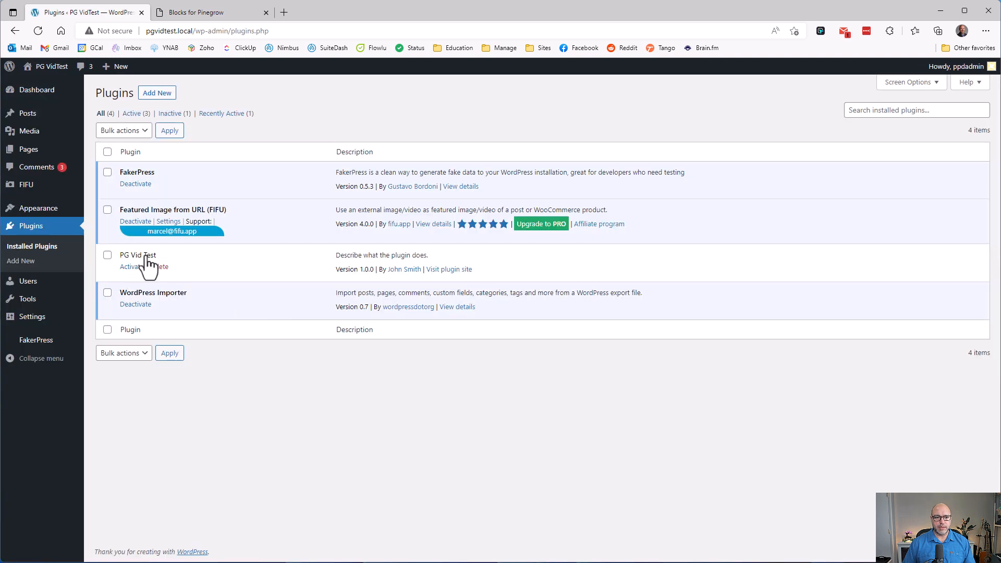
left_click(132, 267)
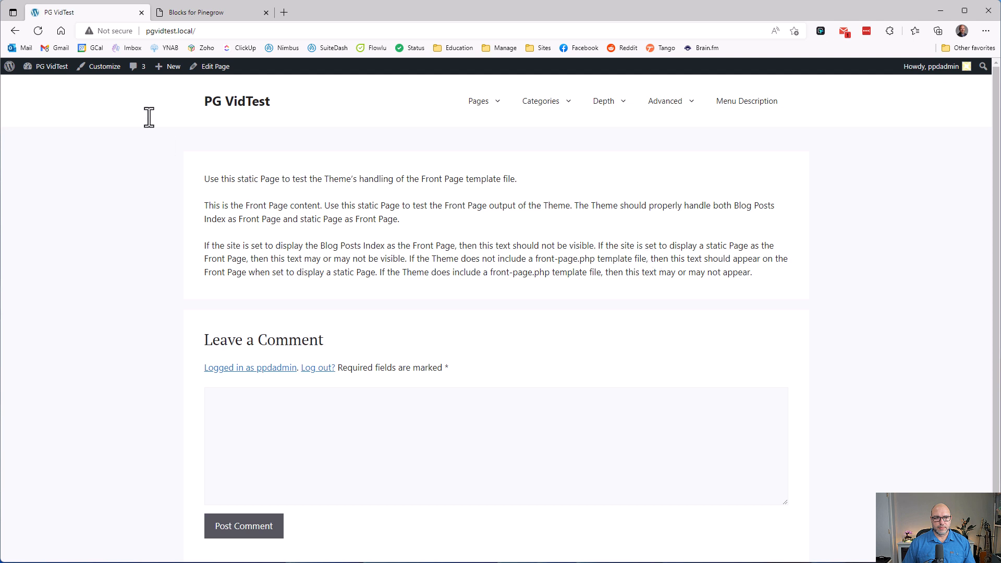
Open the site's Front Page in the block editor and look through the blocks available for insertion.
left_click(218, 68)
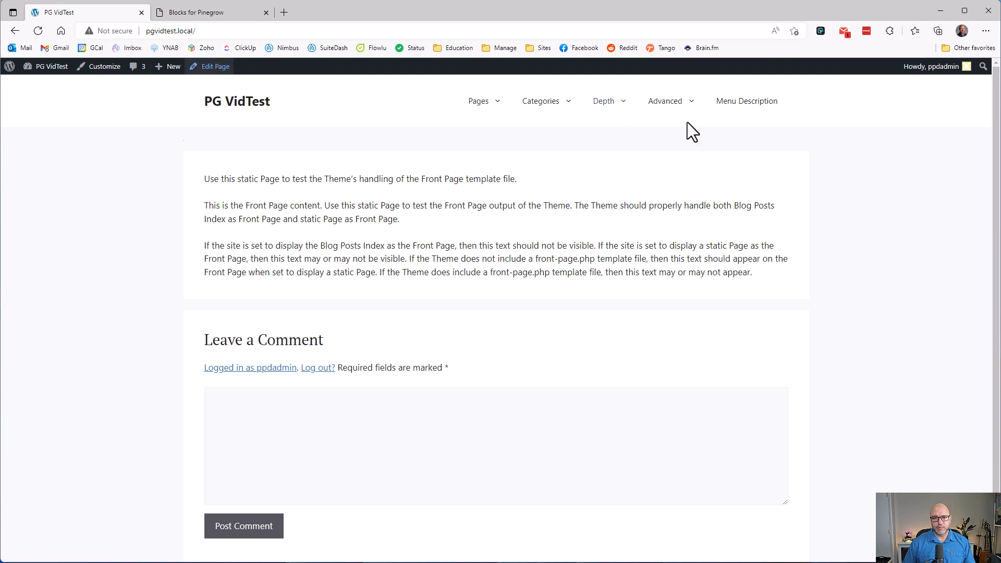
left_click(105, 90)
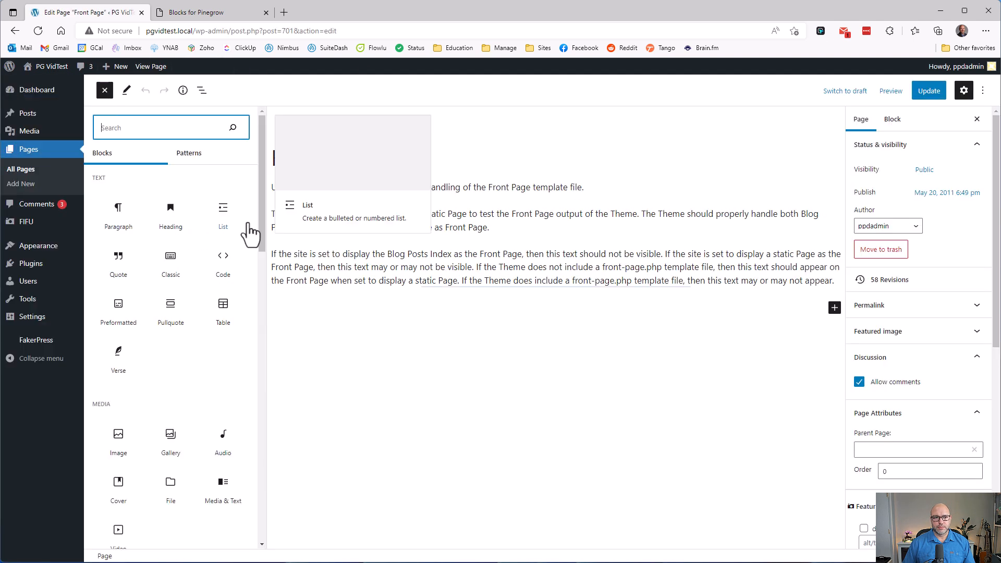
scroll(251, 230, "down", 15)
scroll(249, 223, "up", 15)
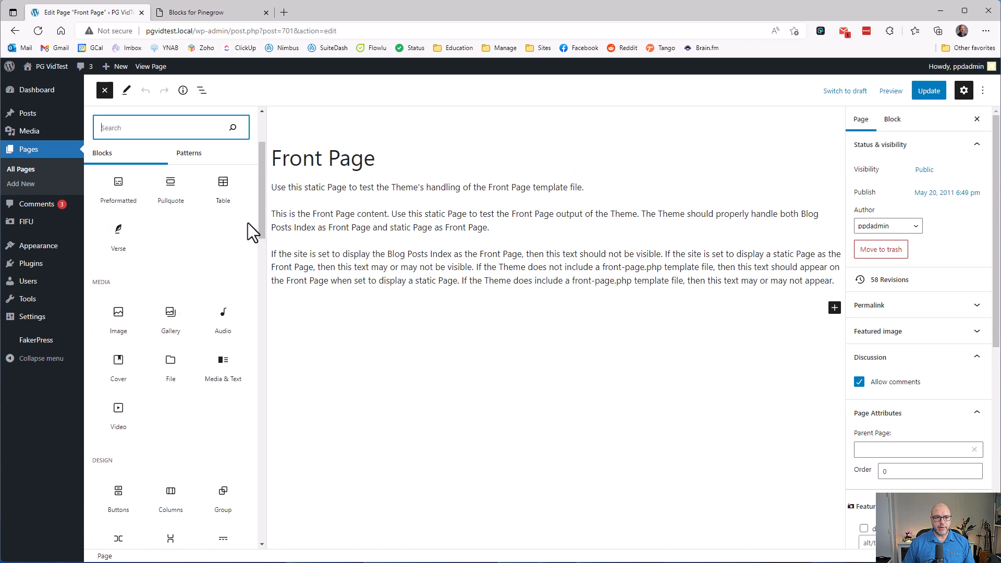
left_click(105, 91)
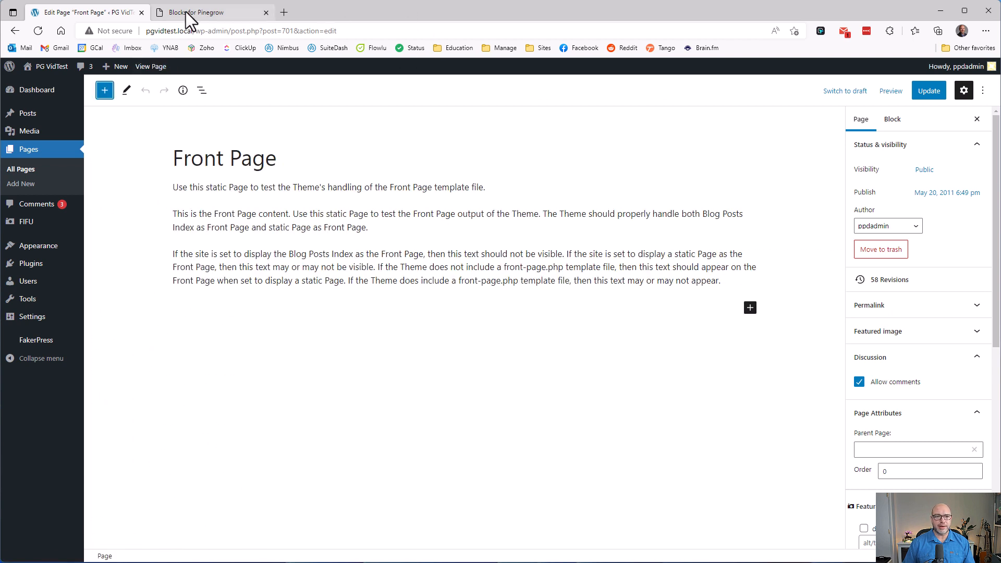
left_click(256, 16)
left_click(106, 13)
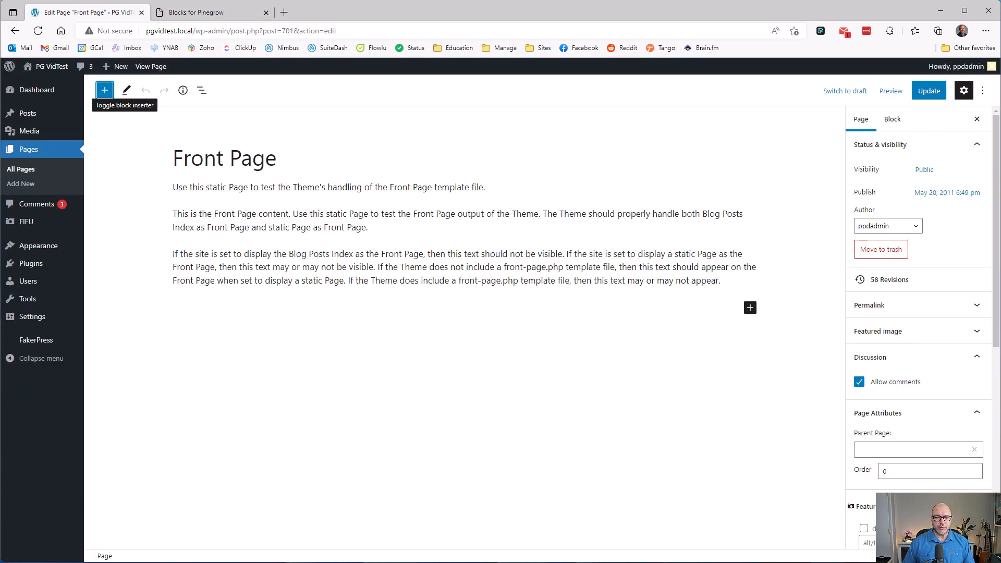
Switch back to Pinegrow and focus the editor on the hero section of blocks.html.
left_click(421, 562)
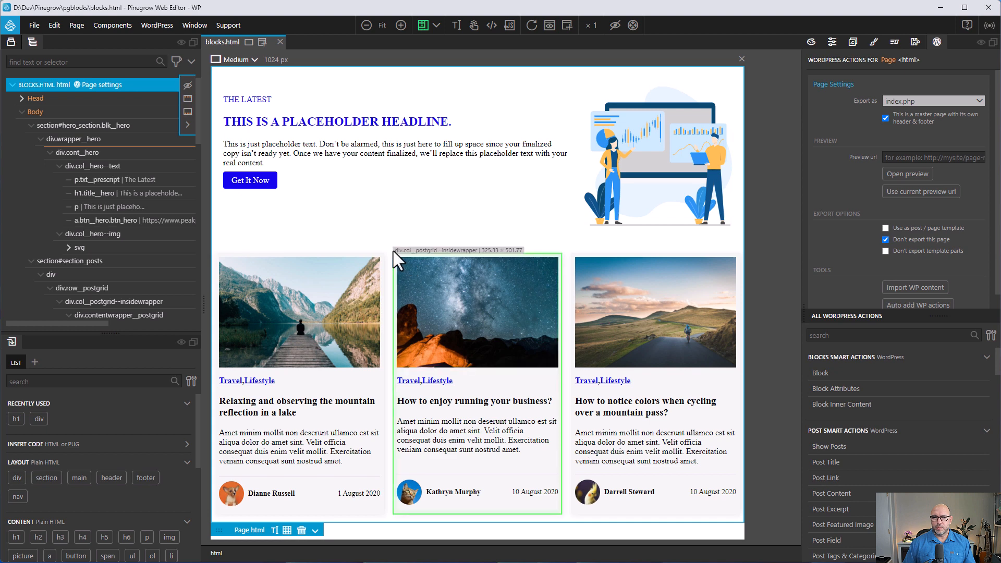
left_click(341, 83)
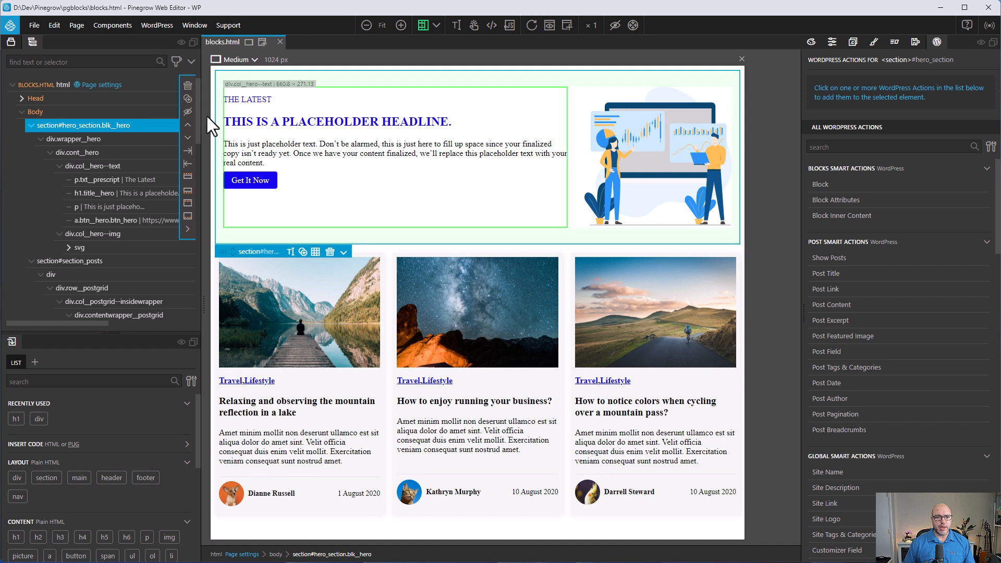
right_click(70, 128)
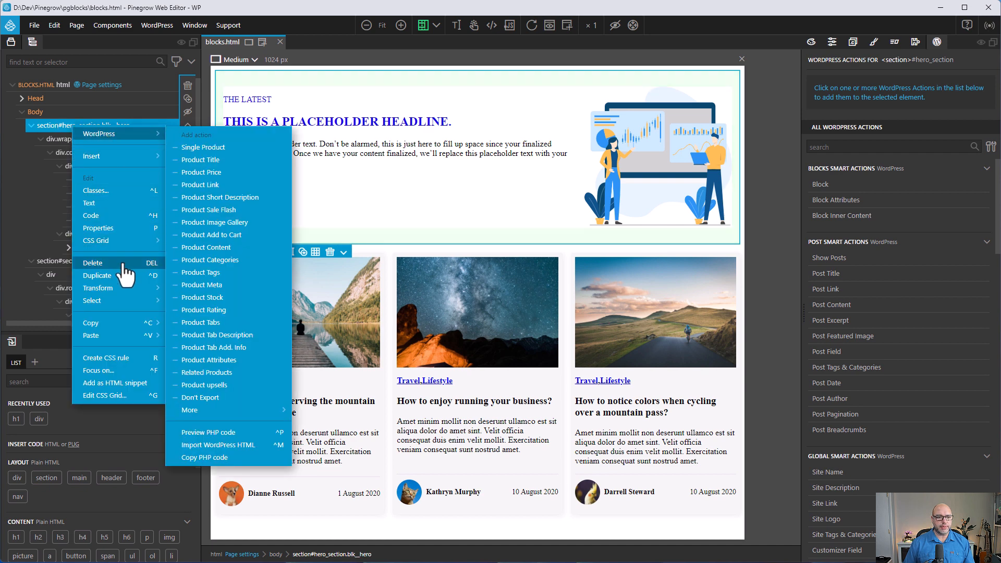
left_click(123, 370)
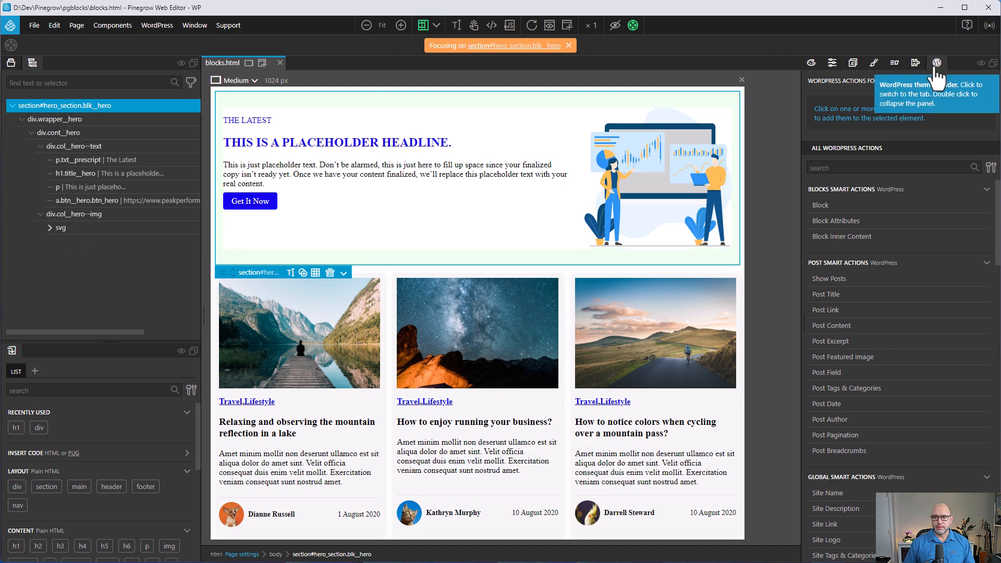
Add the Block action to the hero section with unique id block-hero, title Hero Block and description Hero Block for PG Test.
left_click(827, 209)
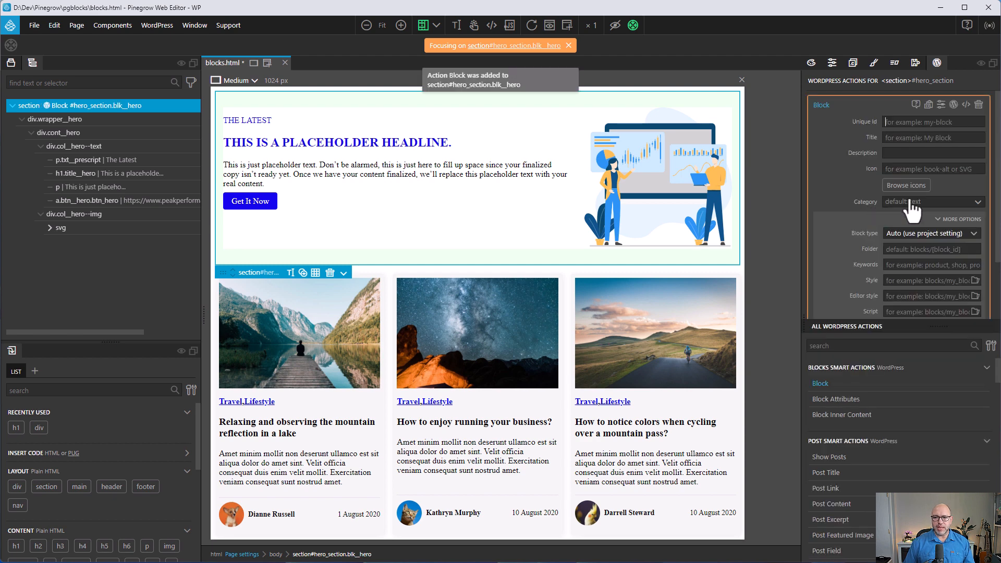
left_click(961, 219)
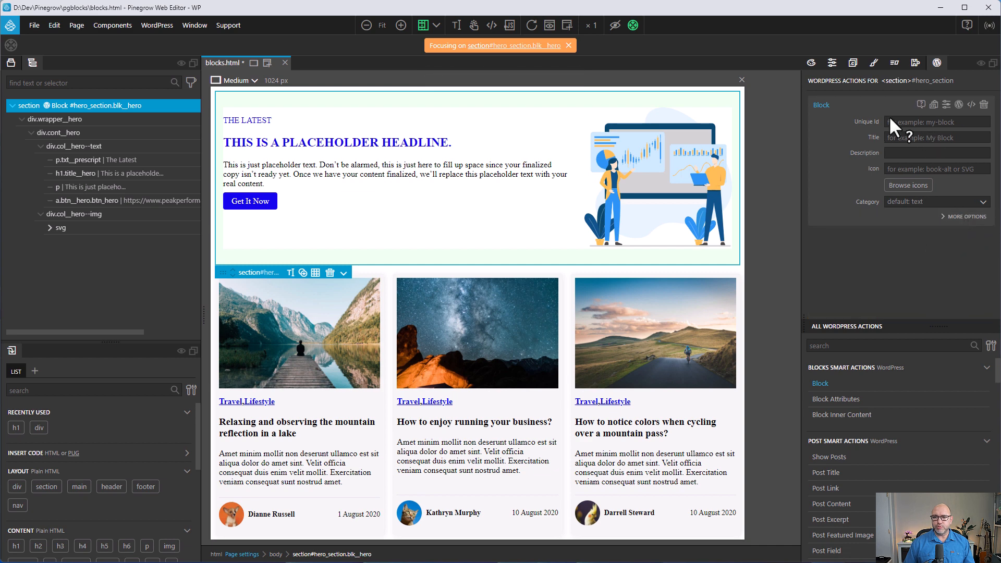
left_click(971, 125)
type("block-hero")
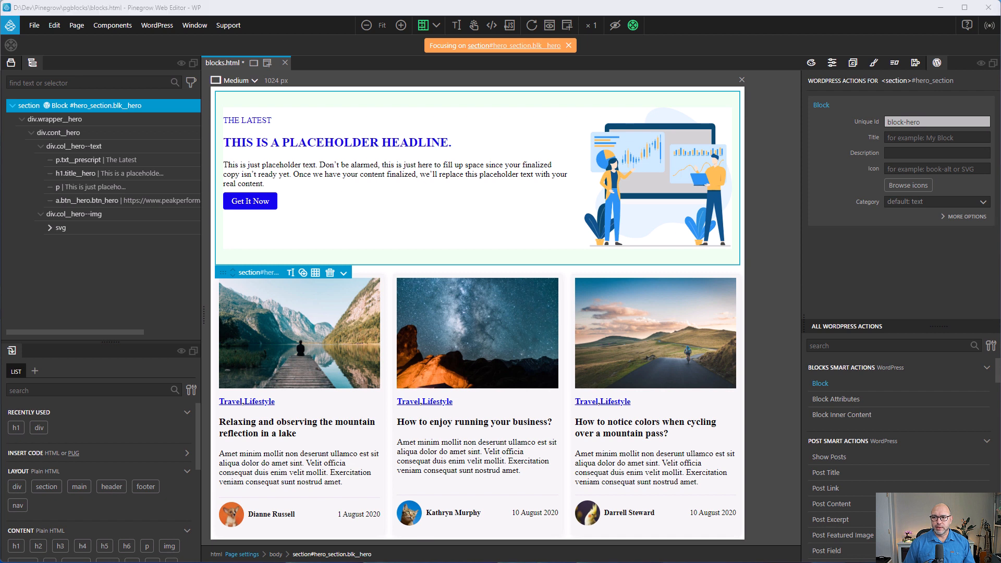
left_click(962, 139)
type("Hero Block")
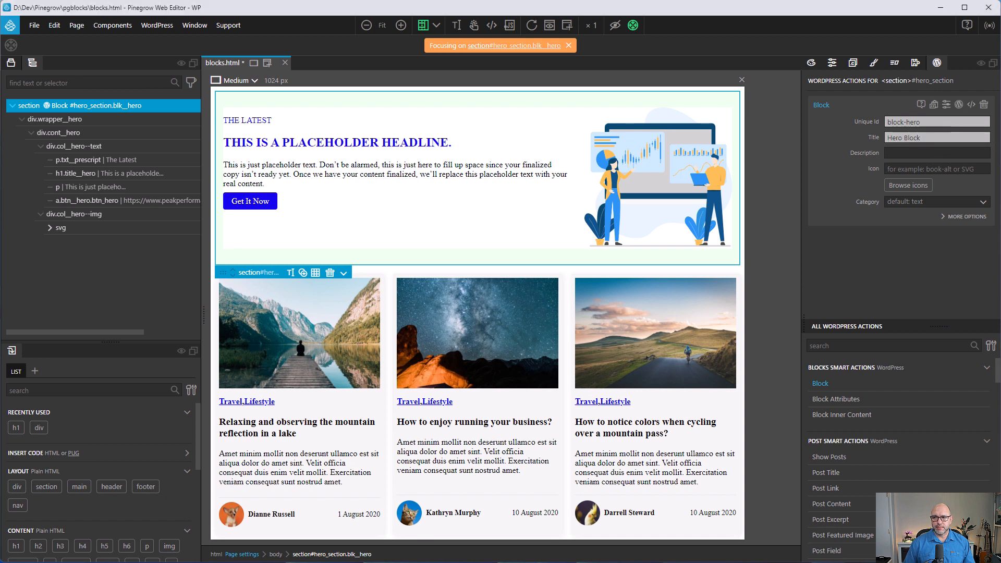
left_click(912, 154)
type("Hero Block for PG Test")
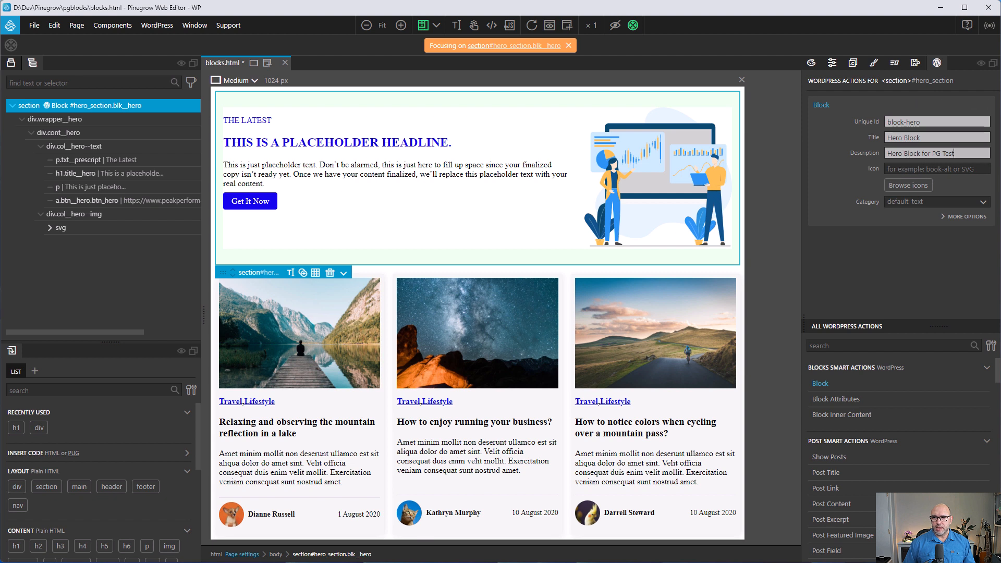
Browse the WordPress dashicons for the naming format and set the hero block's icon to superhero.
left_click(925, 168)
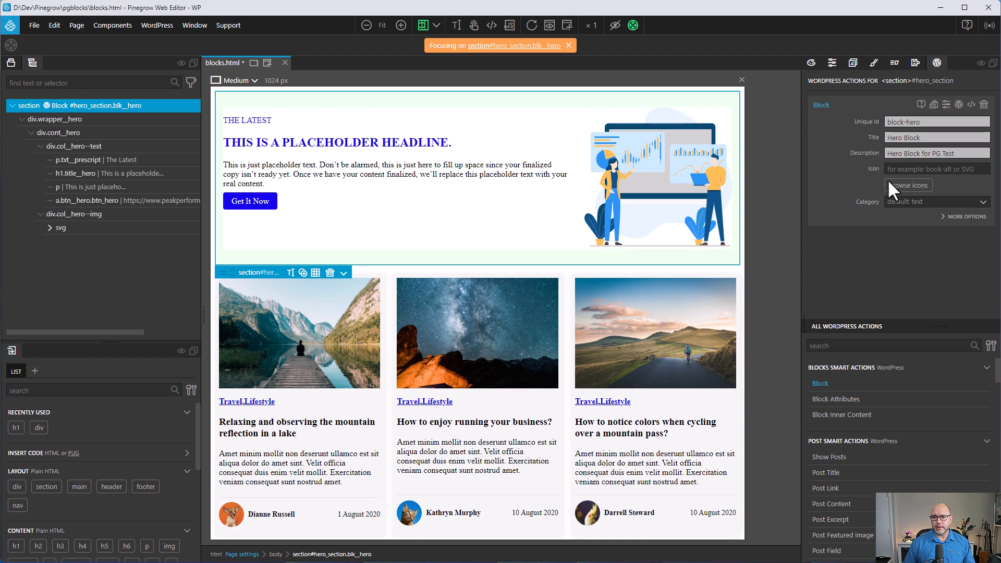
left_click(909, 188)
left_click(924, 204)
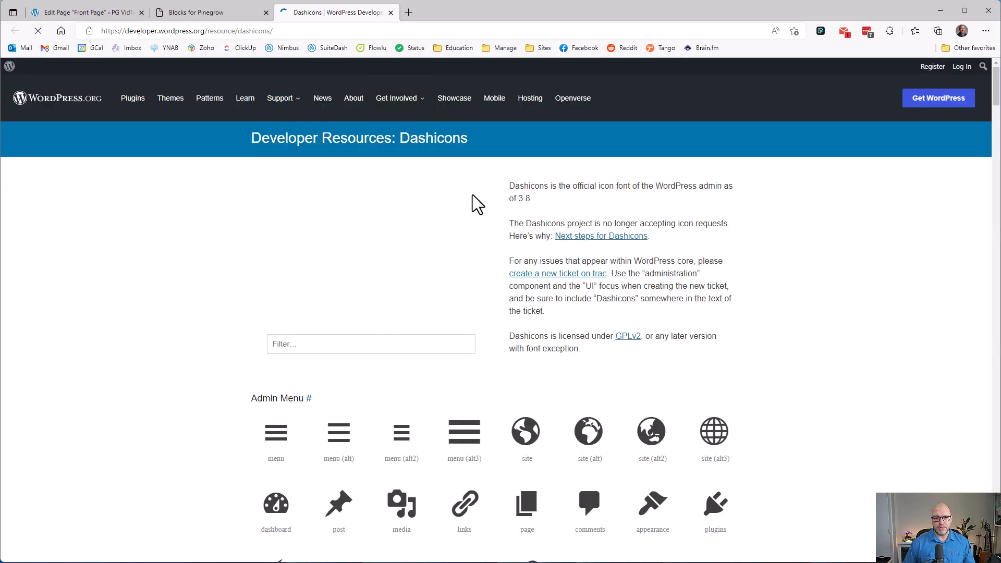
scroll(747, 213, "down", 10)
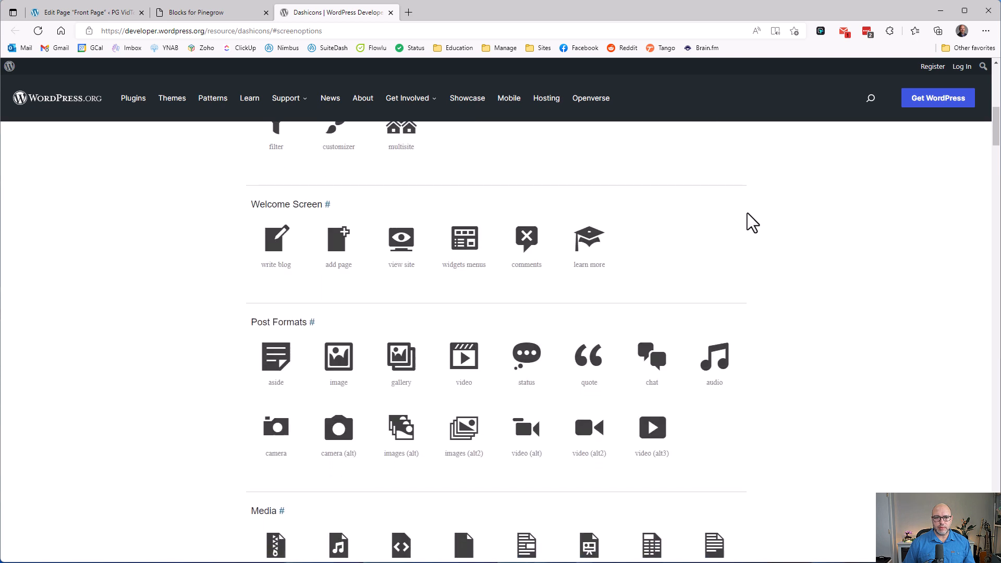
scroll(747, 212, "up", 10)
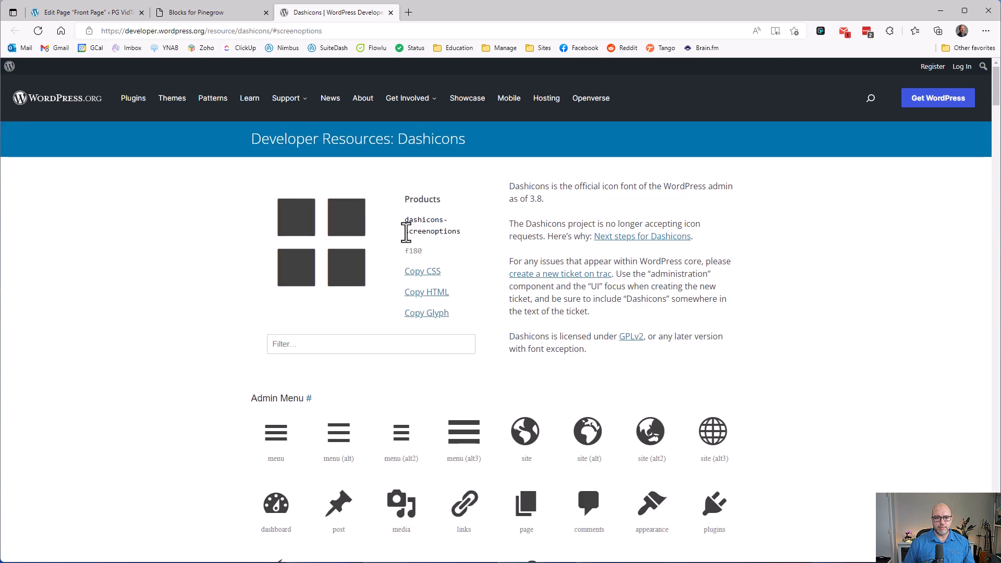
left_click_drag(405, 237, 449, 229)
left_click(453, 230)
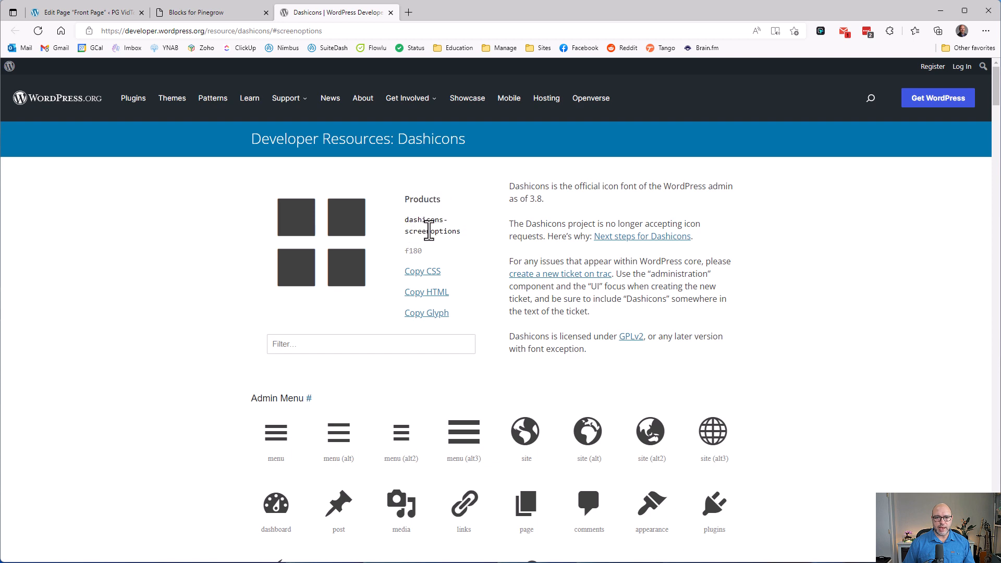
left_click(941, 12)
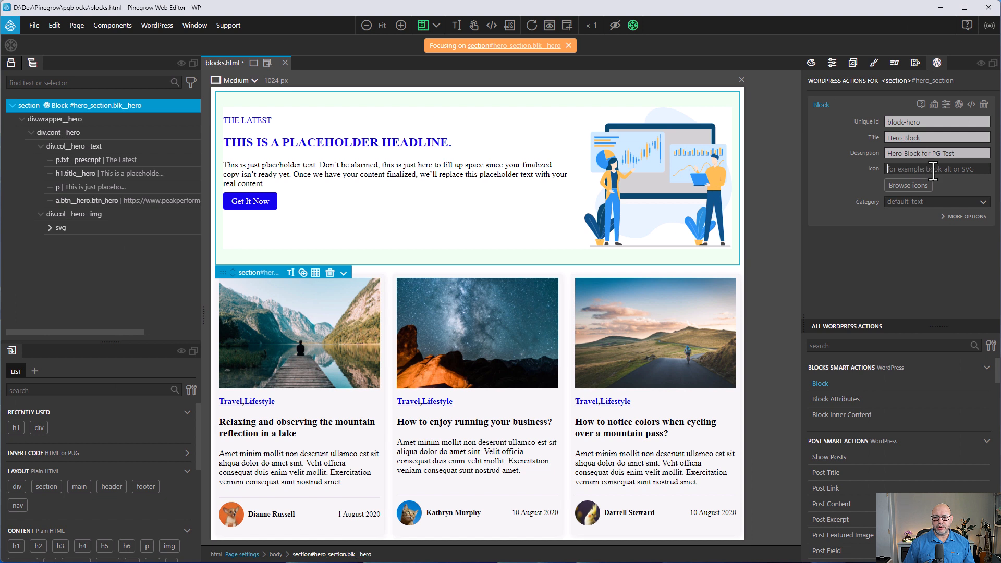
type("superhero")
Browse Remix icons, copy the SVG code of the home-3-line icon, and return to the hero block's settings in Pinegrow.
left_click(911, 188)
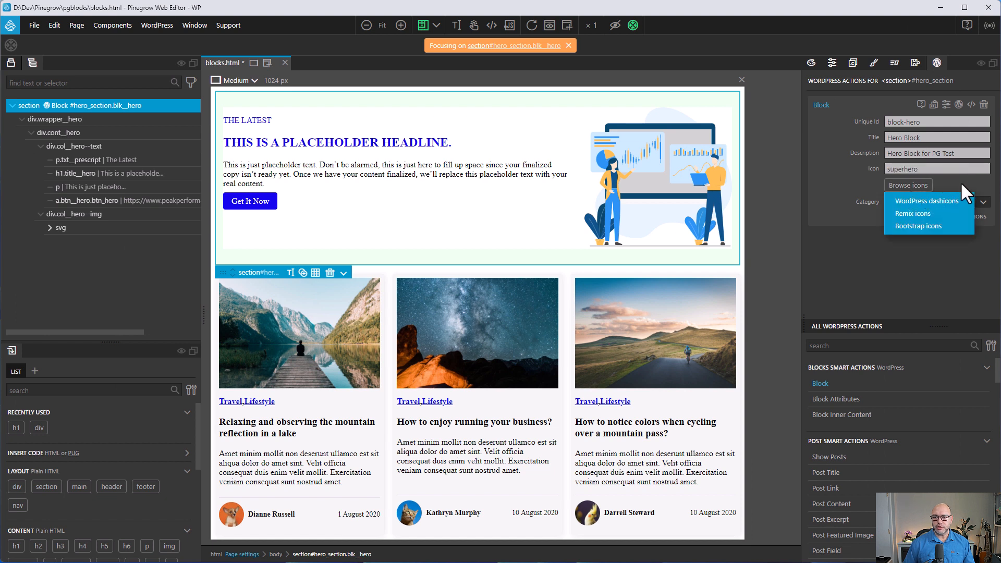
left_click(924, 215)
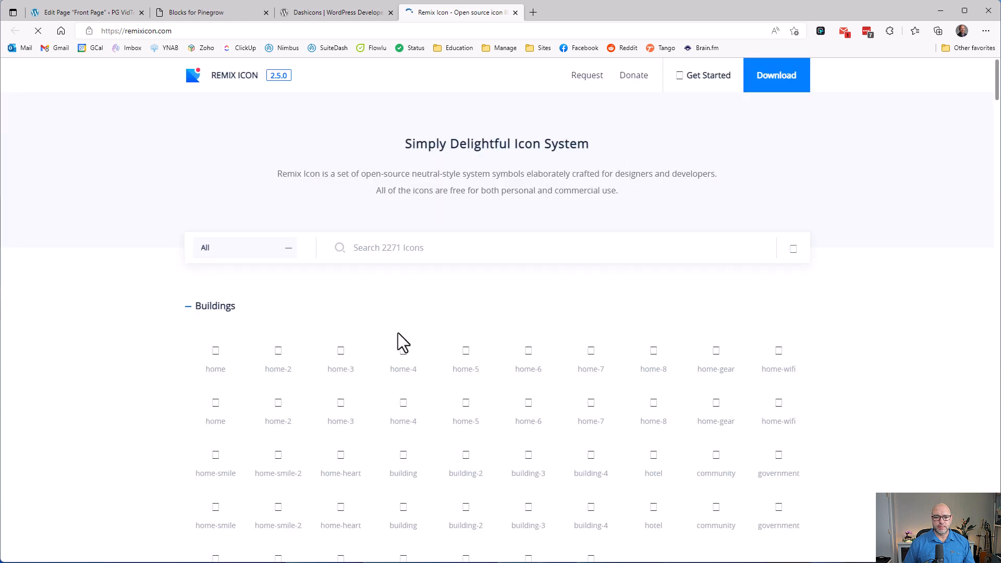
left_click(342, 357)
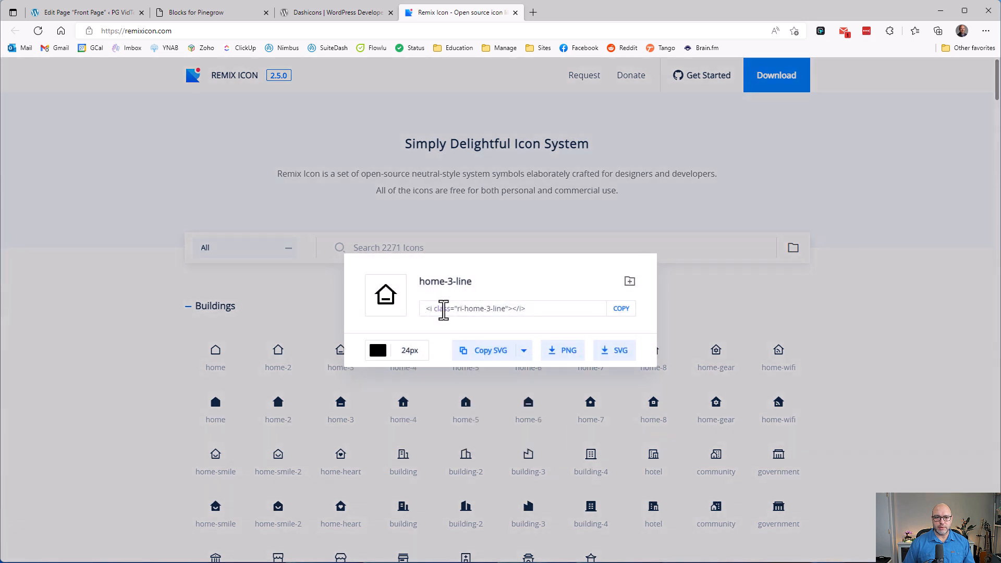
left_click(487, 353)
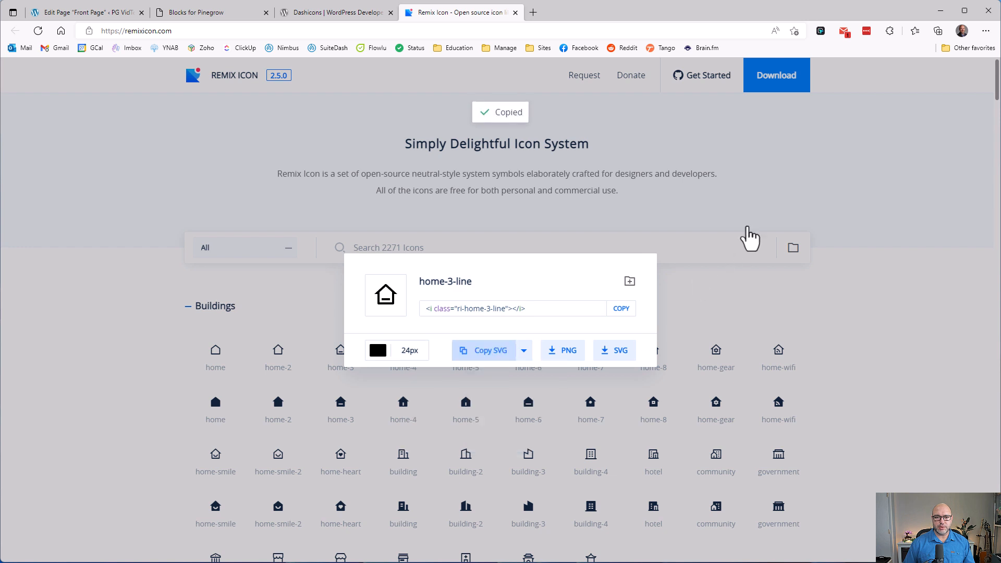
left_click(941, 11)
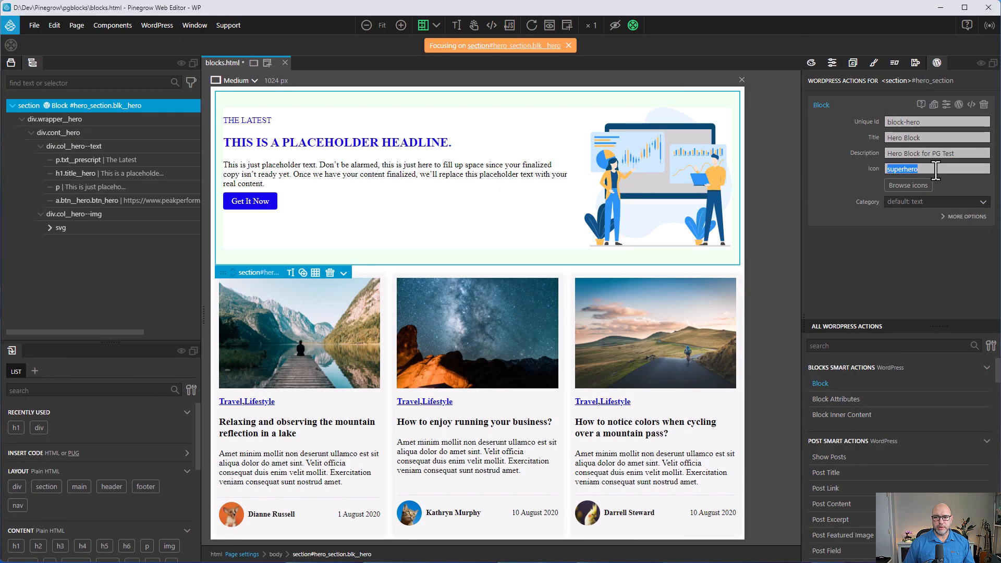
Try the copied SVG code as the hero block's icon and set the icon back to superhero.
left_click(914, 188)
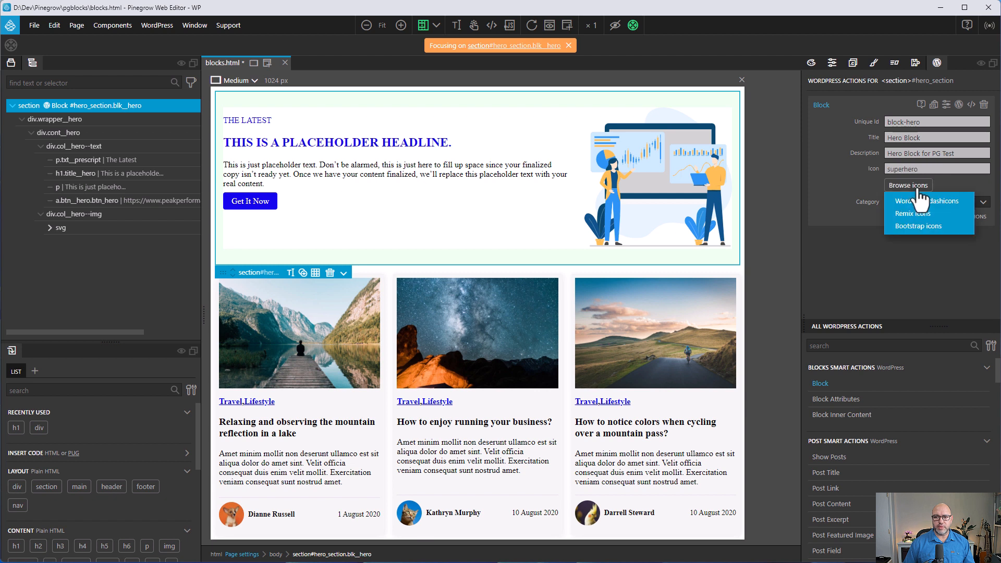
left_click(954, 168)
key("ctrl+v")
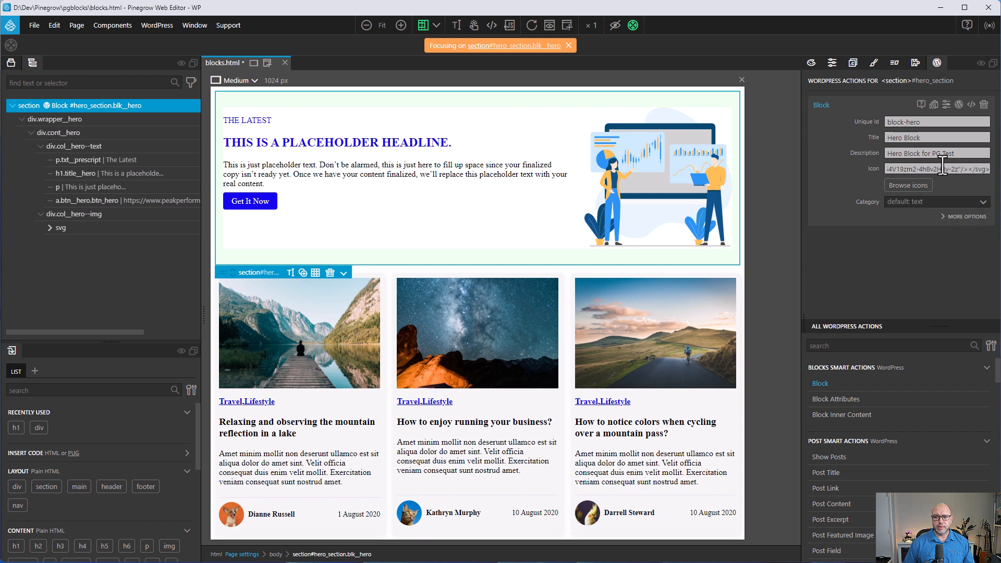
key("ctrl+a")
left_click(969, 168)
key("ctrl+a")
key("super+v")
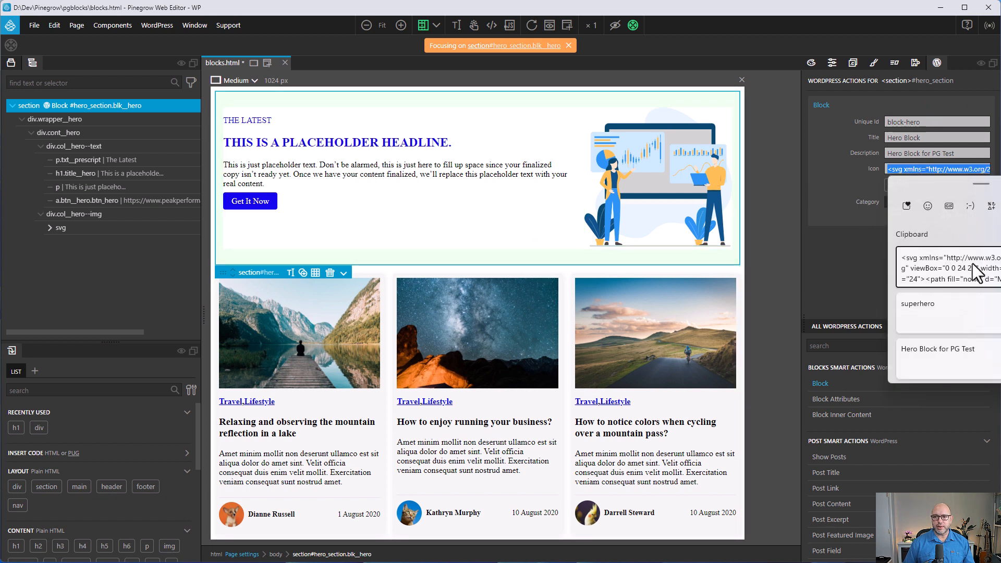
left_click(952, 324)
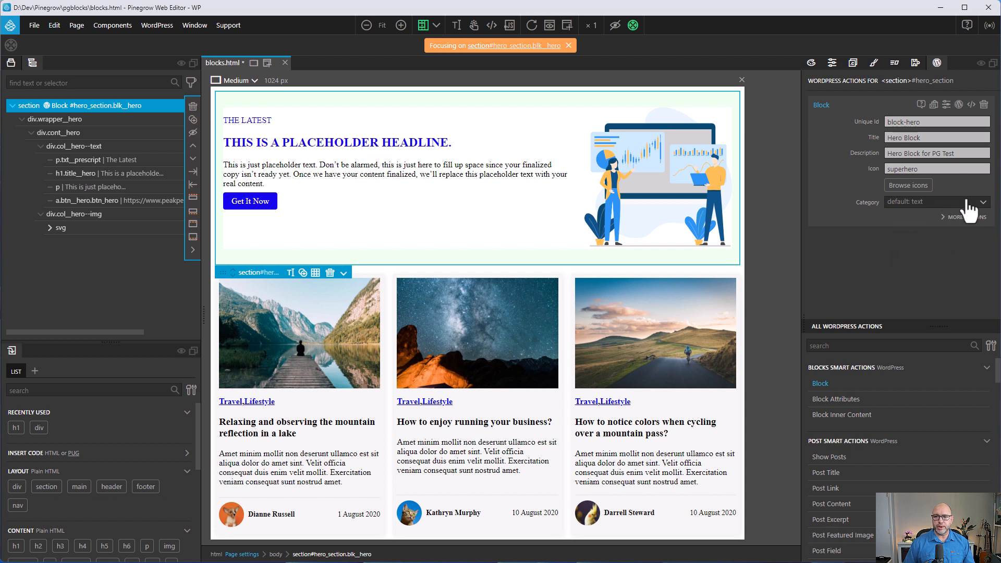
Assign the hero block to a registered custom category with id blocks_pgtest and category name Pinegrow VidTest.
left_click(974, 203)
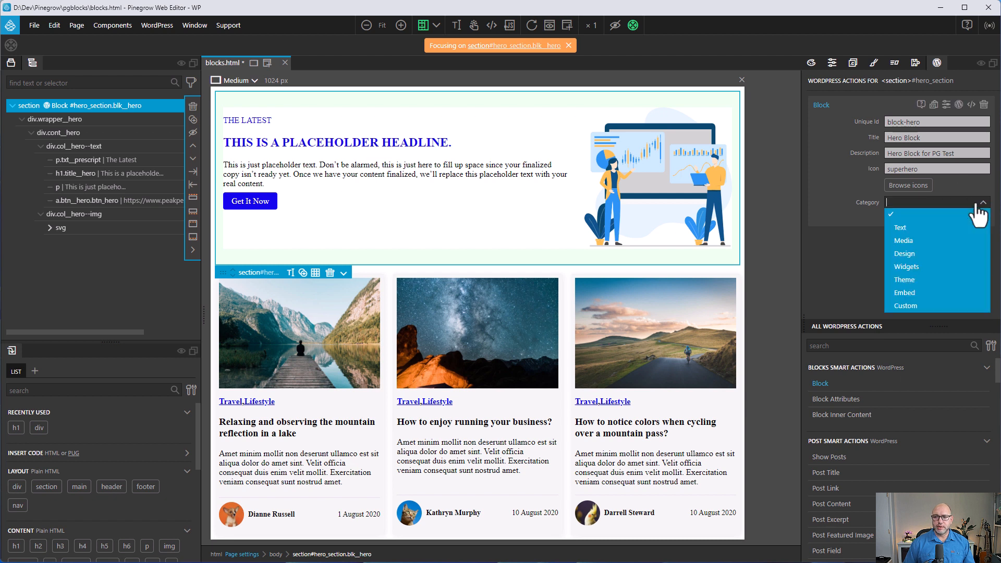
left_click(920, 307)
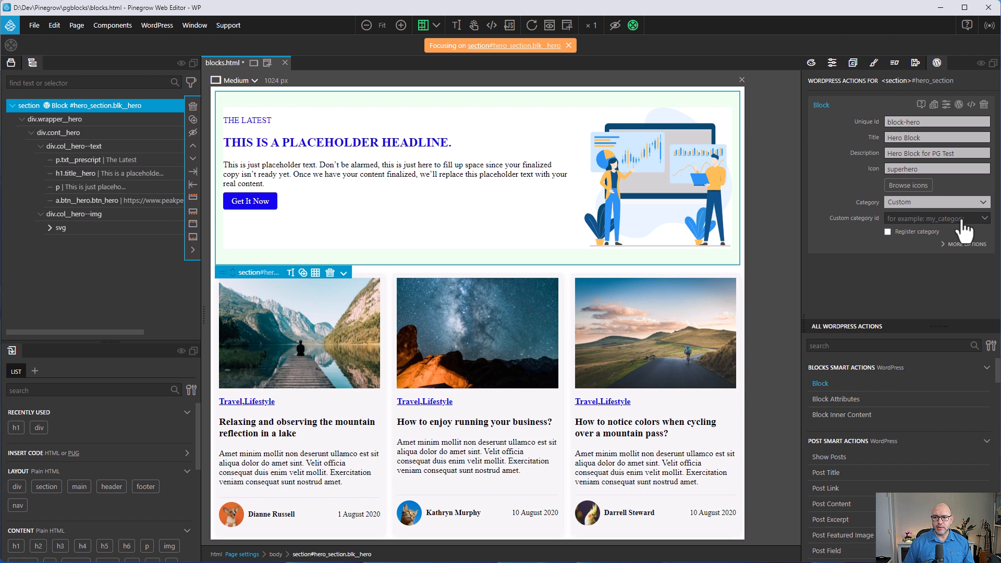
key("ctrl+v")
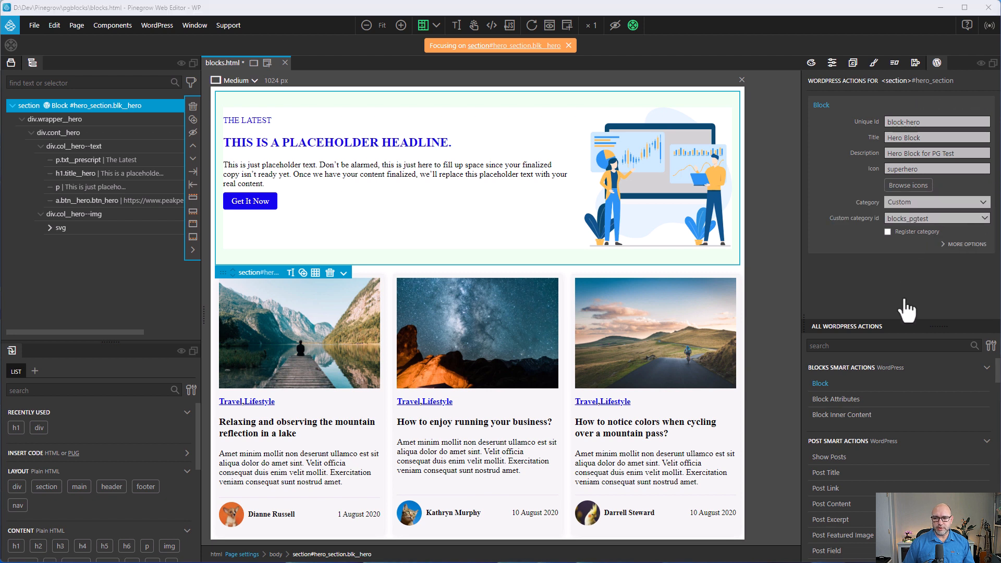
left_click(888, 233)
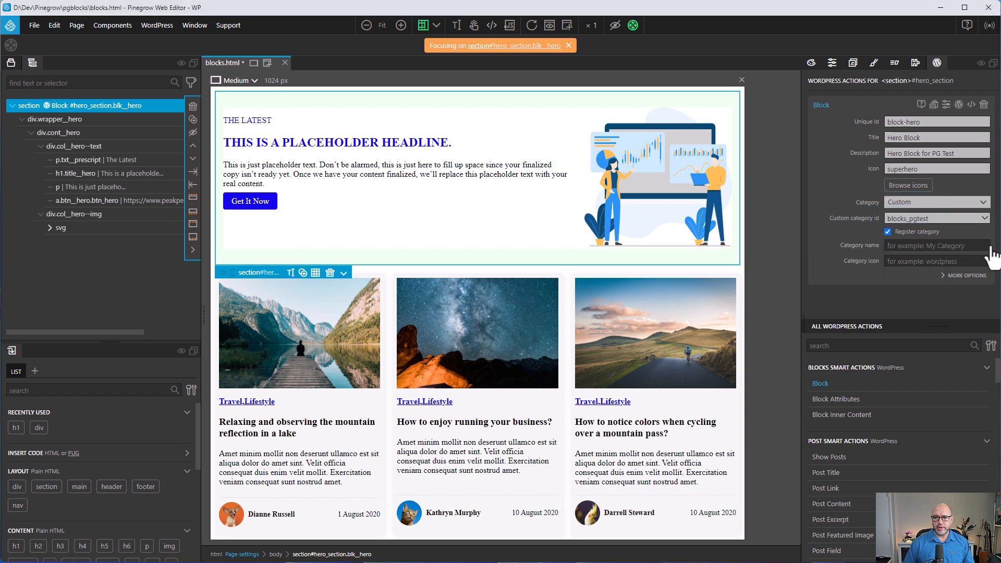
key("ctrl+v")
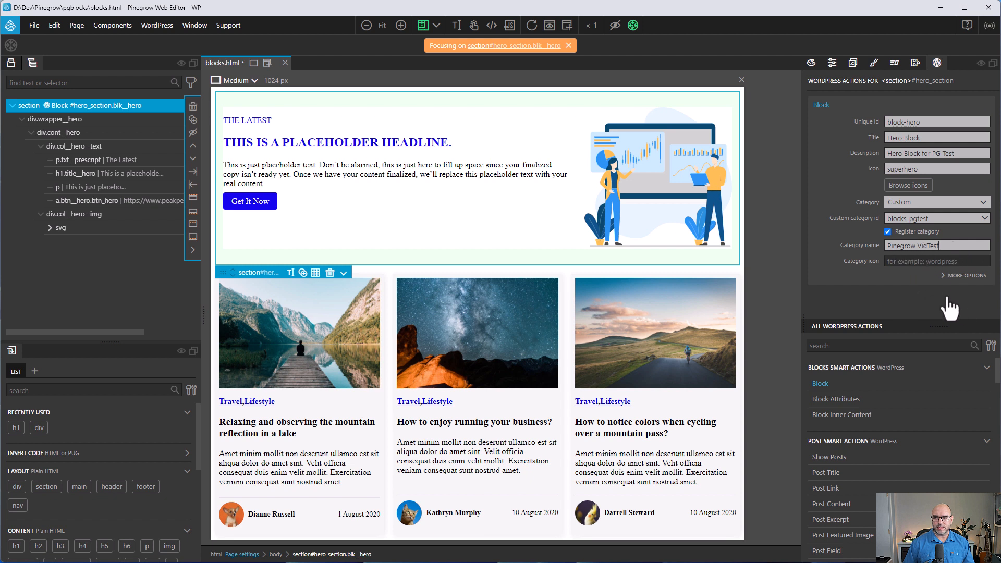
Examine the hero block's additional options and block types, keeping the type on Auto (use project setting).
left_click(960, 276)
scroll(875, 256, "down", 3)
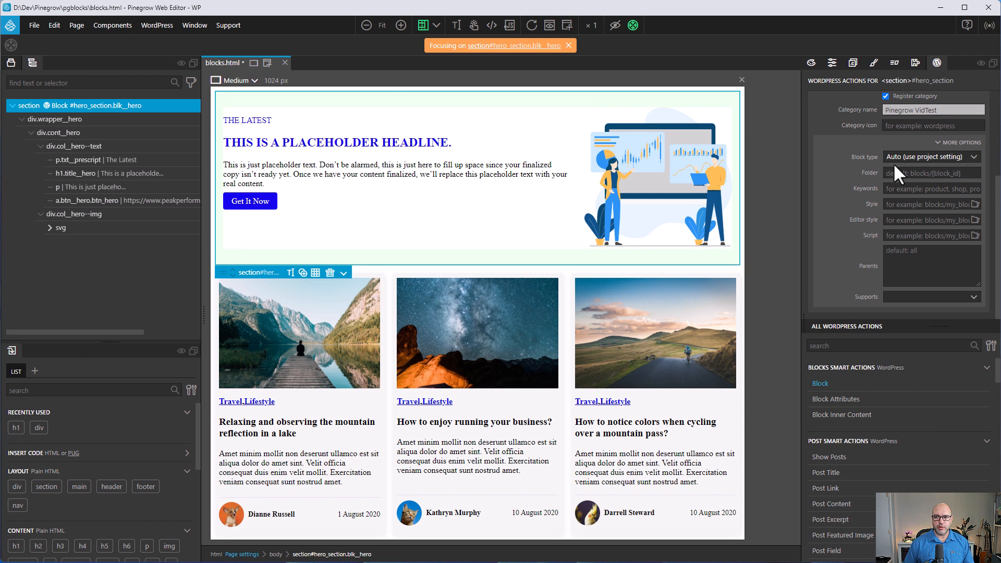
left_click(974, 157)
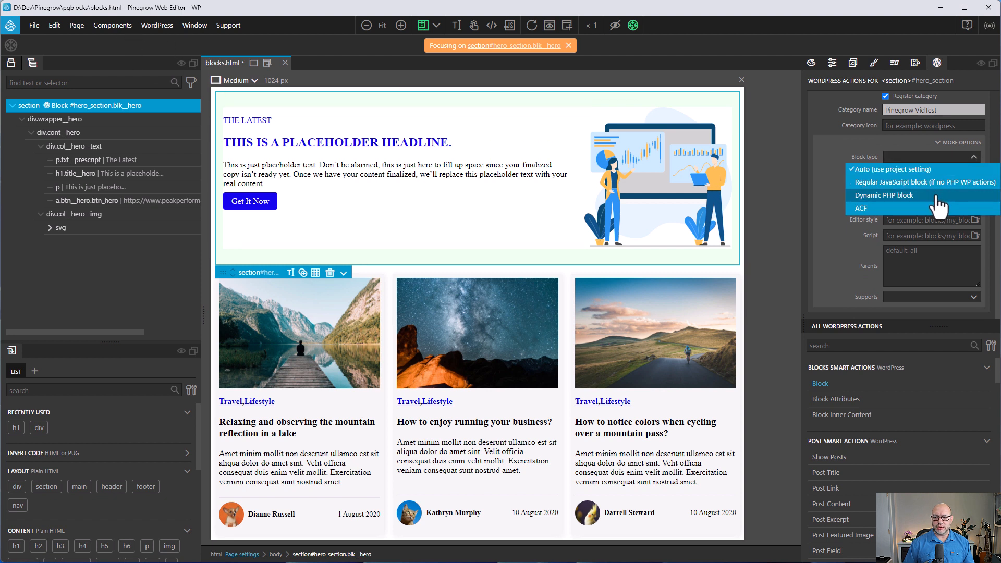
left_click(908, 172)
mouse_move(872, 203)
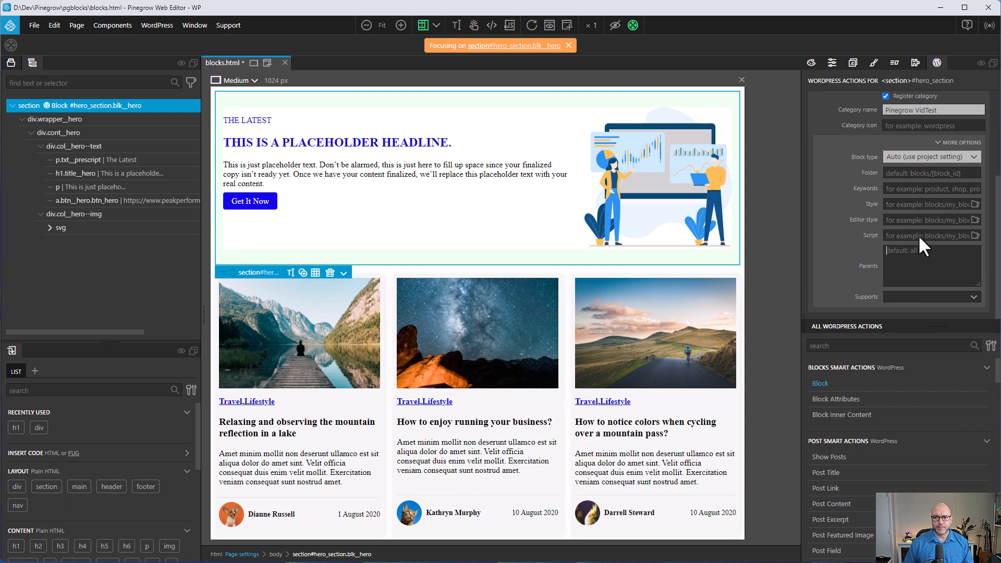
left_click(959, 145)
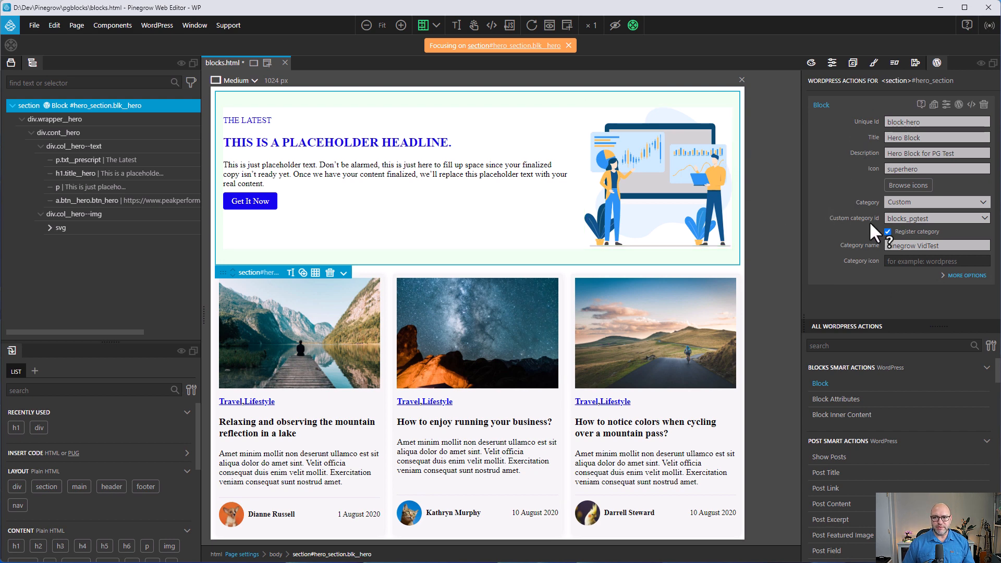
Save blocks.html and export the project to WordPress with the new hero block.
key("ctrl+s")
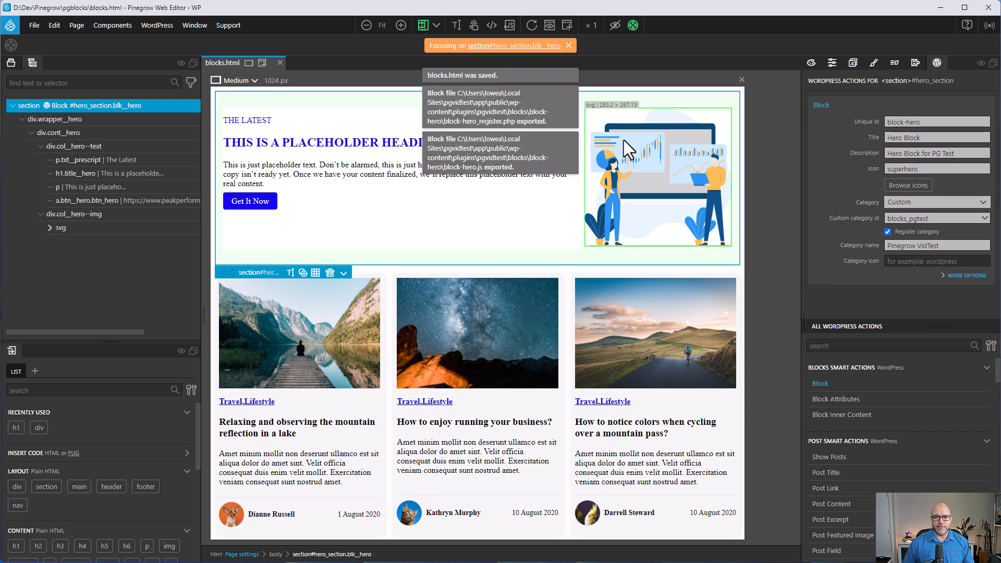
left_click(156, 26)
left_click(159, 40)
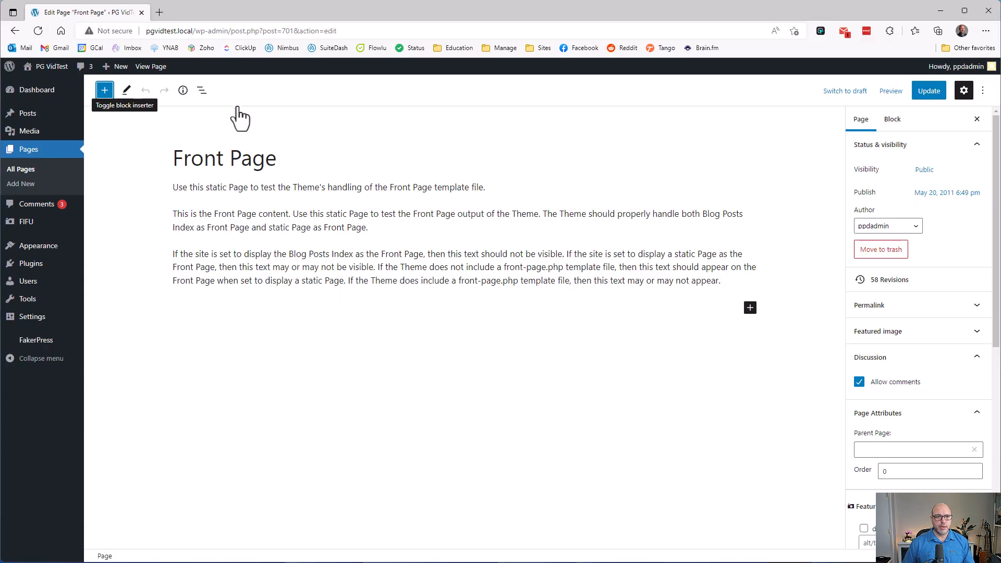
Reload the Front Page editor in the browser and insert the Hero Block from the Pinegrow VidTest category.
left_click(38, 30)
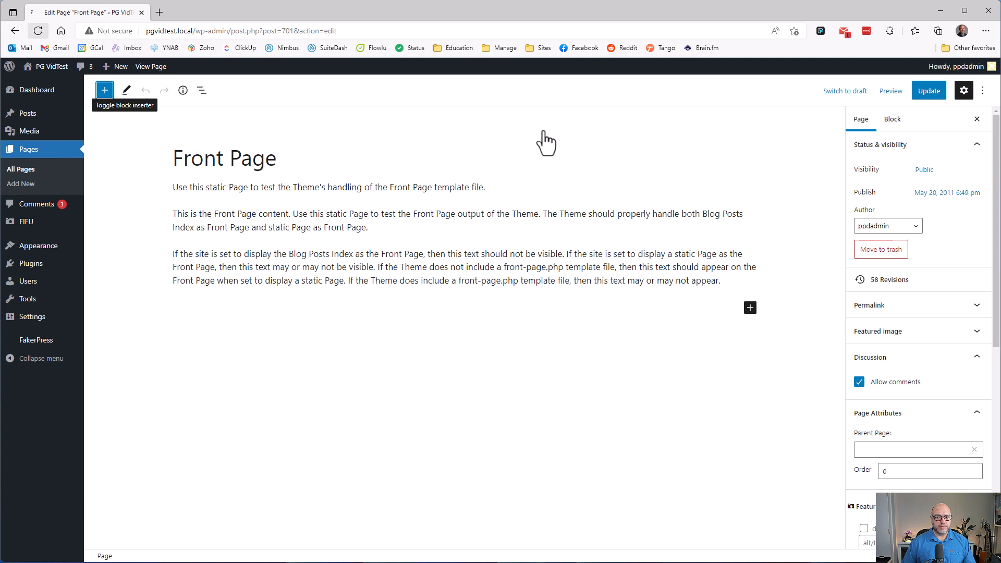
left_click(105, 90)
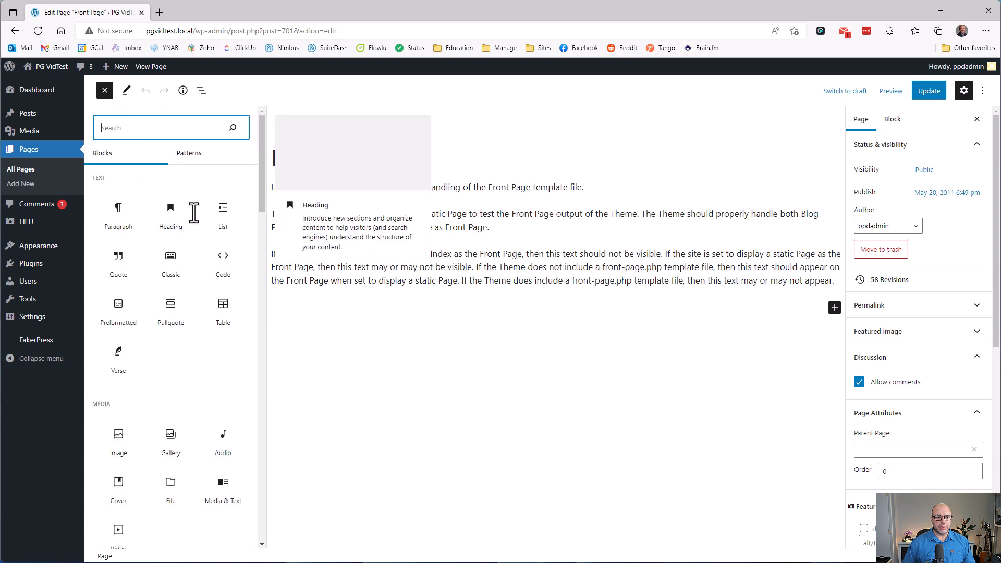
scroll(194, 221, "down", 15)
mouse_move(117, 472)
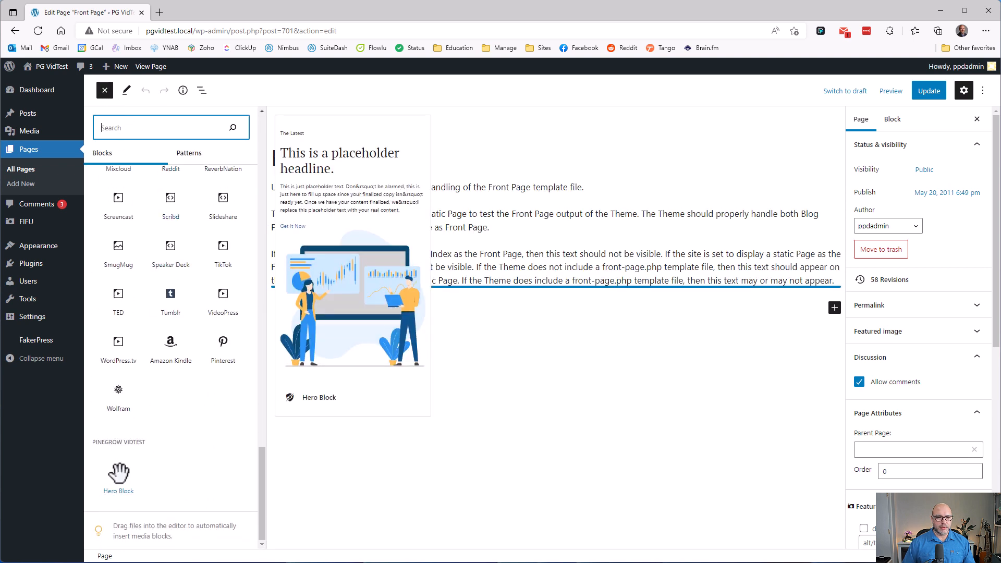
left_click(118, 472)
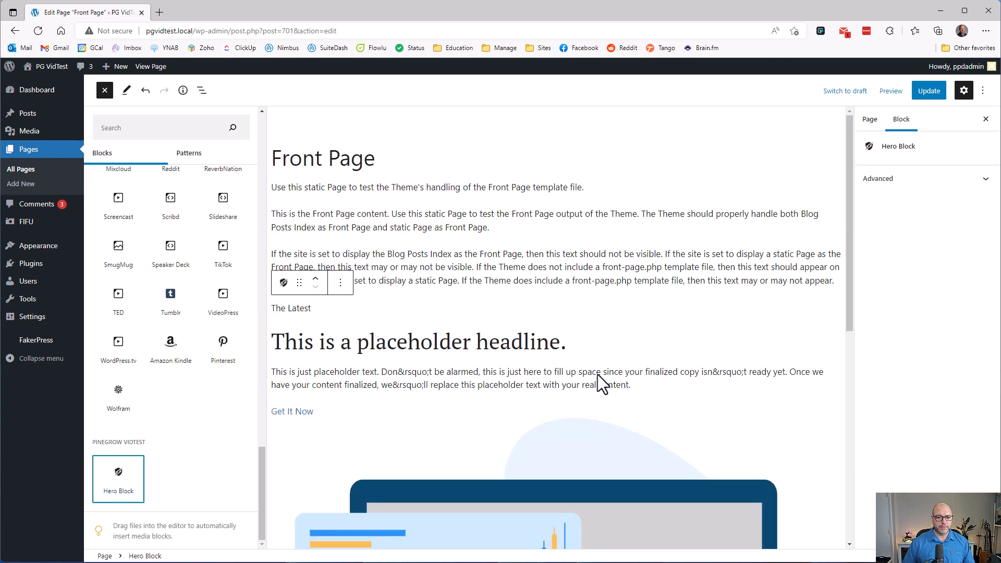
Move the Hero Block above the three paragraphs of the Front Page and update the page.
left_click(202, 91)
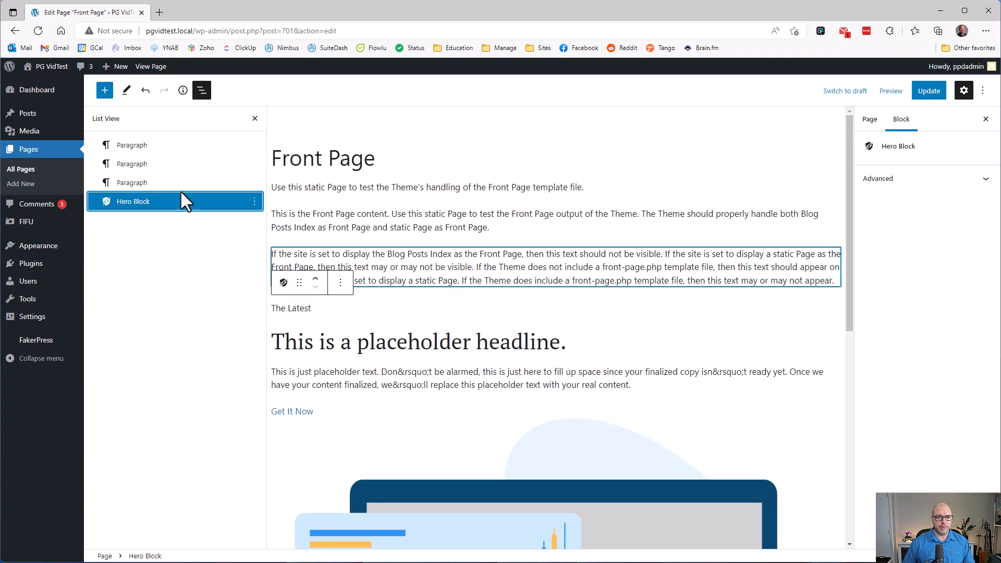
left_click_drag(134, 202, 148, 143)
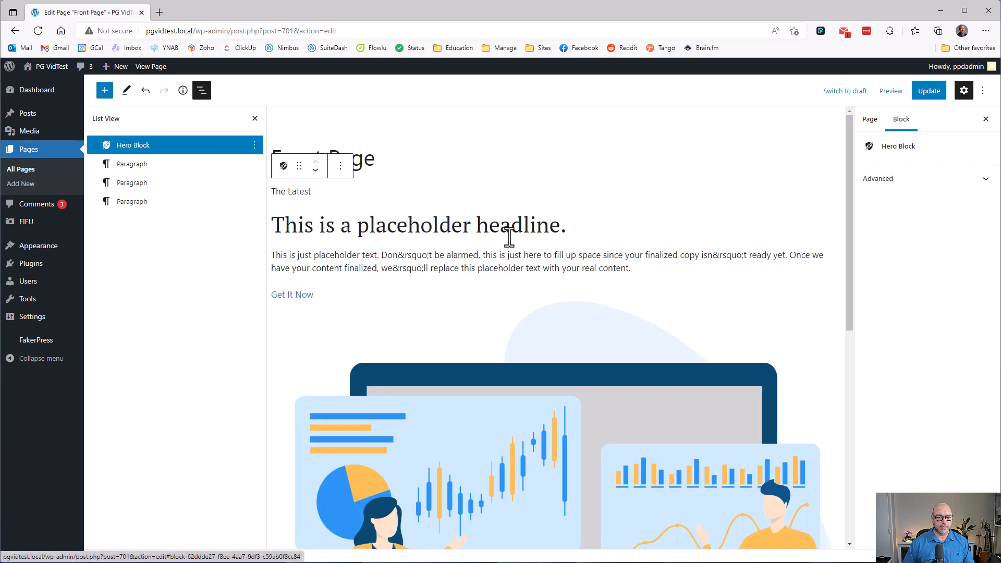
left_click(255, 120)
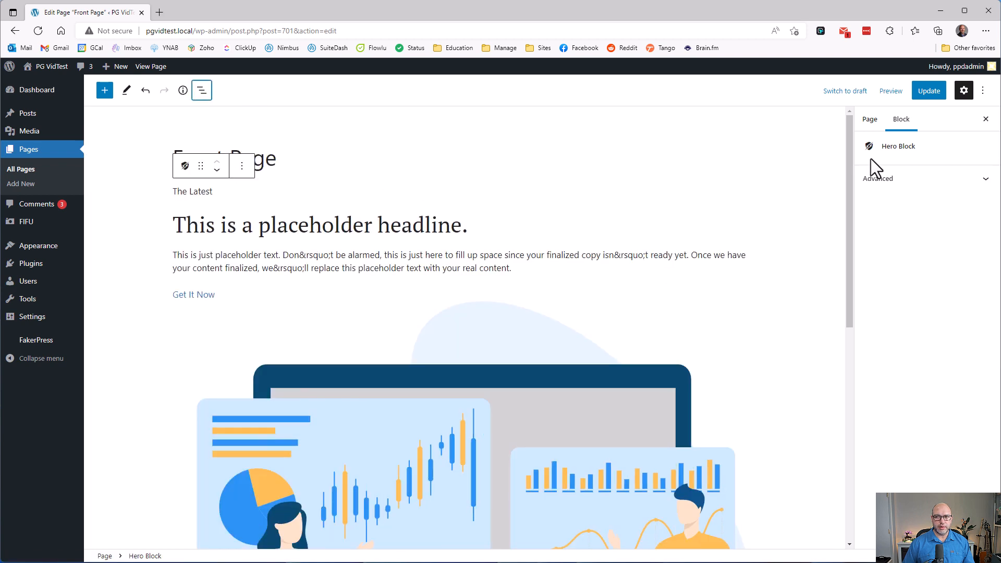
scroll(808, 253, "down", 8)
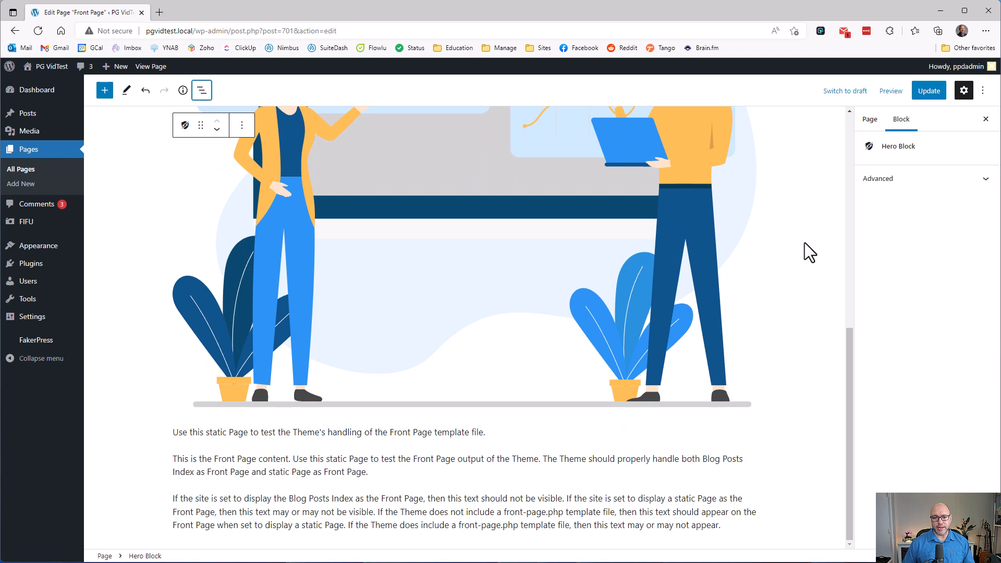
scroll(808, 253, "up", 8)
left_click(647, 293)
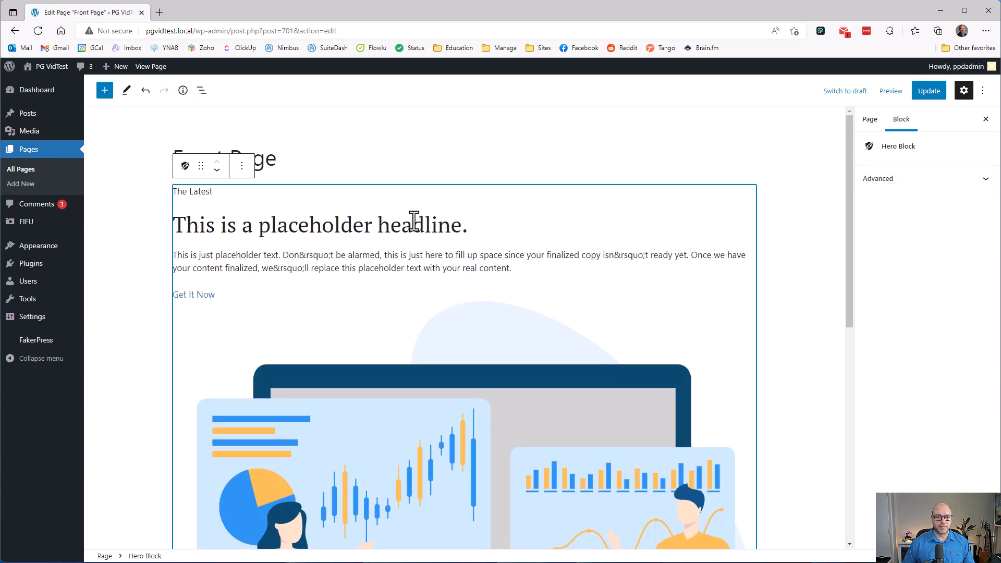
left_click(929, 92)
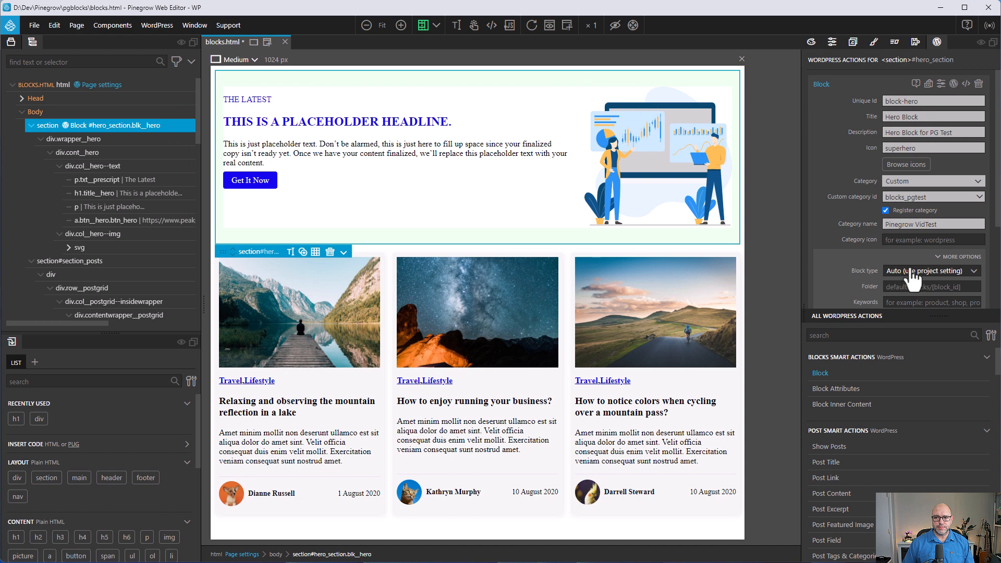
Set the hero block's Style file to css/style.css in Pinegrow.
scroll(911, 279, "down", 2)
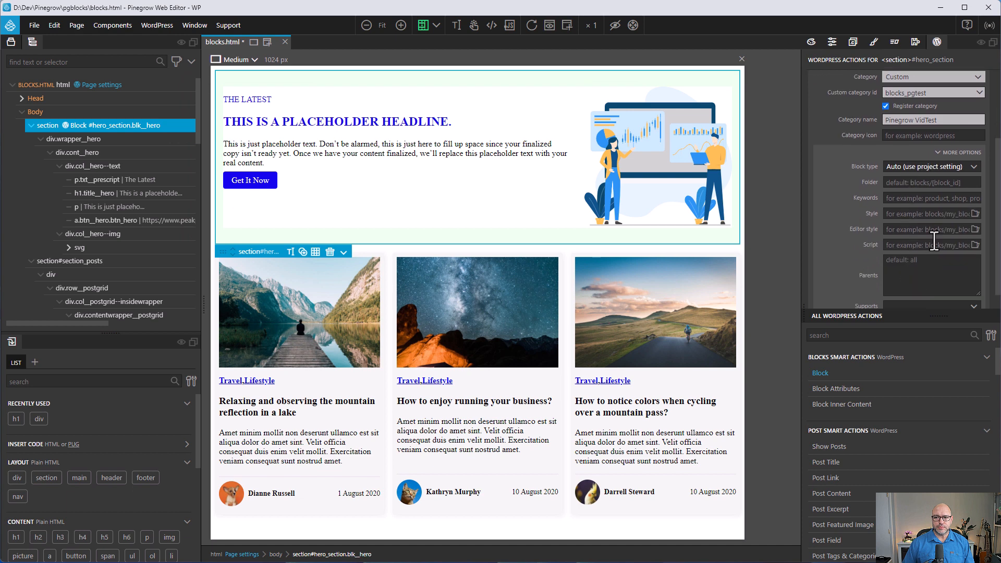
left_click(975, 214)
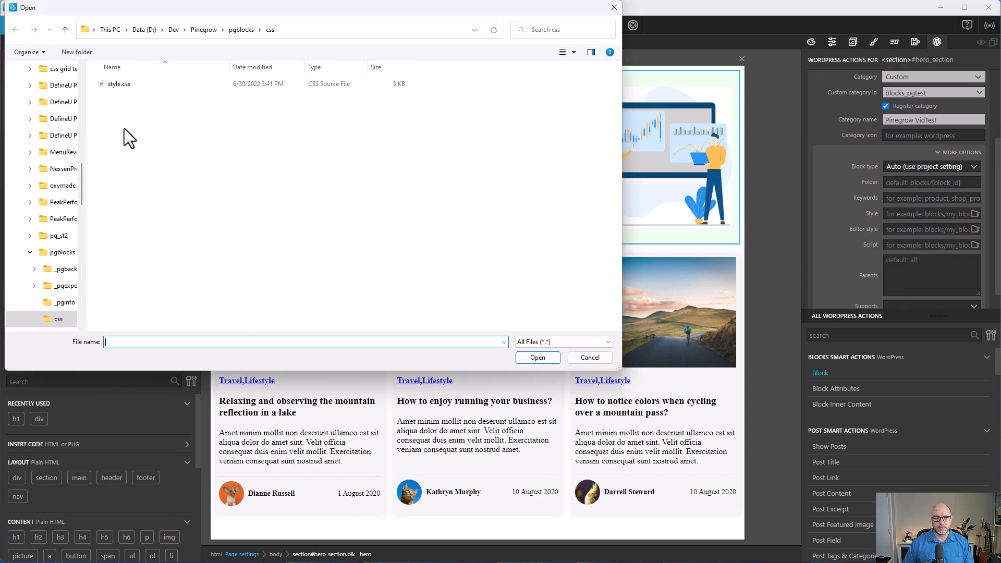
double_click(127, 84)
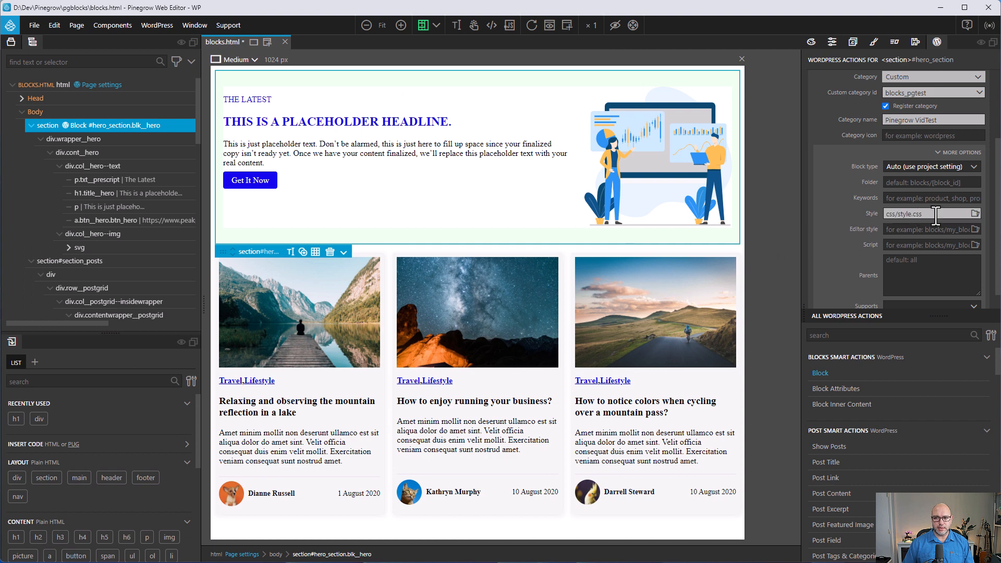
Save blocks.html with the linked stylesheet and export the plugin again.
key("ctrl+s")
left_click(154, 25)
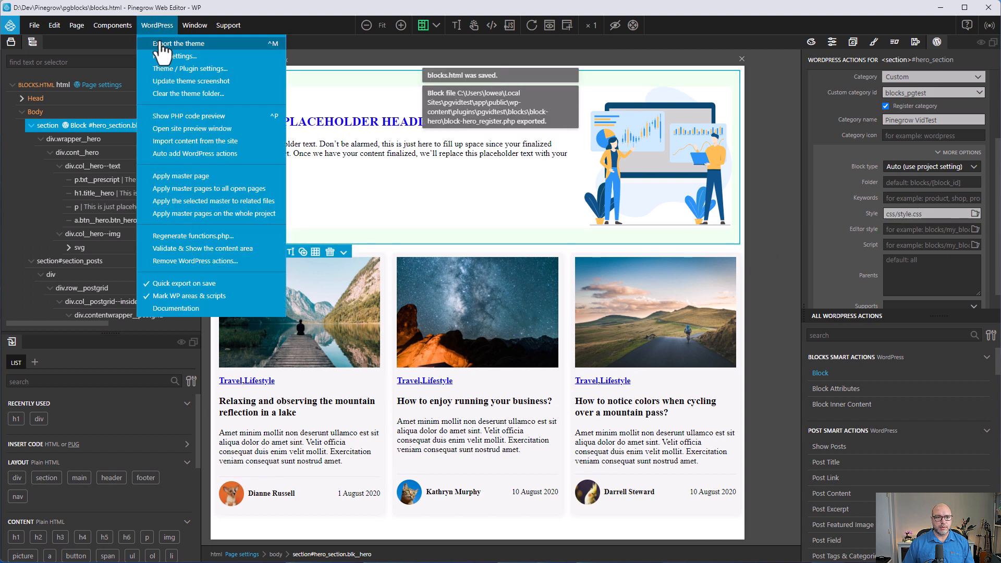
left_click(163, 44)
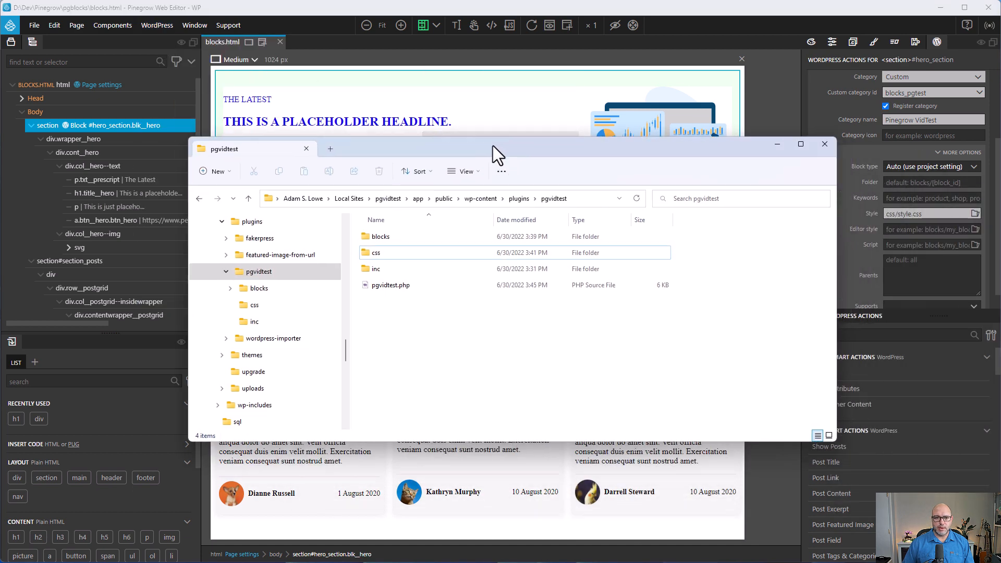
Inspect the exported plugin's css folder, and check the Hero Block's styling on the live front page and in its WordPress editor.
double_click(387, 252)
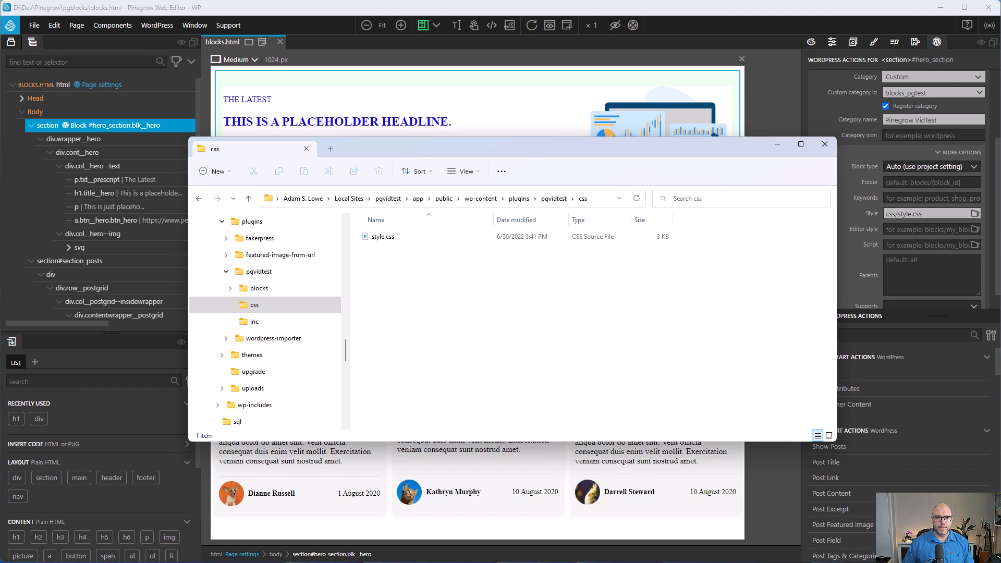
key("alt+Tab")
left_click(38, 30)
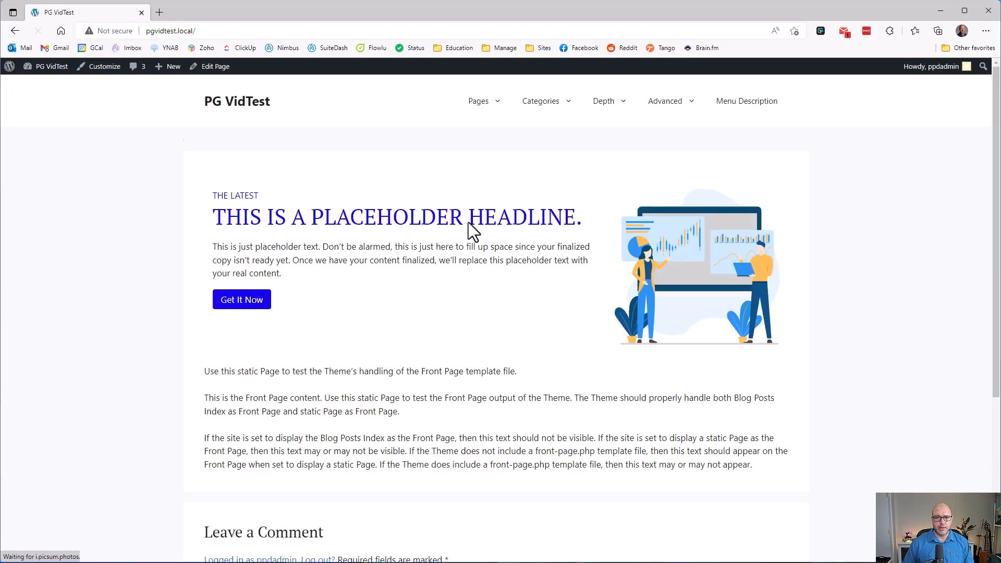
left_click(211, 68)
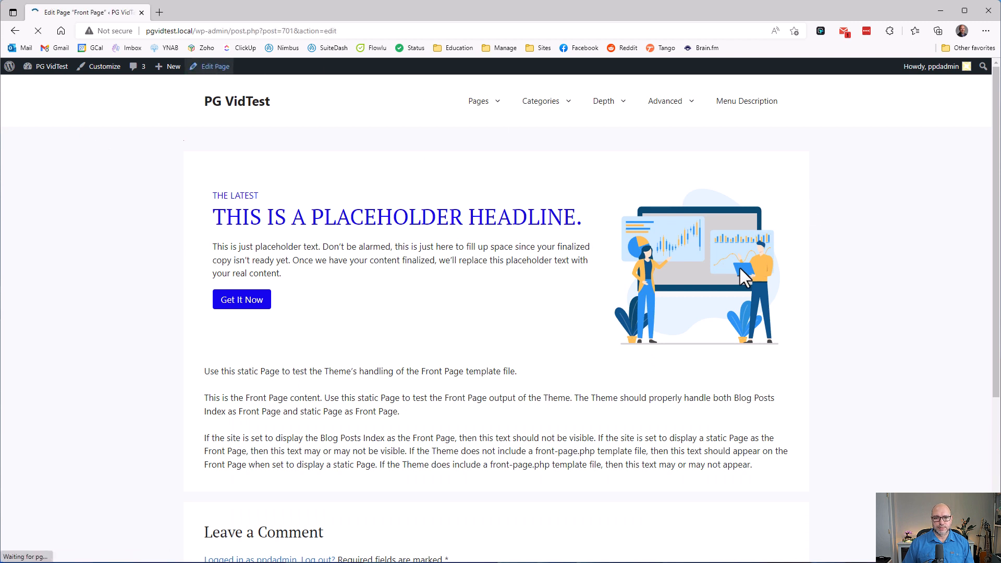
left_click(537, 249)
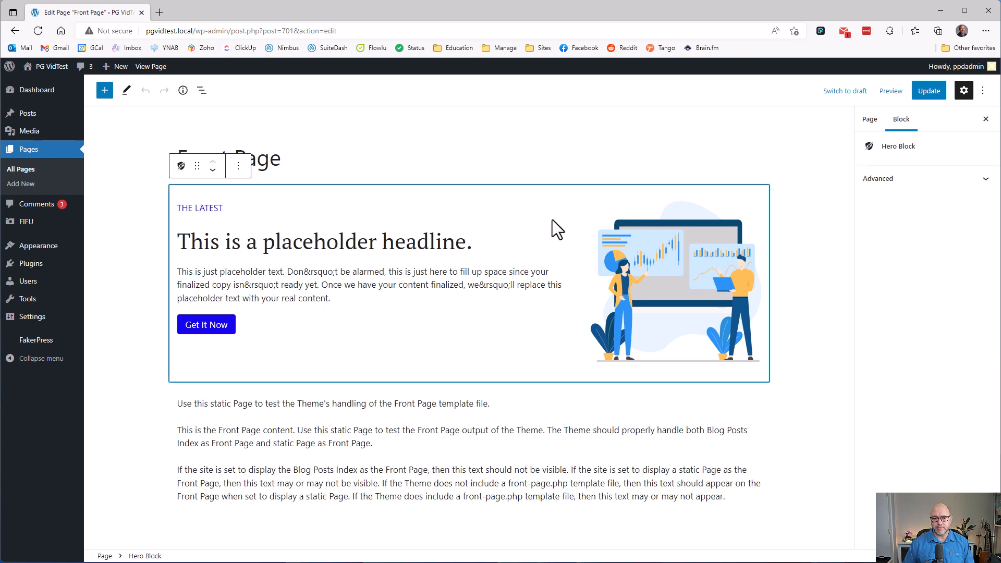
key("alt+Tab")
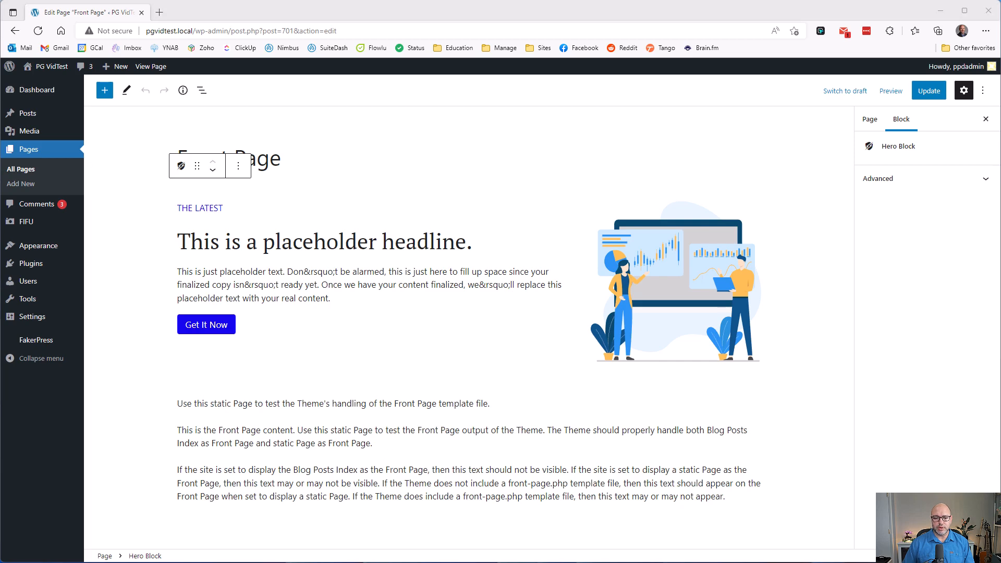
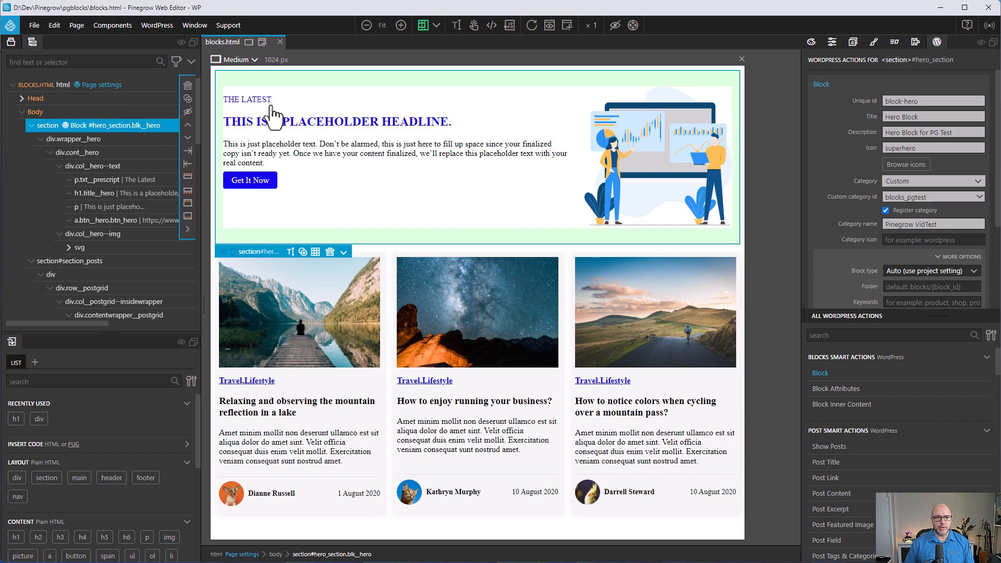
Add a Block Attributes action to the hero section in Pinegrow, with the attribute id hero_background.
left_click(959, 256)
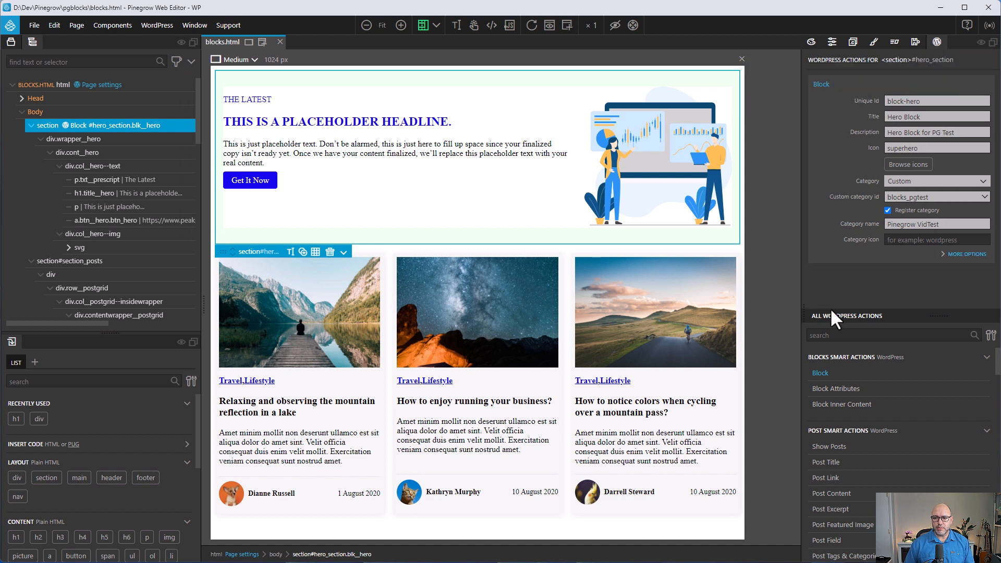
left_click(836, 390)
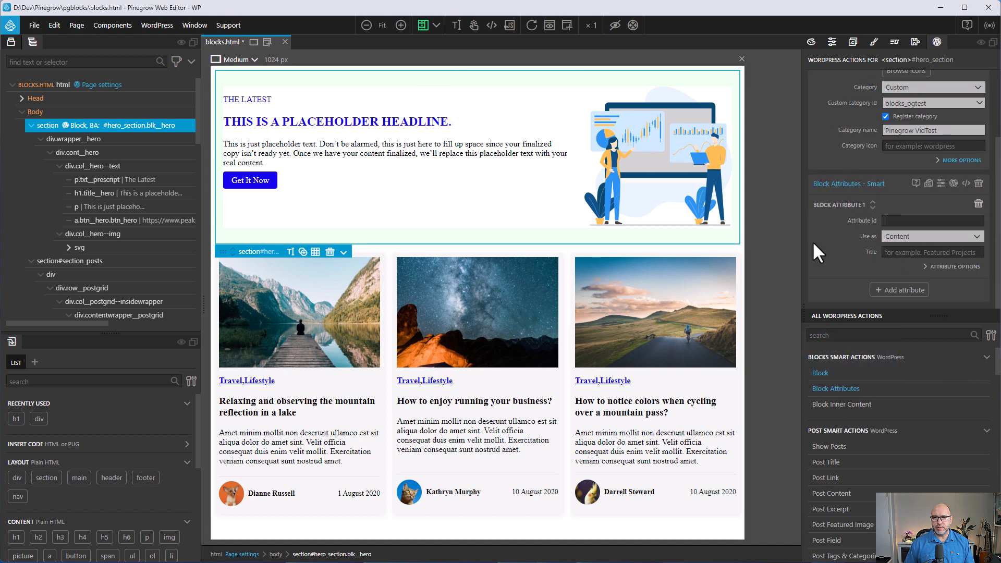
left_click(892, 221)
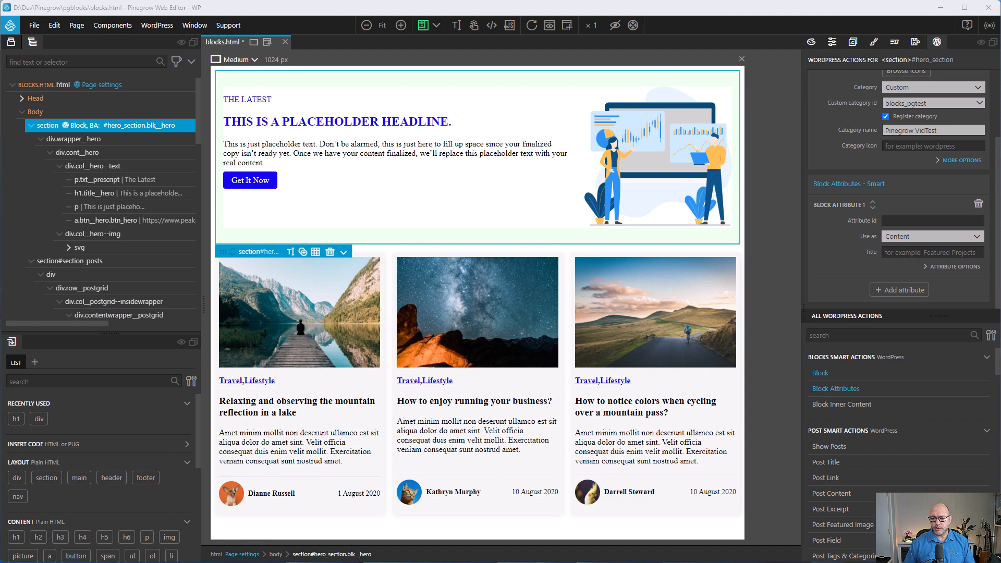
left_click(906, 221)
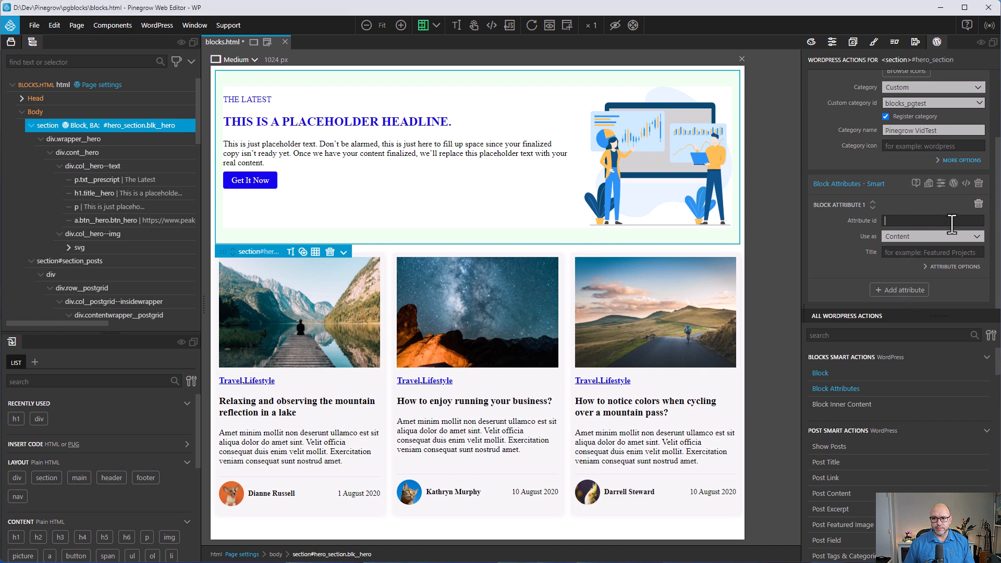
type("hero_background")
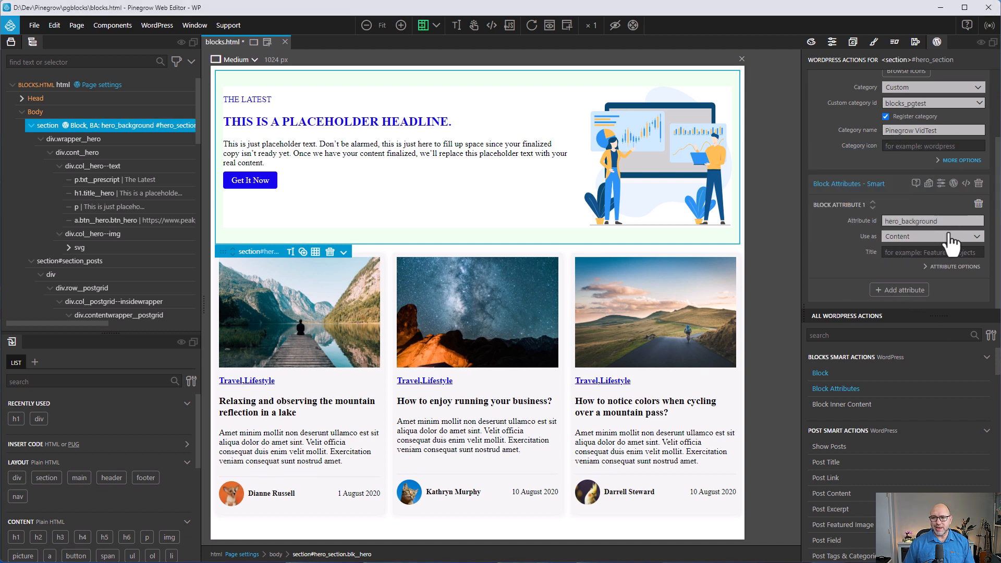
Use the hero_background attribute as a Style for the background-color property and title it Hero Background Color.
left_click(950, 243)
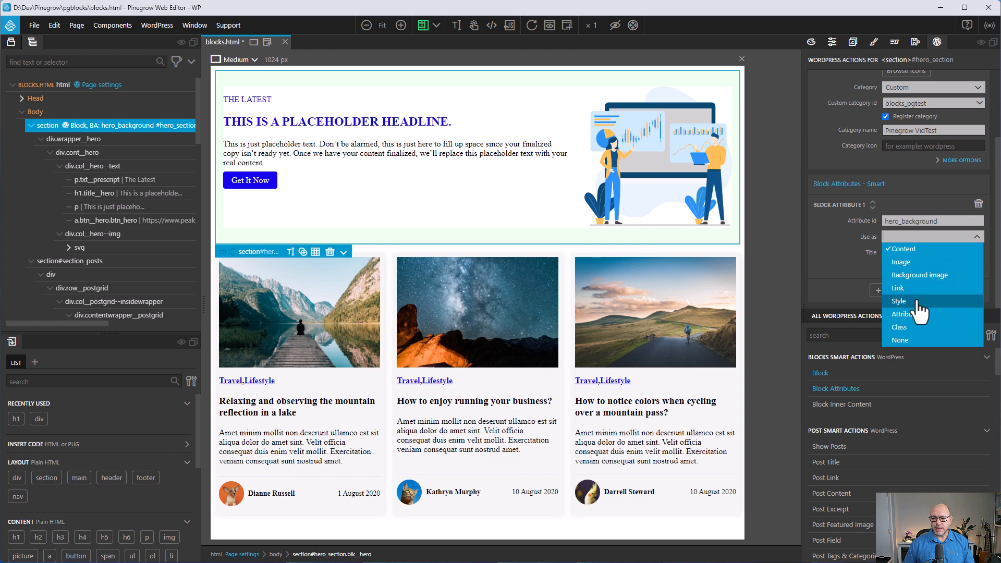
left_click(899, 302)
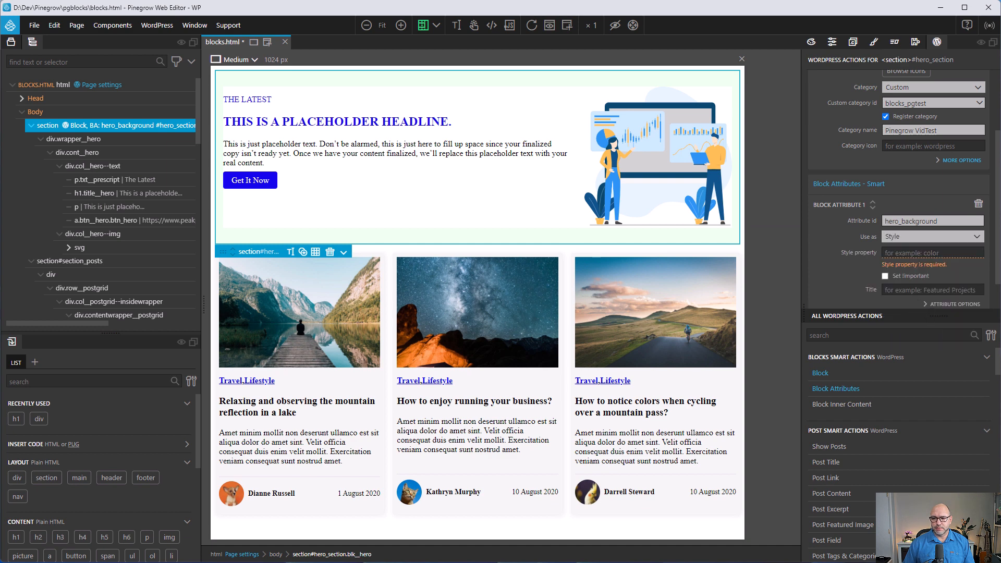
left_click(918, 252)
type("background-color")
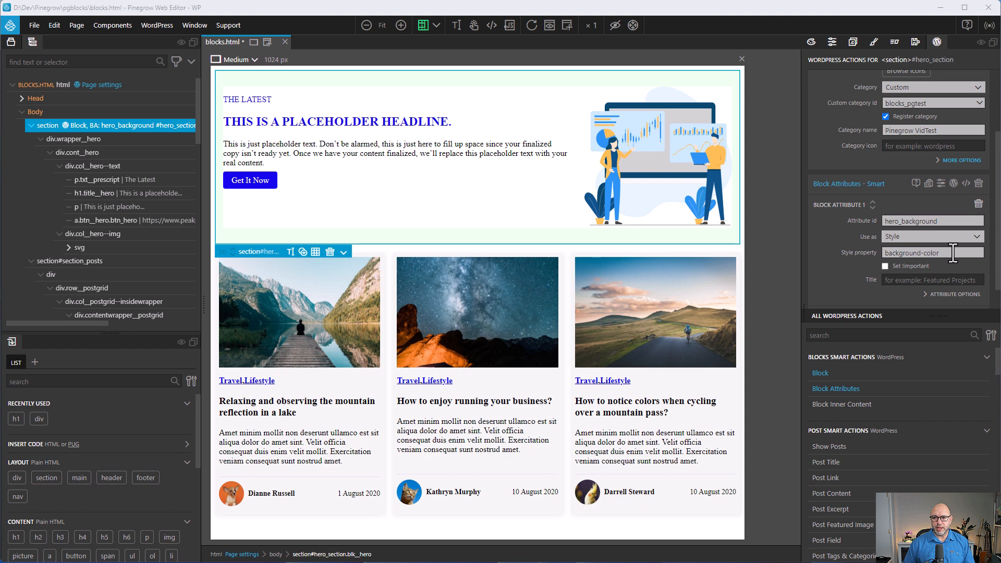
left_click(906, 279)
type("Hero Background Color")
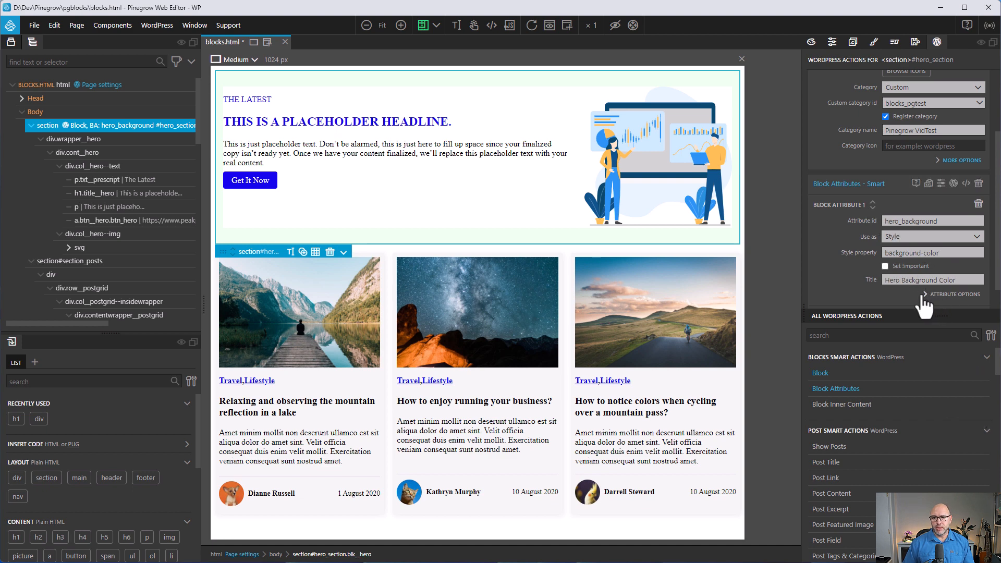
scroll(921, 295, "up", 3)
scroll(919, 290, "down", 4)
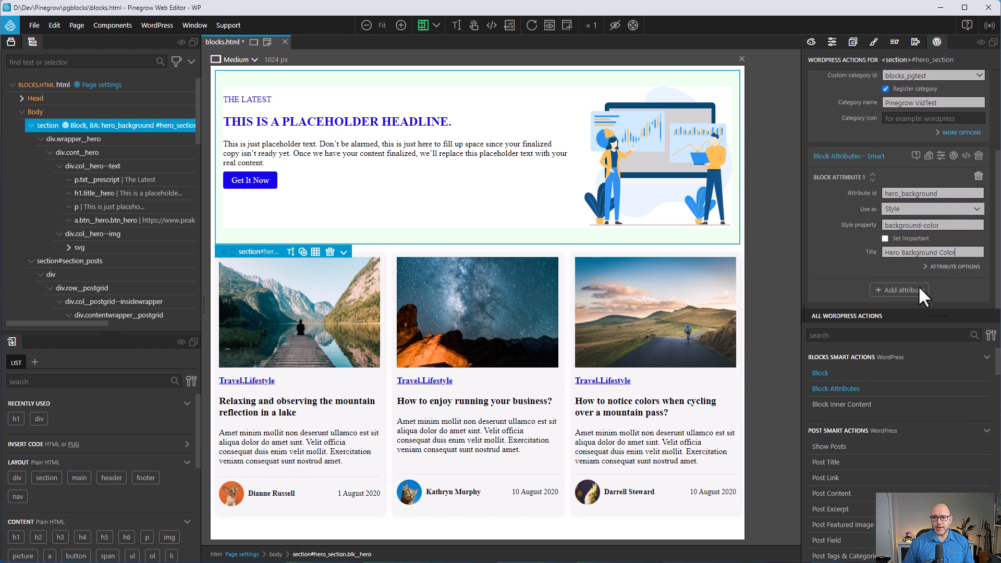
Save blocks.html with the new background attribute and export the plugin again.
key("ctrl+s")
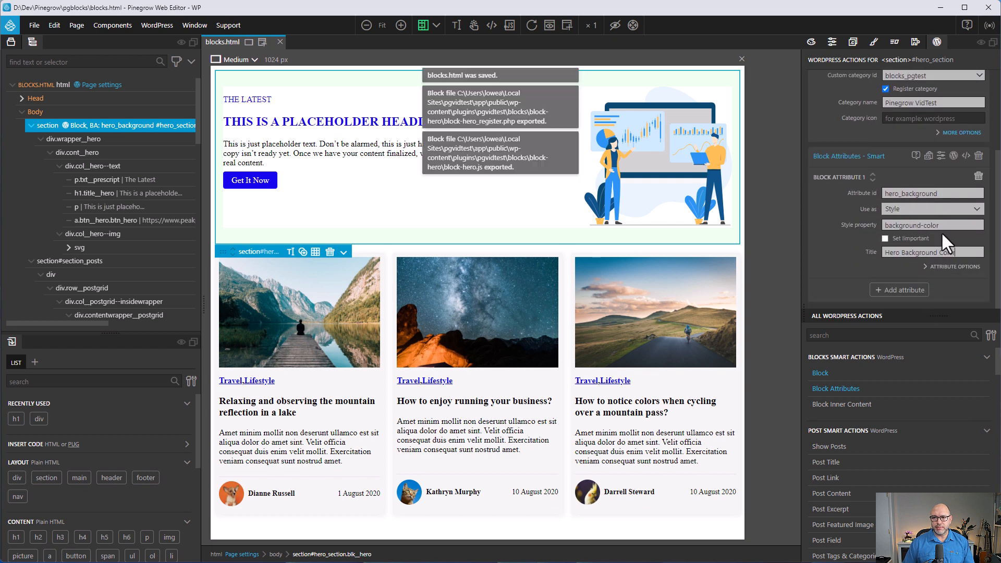
left_click(157, 26)
left_click(158, 45)
Switch to the browser, reload the Front Page editor, and run block recovery on the Hero Block.
key("alt+Tab")
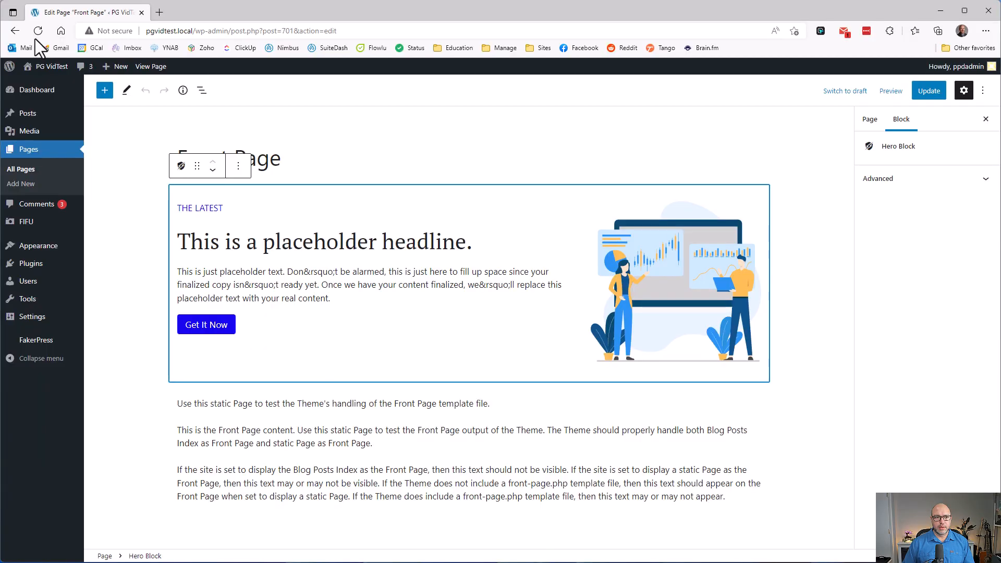
left_click(38, 31)
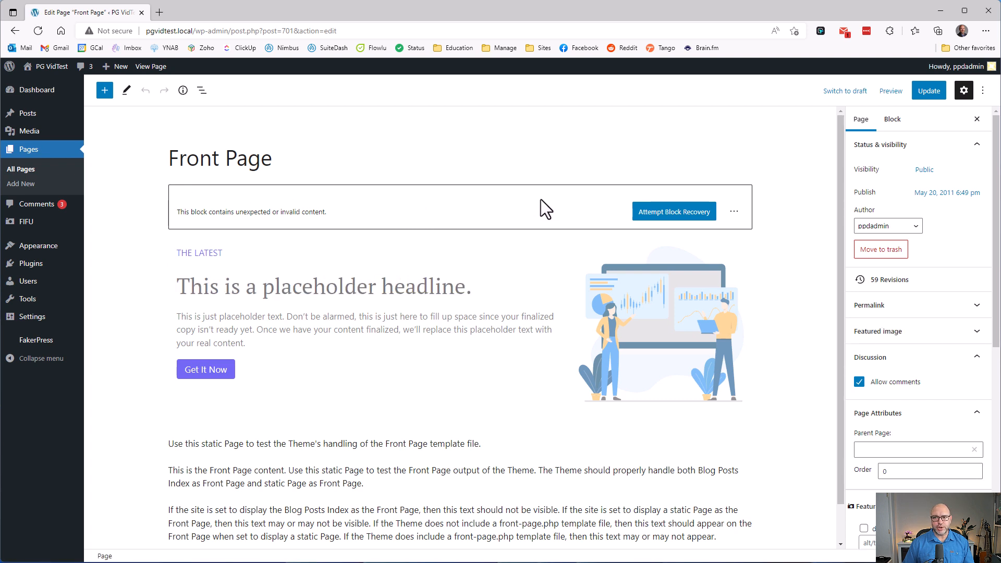
left_click(509, 204)
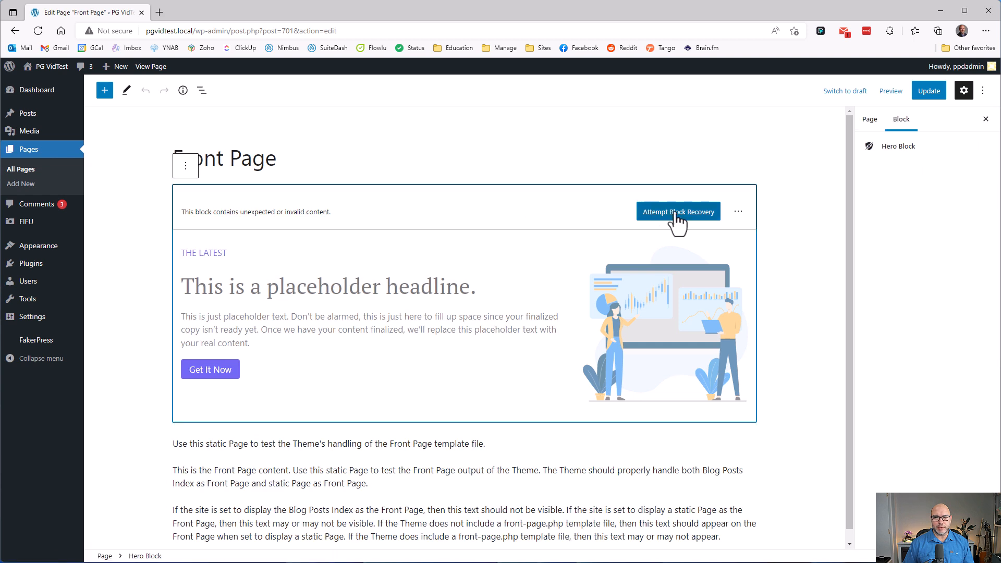
left_click(675, 213)
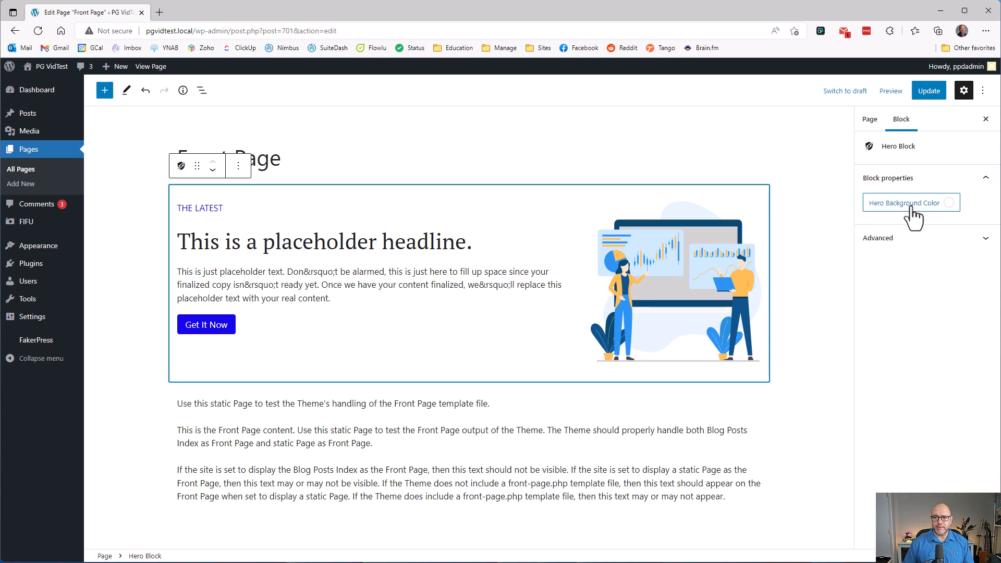
Set the Hero Block's Hero Background Color to #FDE4E4, update the page, and view it on the live site.
left_click(912, 206)
left_click_drag(892, 279, 833, 228)
left_click(930, 91)
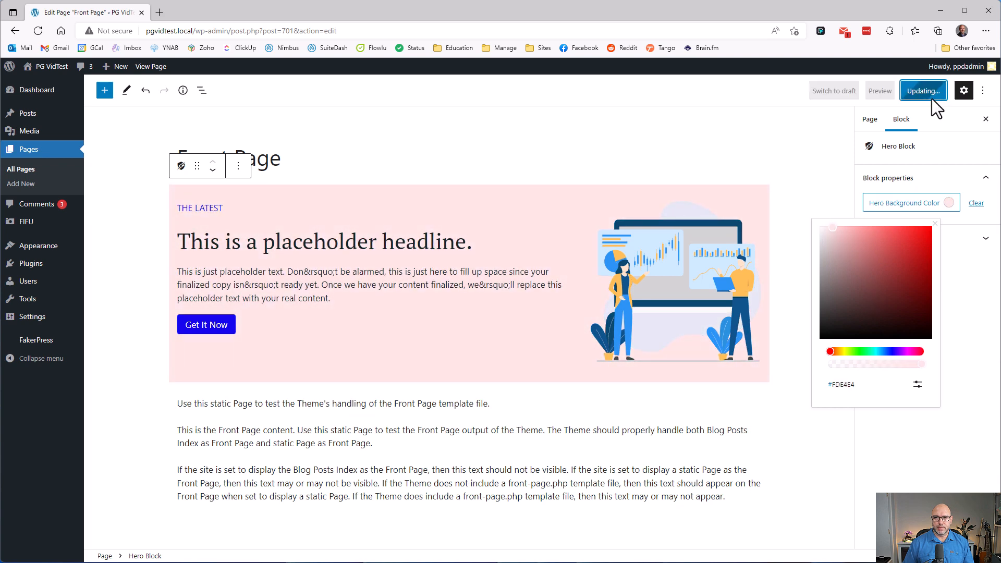
left_click(182, 529)
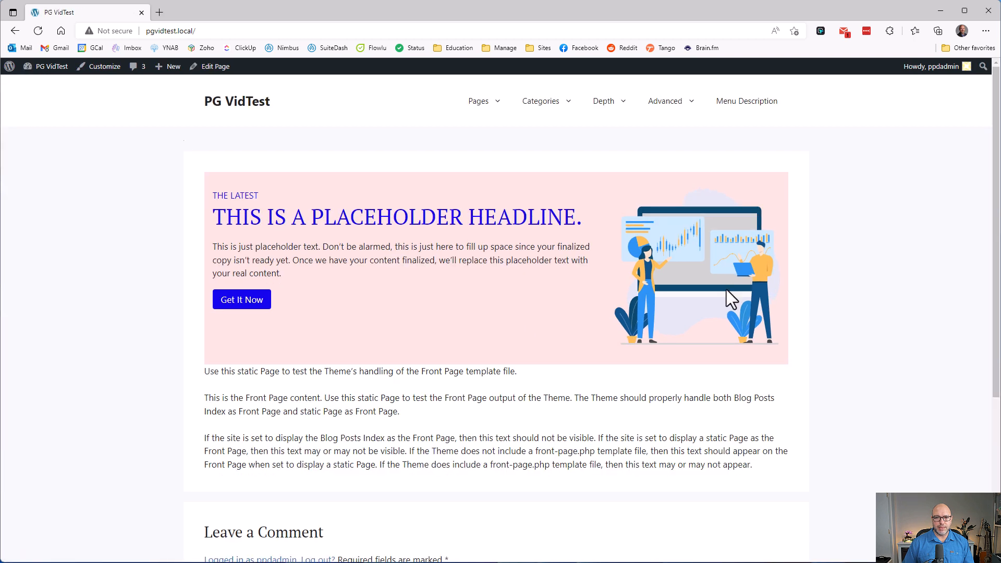
Reopen the Front Page for editing, set the Hero Block's Hero Background Color to #FAFAFA, and update the page.
left_click(215, 67)
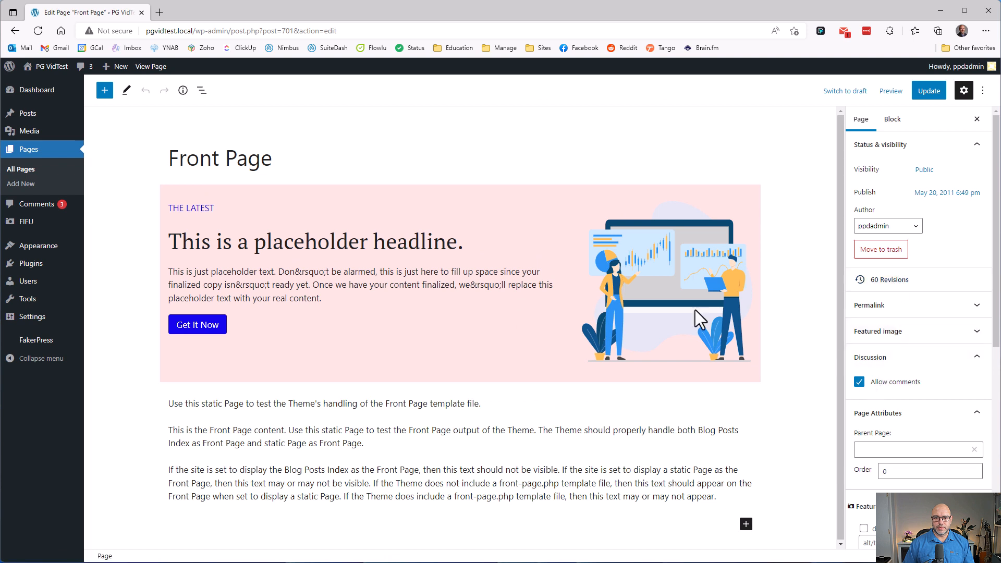
left_click(551, 212)
left_click(914, 204)
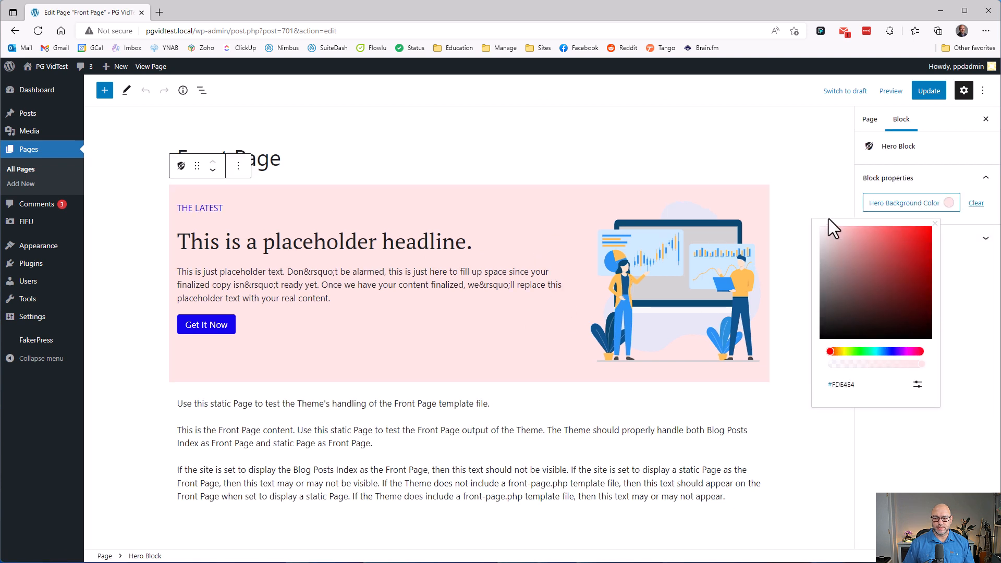
left_click_drag(832, 230, 813, 229)
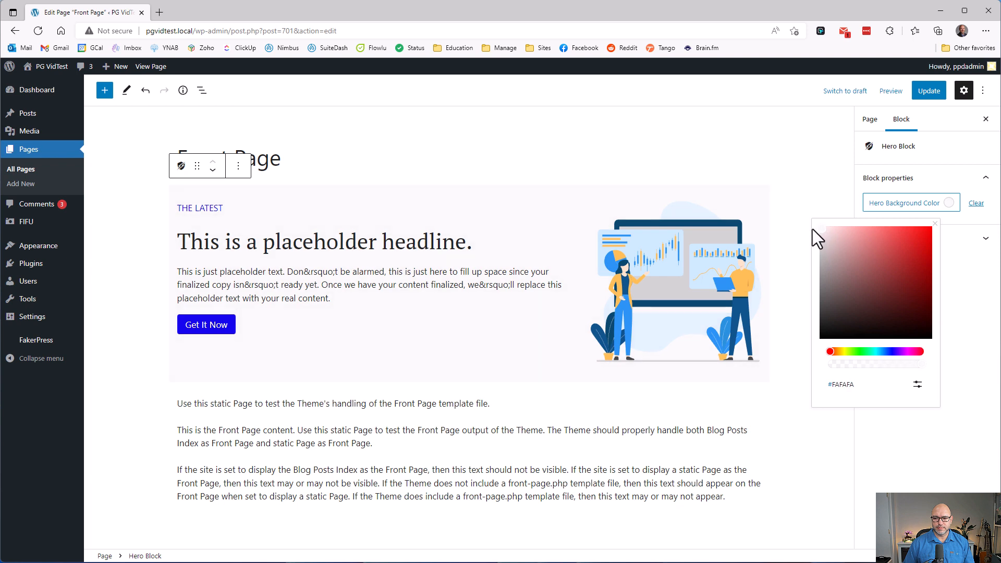
left_click(917, 215)
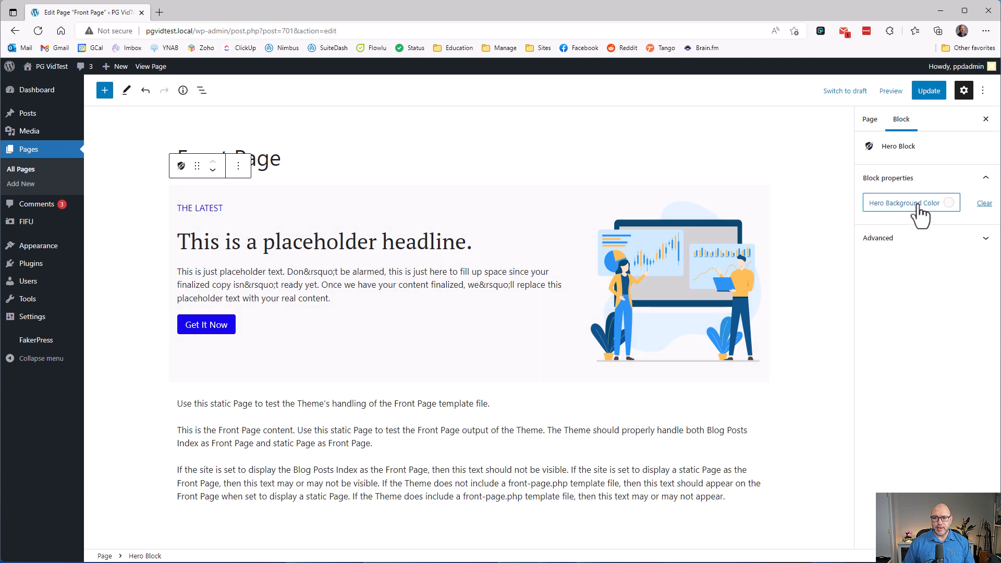
key("ctrl+s")
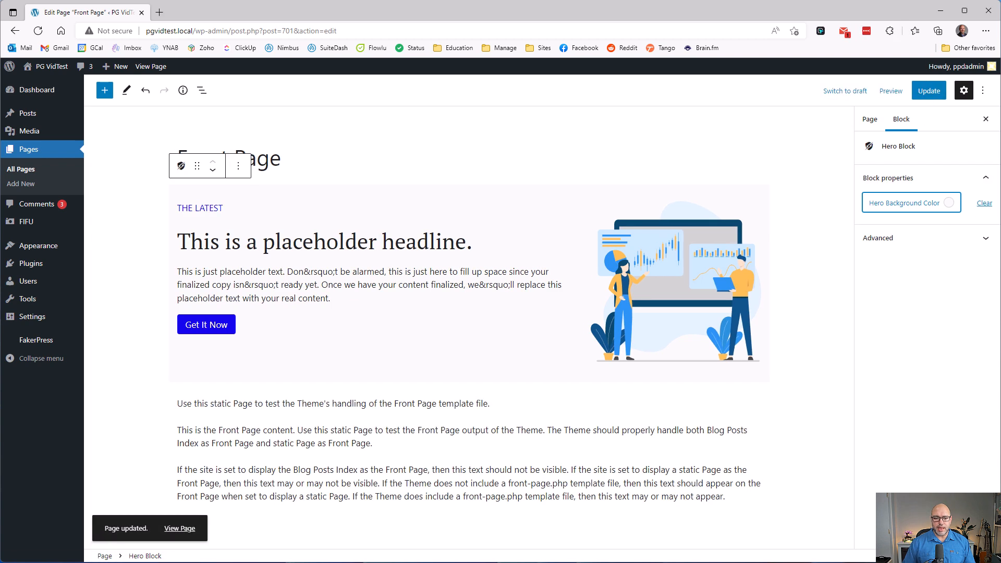
Switch to Pinegrow and examine the attribute options and available control types of the hero_background attribute.
key("alt+Tab")
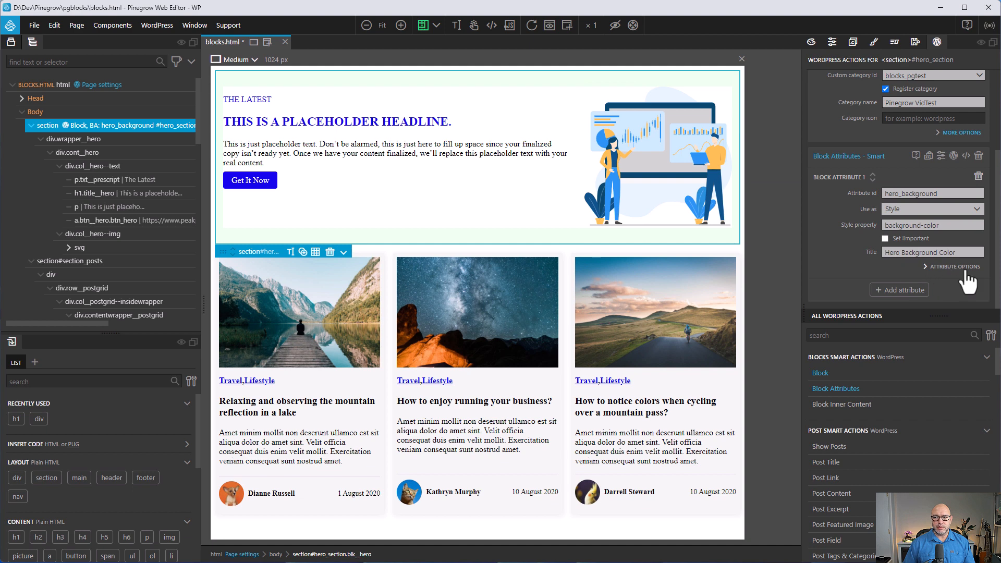
left_click(947, 267)
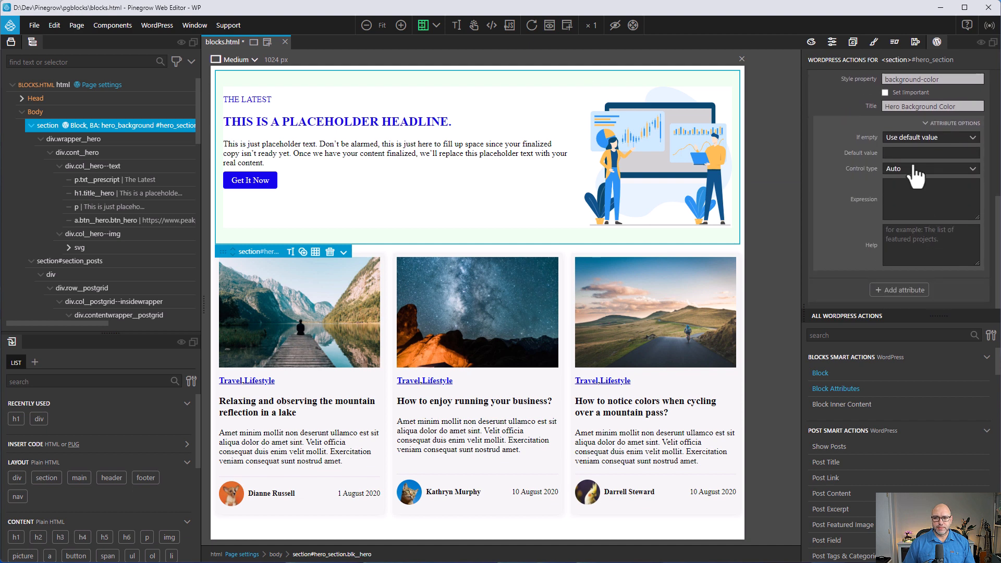
left_click(965, 170)
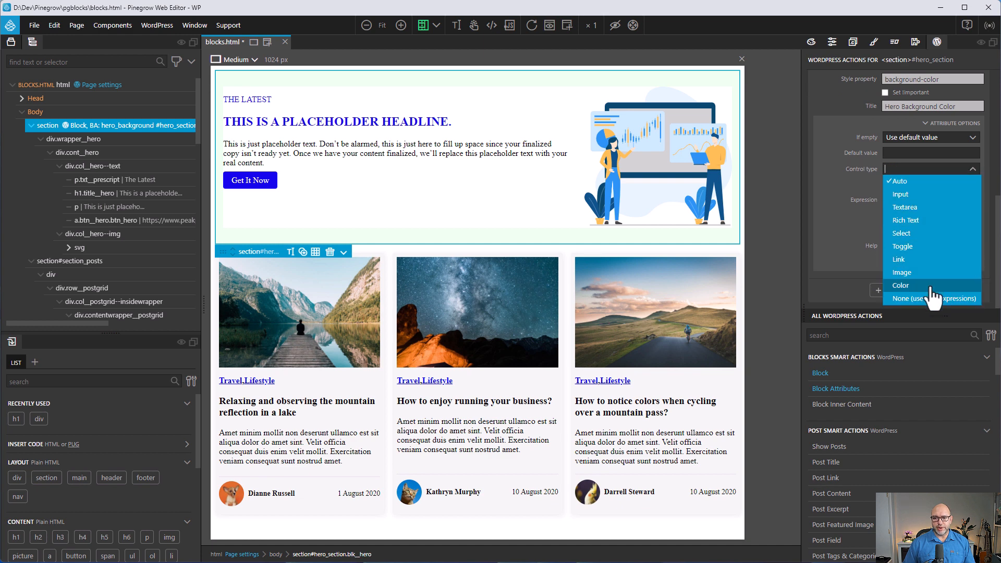
left_click(831, 180)
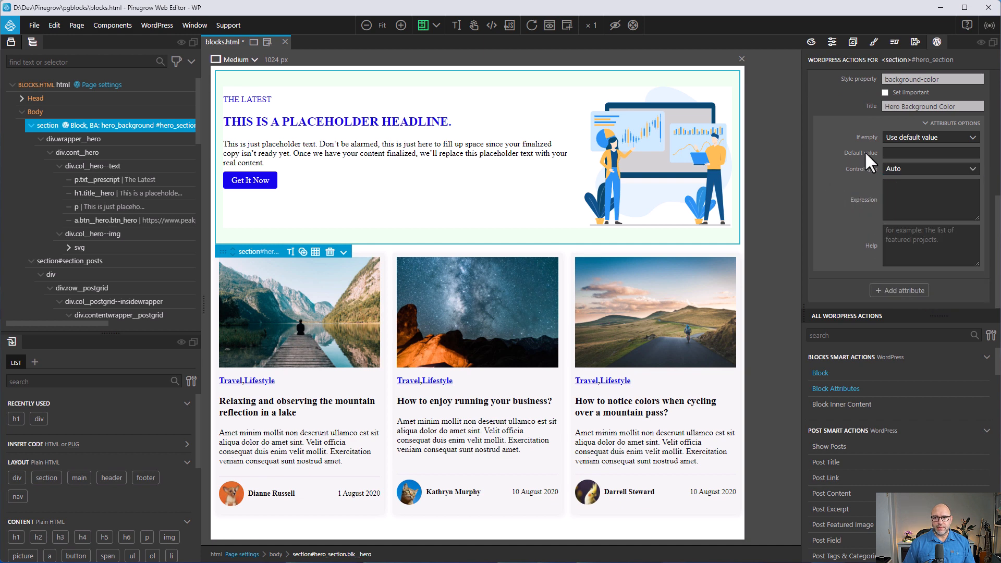
scroll(907, 198, "up", 5)
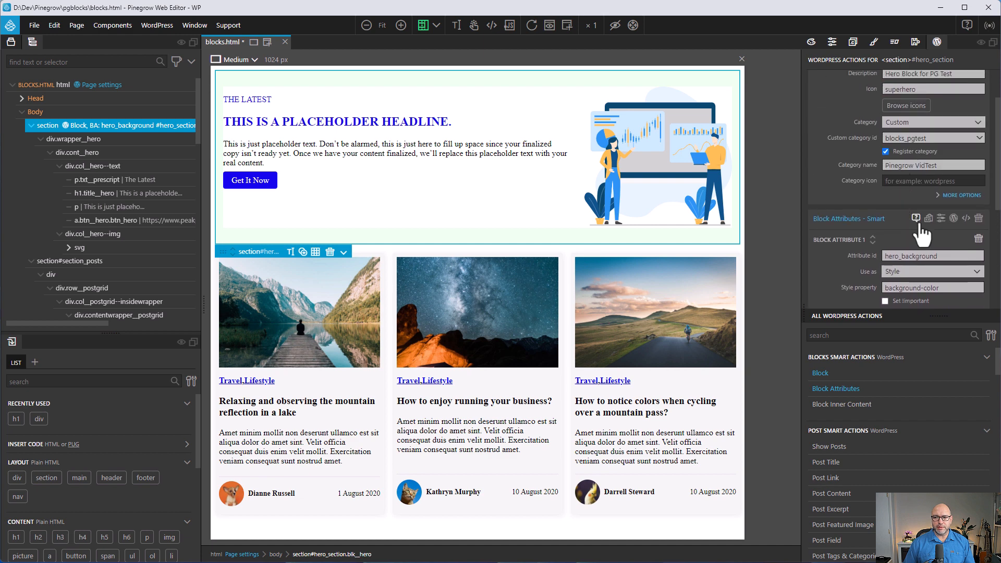
left_click(951, 228)
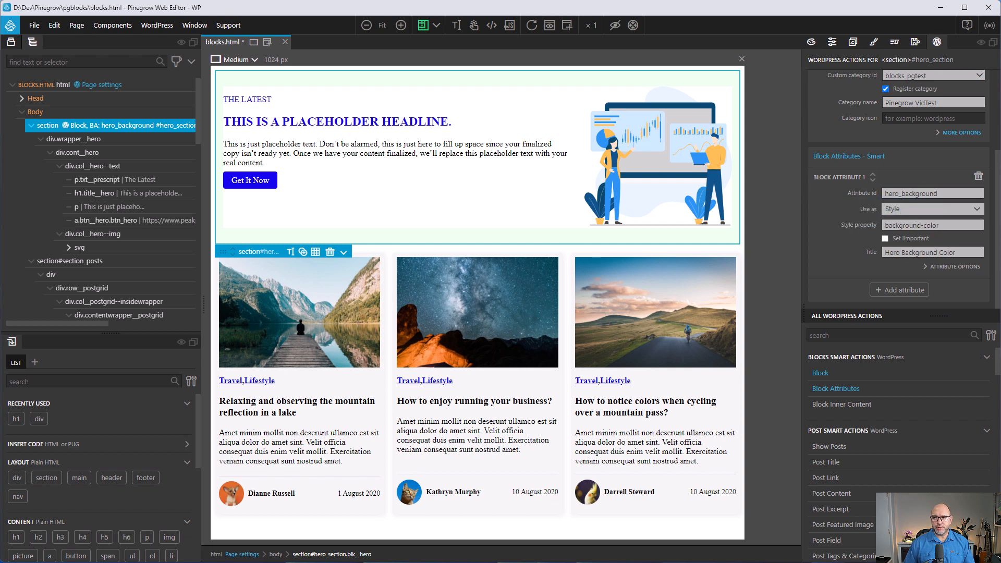
Add a Block Attributes action to the hero's h1 heading with the id hero_title, used as Content, and save blocks.html.
left_click(402, 120)
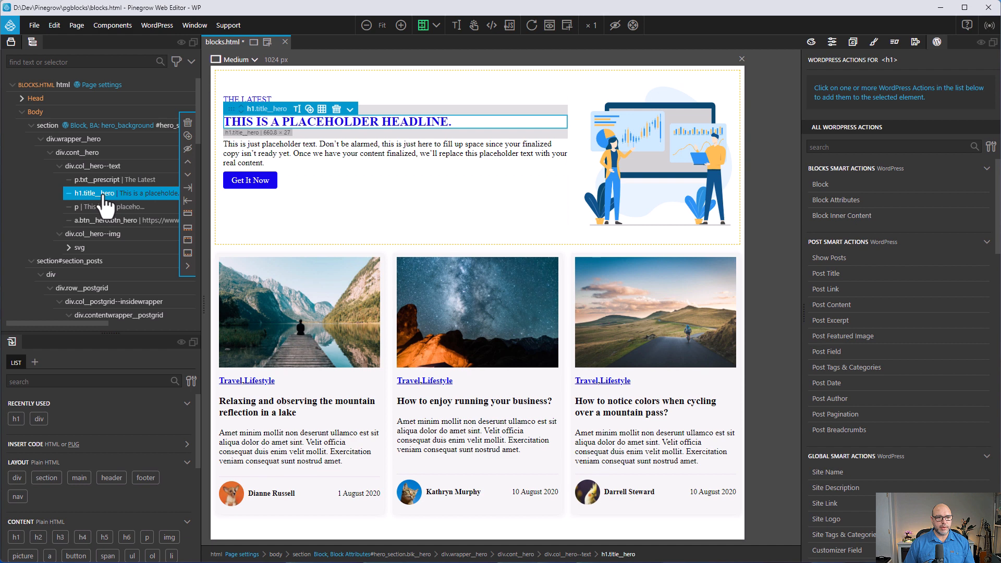
left_click(849, 203)
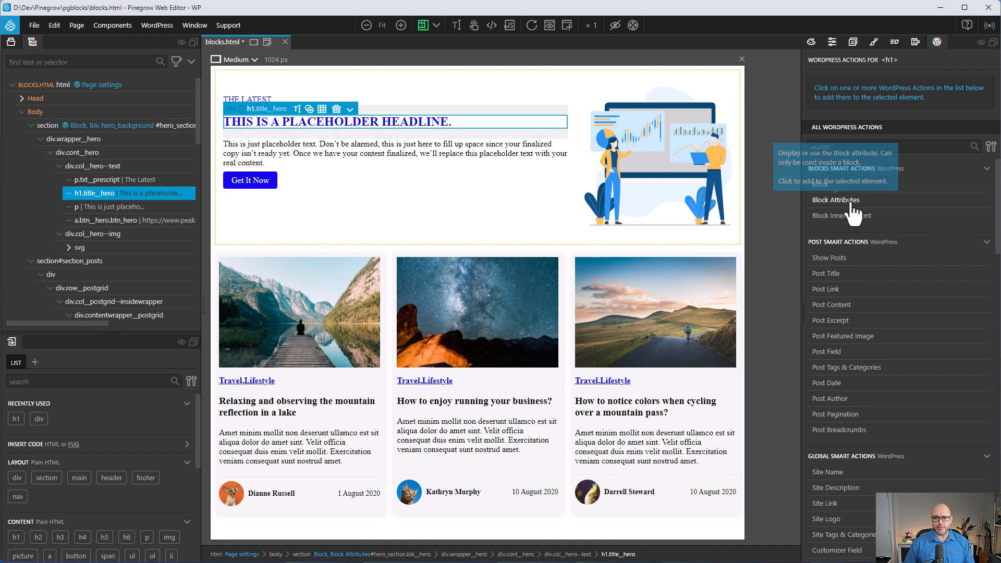
left_click(910, 120)
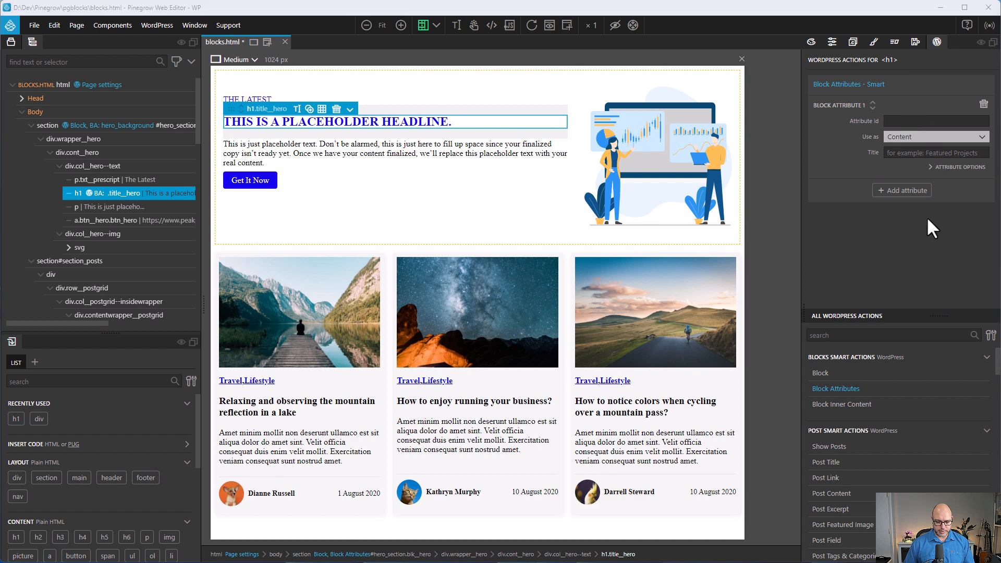
left_click(935, 121)
type("hero_title")
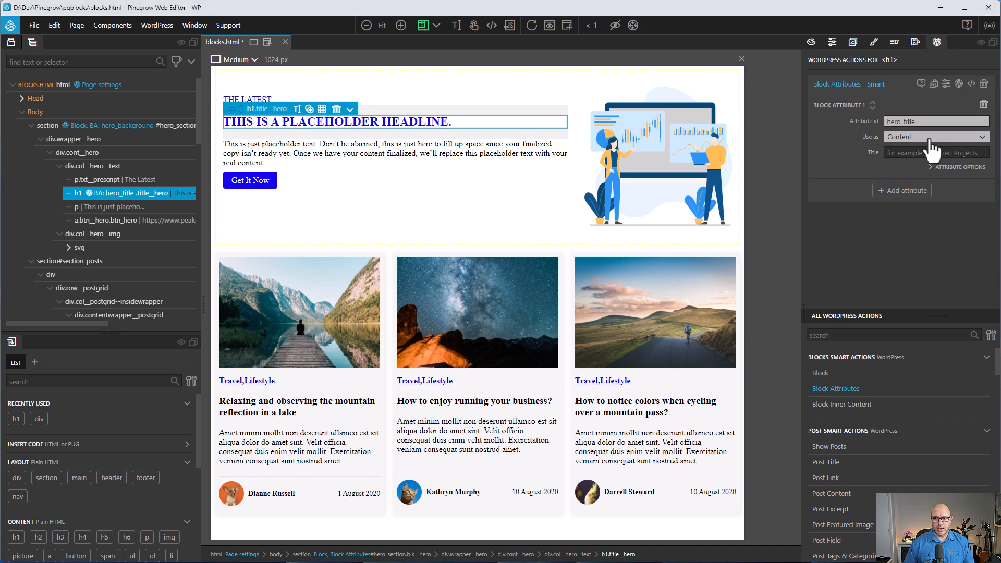
left_click(957, 139)
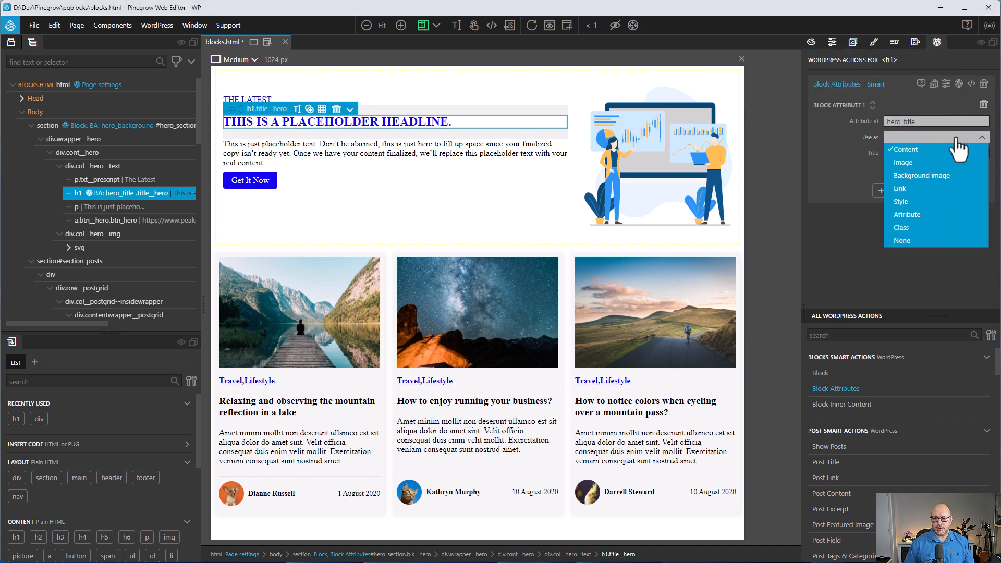
left_click(916, 150)
key("ctrl+s")
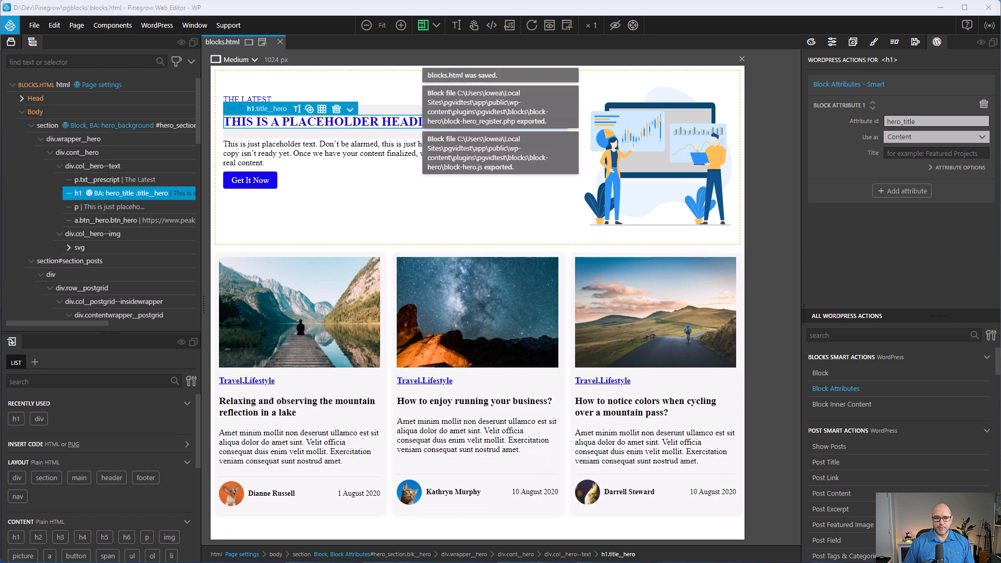
Switch to the Front Page editor, try to overwrite the Hero Block's headline directly in the block with dasdasd, and undo it.
key("alt+Tab")
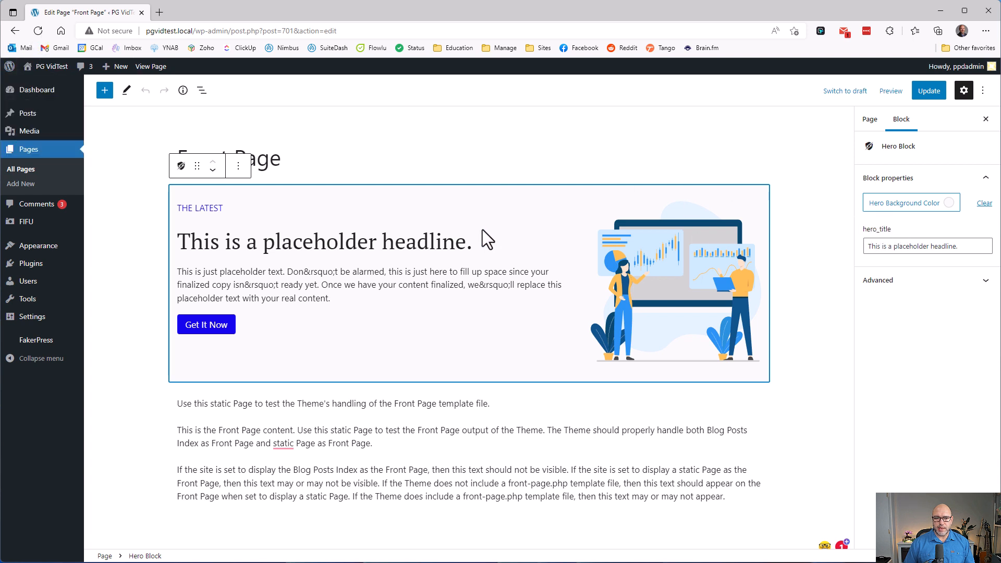
left_click(436, 240)
triple_click(338, 240)
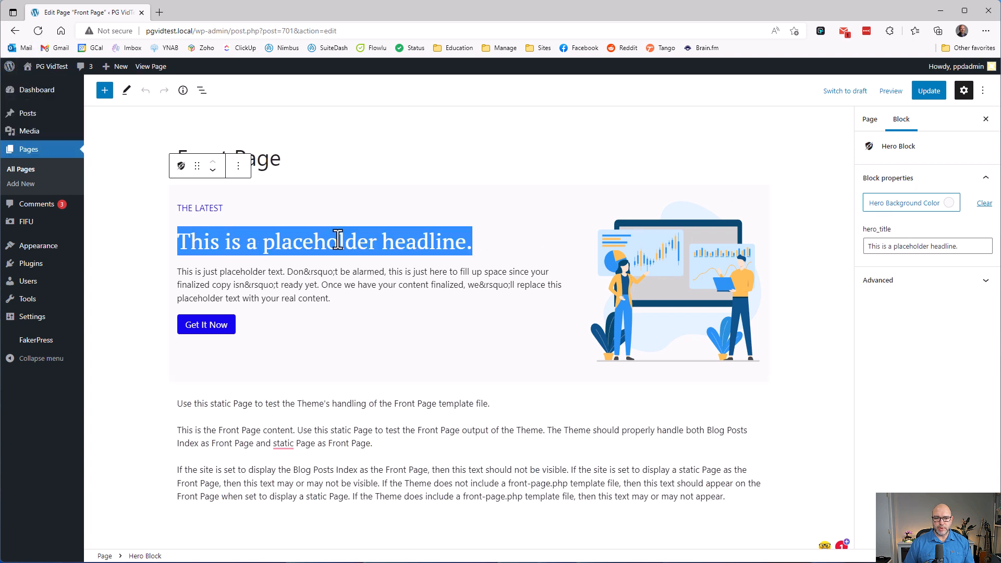
type("dasdasd")
key("ctrl+z")
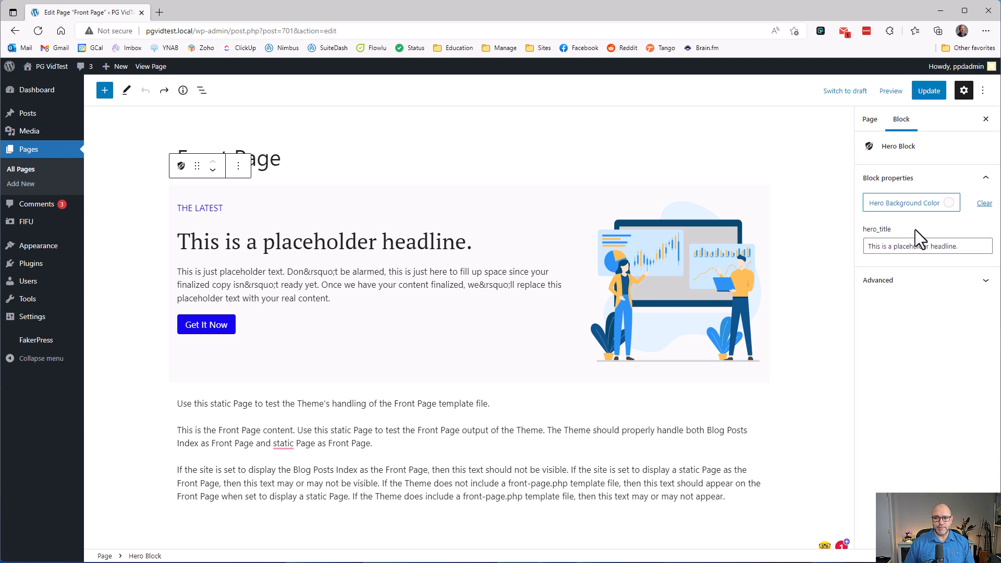
Switch to Pinegrow, give the h1's hero_title attribute the title Hero Title, and save blocks.html.
key("alt+Tab")
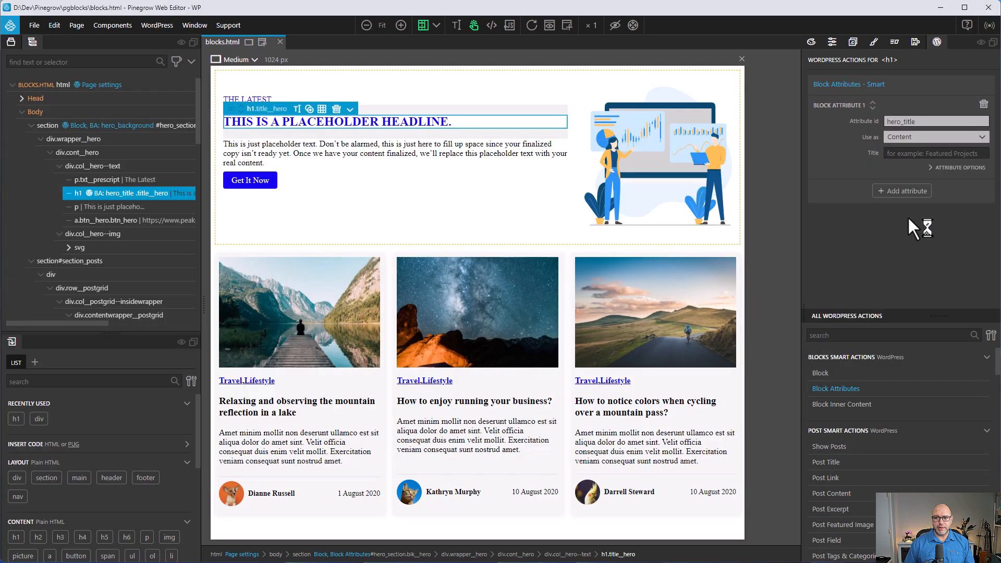
left_click(895, 152)
key("alt+Tab")
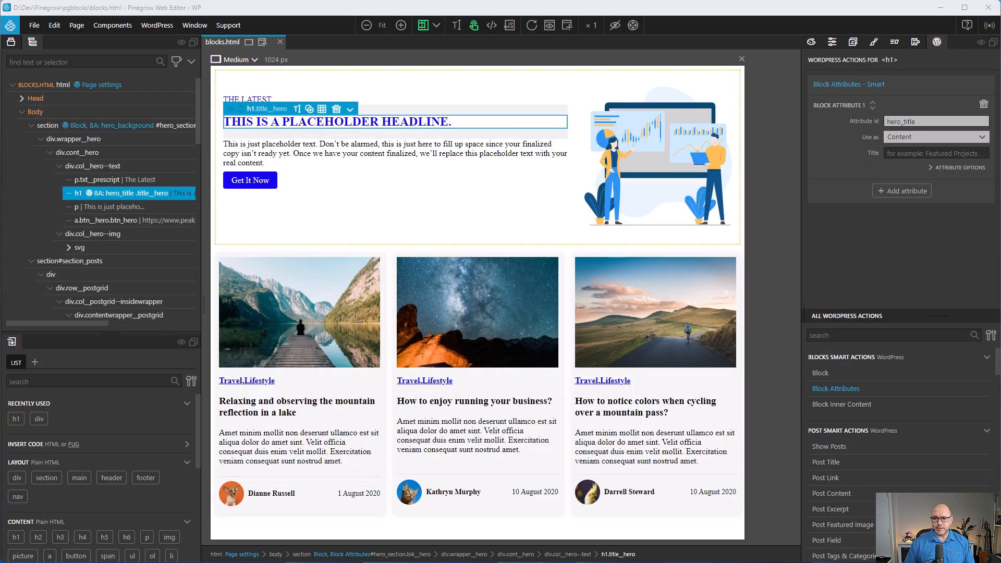
left_click(918, 153)
type("Hero Title")
key("ctrl+s")
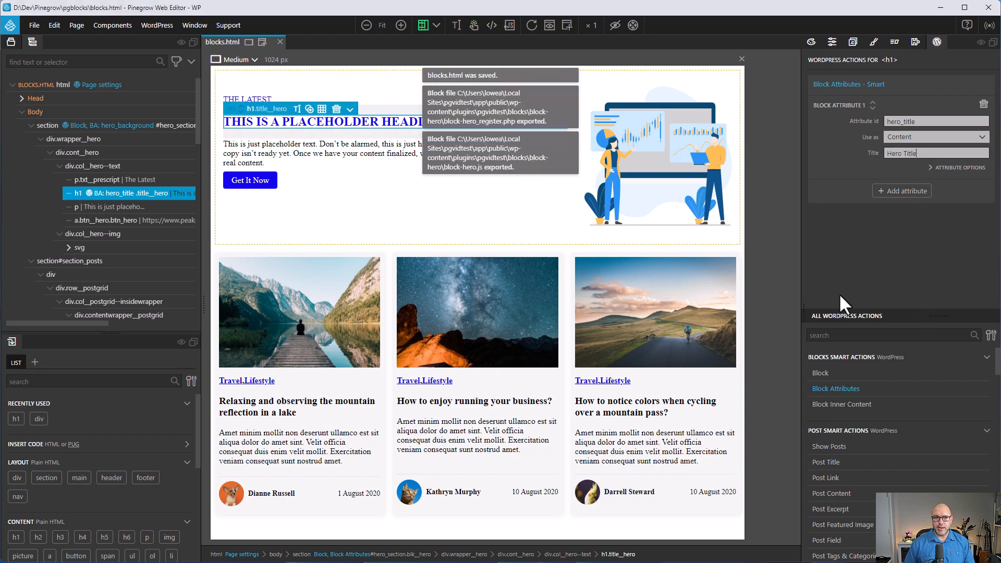
Switch back to the browser and reload the Front Page editor, discarding its unsaved changes.
key("alt+Tab")
key("ctrl+r")
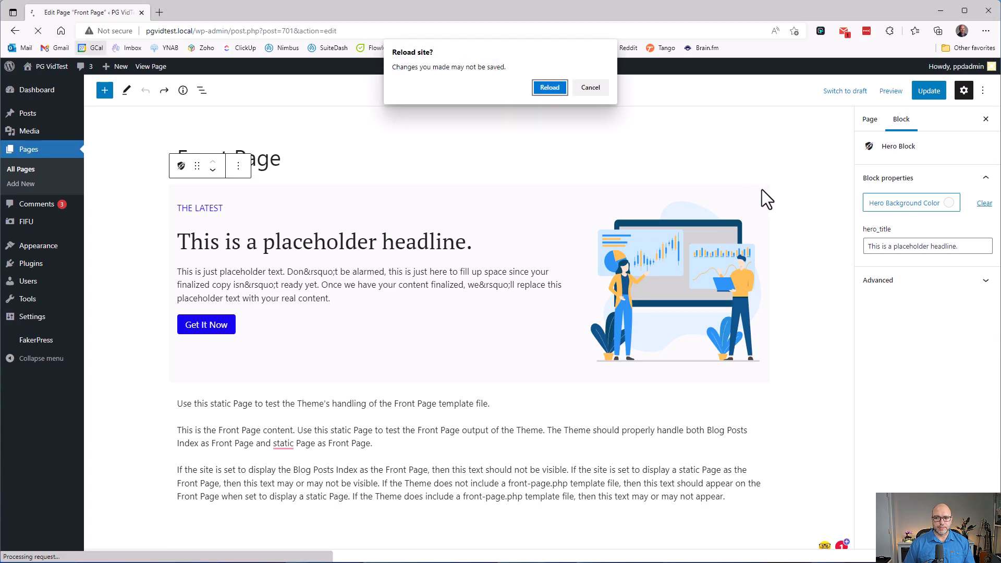
left_click(548, 88)
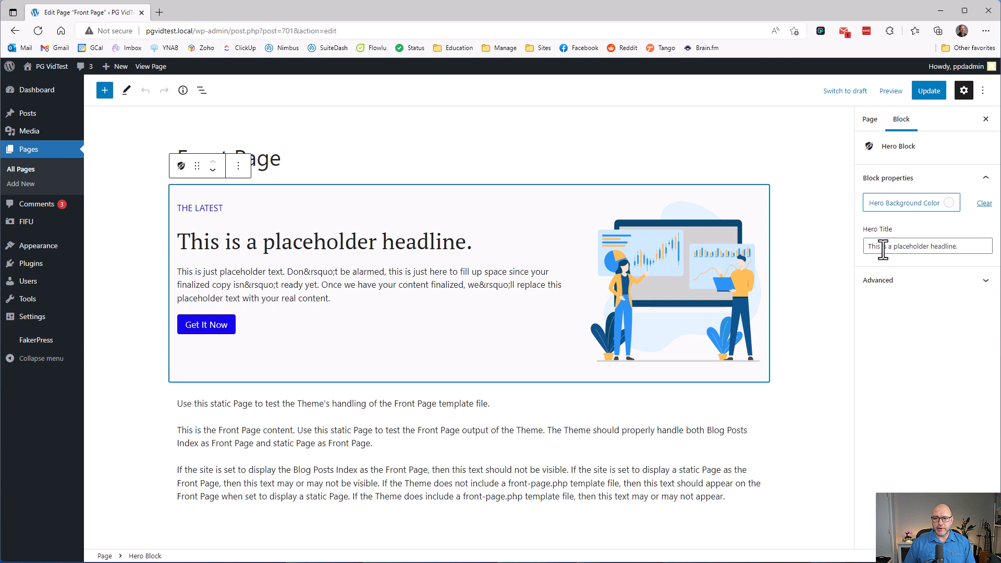
Change the Hero Block's Hero Title to "This is a awesome headline.", update the page, and view it on the live site.
double_click(912, 247)
type("awesome")
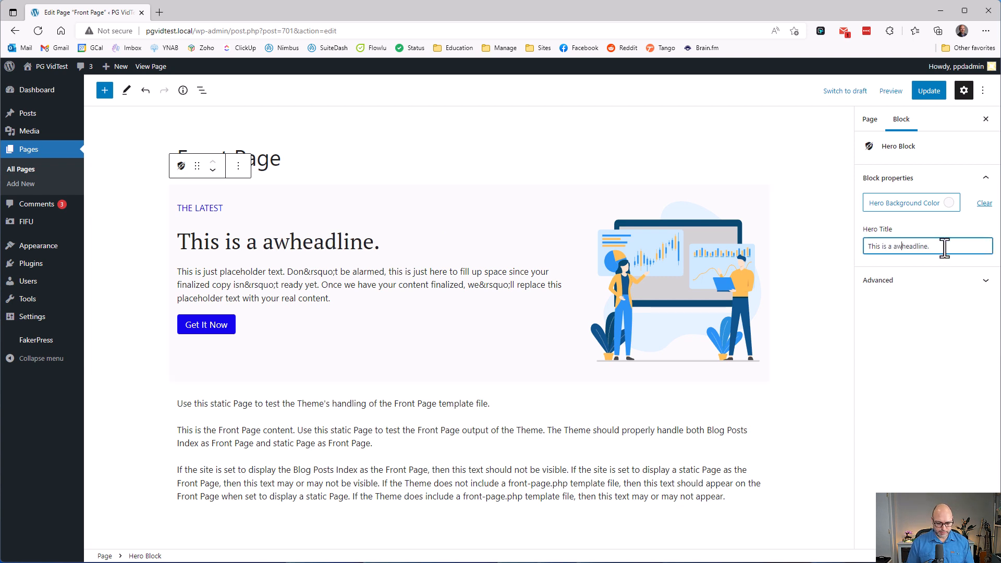
left_click(930, 91)
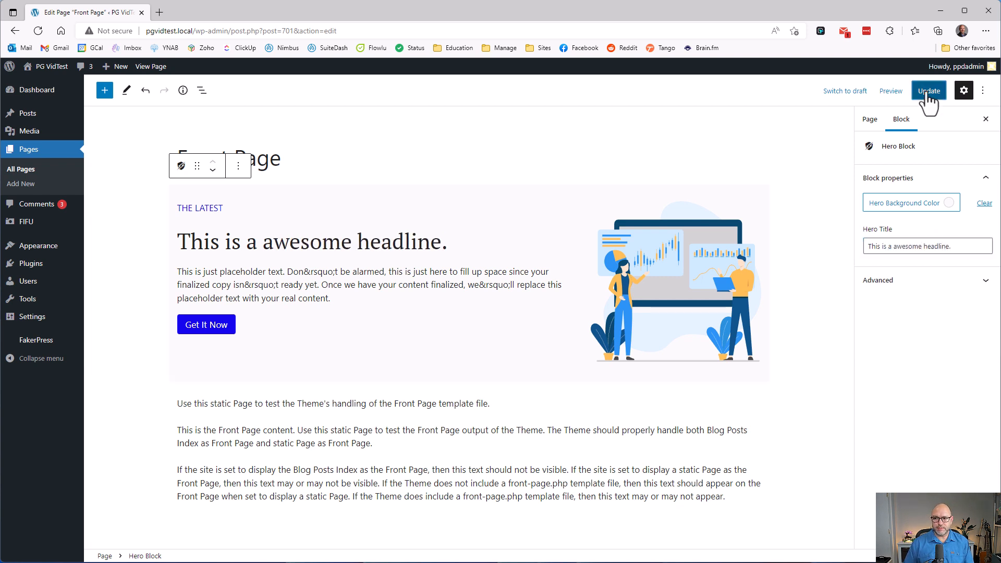
right_click(181, 531)
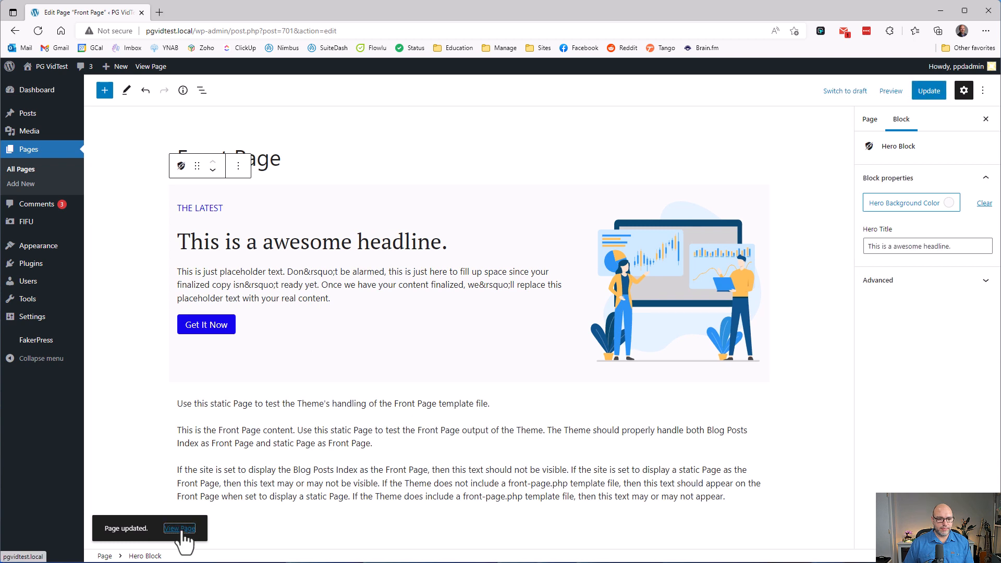
left_click(261, 220)
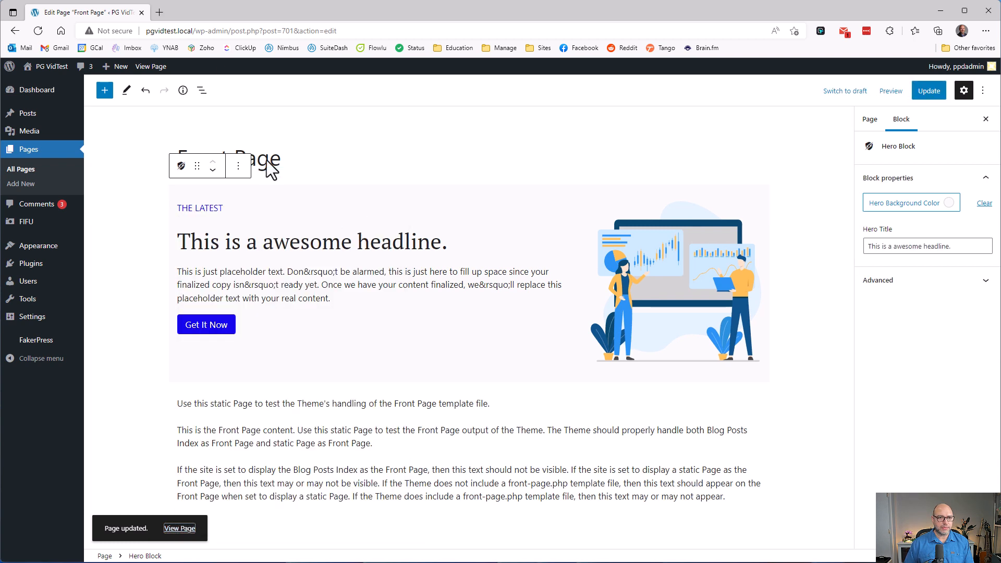
left_click(207, 10)
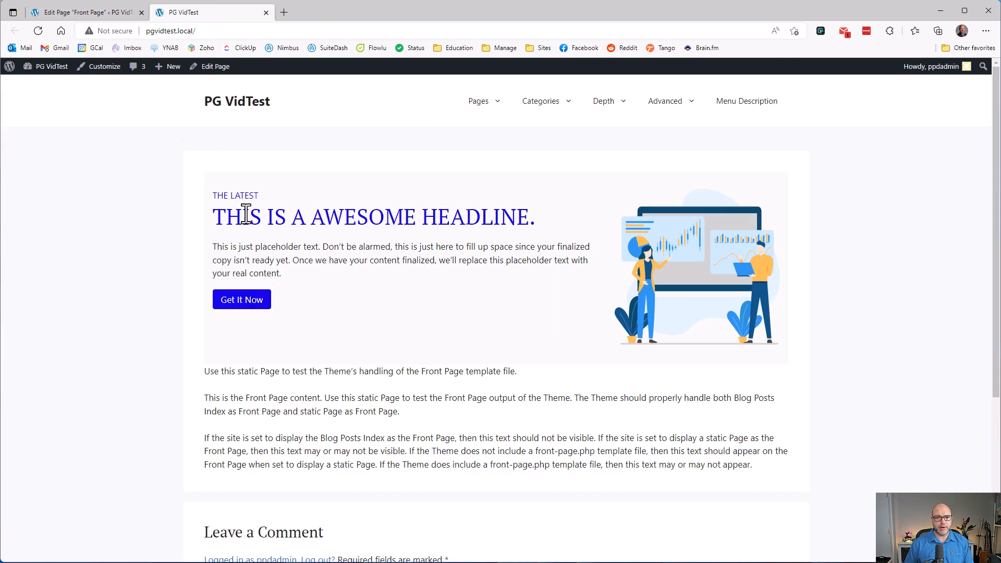
Correct the Hero Title to "This is an awesome headline." in the Front Page editor and compare the headline with the live page.
left_click(105, 14)
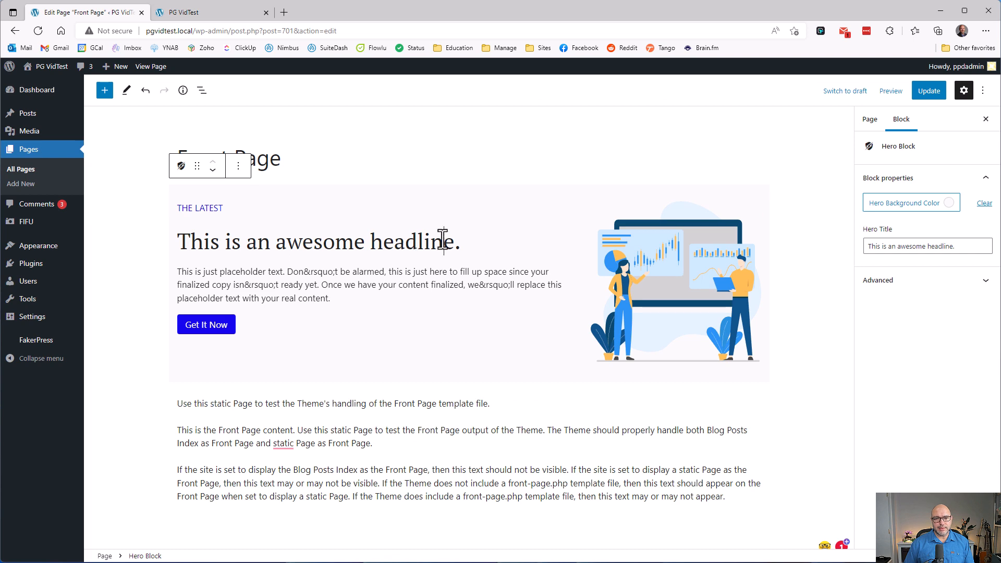
left_click(236, 13)
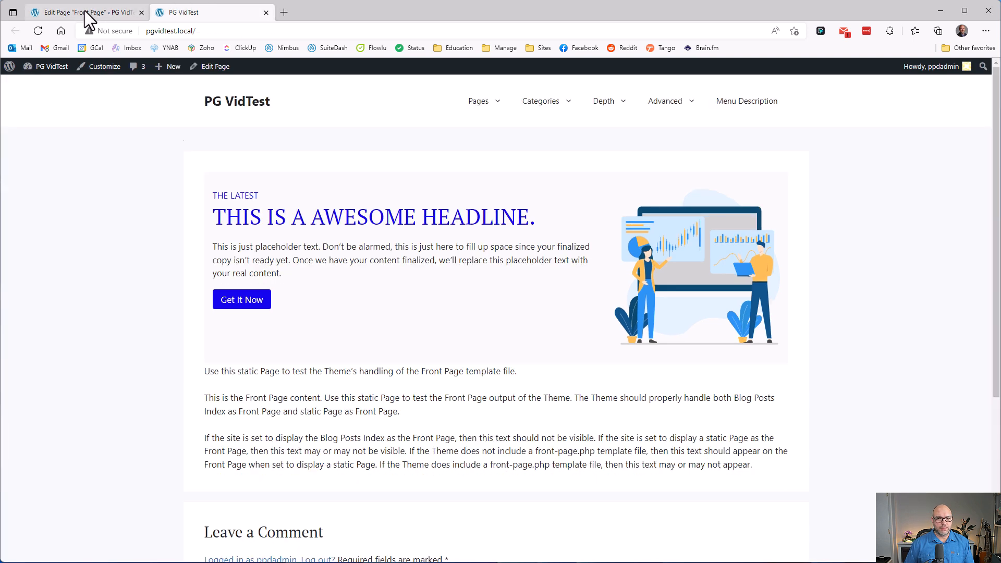
left_click(84, 11)
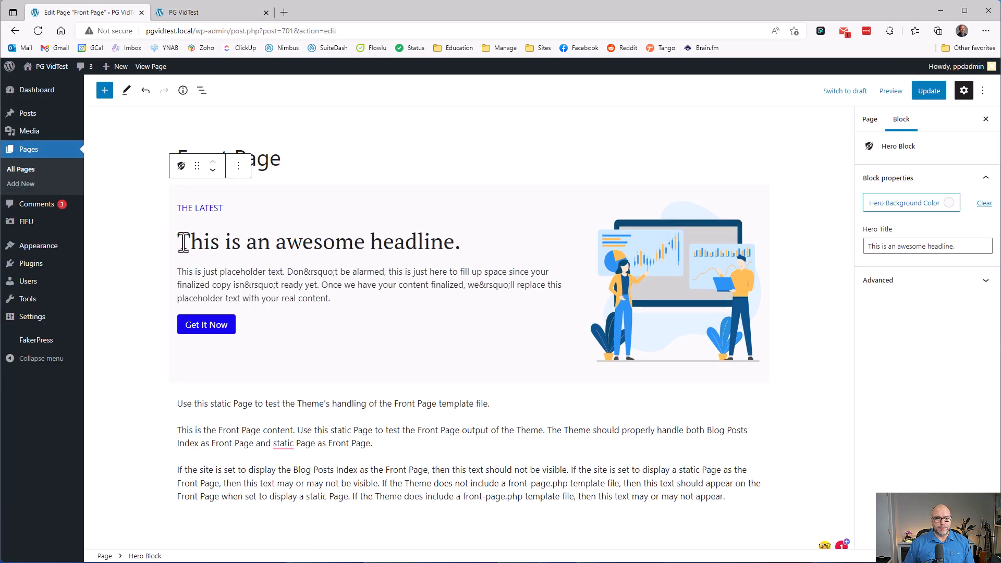
Compare the hero headline in the page editor with the live front page, and save the page.
mouse_move(191, 242)
left_mouse_down()
mouse_move(208, 242)
mouse_move(178, 241)
left_mouse_up()
left_click(237, 243)
left_click(238, 245)
left_click(356, 245)
left_click(462, 248)
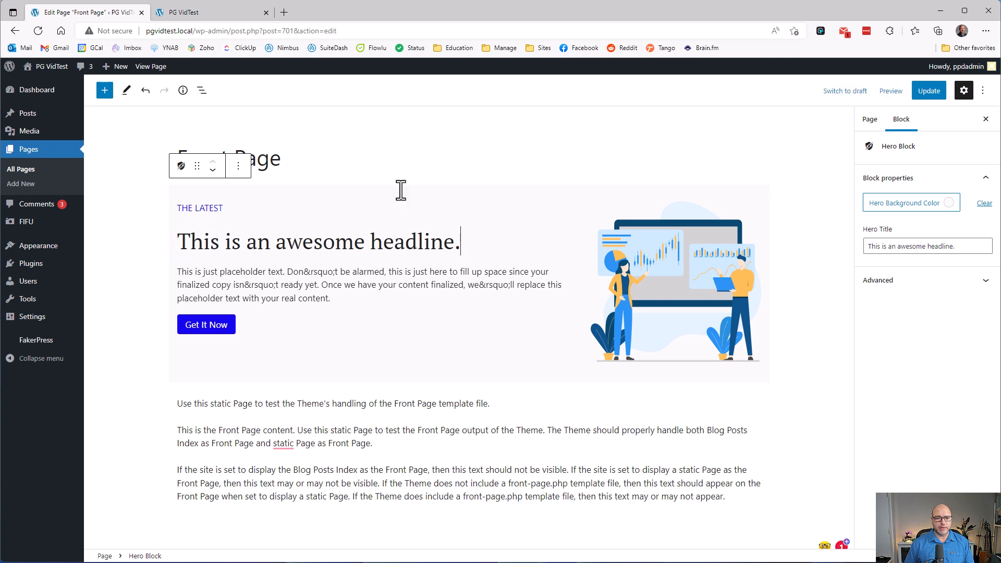
left_click(227, 11)
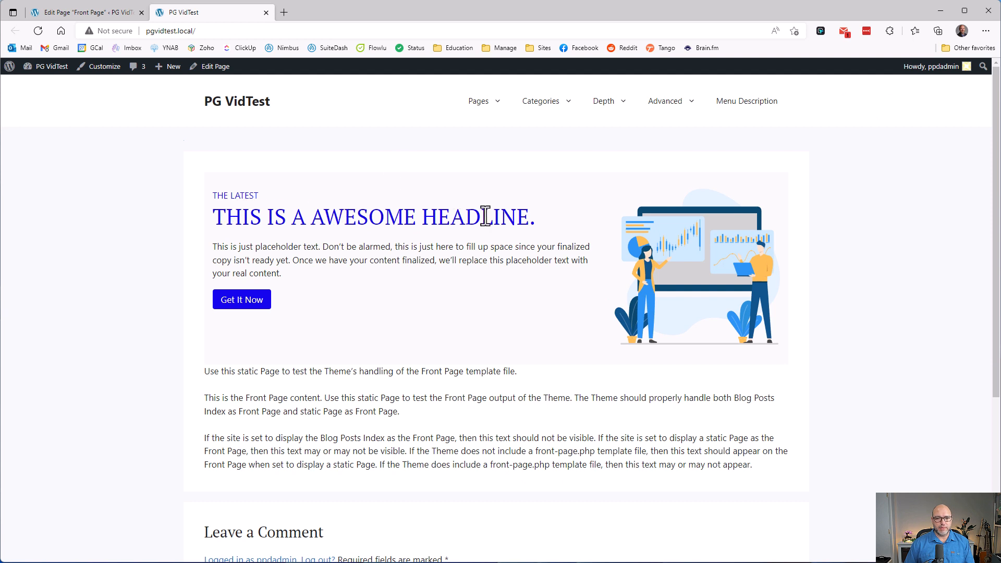
left_click(85, 13)
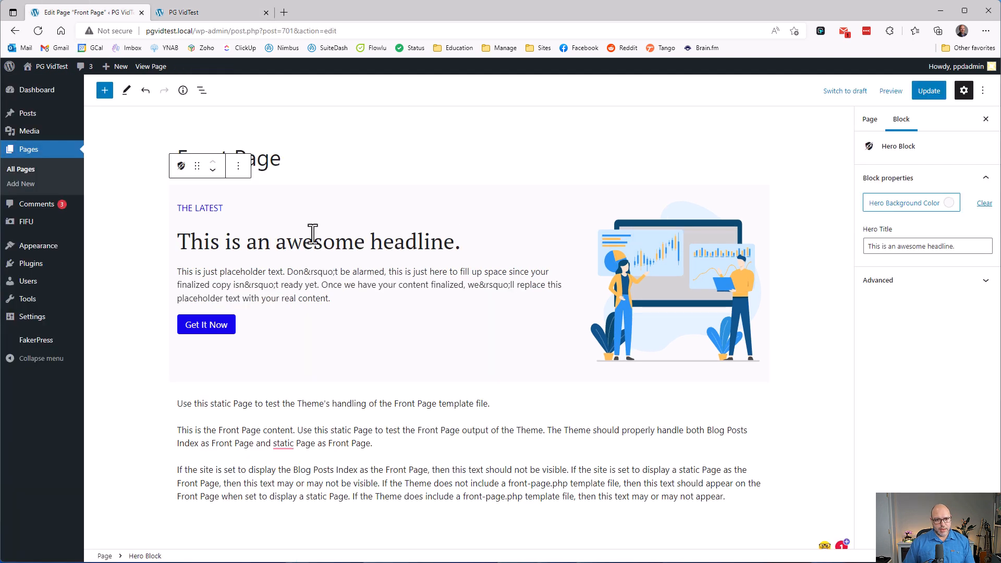
key("ctrl+s")
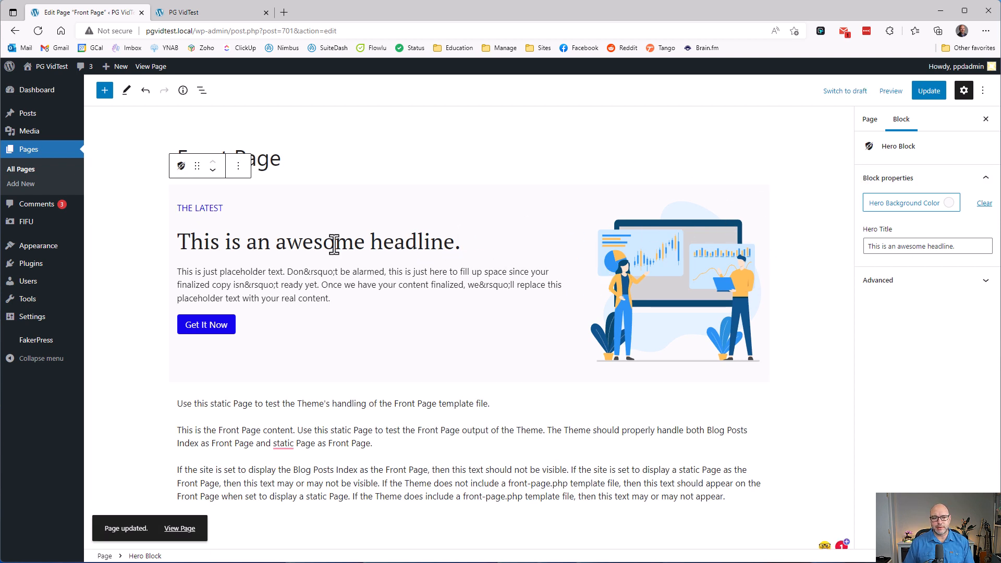
left_click(494, 248)
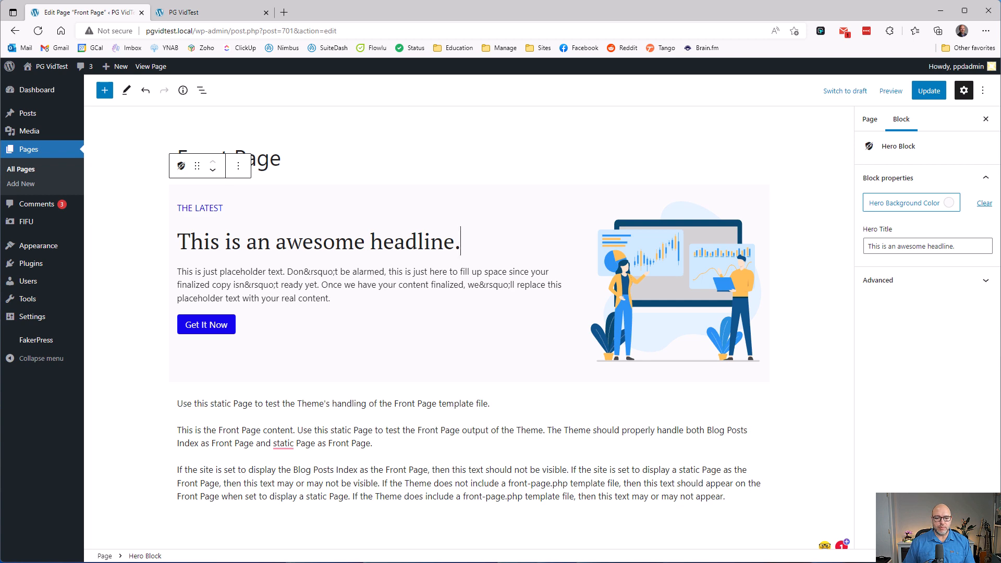
Switch to Pinegrow, set the hero section block's editor style to css/style.css, and save blocks.html.
key("alt+Tab")
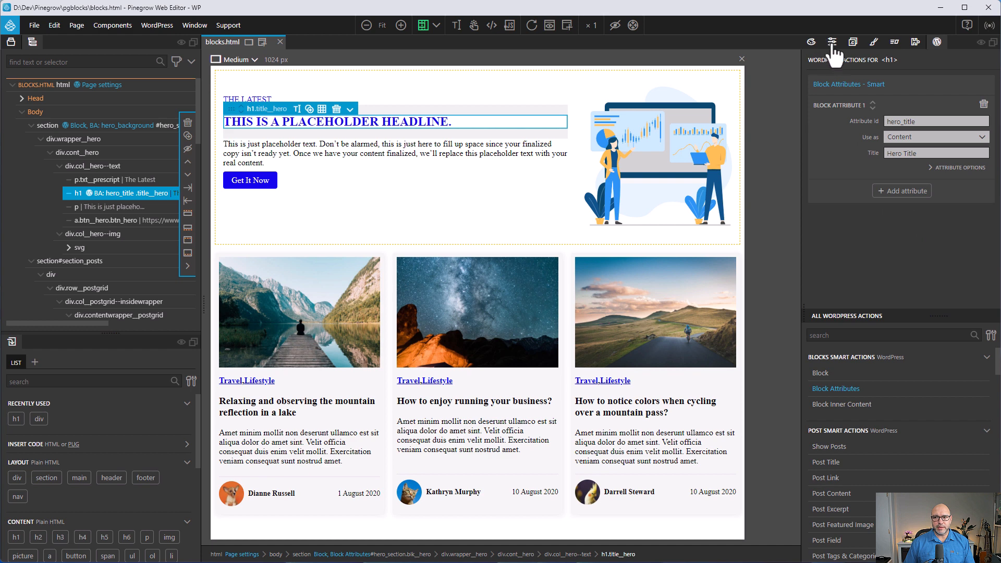
left_click(127, 130)
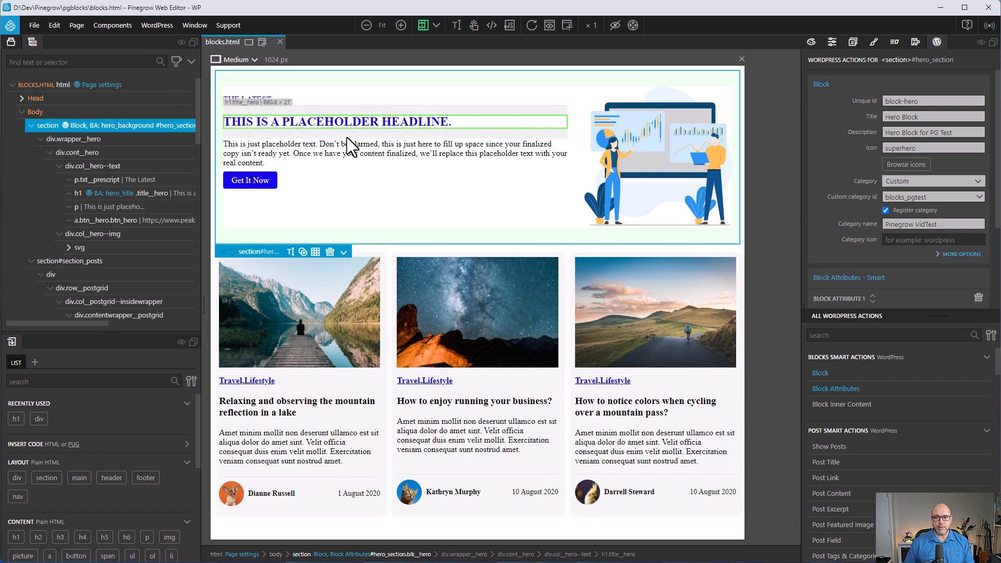
left_click(953, 256)
scroll(944, 209, "down", 5)
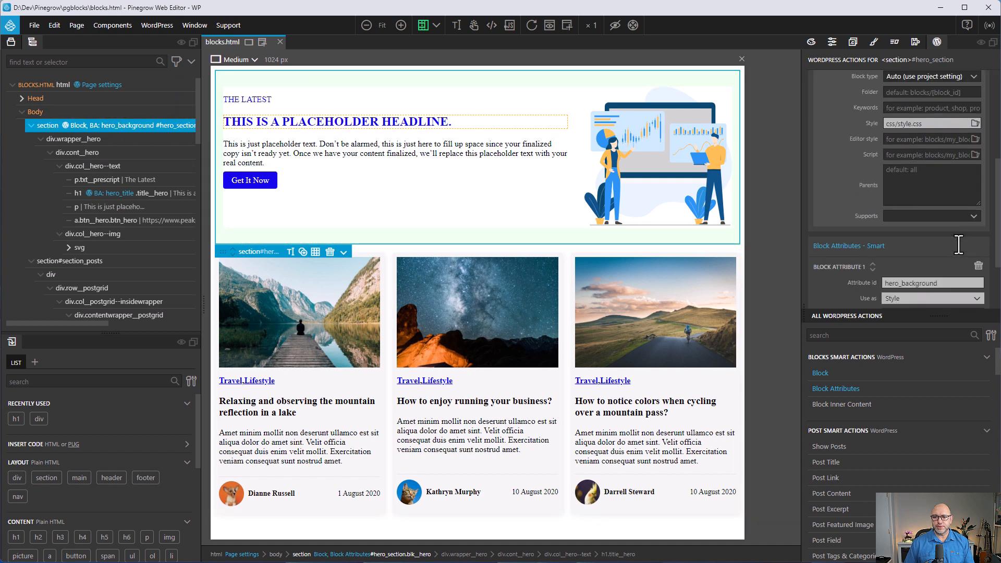
left_click(937, 109)
key("ctrl+c")
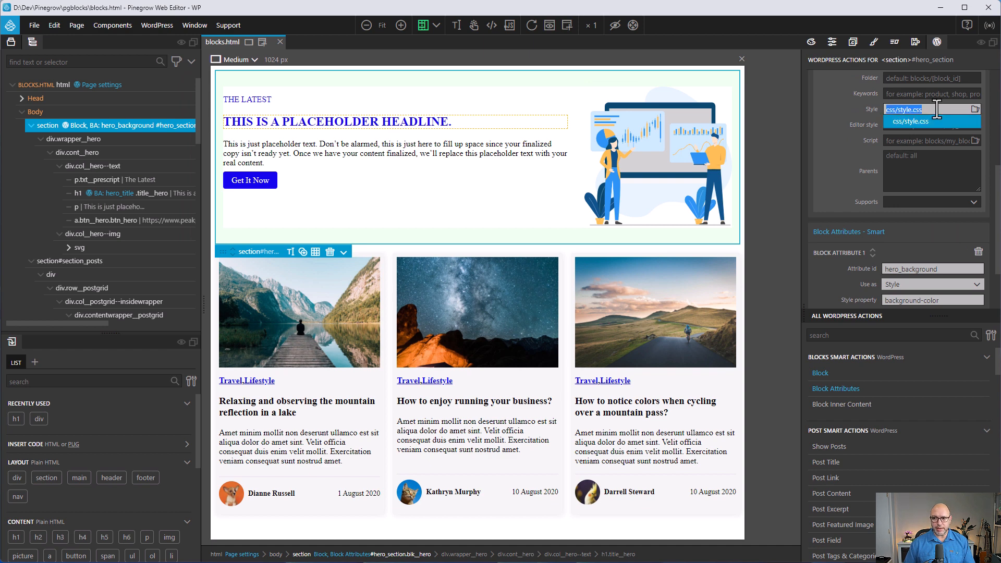
left_click(927, 140)
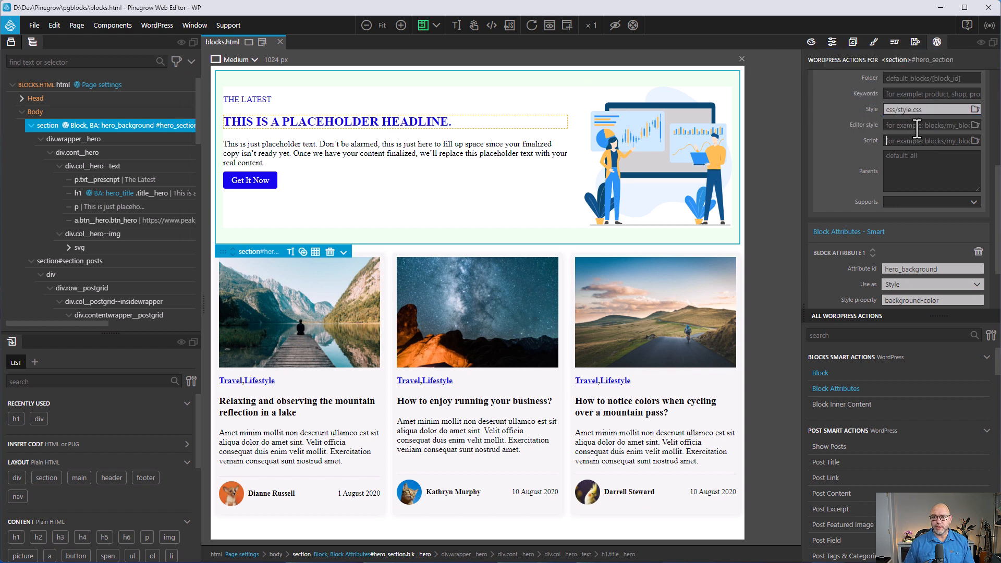
key("ctrl+v")
key("ctrl+s")
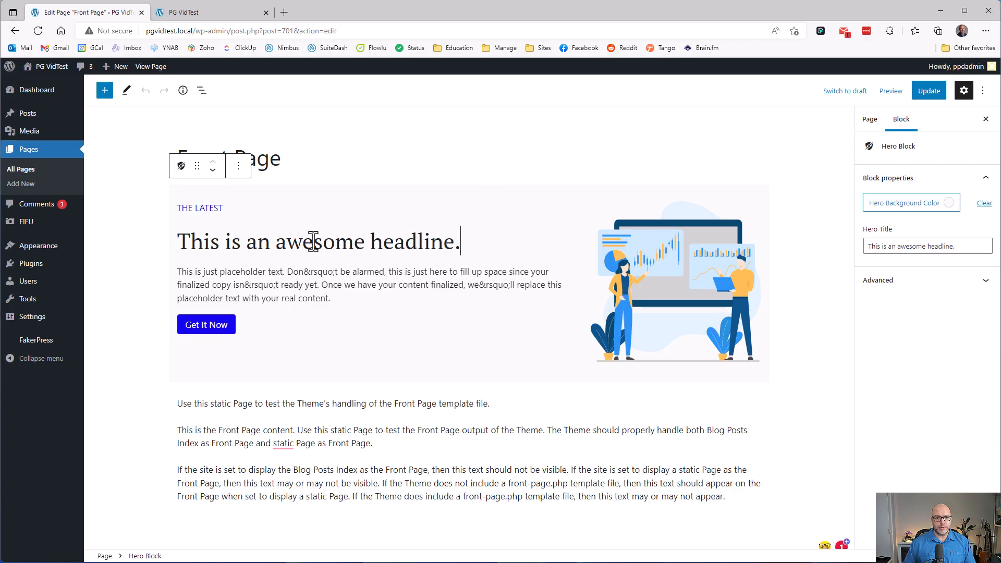
Switch to the browser, reload the Front Page editor, and inspect the CSS rules applied to the hero headline.
left_click(38, 30)
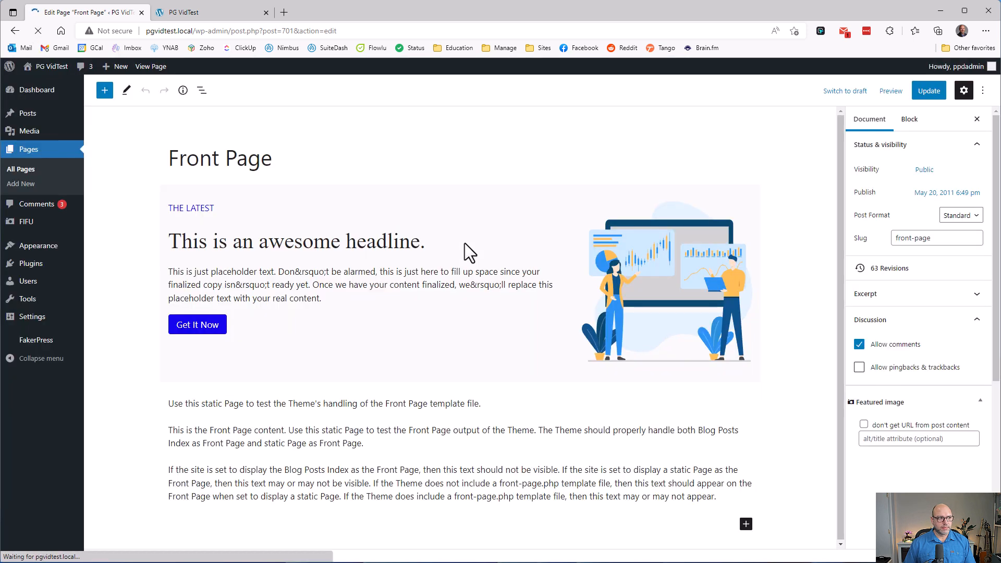
left_click(387, 242)
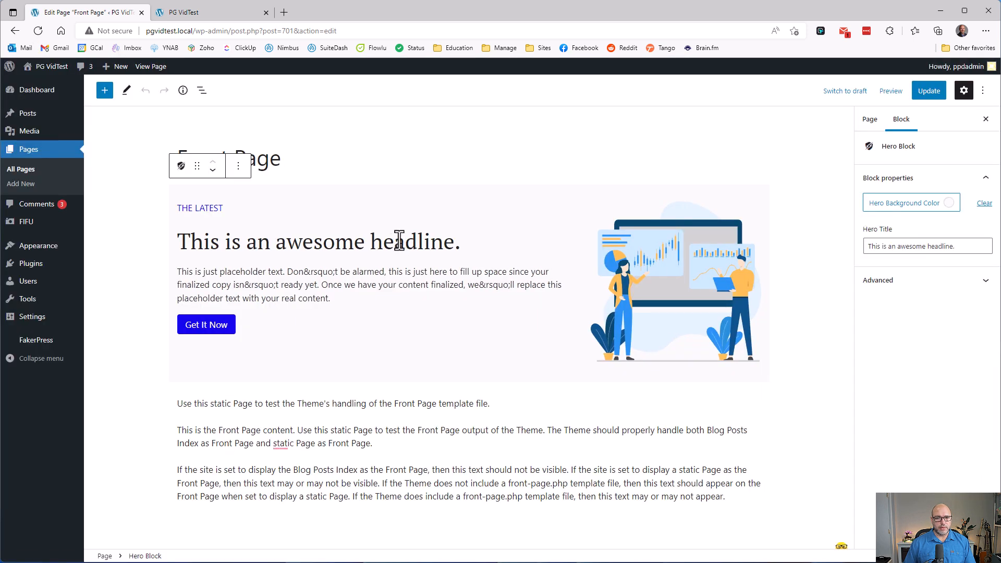
left_click(394, 246)
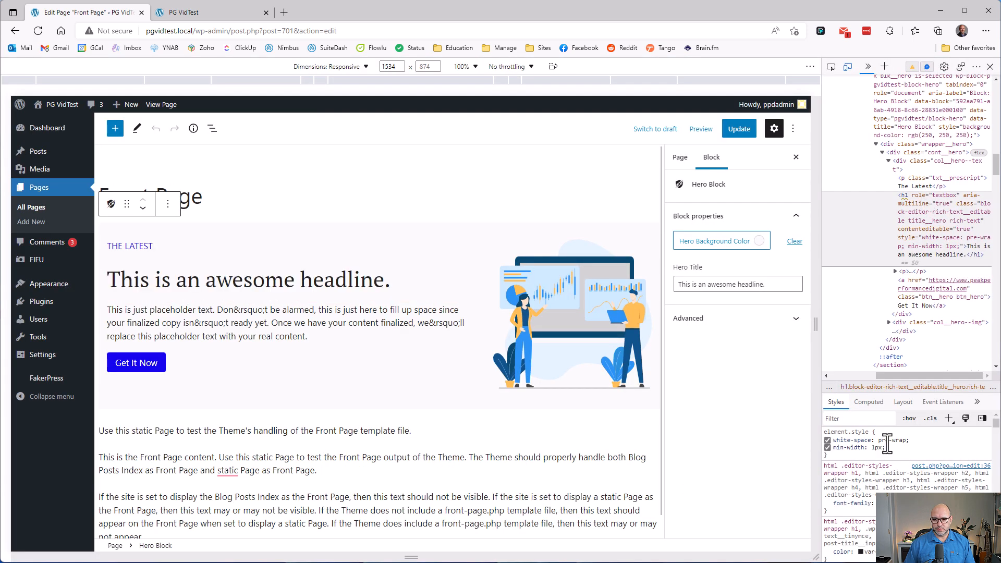
scroll(888, 444, "down", 5)
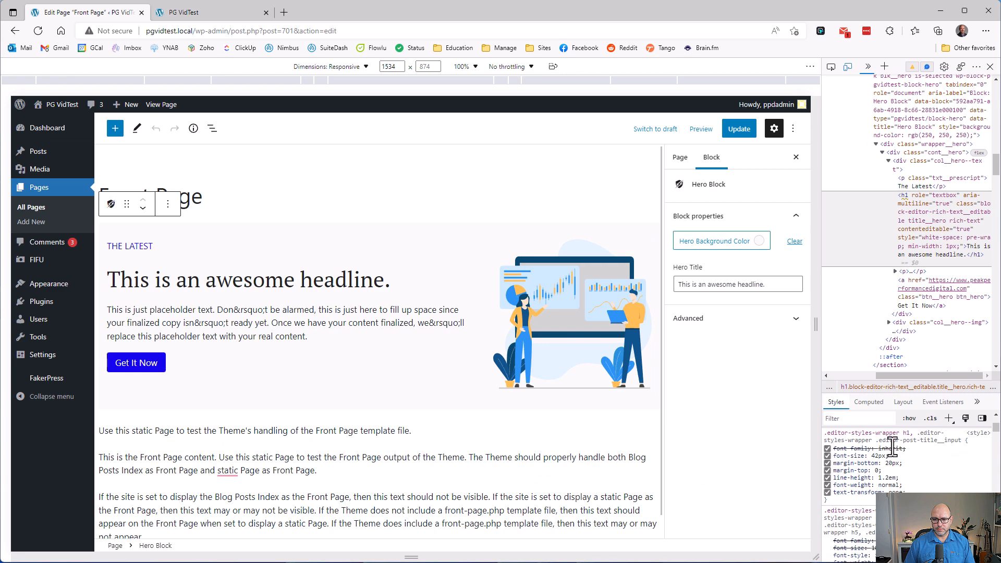
scroll(907, 463, "down", 2)
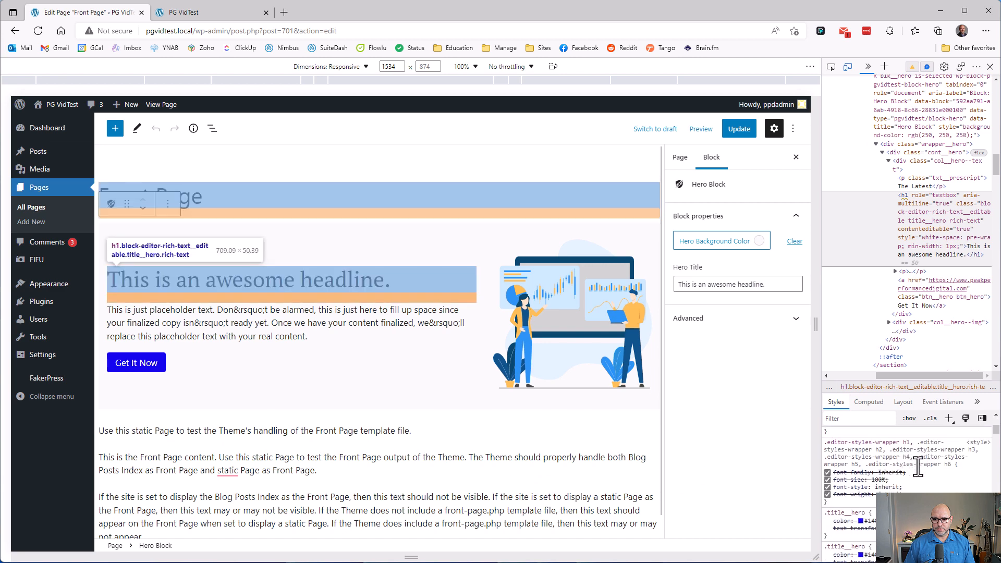
scroll(918, 468, "down", 3)
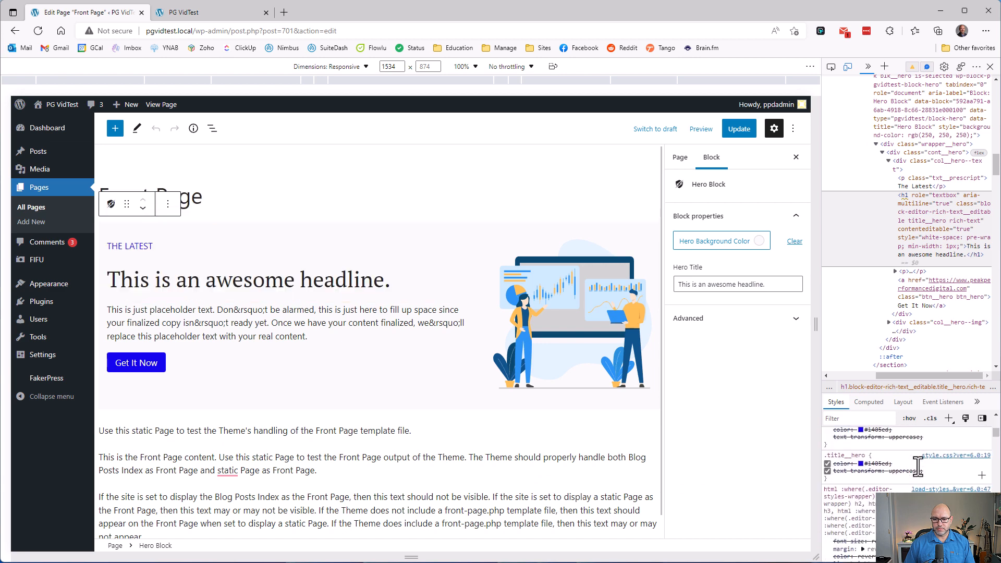
scroll(918, 467, "up", 1)
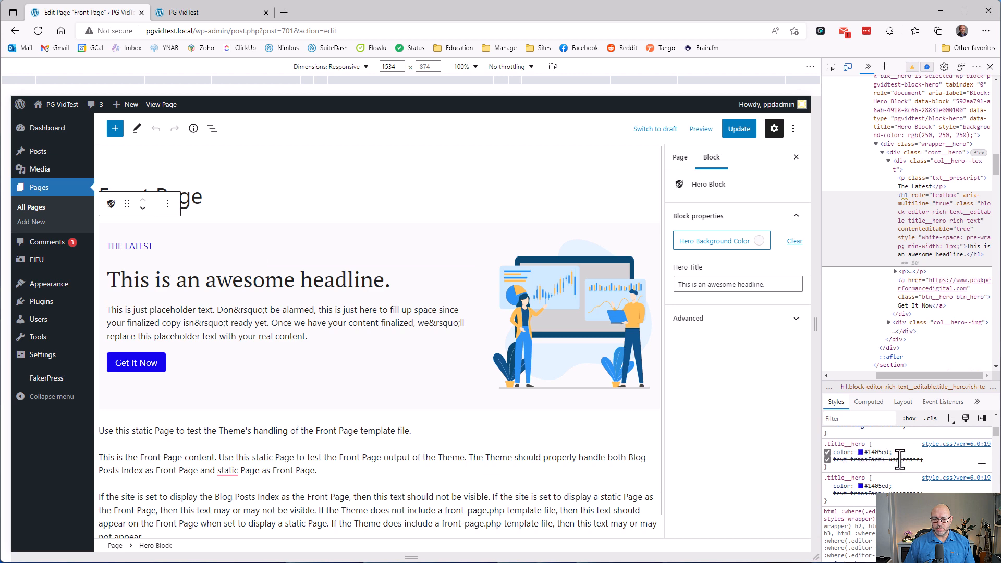
scroll(900, 459, "up", 5)
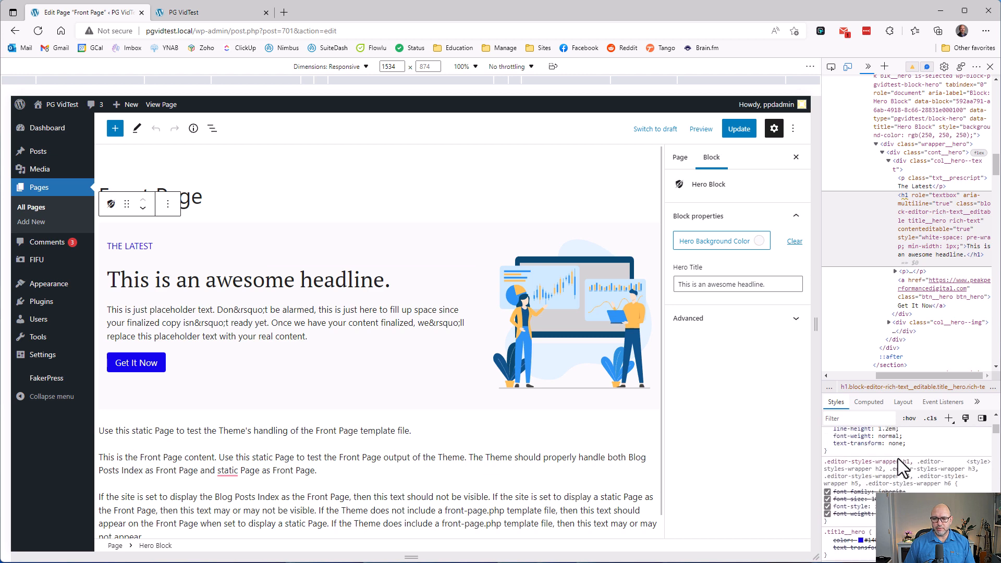
scroll(898, 458, "up", 3)
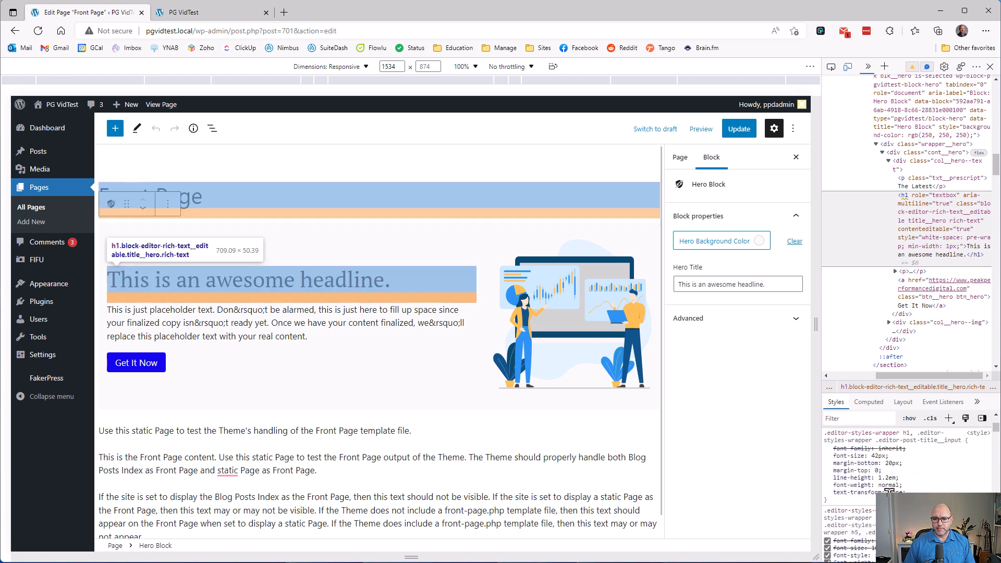
scroll(889, 491, "up", 2)
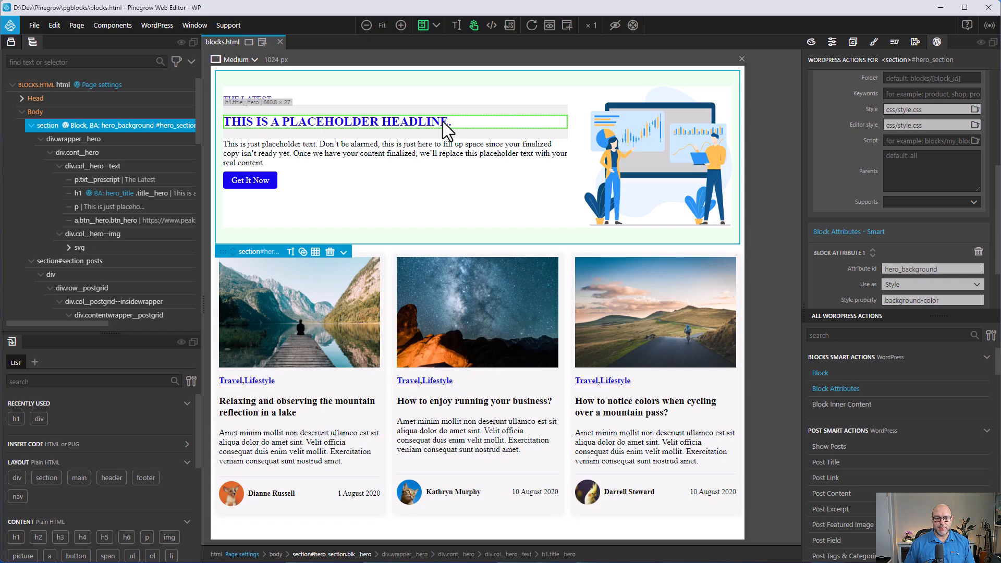
In Pinegrow, mark the color and text-transform of the hero headline's .title__hero rule as !important and save.
left_click(431, 121)
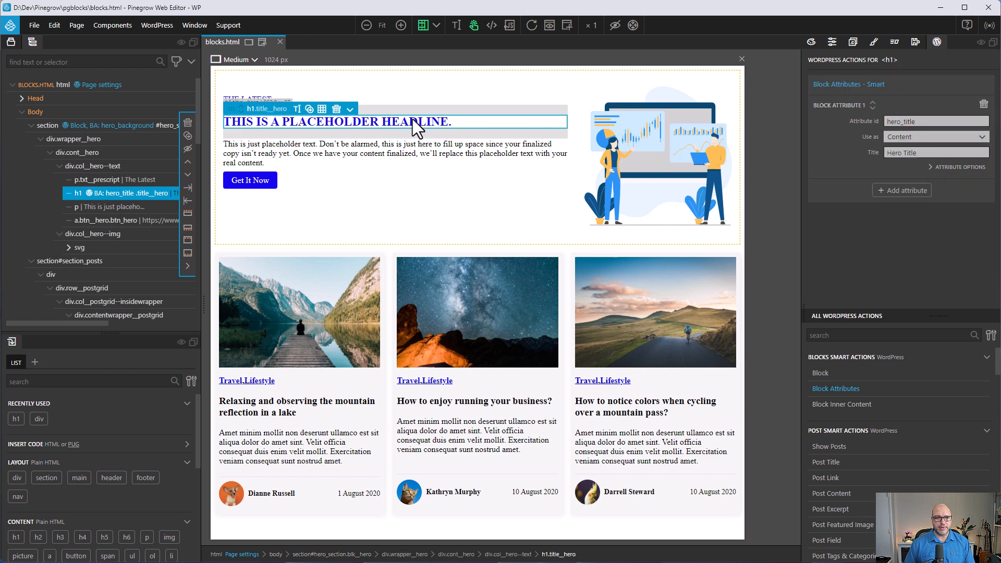
left_click(874, 47)
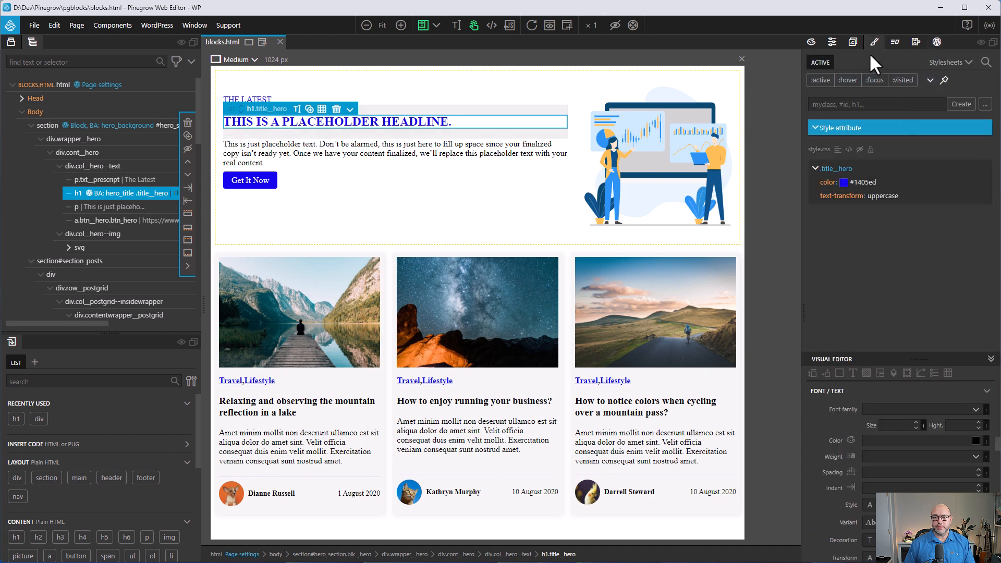
left_click(931, 202)
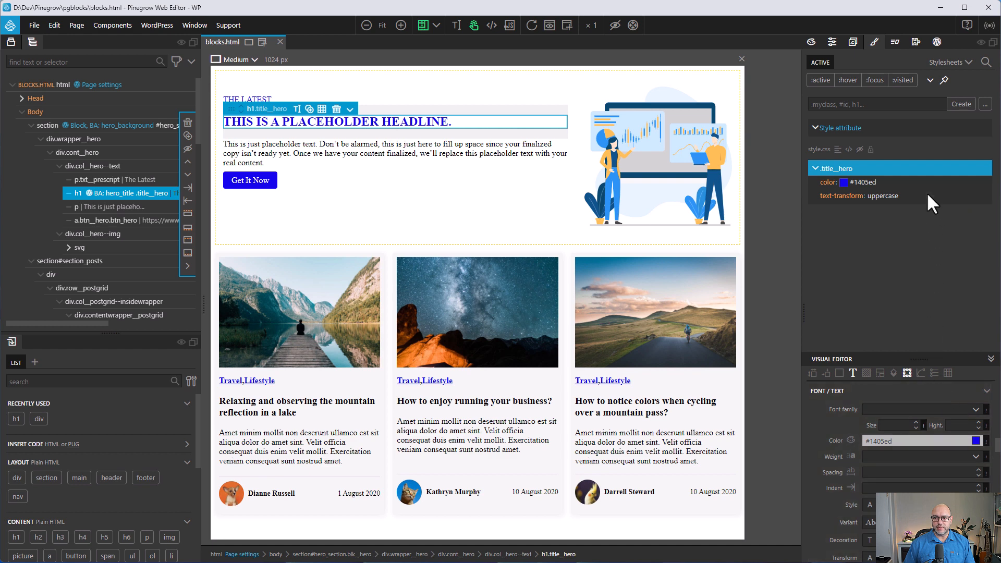
left_click(986, 441)
left_click(955, 451)
scroll(936, 453, "down", 1)
scroll(936, 450, "down", 2)
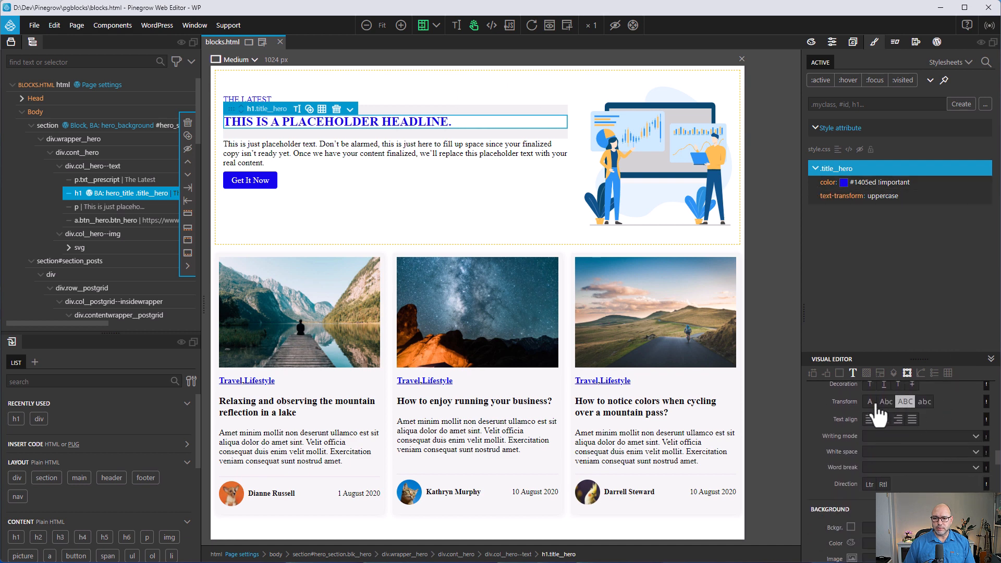
left_click(986, 403)
left_click(988, 414)
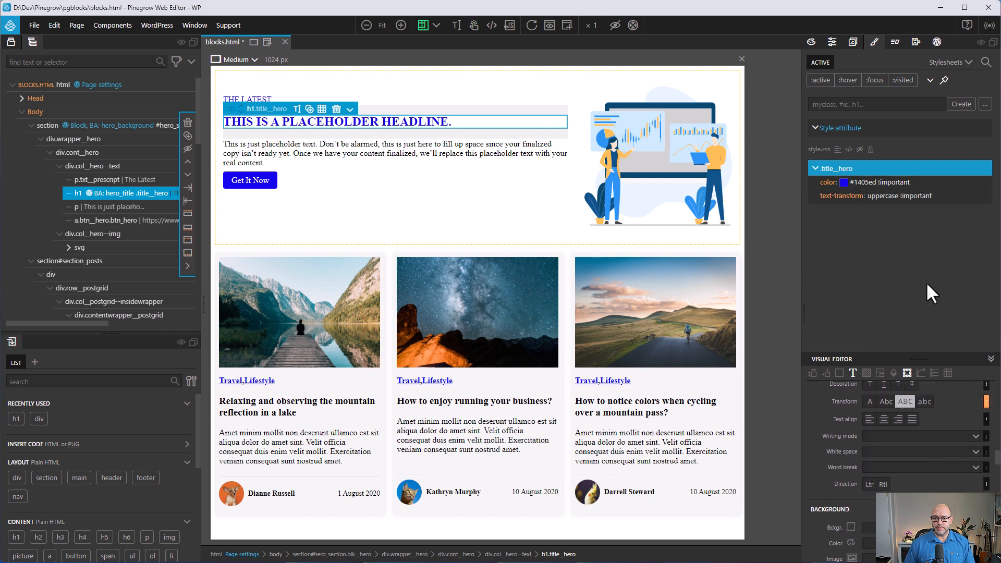
key("ctrl+s")
Switch to the browser, reload the Front Page editor, and check whether the hero headline and paragraph text can be edited.
key("alt+Tab")
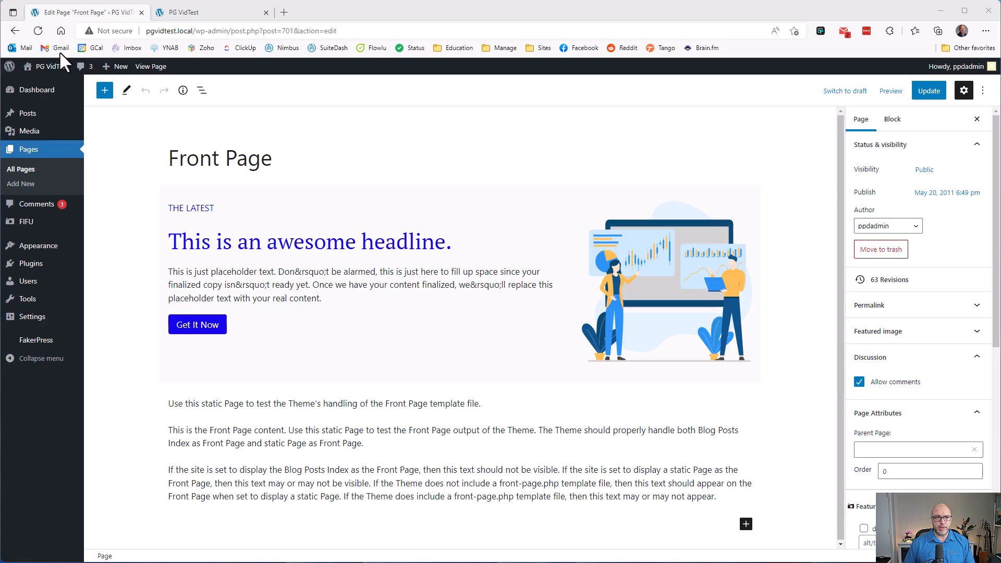
key("F5")
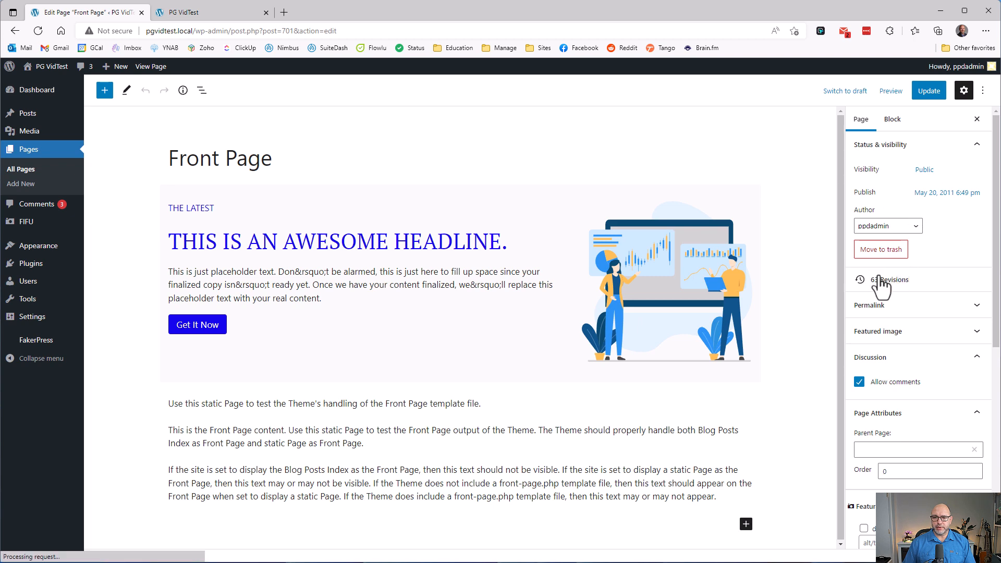
left_click(308, 281)
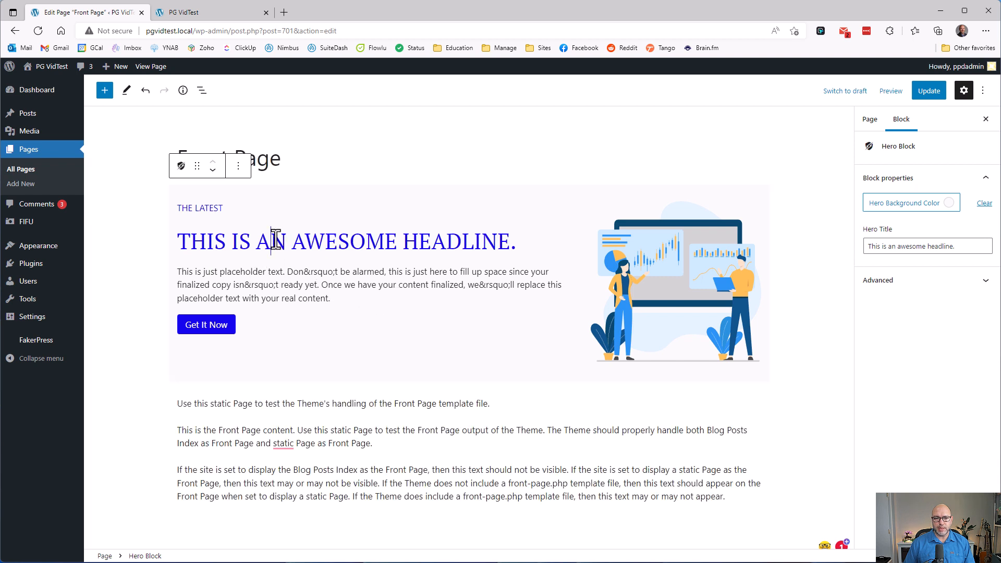
left_click(338, 242)
left_click_drag(344, 285, 379, 288)
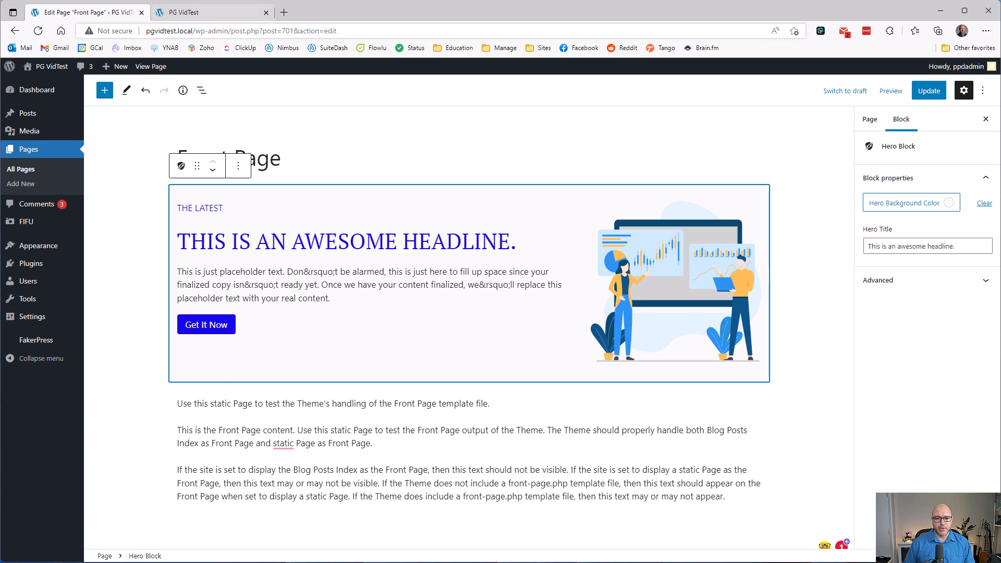
Switch to Pinegrow and add the Block Inner Content action to the hero's placeholder paragraph.
key("alt+Tab")
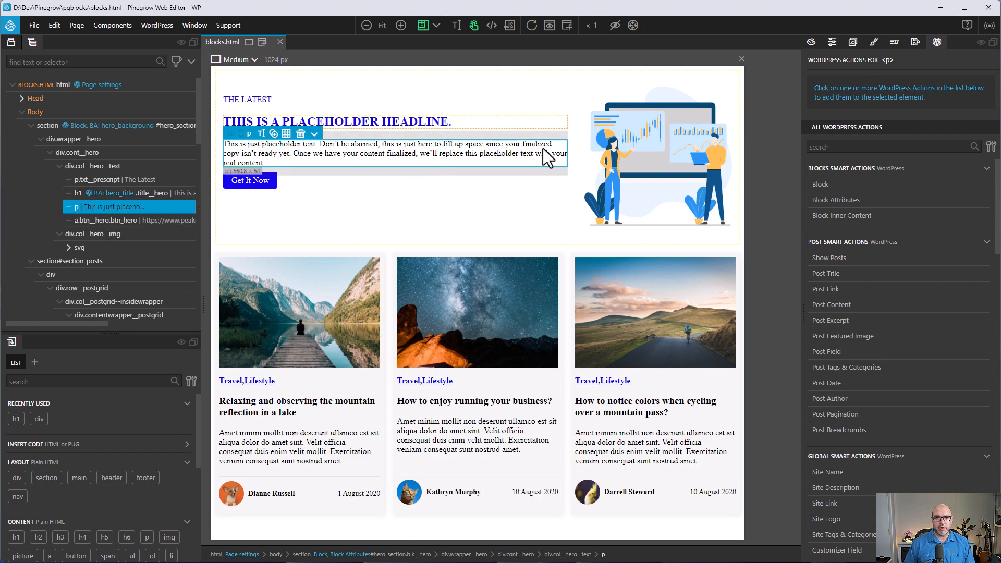
left_click(865, 217)
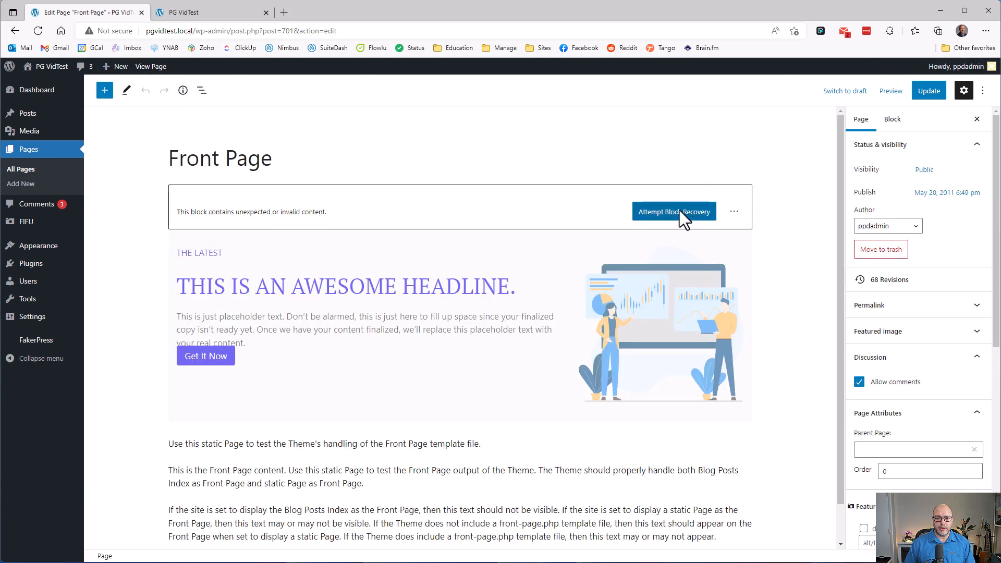
In the browser's Front Page editor, recover the invalid Hero Block and place the cursor in its empty inner paragraph.
left_click(681, 211)
left_click(234, 272)
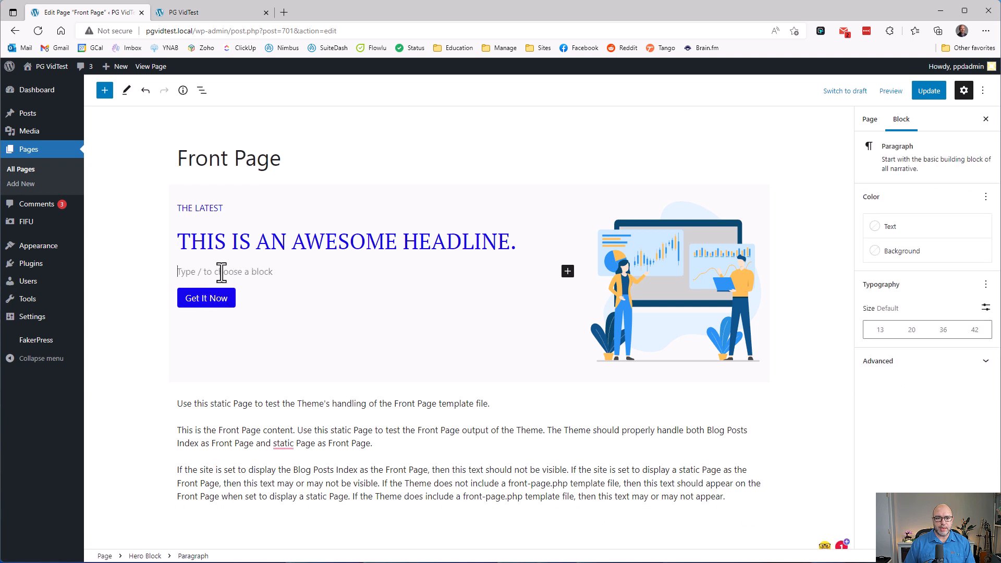
left_click(307, 268)
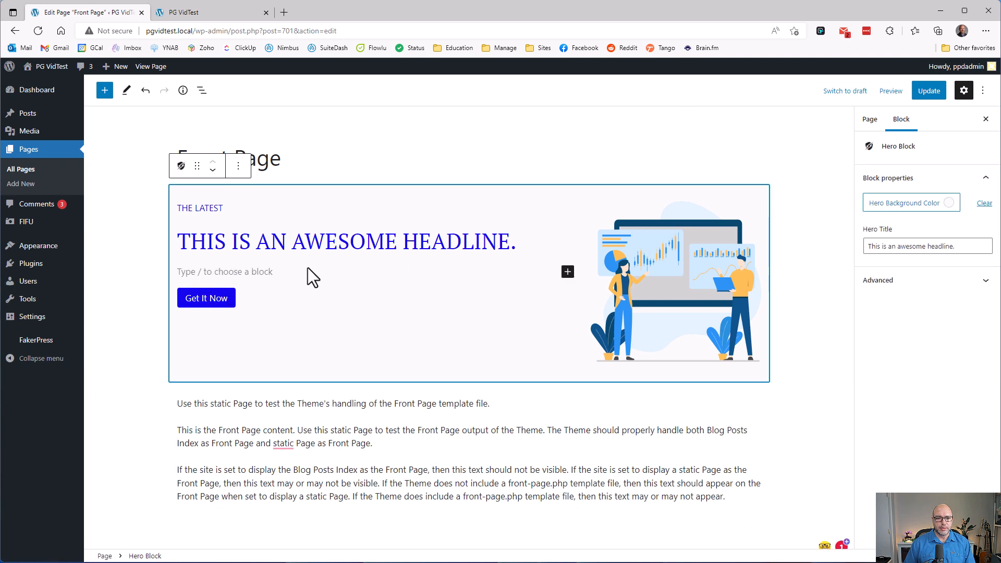
left_click(201, 274)
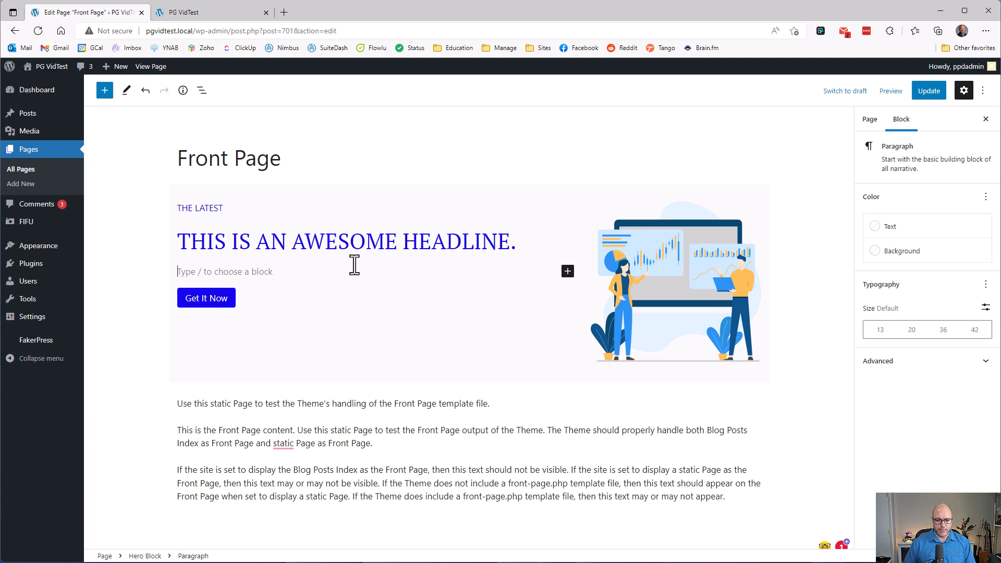
Copy the "This is the Front Page content" paragraph's text from below the Hero Block into the hero's inner paragraph.
type("/")
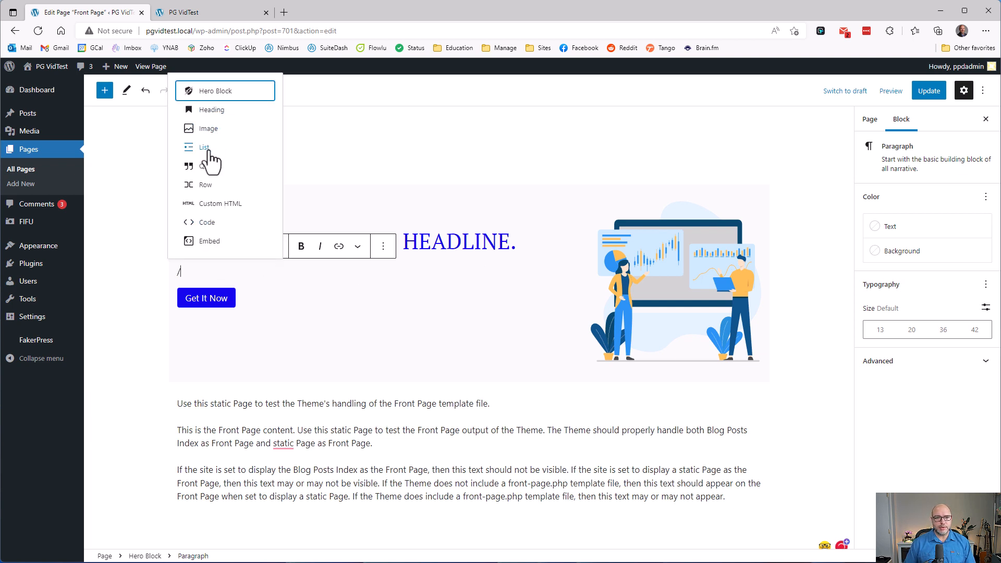
double_click(211, 433)
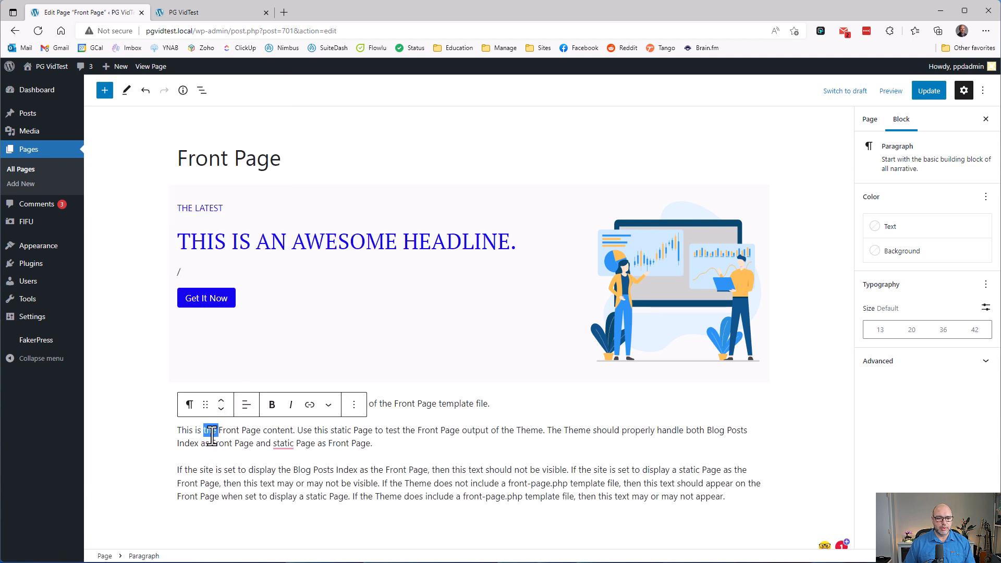
triple_click(216, 434)
key("ctrl+c")
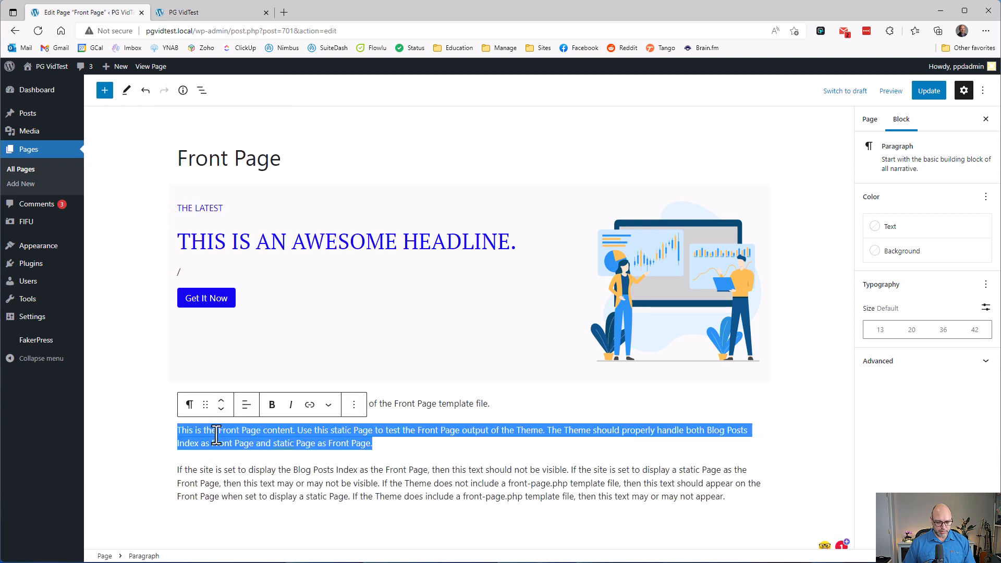
double_click(203, 271)
key("ctrl+v")
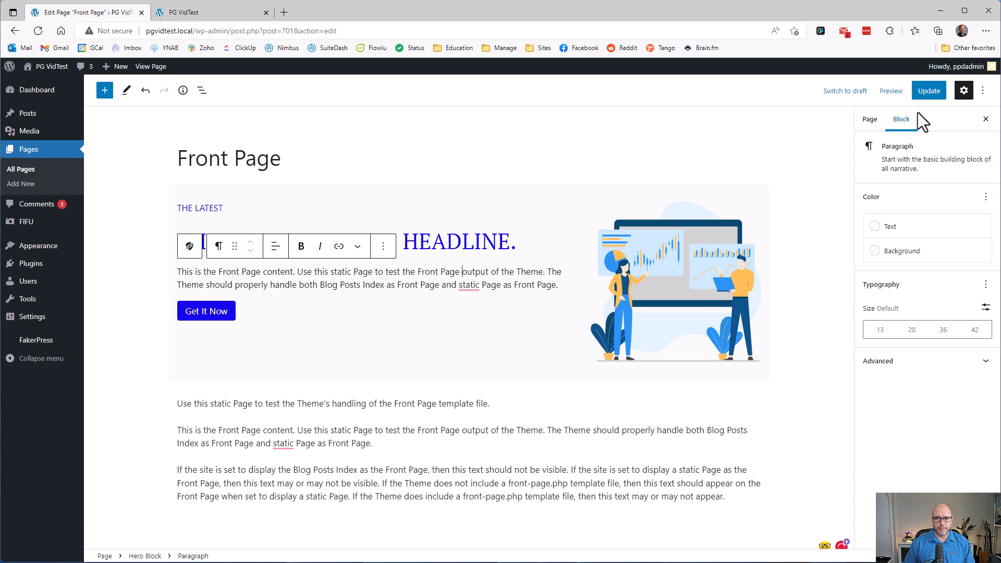
Update the Front Page and view the published page to check the hero's new paragraph text.
left_click(930, 92)
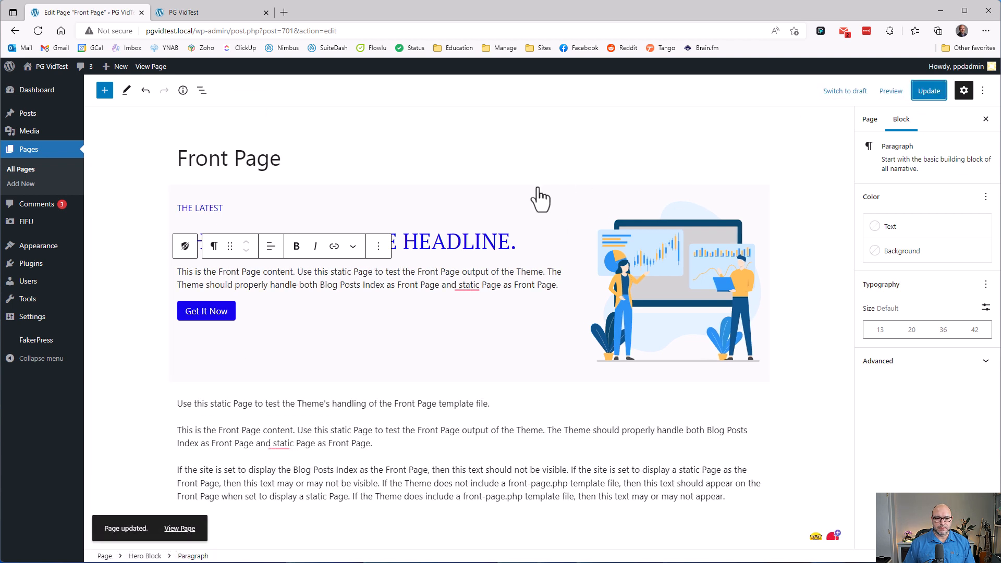
left_click(179, 529)
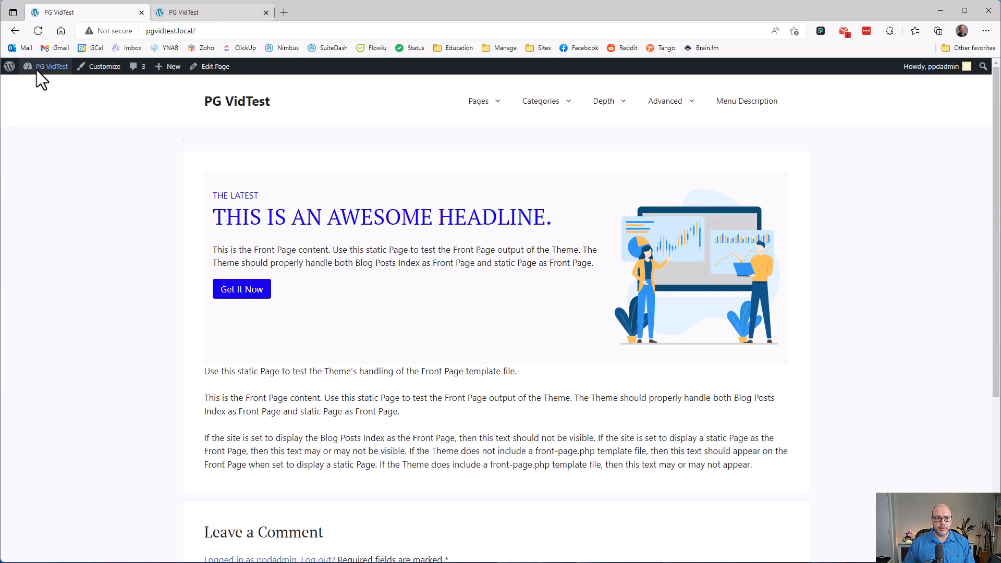
left_click(38, 31)
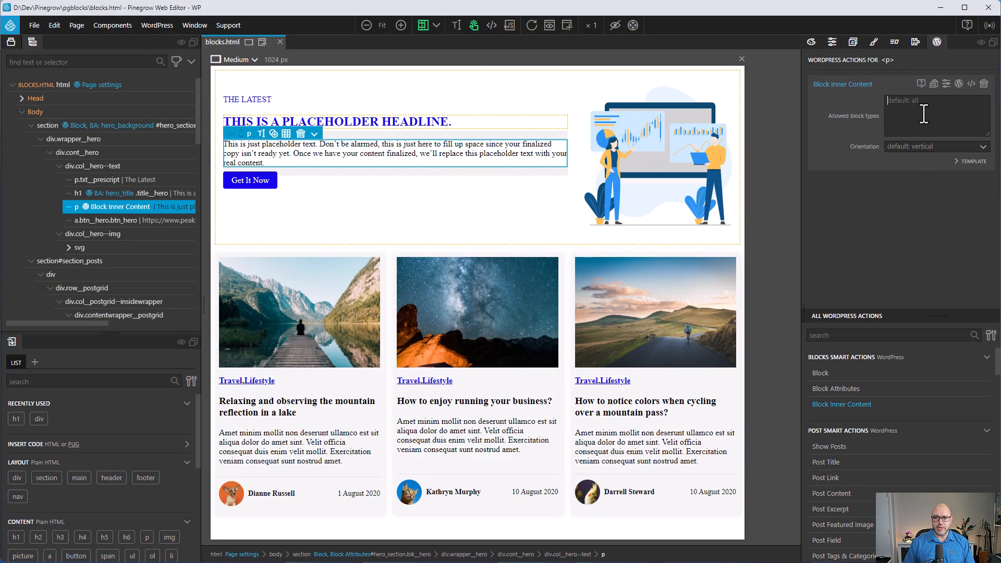
Switch to Pinegrow, restrict the placeholder paragraph's Block Inner Content to the allowed block type core/paragraph, and save.
mouse_move(851, 113)
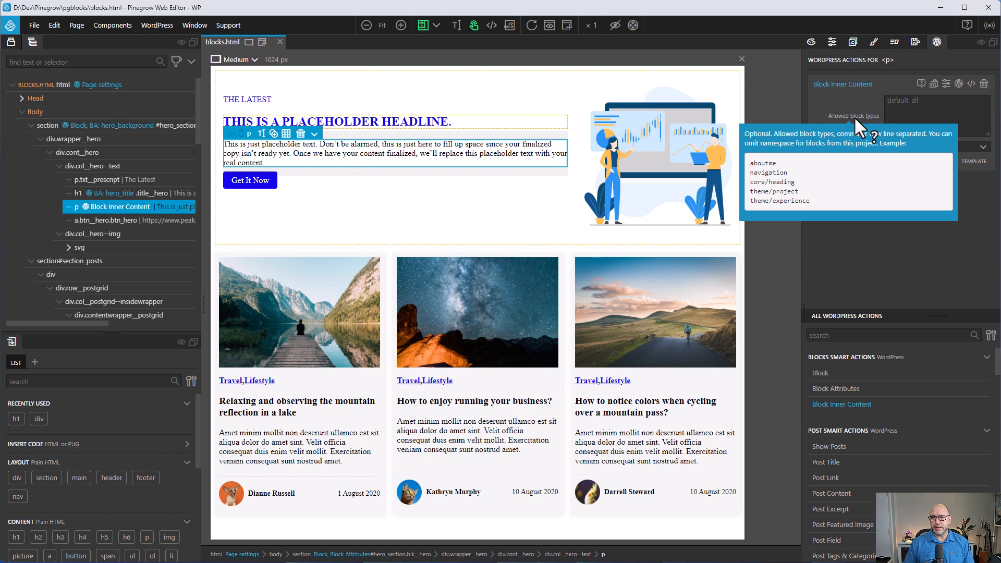
key("alt+Tab")
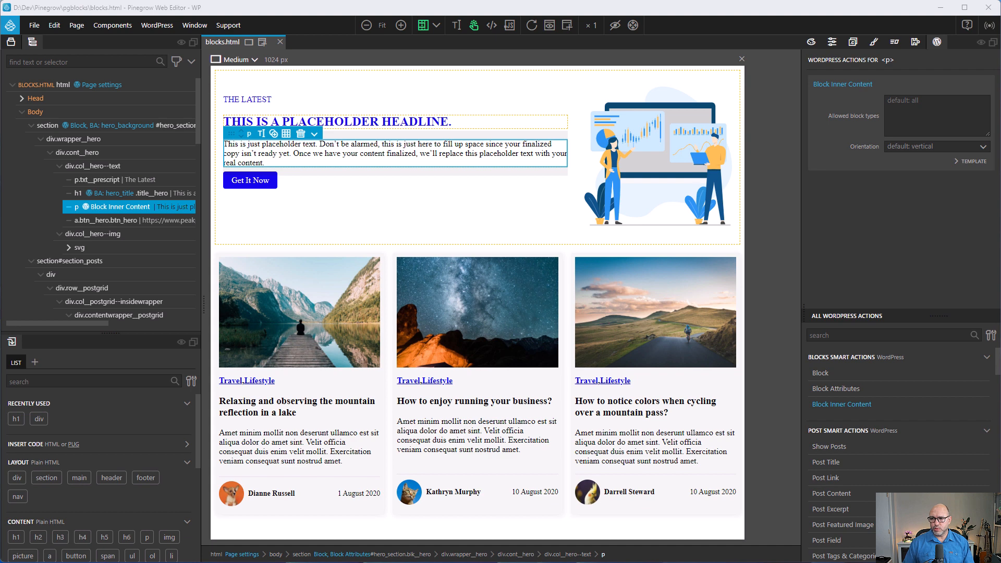
left_click(935, 115)
type("core/paragraph")
key("ctrl+s")
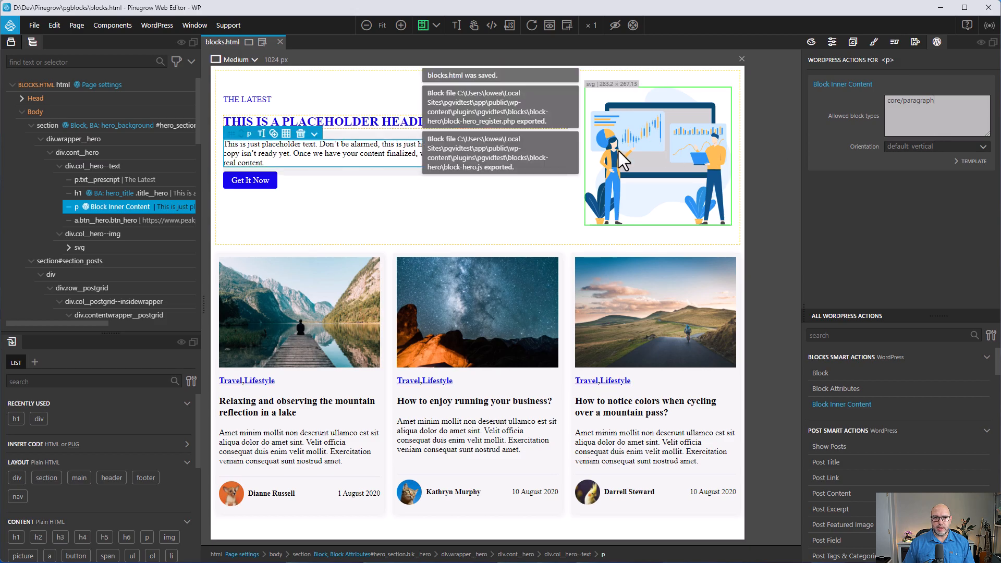
Return to the Front Page editor in the browser, start a new paragraph inside the hero and check which blocks can be inserted there.
key("alt+Tab")
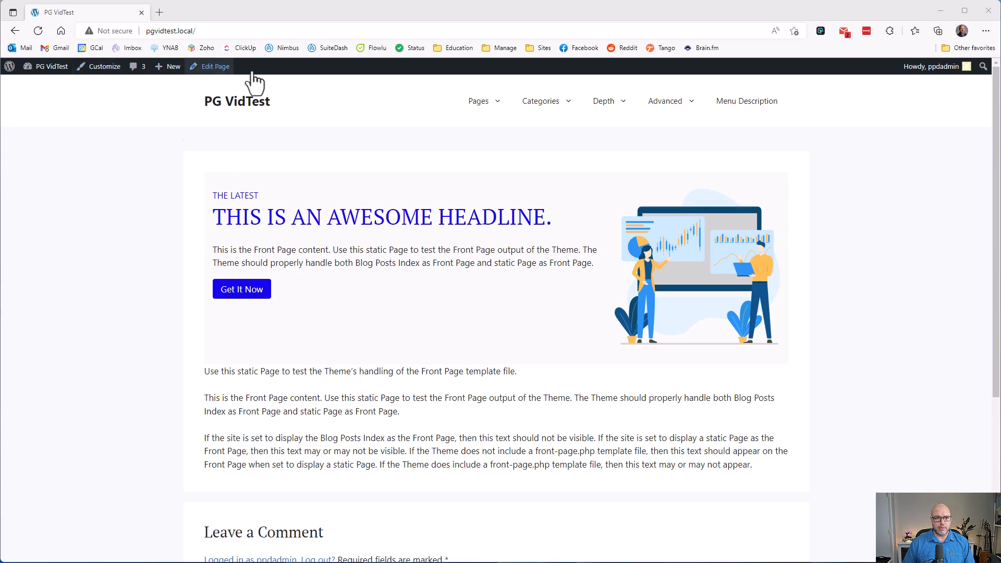
left_click(15, 32)
left_click(570, 285)
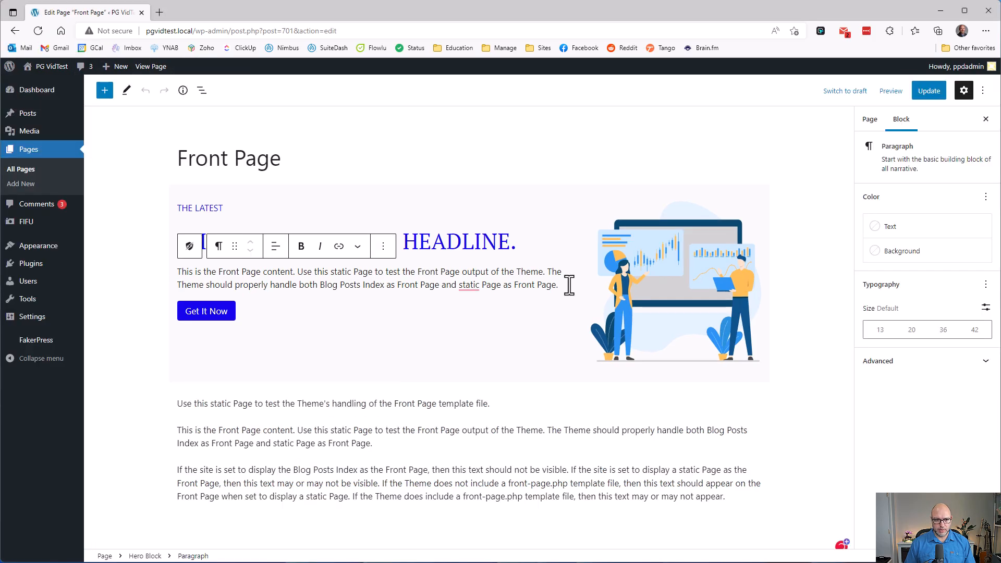
key("Return")
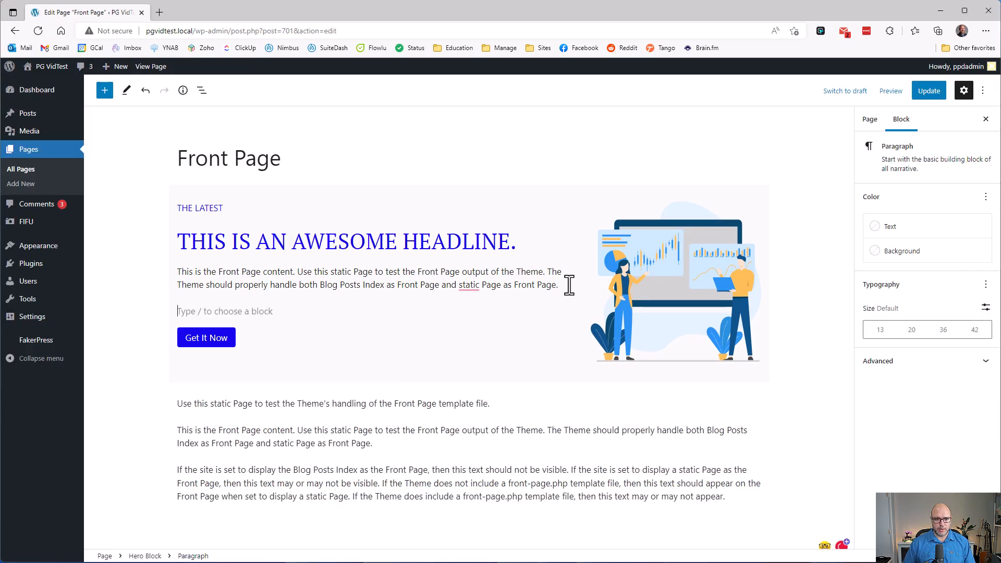
left_click(104, 91)
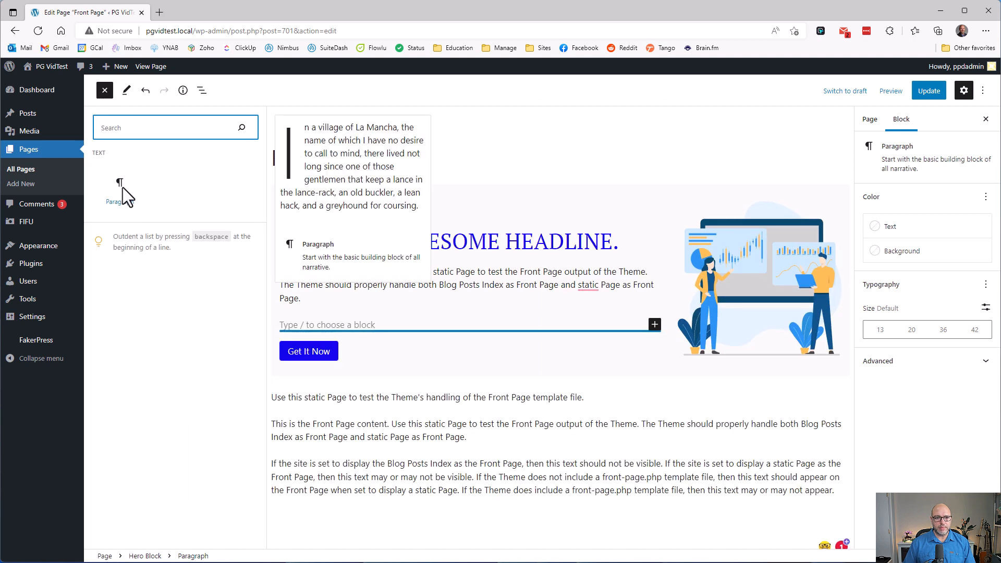
left_click(407, 324)
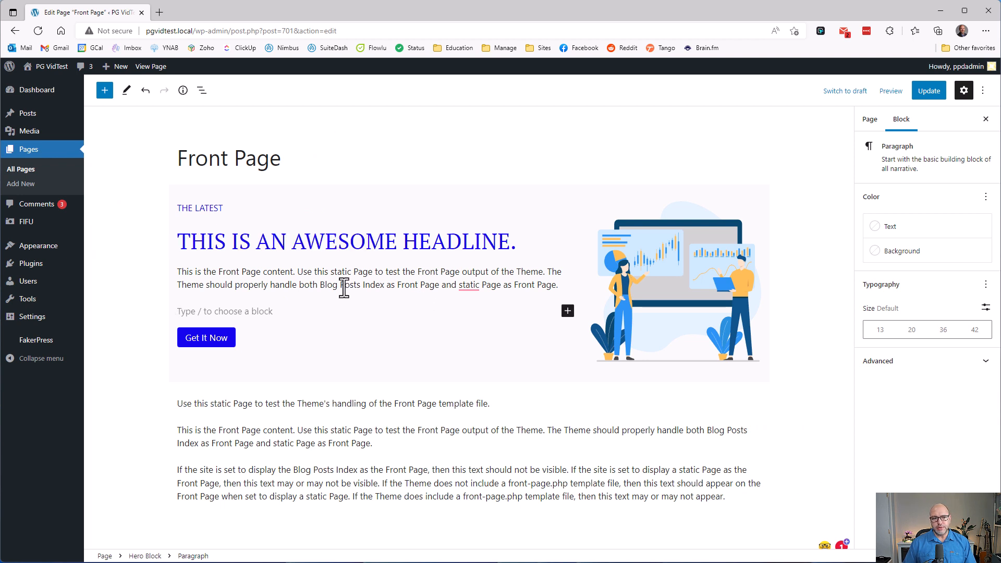
Delete the empty second paragraph inside the hero, update the page, and select the Hero Block.
left_click(322, 272)
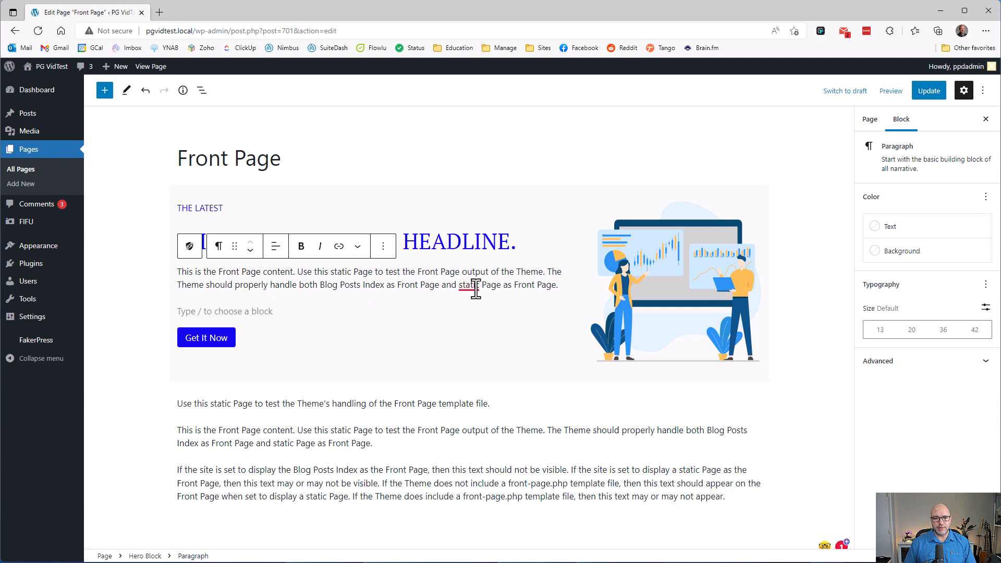
mouse_move(470, 284)
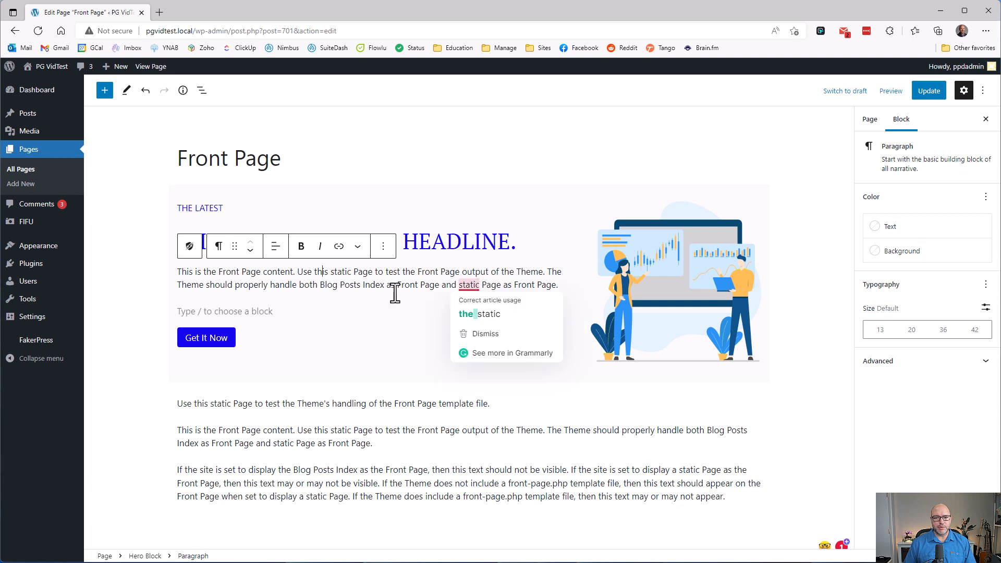
left_click(254, 312)
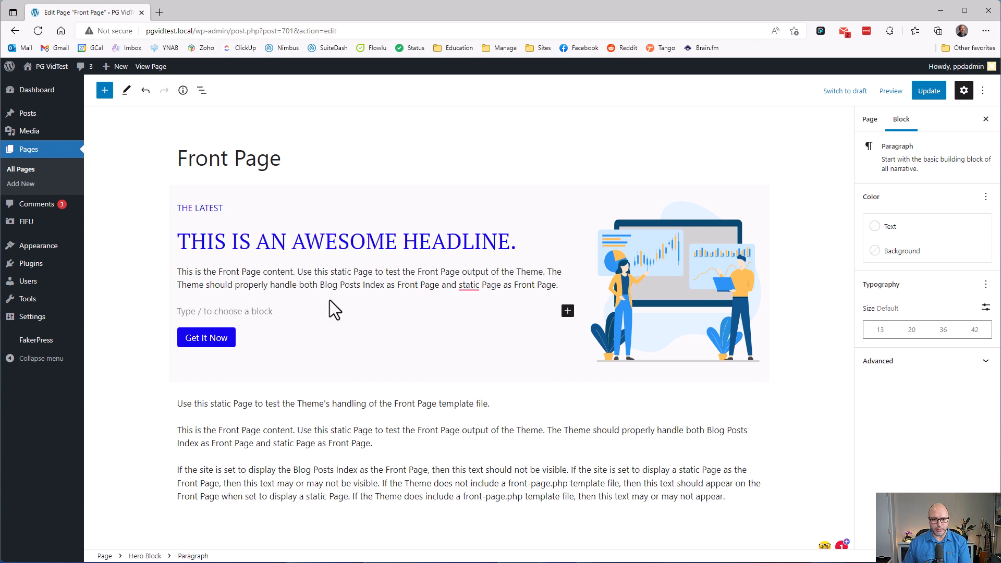
key("BackSpace")
key("ctrl+s")
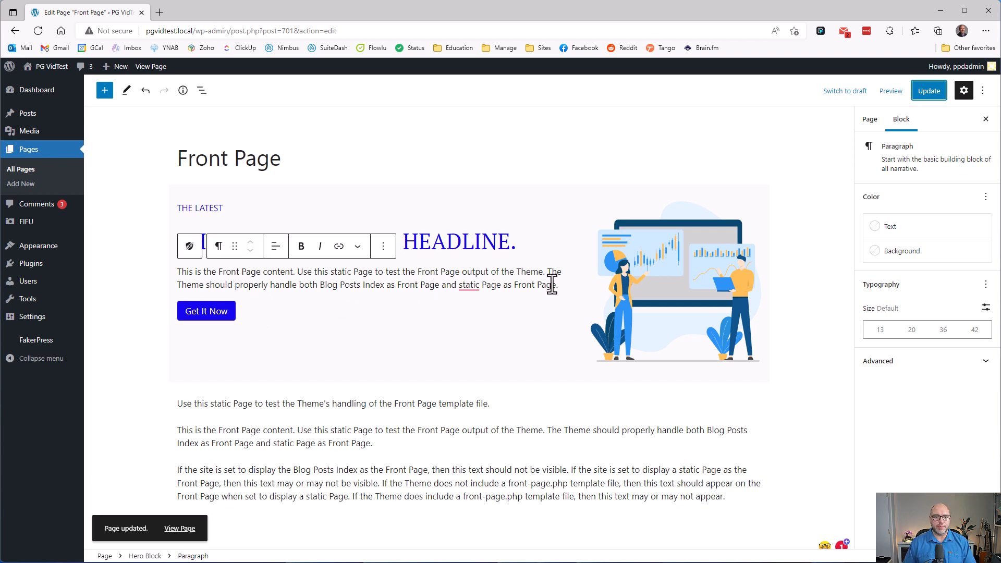
left_click(307, 311)
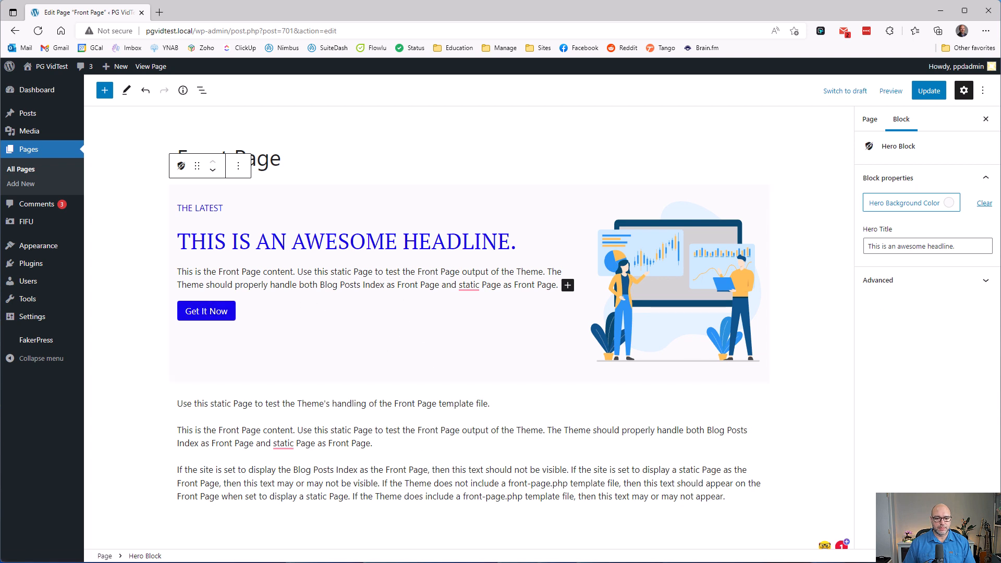
Switch to Pinegrow and add a Block Attribute to the hero button with id hero_btn_link, used as Link, titled "Hero Button Link".
key("alt+Tab")
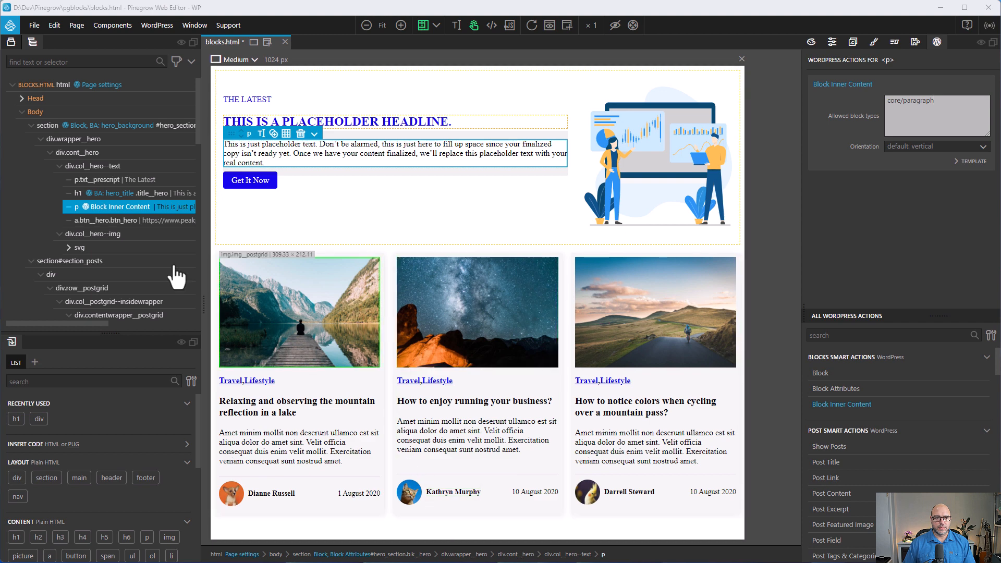
left_click(107, 221)
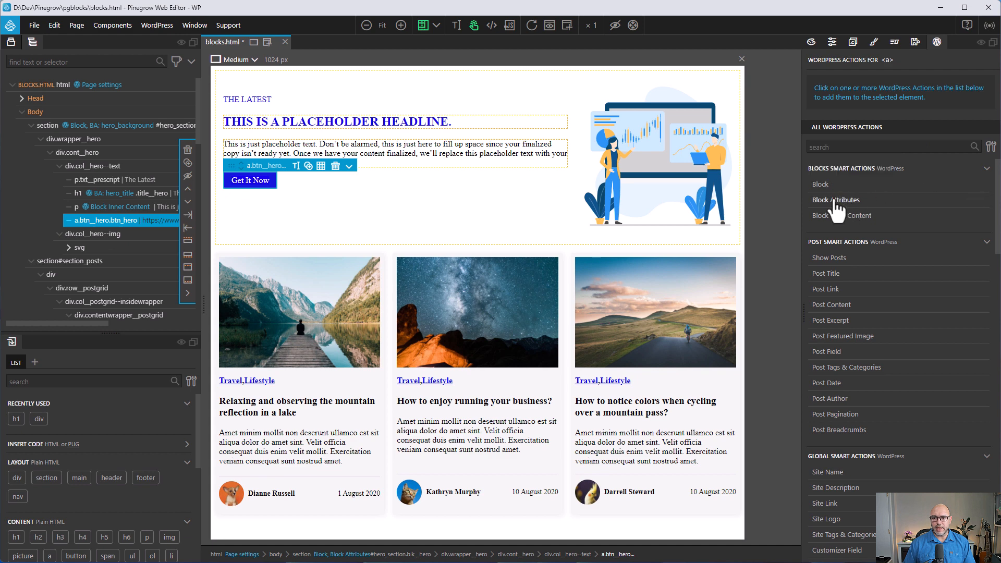
left_click(837, 203)
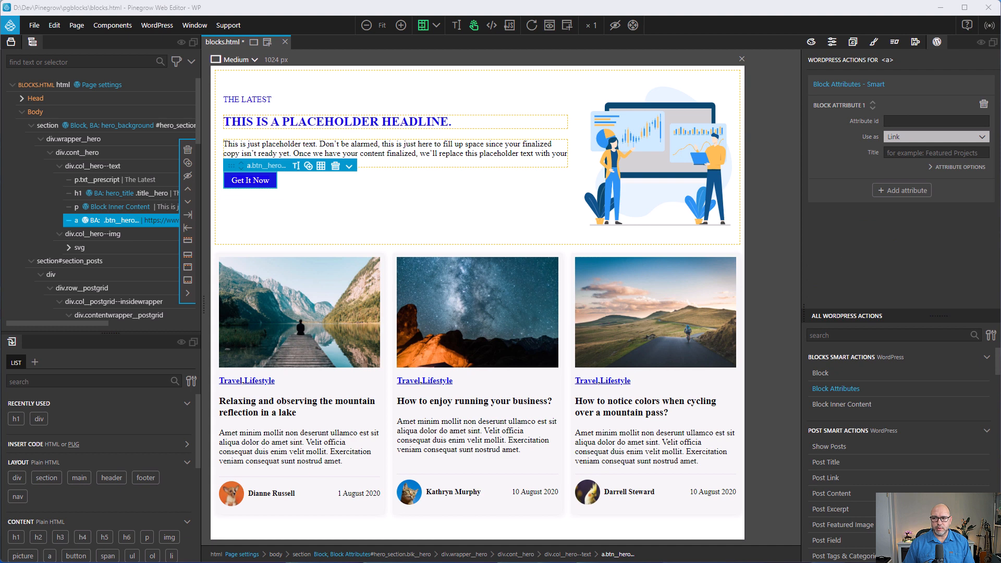
left_click(906, 119)
type("hero_btn_link")
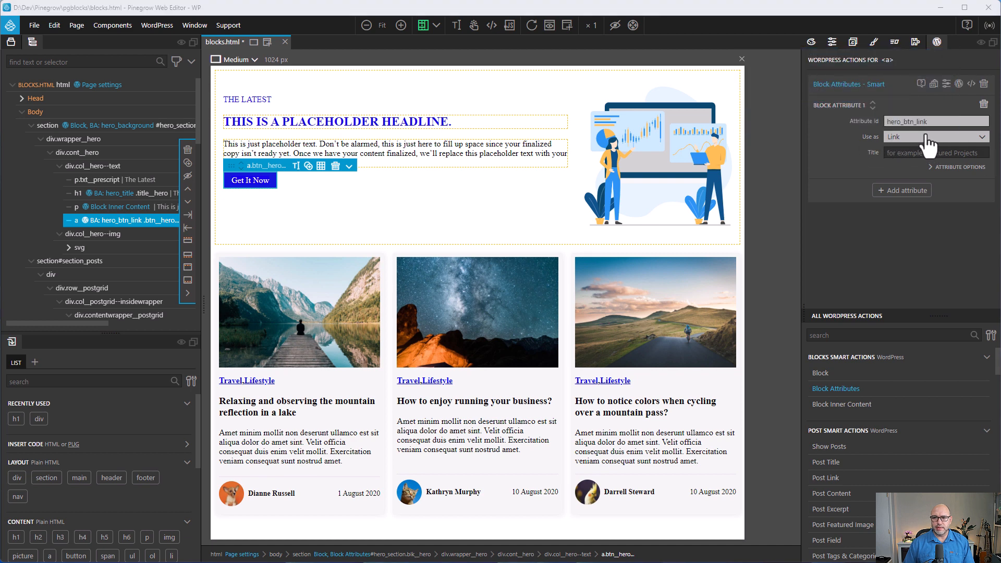
left_click(908, 153)
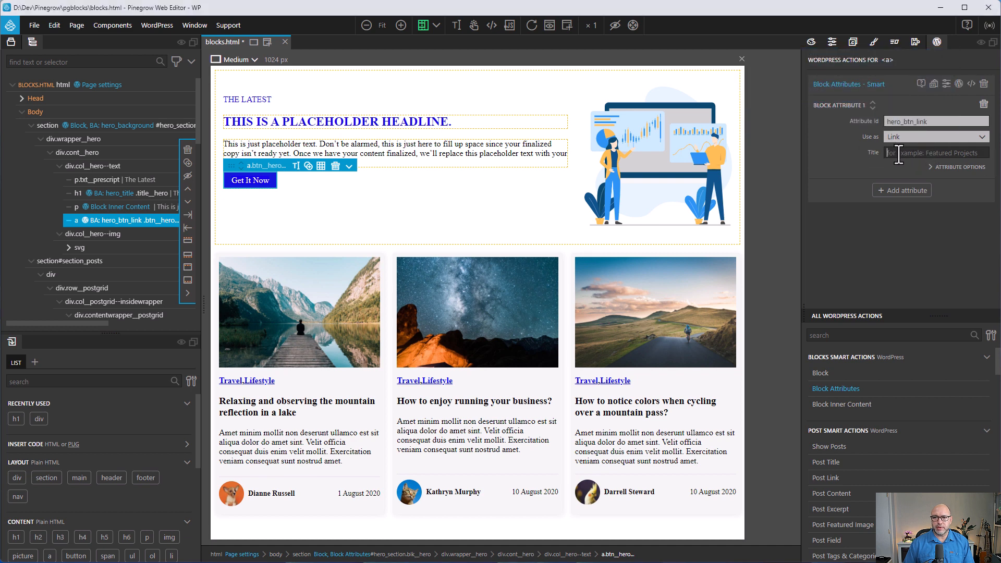
type("Hero Button Link")
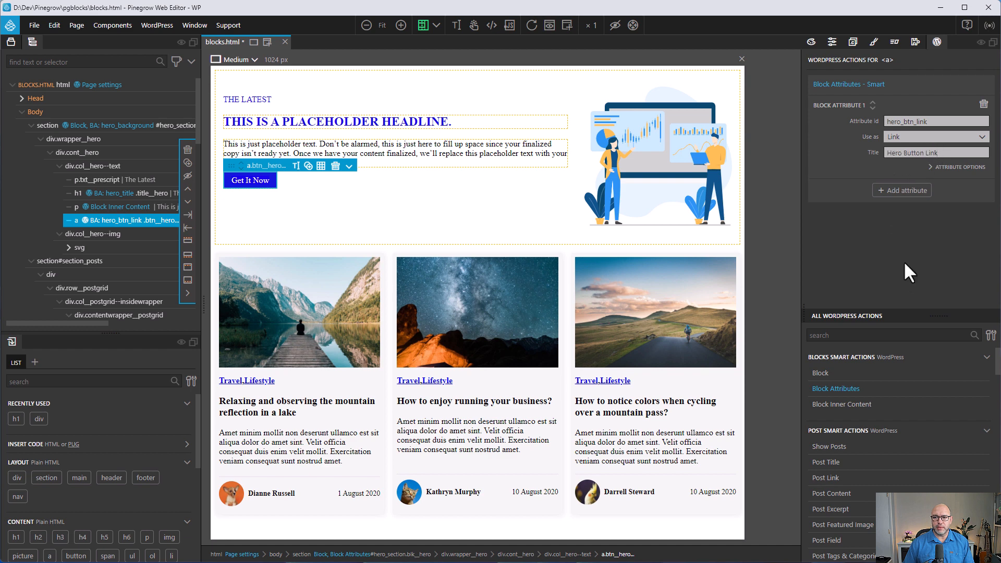
Add a second attribute to the hero button with id hero_btn_color, used as Style for the background property, titled "Button Color", and save.
left_click(898, 191)
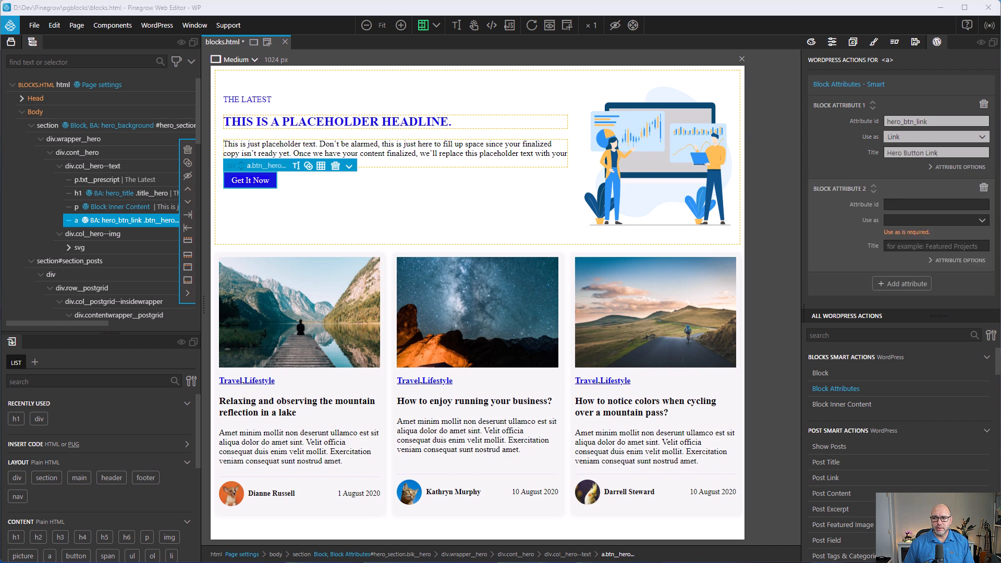
left_click(944, 205)
type("hero_btn_color")
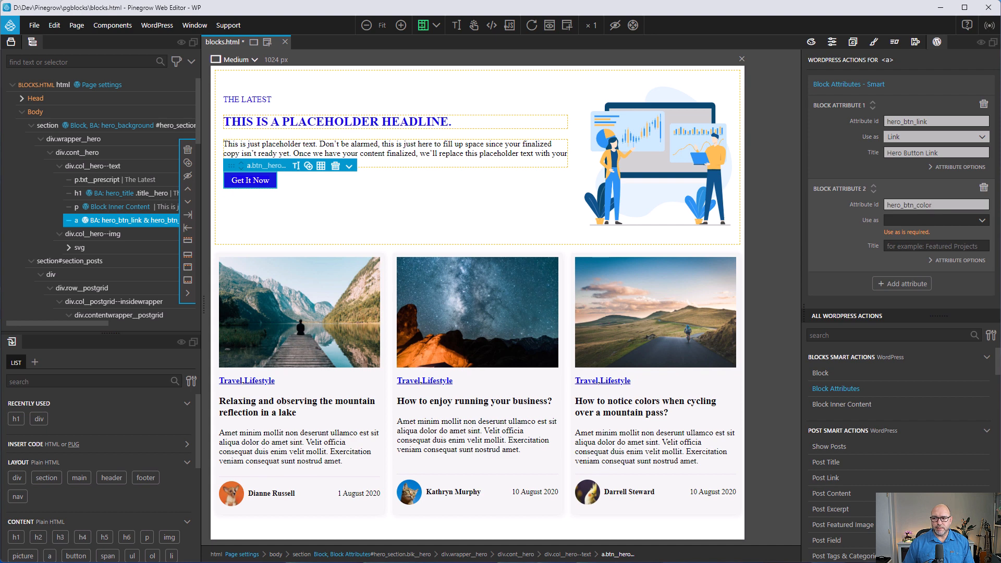
left_click(928, 221)
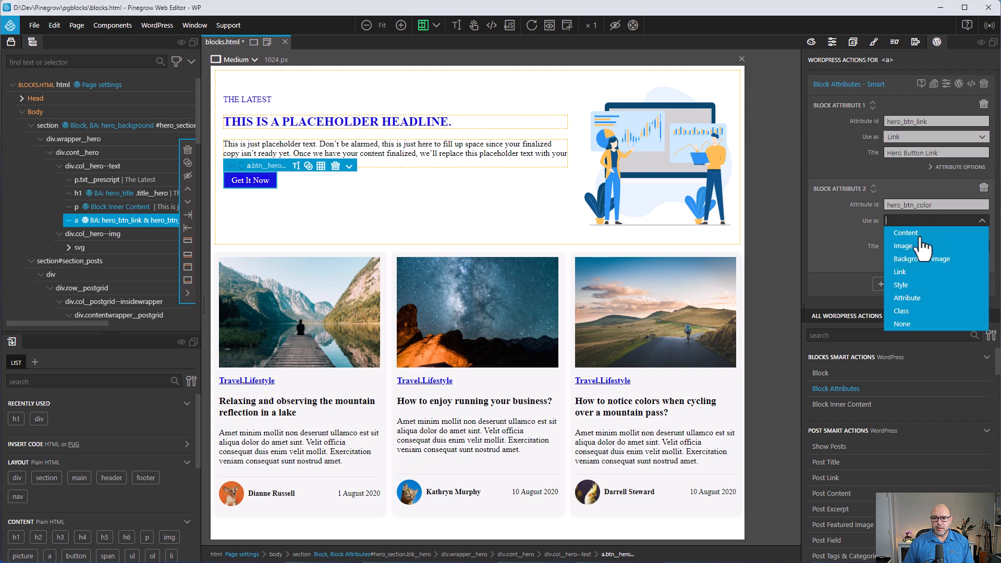
left_click(920, 285)
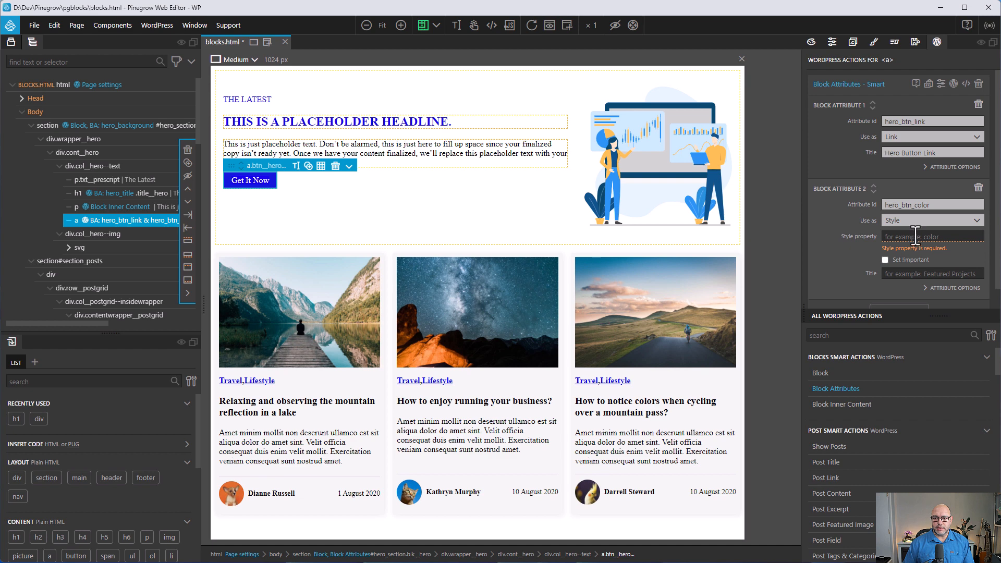
left_click(953, 237)
type("background")
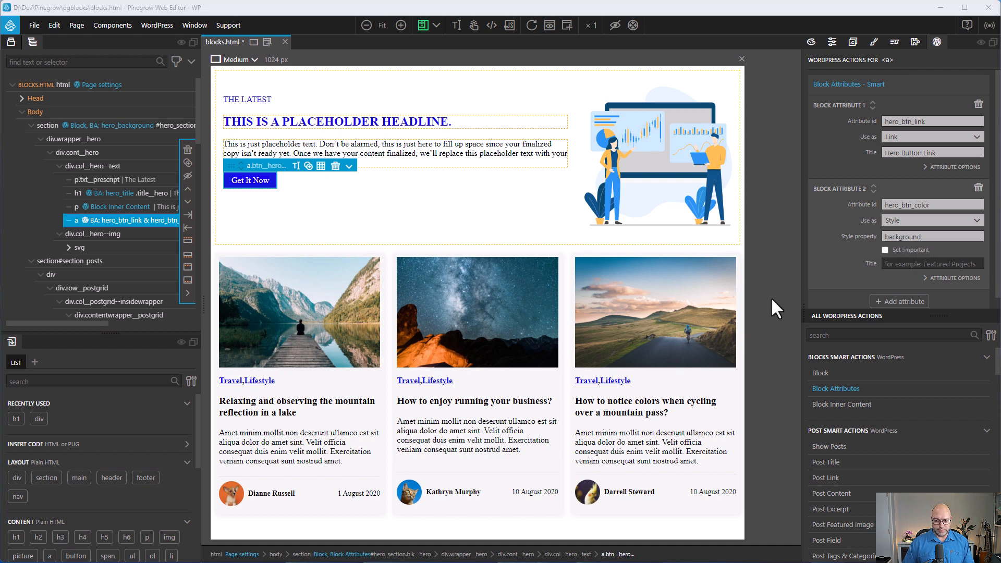
left_click(933, 264)
type("Button Color")
key("ctrl+s")
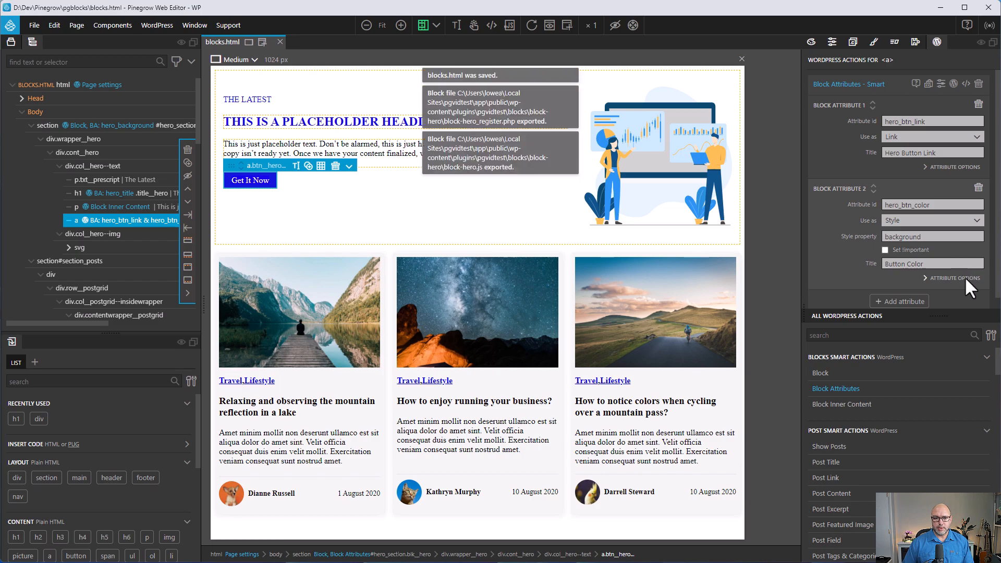
Switch to the browser, reload the Front Page editor, and recover the invalid Hero Block.
key("alt+Tab")
left_click(38, 31)
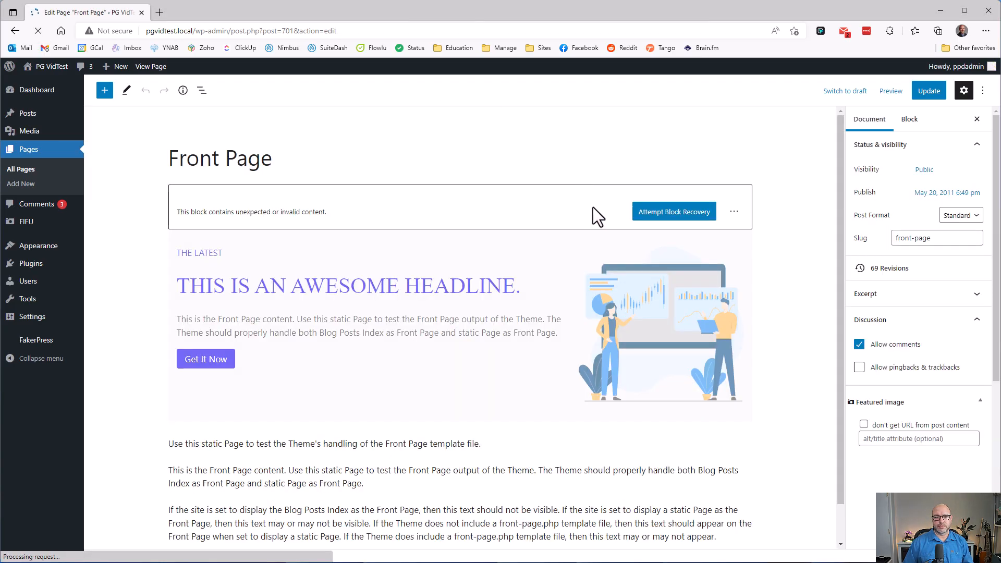
left_click(677, 211)
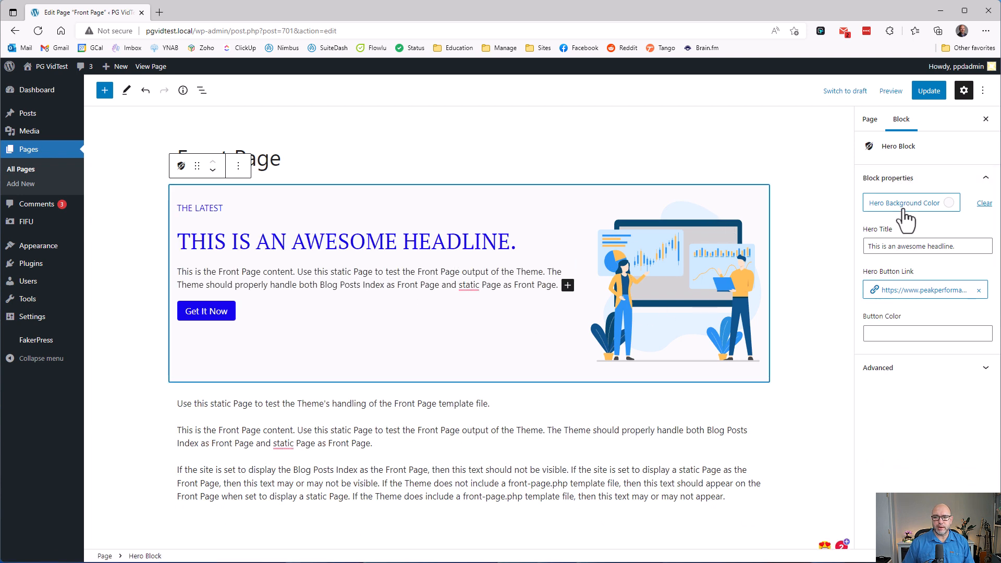
Check the Hero Block's title, button link and button color properties in the block settings.
left_click(933, 247)
left_click(956, 292)
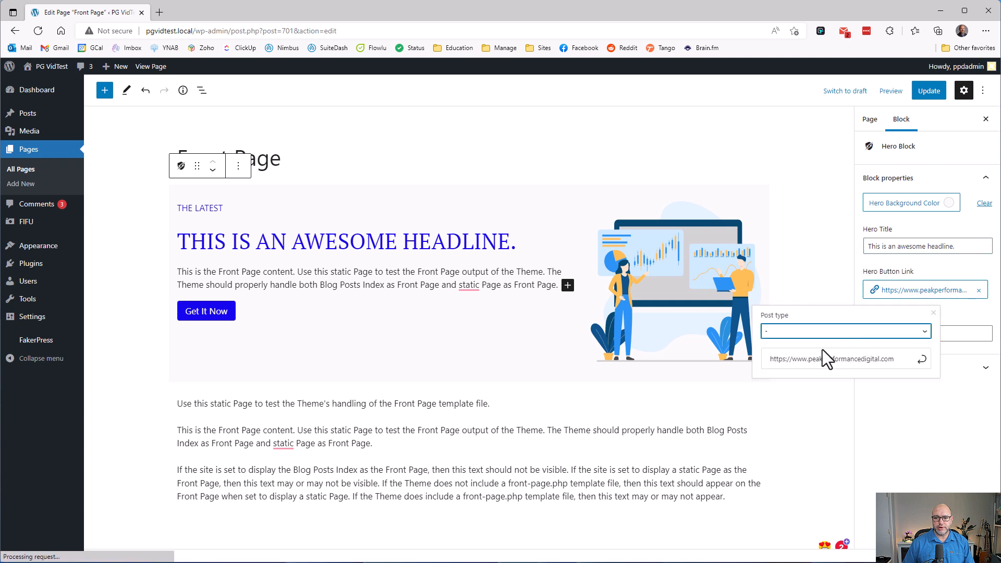
left_click(962, 293)
left_click(924, 335)
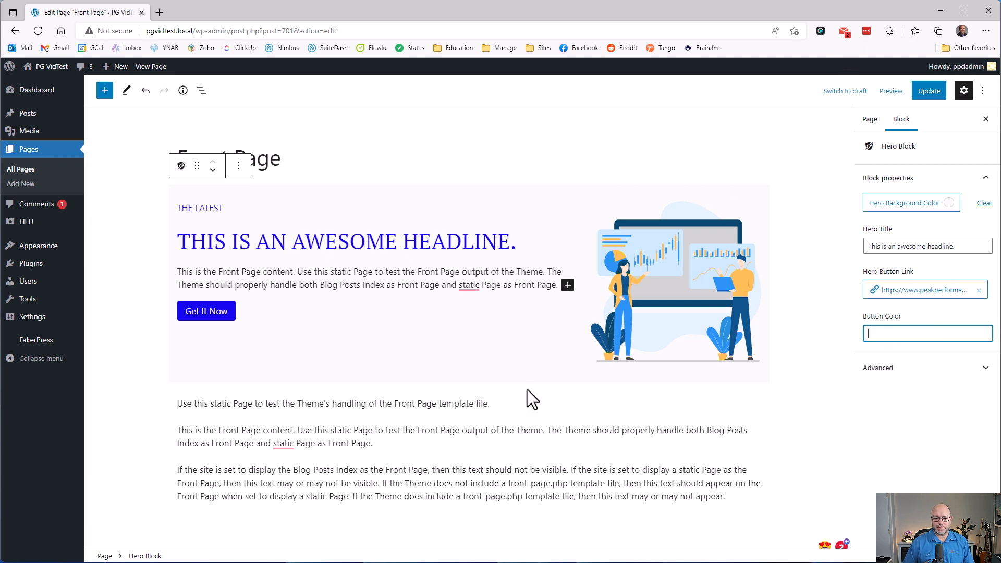
Switch to Pinegrow and set the style property of the hero button's Button Color attribute to background-color.
key("alt+Tab")
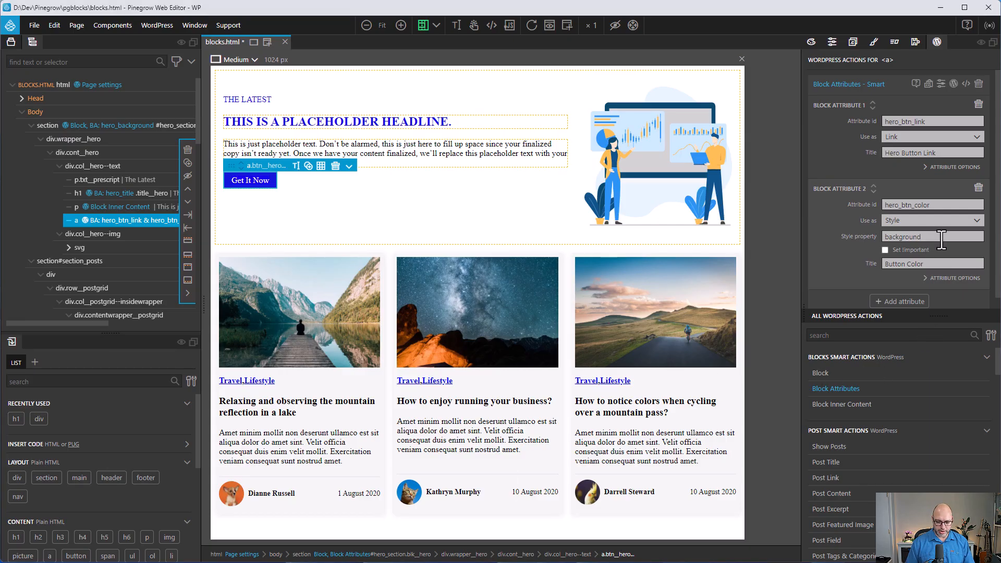
type("-color")
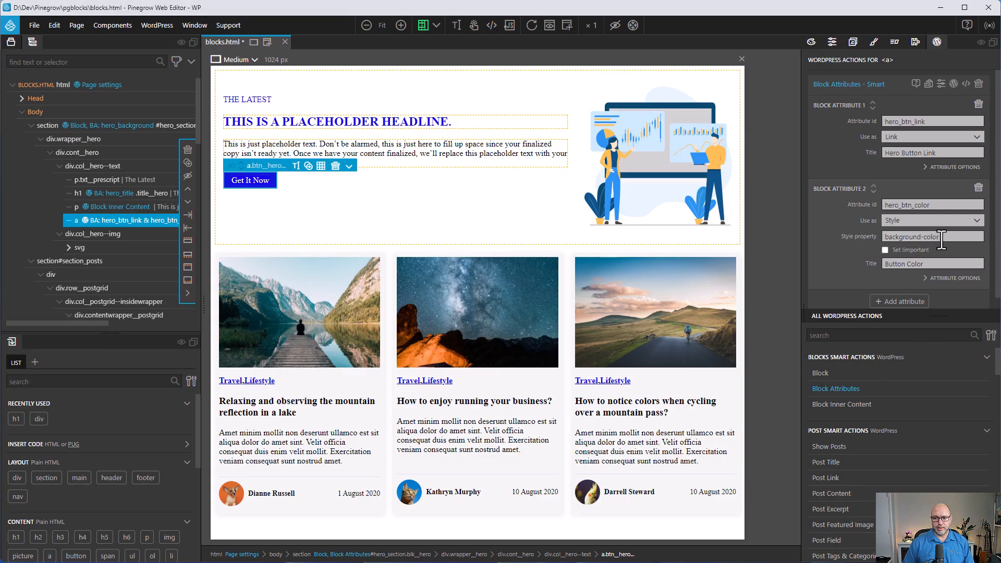
Return to the browser, reload the Front Page editor without keeping unsaved changes, and recover the invalid Hero Block.
key("alt+Tab")
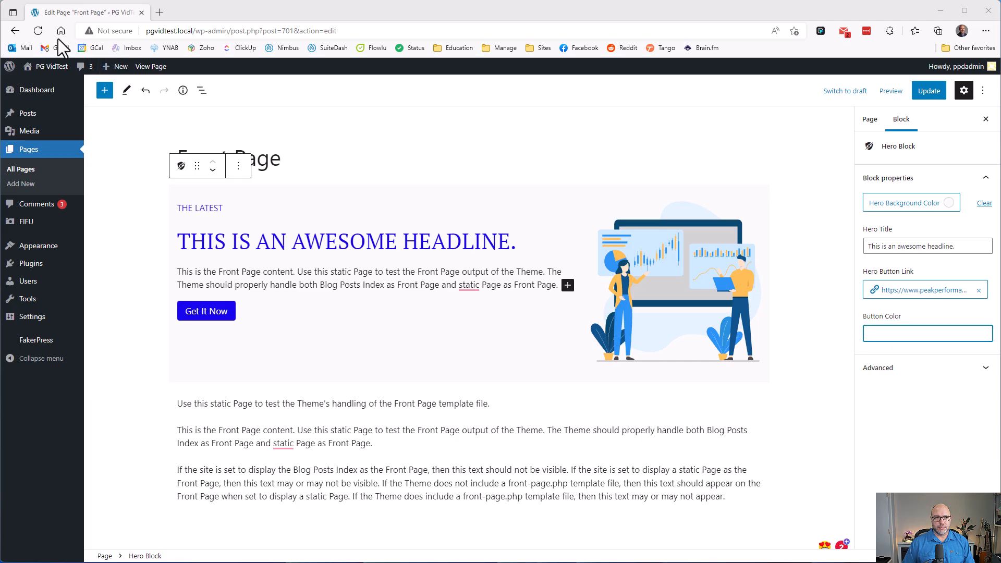
key("F5")
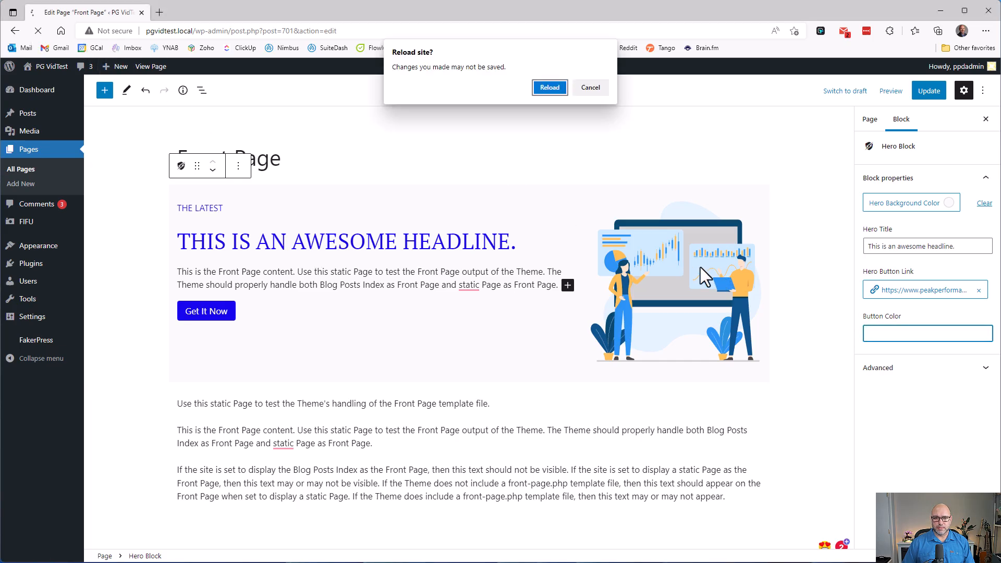
left_click(549, 88)
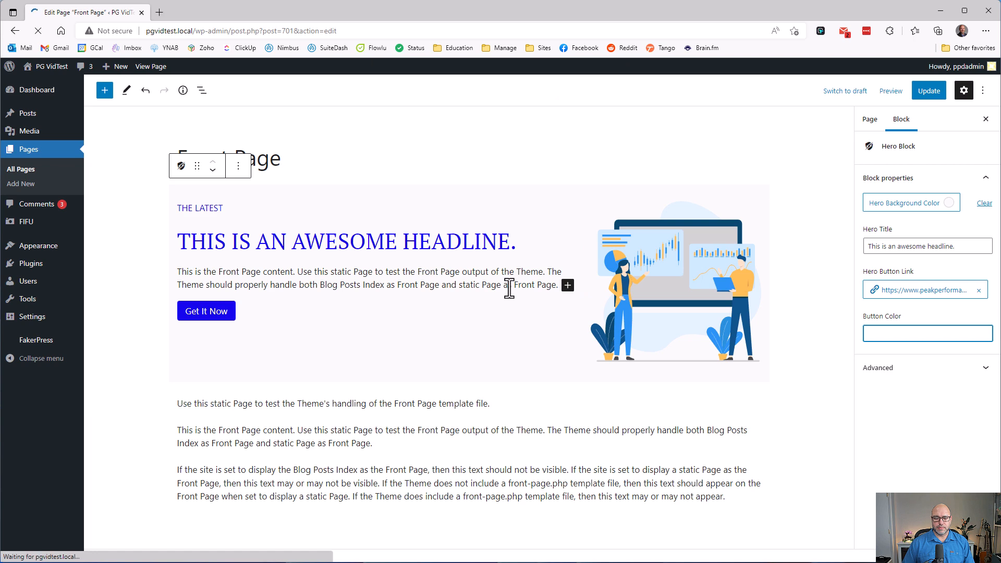
left_click(817, 124)
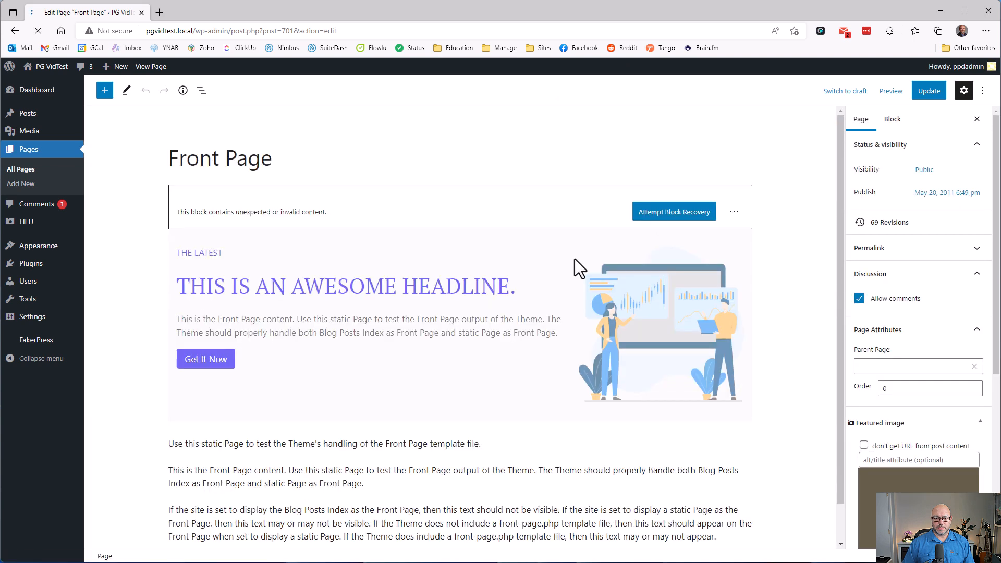
left_click(660, 211)
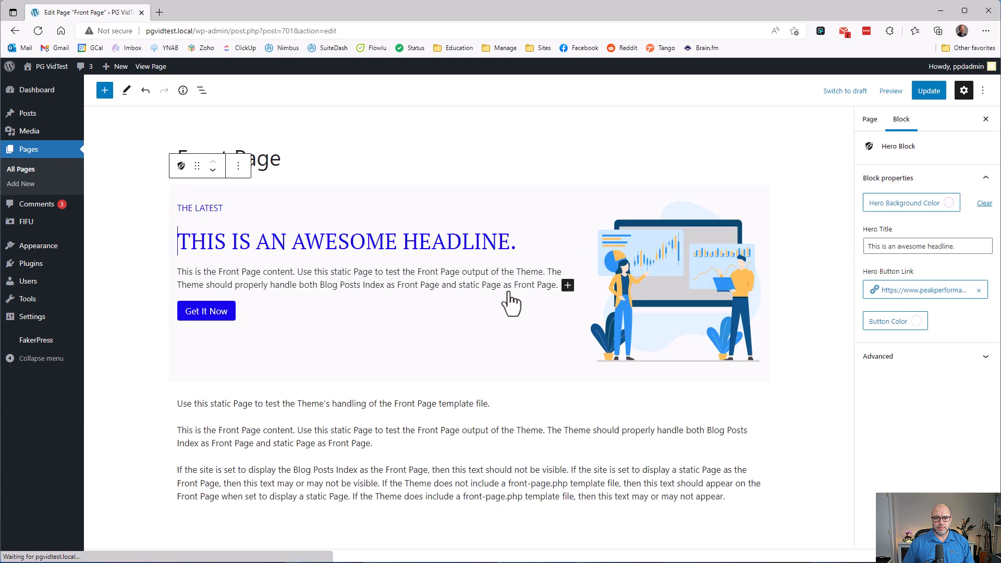
Open the Hero Block's Button Color picker to inspect it and leave it without choosing a color.
left_click(911, 323)
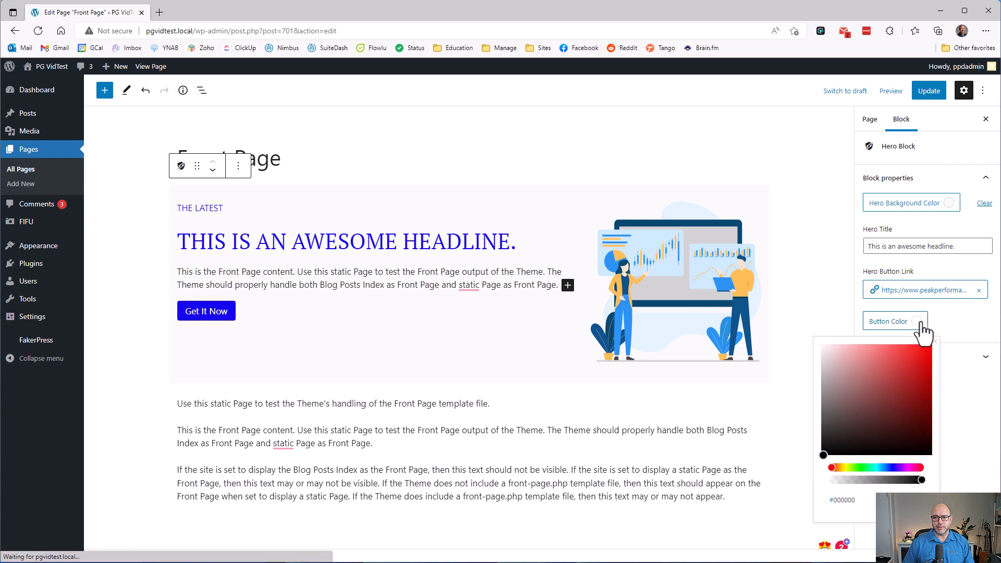
left_click(912, 363)
left_click(960, 322)
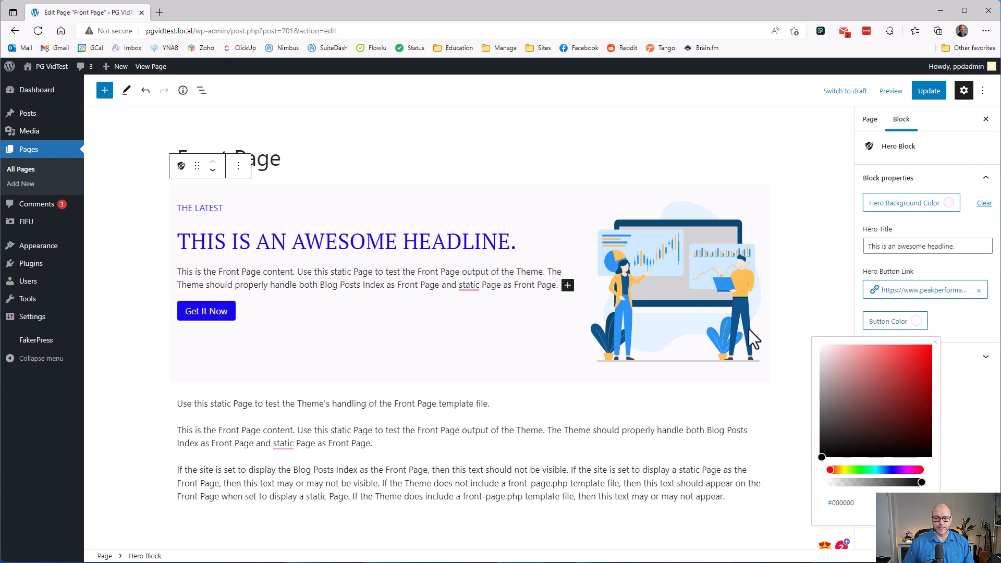
Switch to Pinegrow and review the control types available in the Button Color attribute's options.
key("alt+Tab")
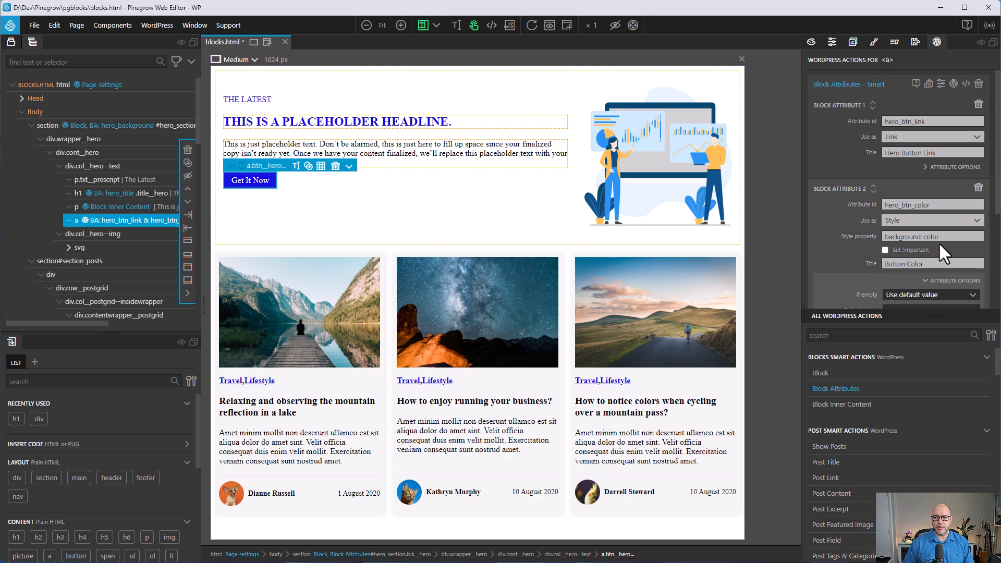
scroll(939, 242, "down", 3)
left_click(932, 173)
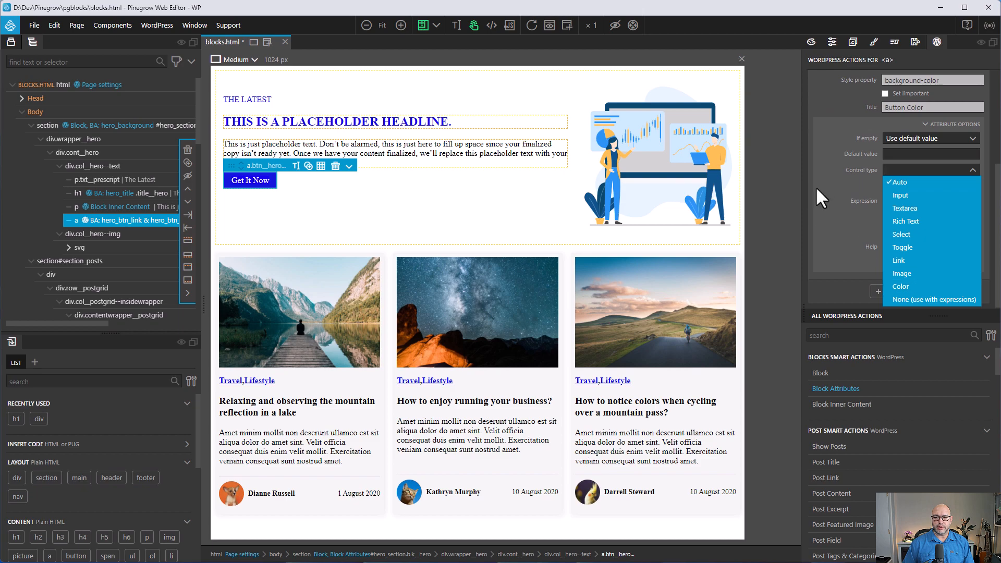
left_click(834, 150)
scroll(834, 200, "up", 3)
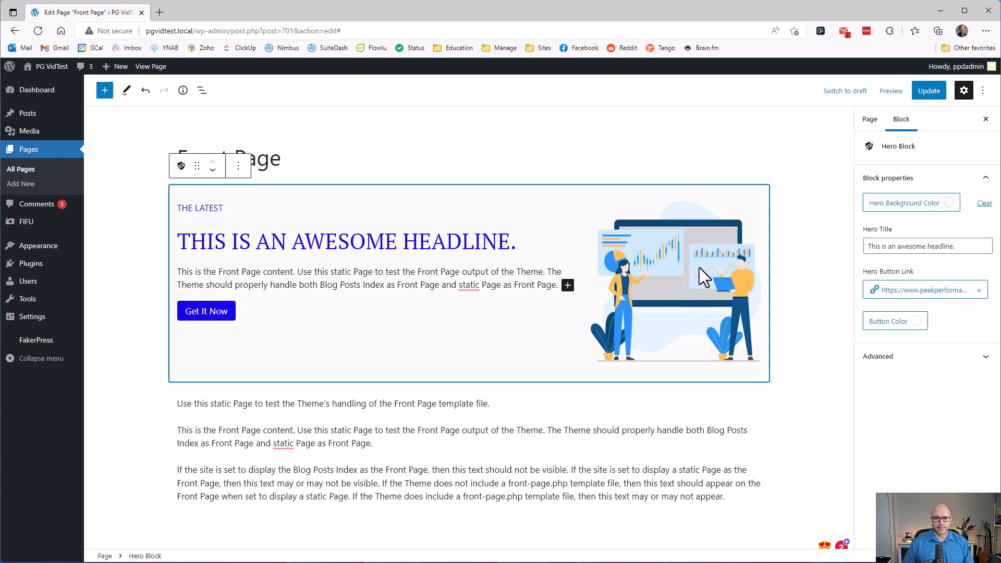
Switch to Pinegrow and add the Block Attributes action to the svg inside the hero's image column.
key("alt+Tab")
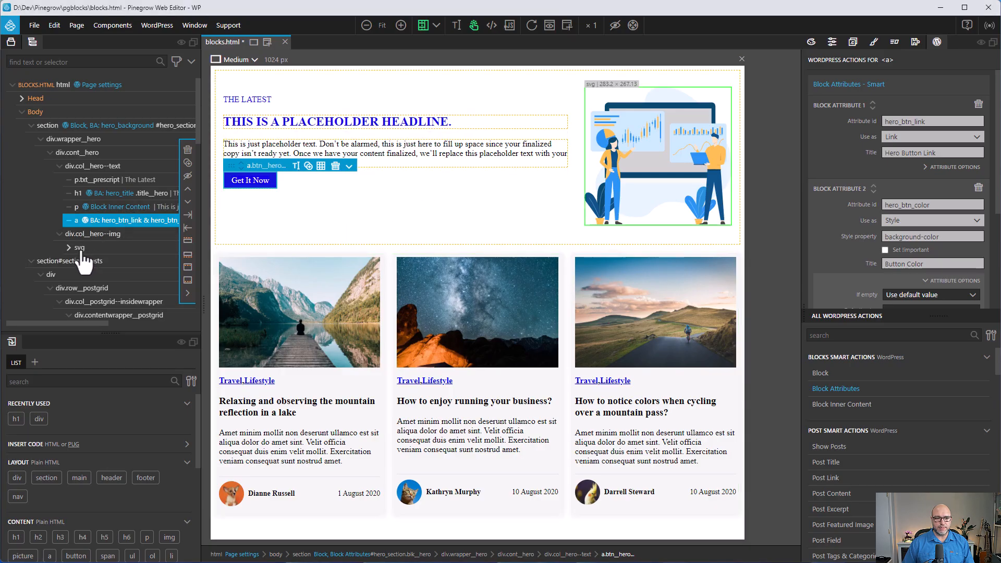
left_click(112, 235)
left_click(106, 248)
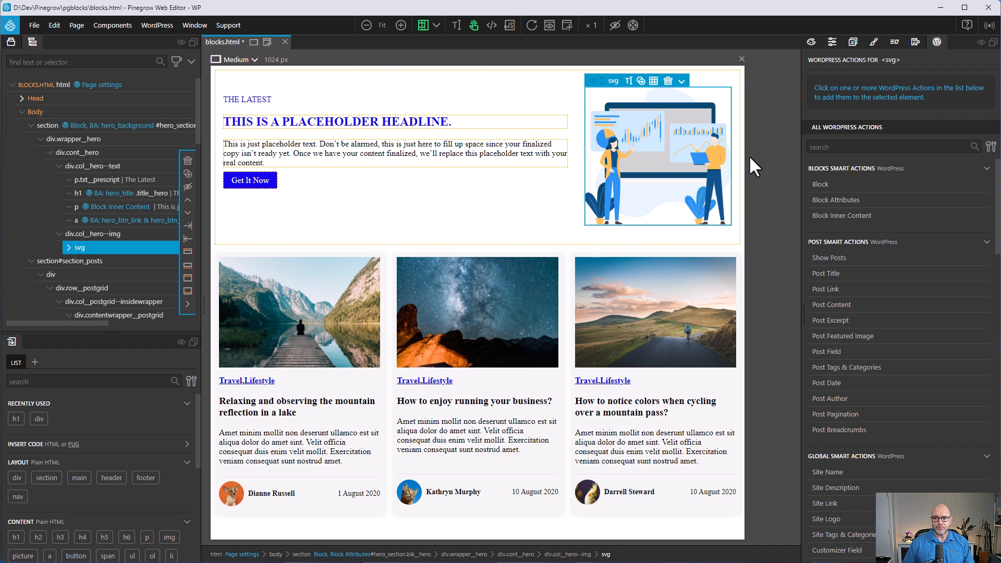
left_click(836, 200)
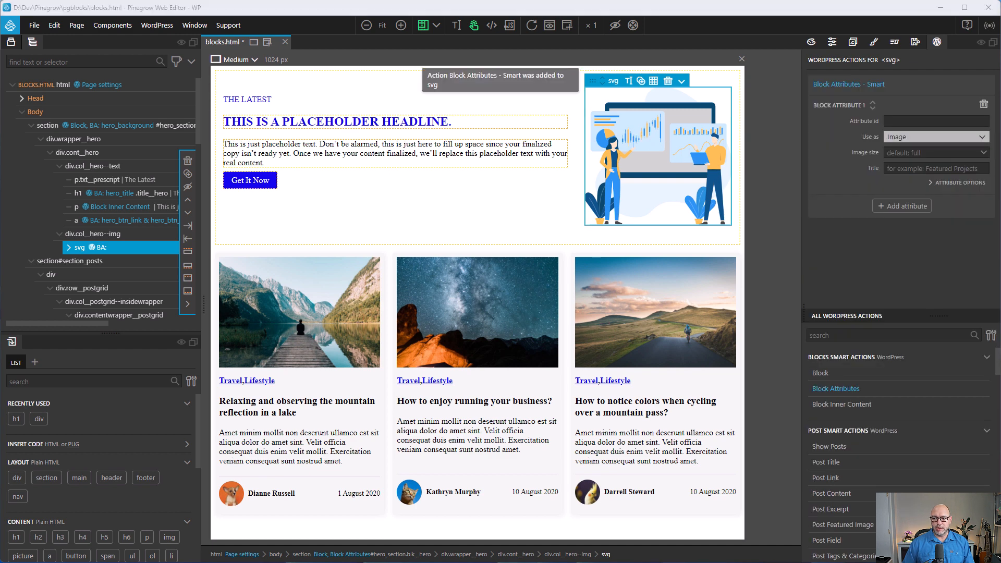
Define the svg's image attribute with id hero_image, image size medium and title "Hero Image", and save the file.
left_click(965, 122)
type("ero_image")
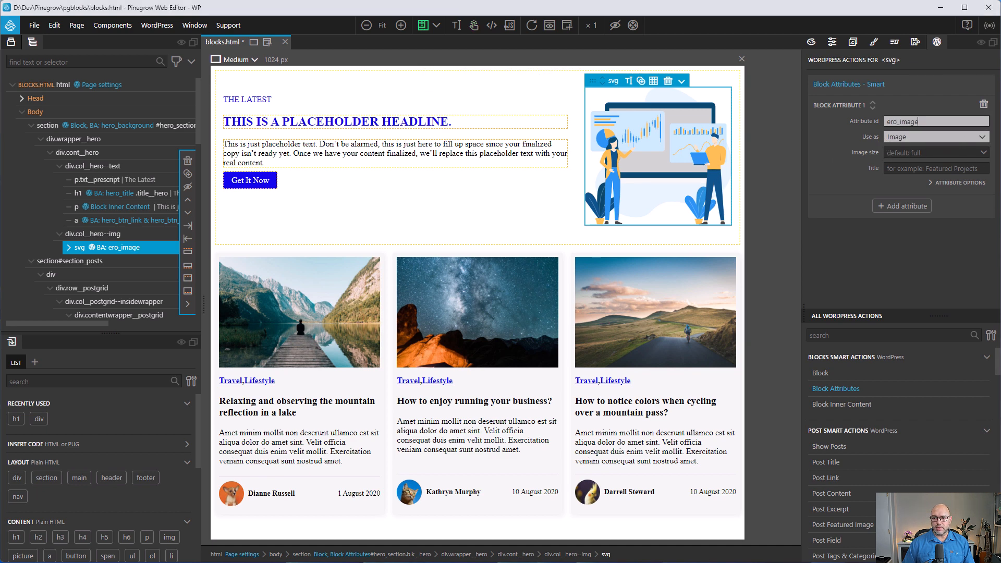
left_click(981, 153)
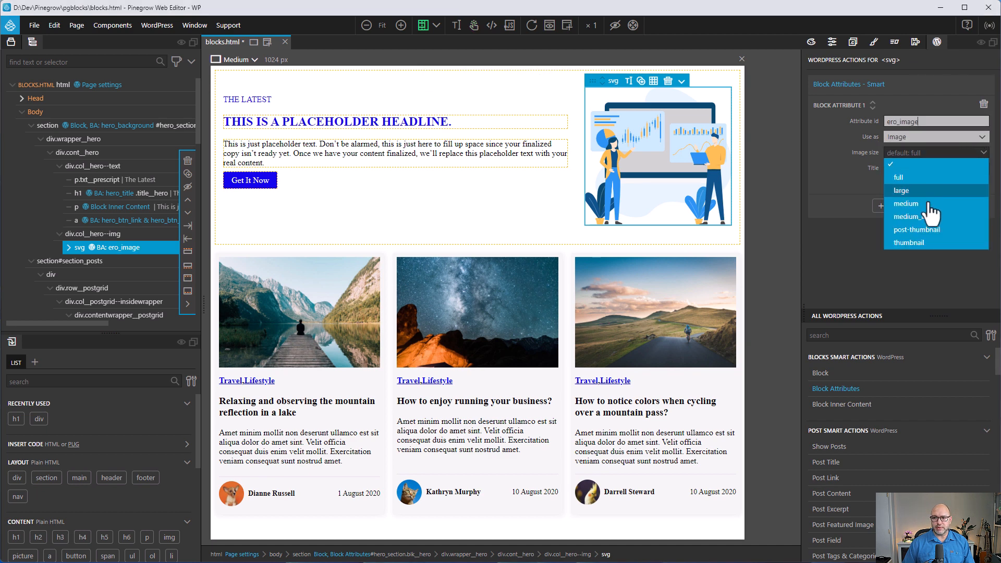
left_click(932, 211)
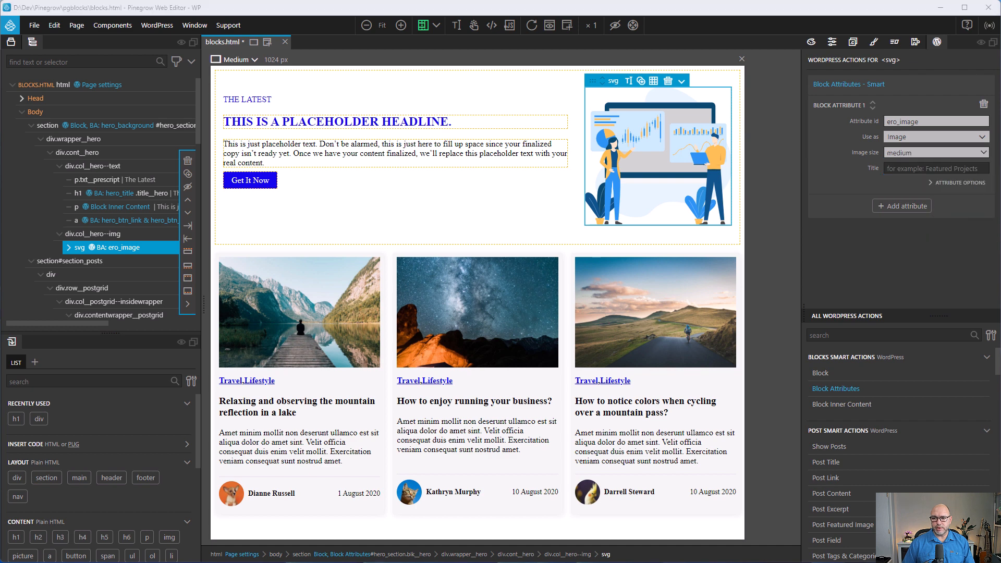
left_click(949, 168)
type("Hero Image")
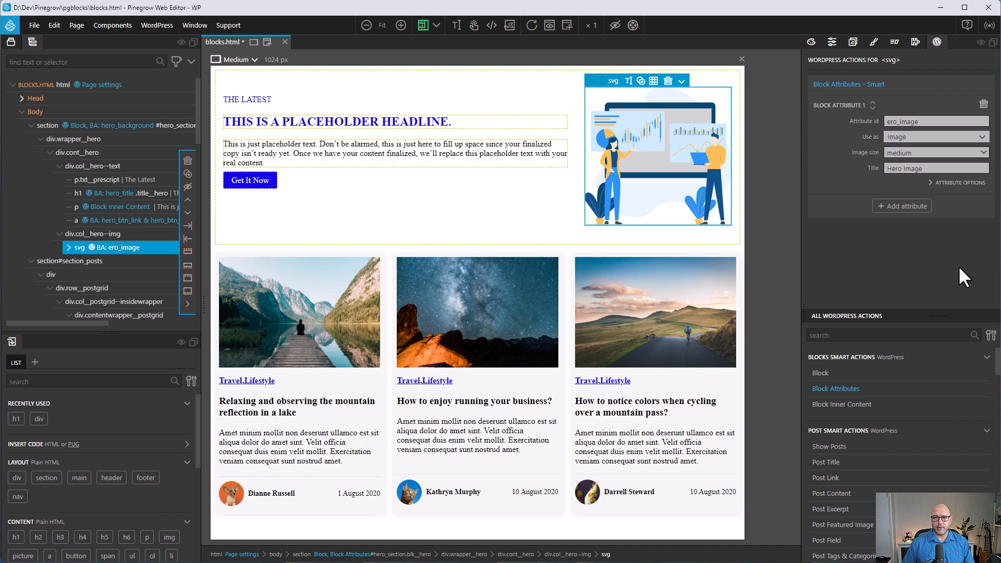
key("ctrl+s")
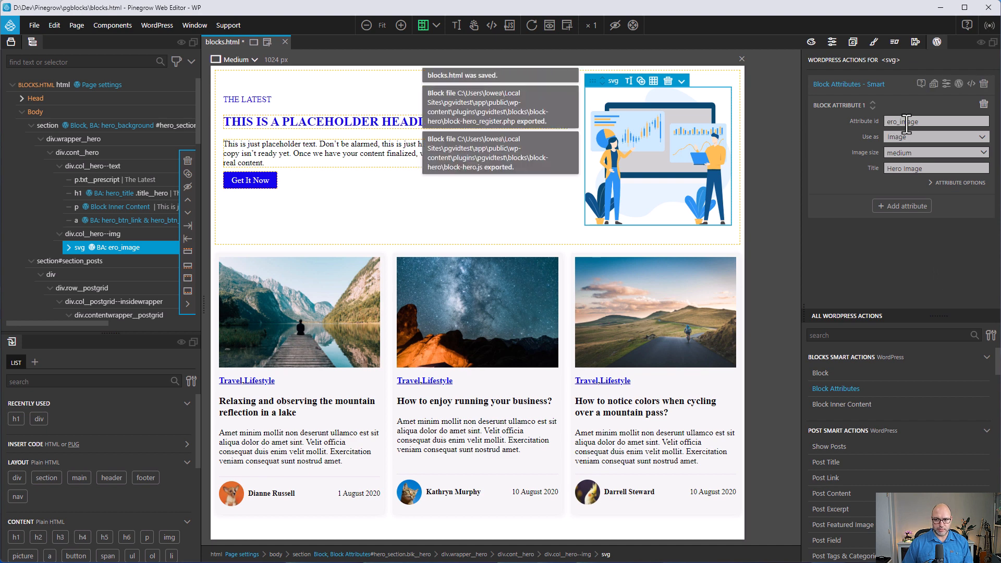
type("h")
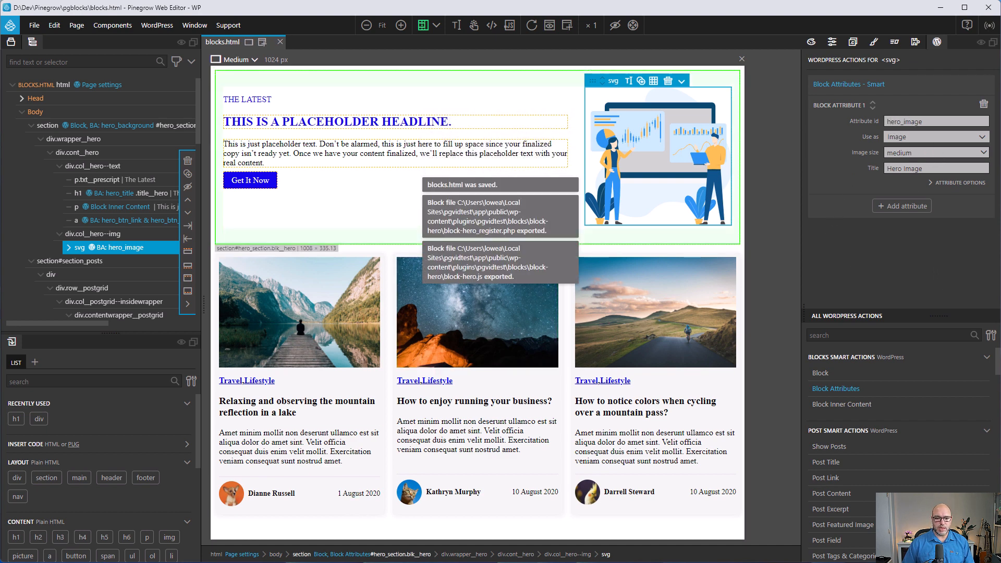
Switch to the browser, reload the Front Page editor, and attempt recovery of the Hero Block.
key("alt+Tab")
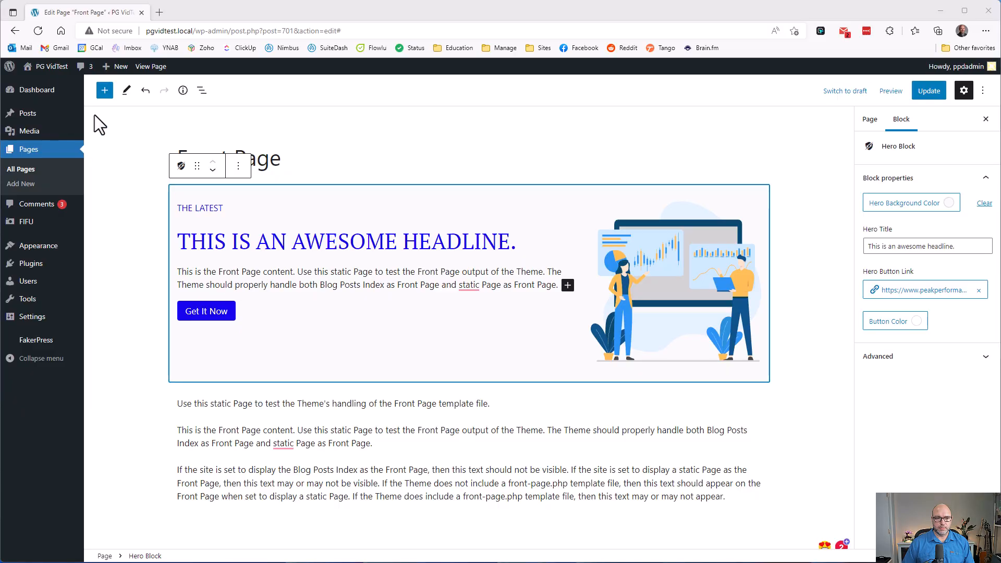
key("F5")
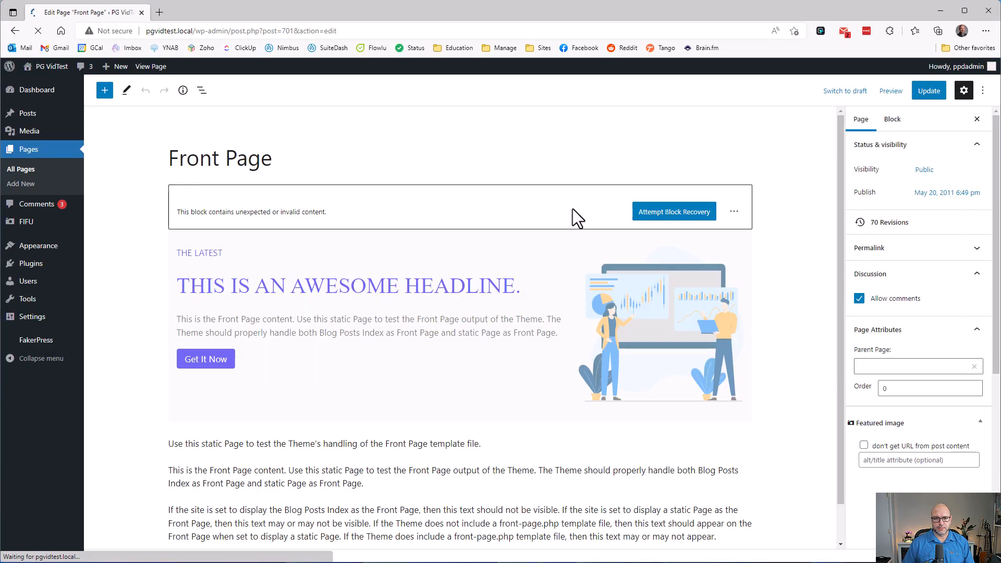
left_click(663, 214)
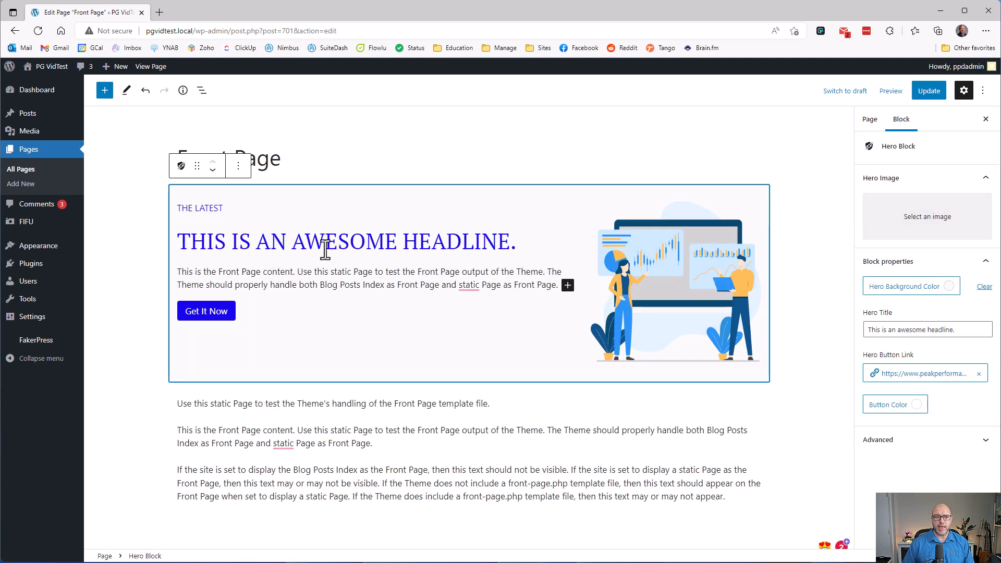
Choose the eyeglasses picture from the Media Library as the Hero Image and update the page.
left_click(893, 228)
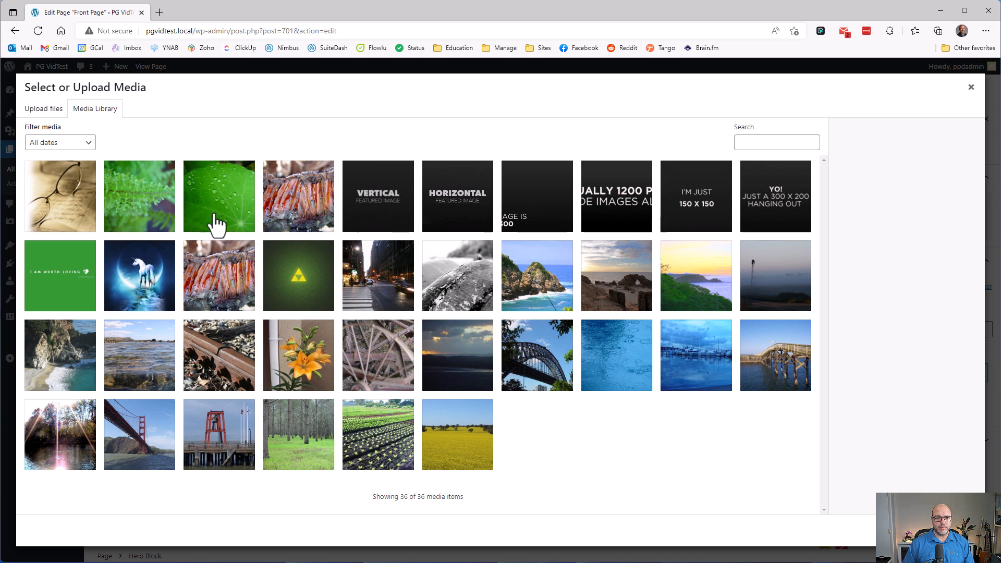
left_click(80, 205)
left_click(955, 531)
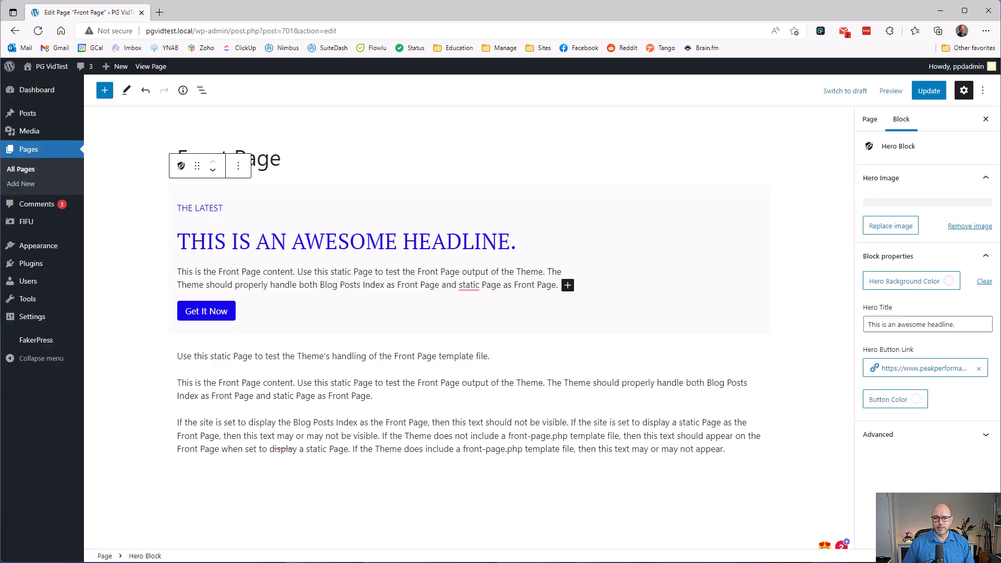
left_click(928, 93)
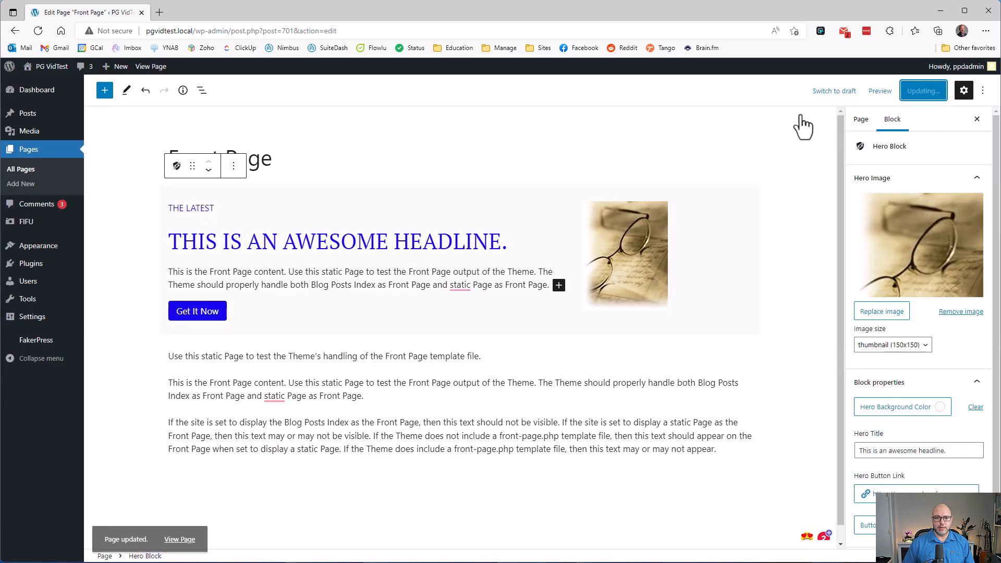
Open the published page in a new browser tab and examine the hero's headline, paragraph and image.
right_click(179, 528)
left_click(233, 215)
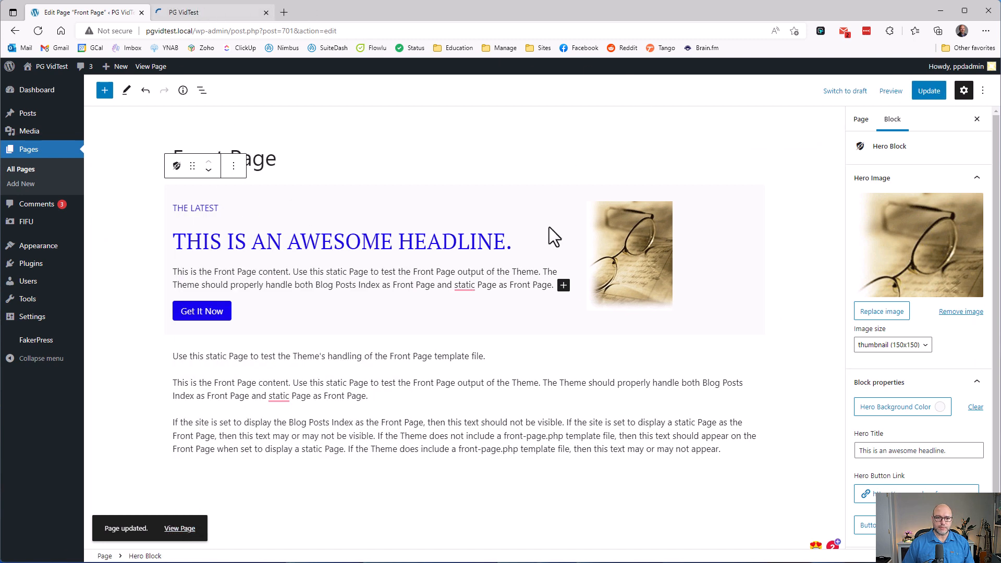
key("ctrl+Tab")
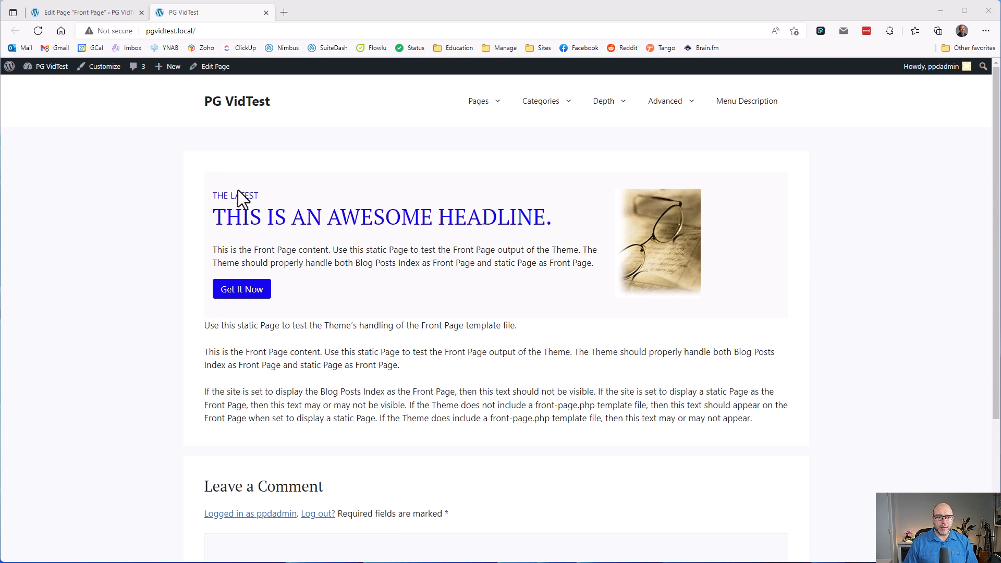
left_click_drag(243, 217, 522, 226)
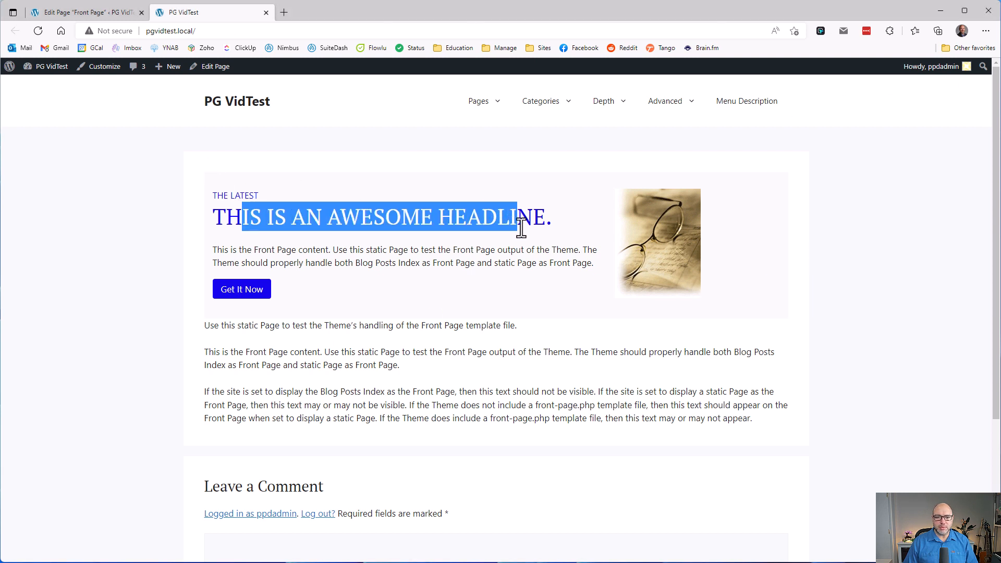
left_click_drag(229, 250, 551, 252)
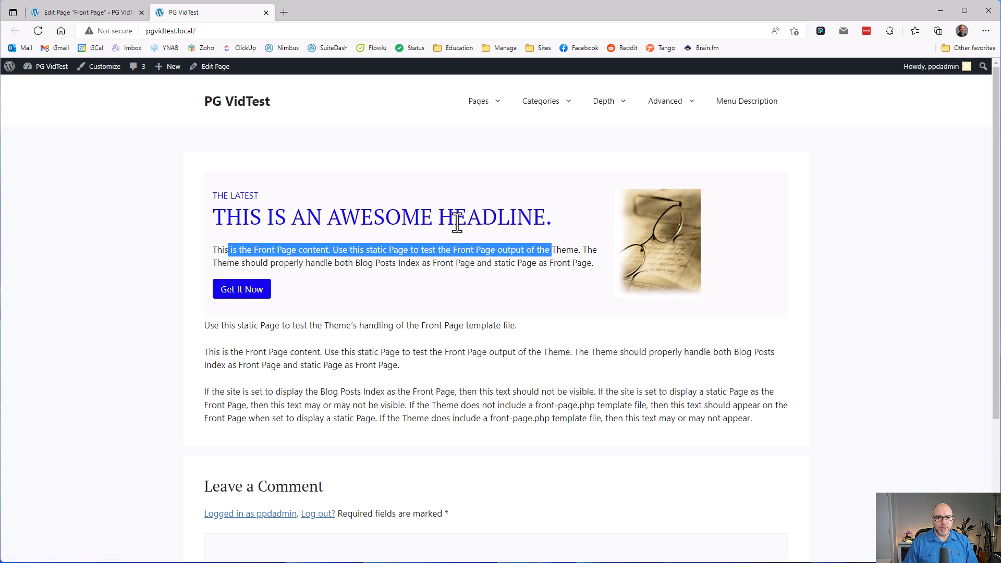
left_click(828, 240)
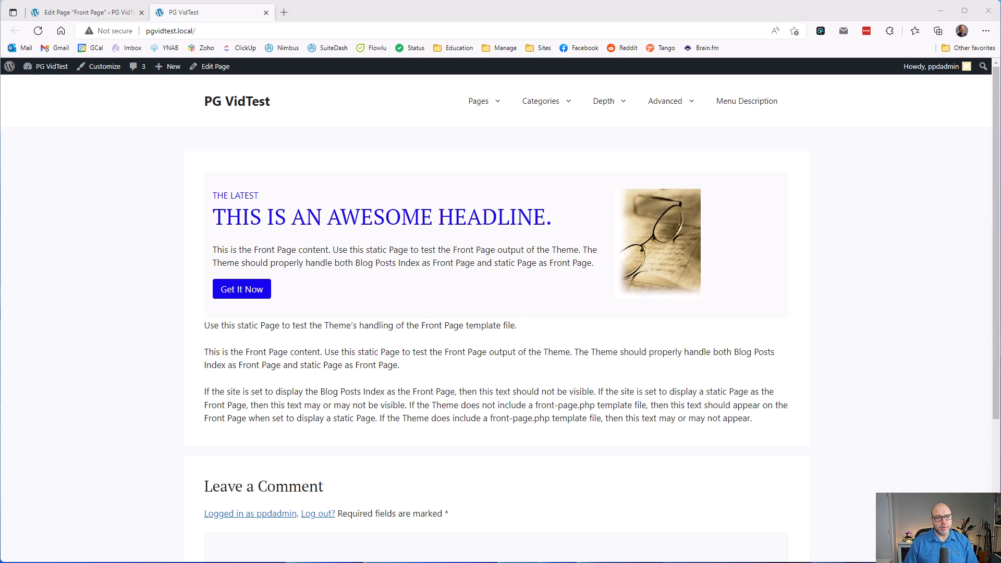
Bring the File Explorer window with the pgvidtest plugin folder into view over the page.
left_click_drag(0, 234, 566, 174)
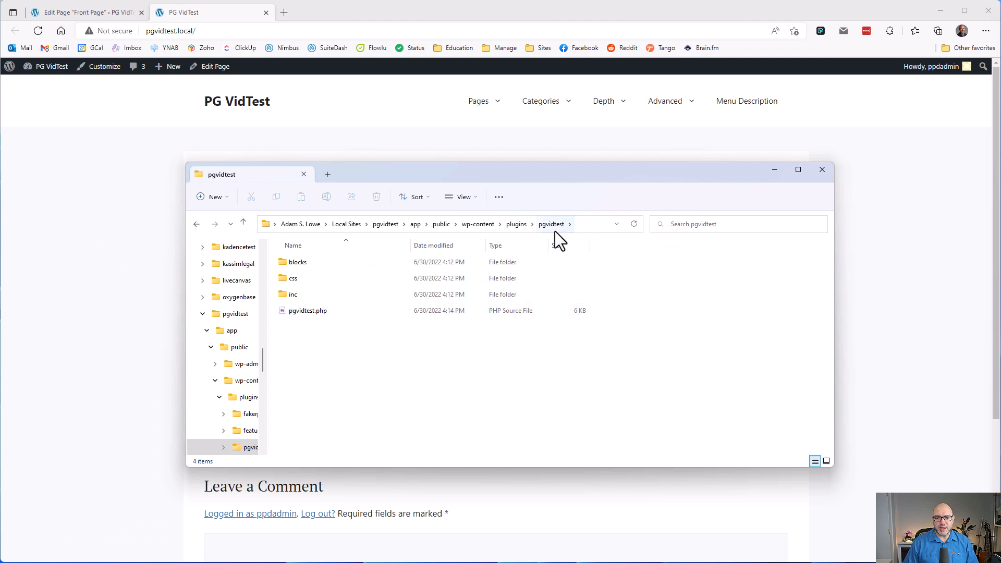
Open pgvidtest.php from the plugin folder in Visual Studio Code and examine its plugin header.
left_click(311, 311)
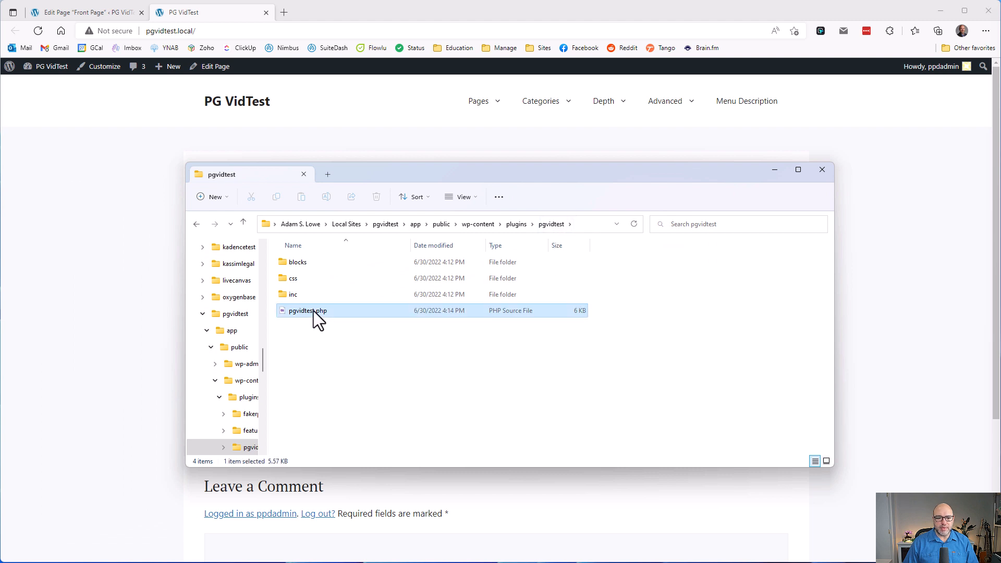
key("shift+F10")
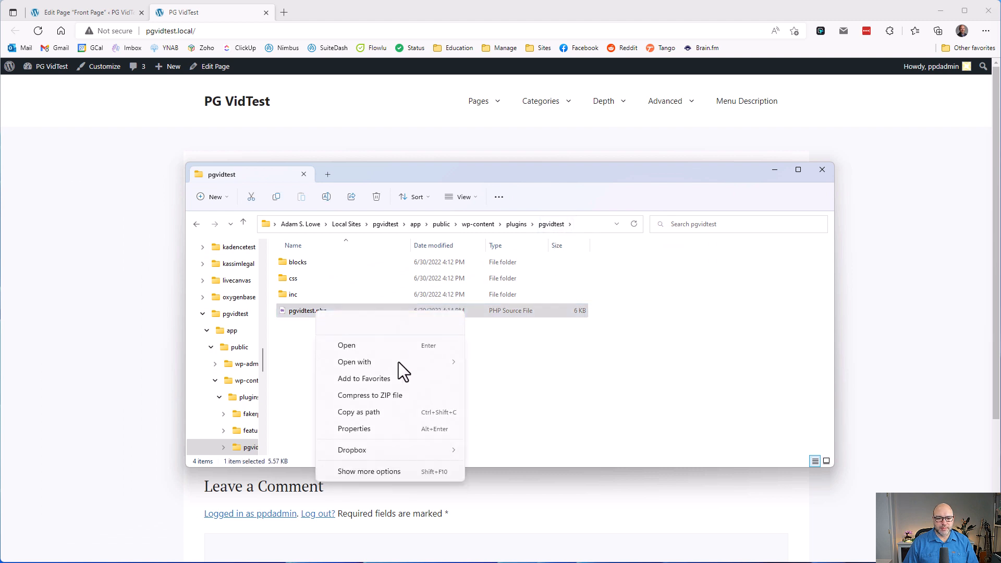
left_click(393, 343)
scroll(572, 252, "down", 20)
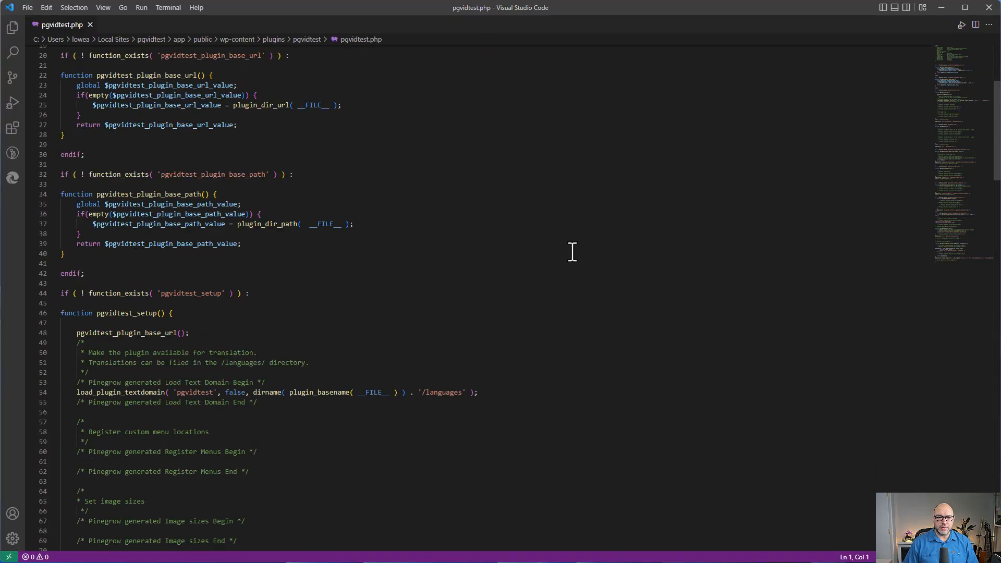
scroll(572, 252, "up", 20)
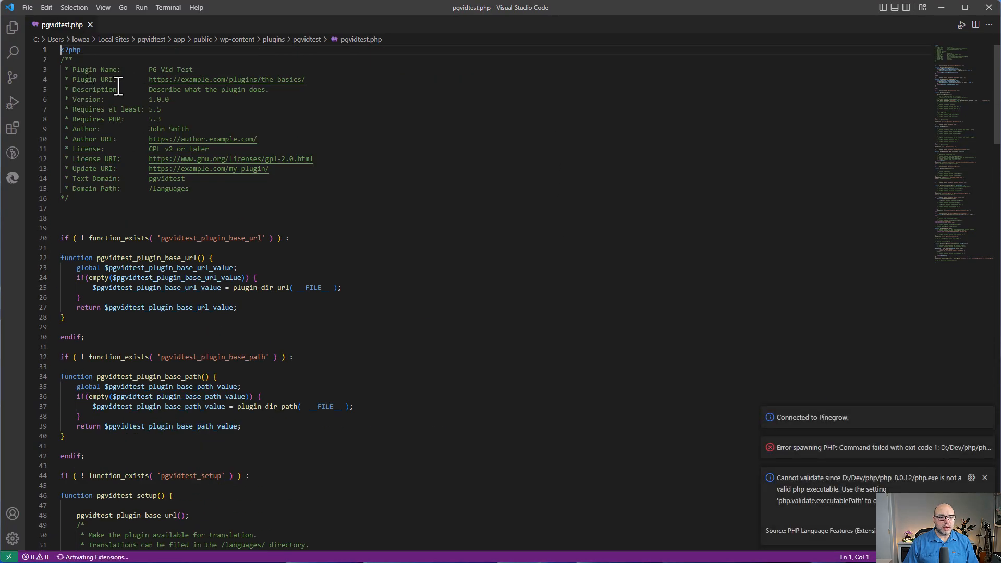
left_click(174, 70)
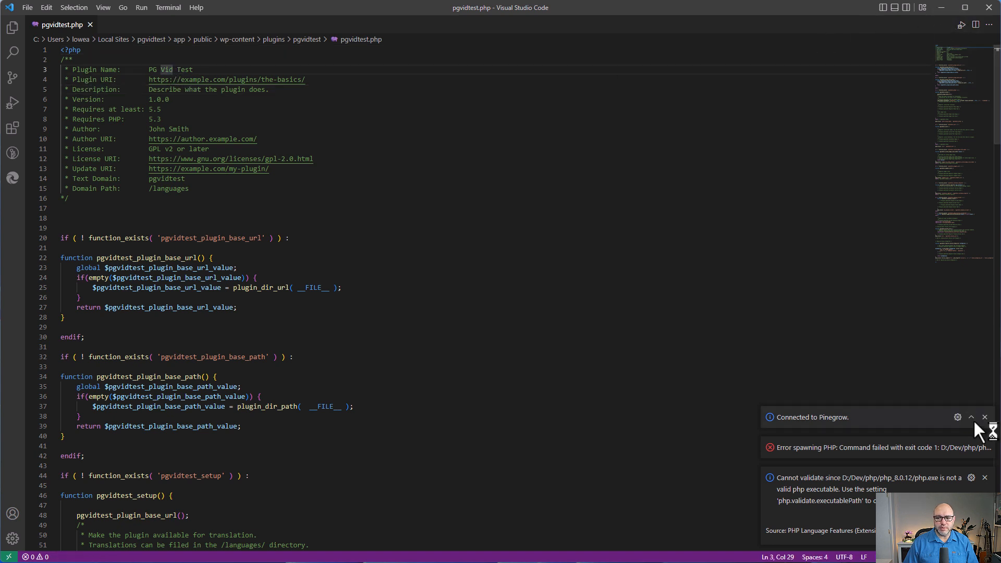
Dismiss the Pinegrow connection and PHP validation notifications and review the header comment of pgvidtest.php.
left_click(985, 418)
left_click(985, 447)
left_click(985, 478)
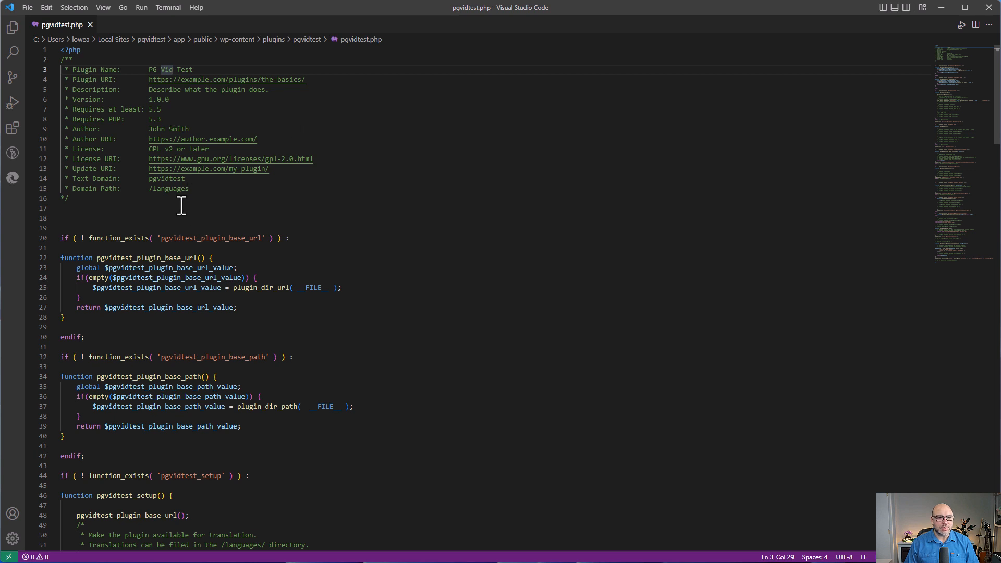
left_click(116, 225)
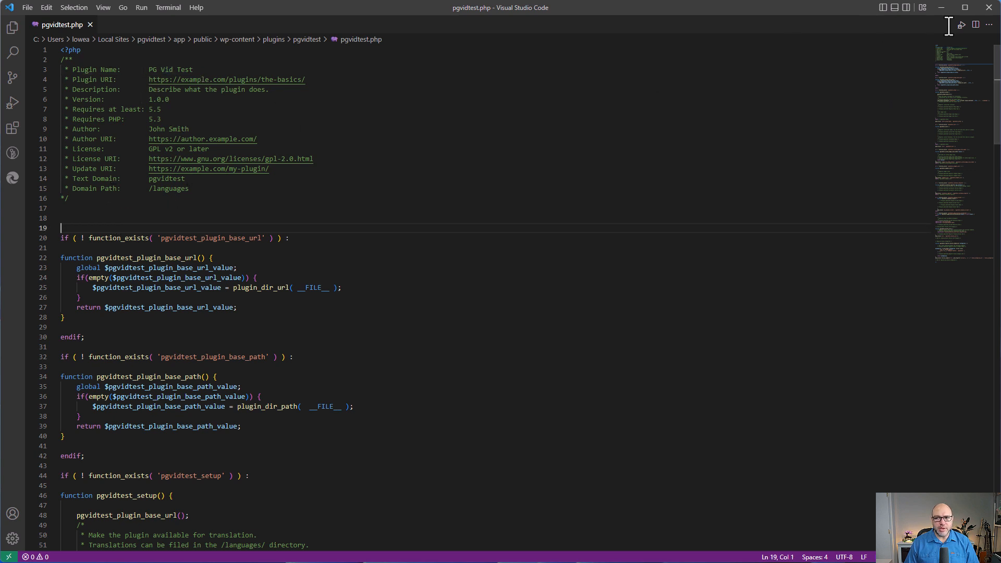
left_click(81, 72)
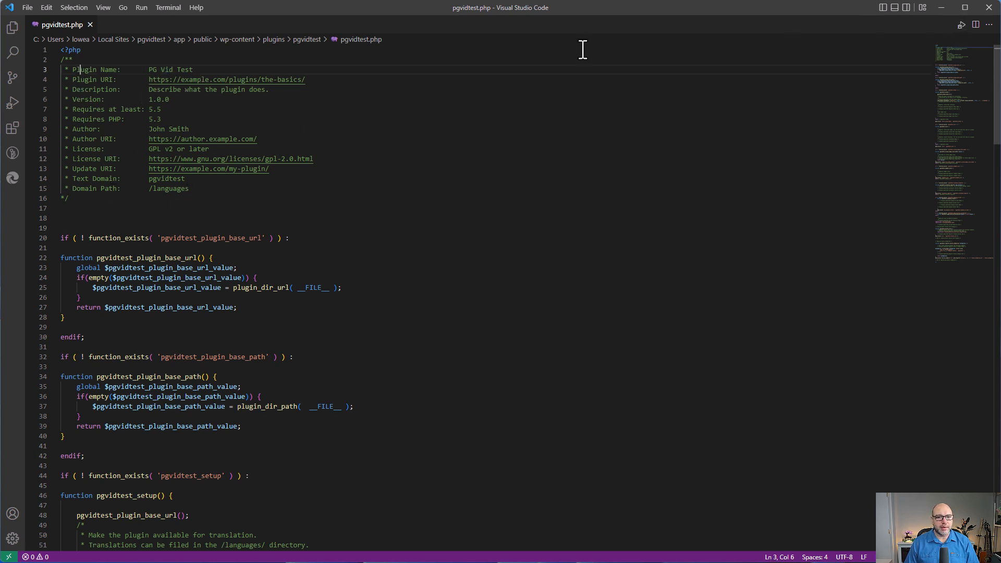
Minimize the code editor, return to File Explorer, and open the block-hero folder inside the plugin's blocks folder.
left_click(942, 7)
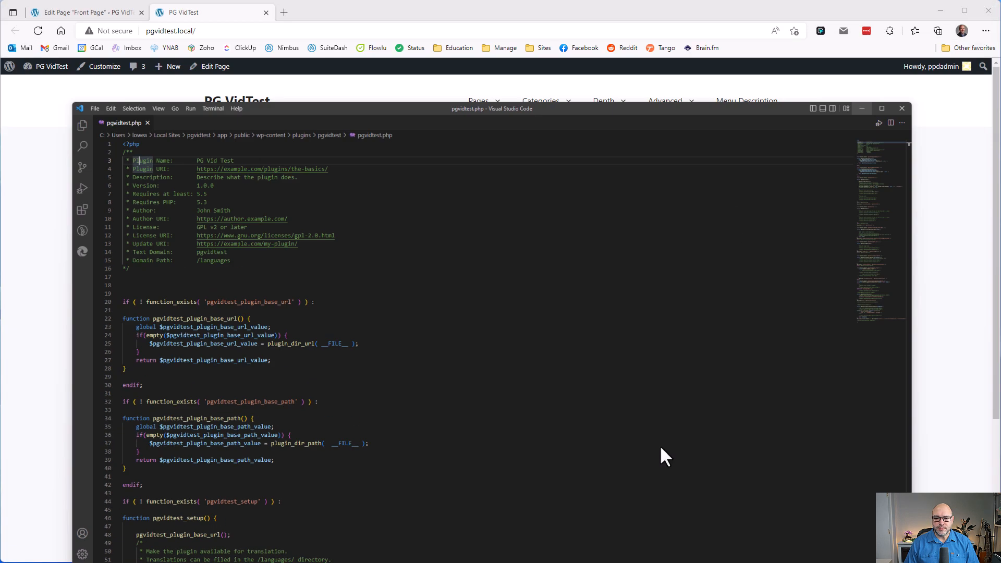
left_click(300, 265)
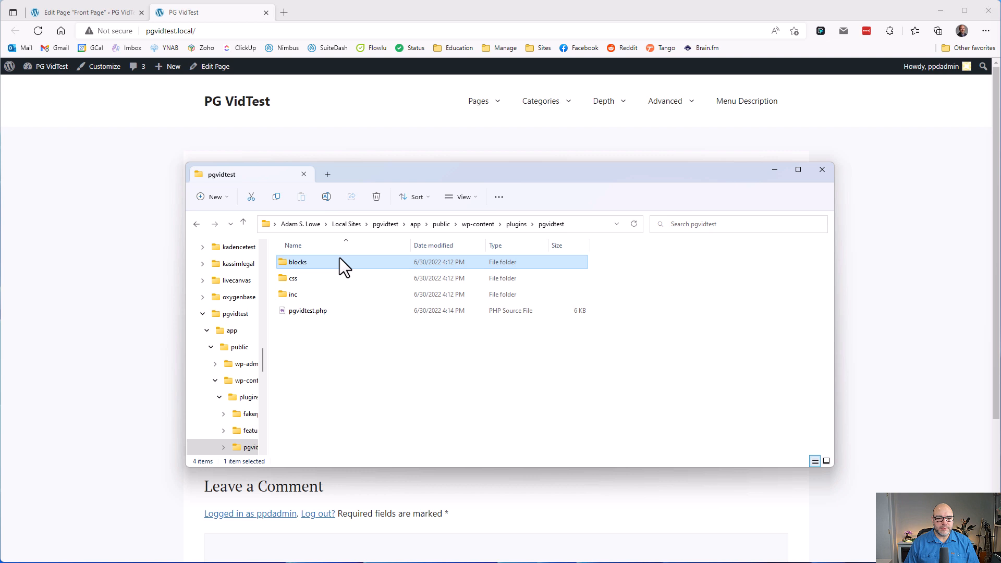
double_click(293, 263)
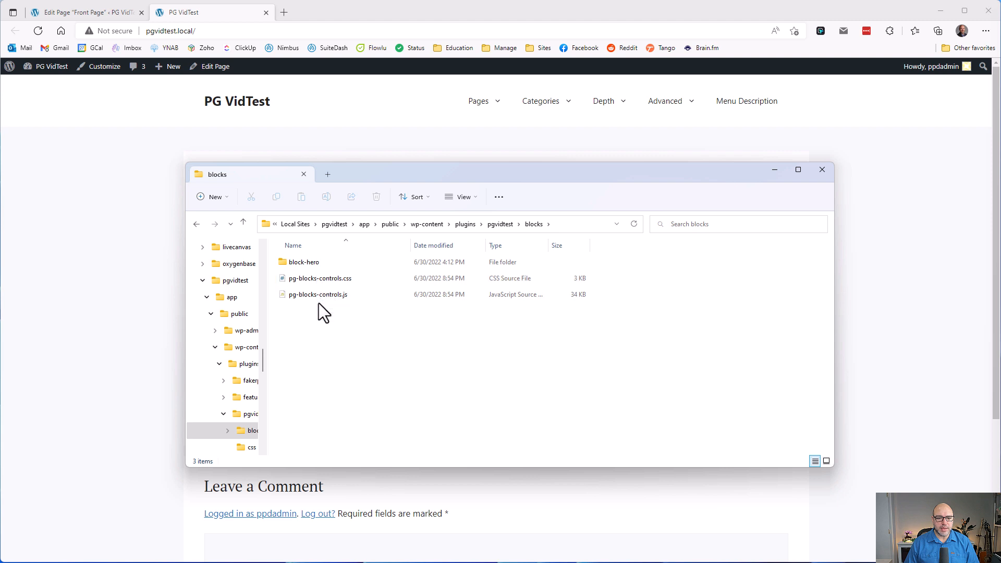
left_click(307, 262)
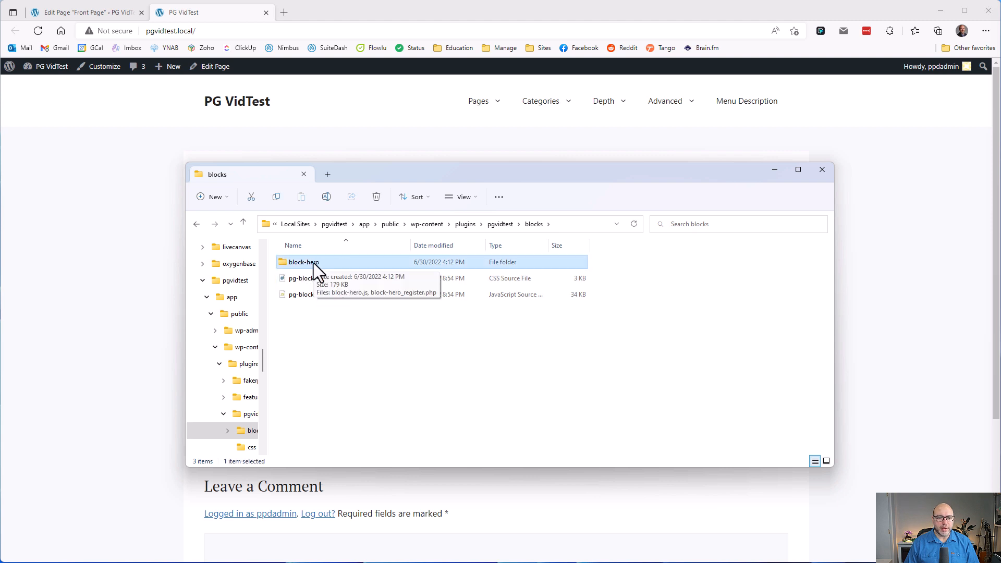
double_click(320, 265)
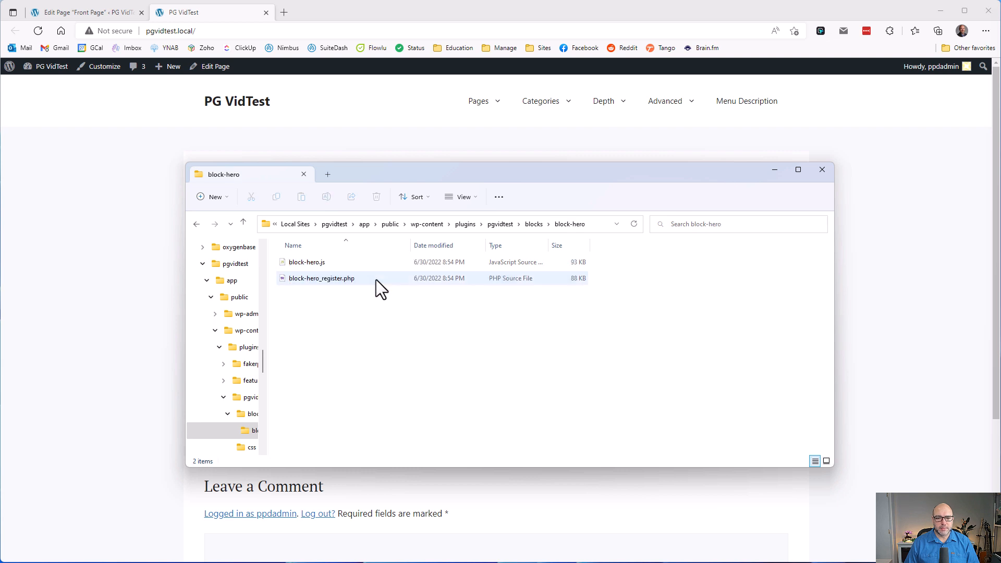
Open block-hero.js in Visual Studio Code and examine its constants, block registration and attribute definitions.
left_click(355, 280)
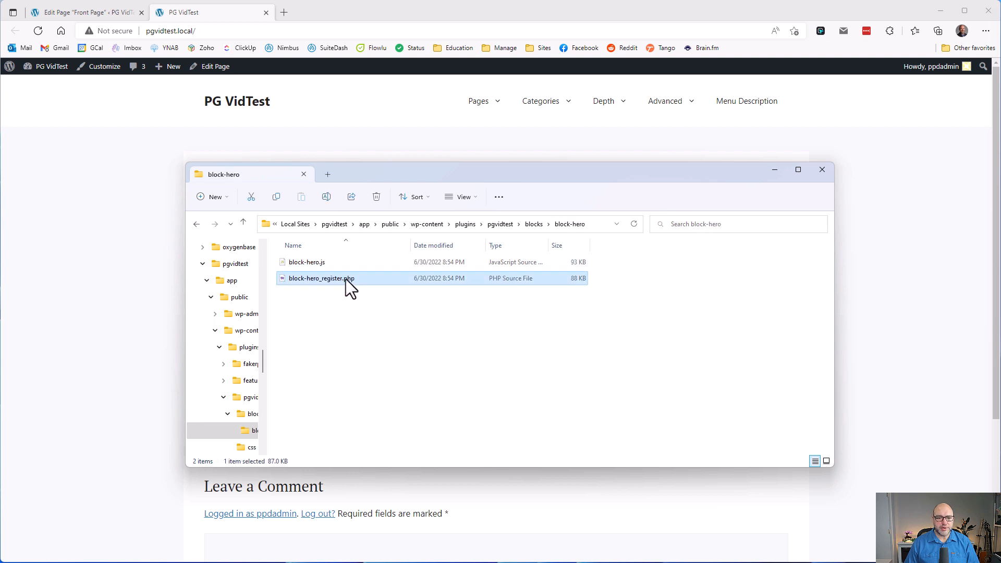
left_click(330, 262)
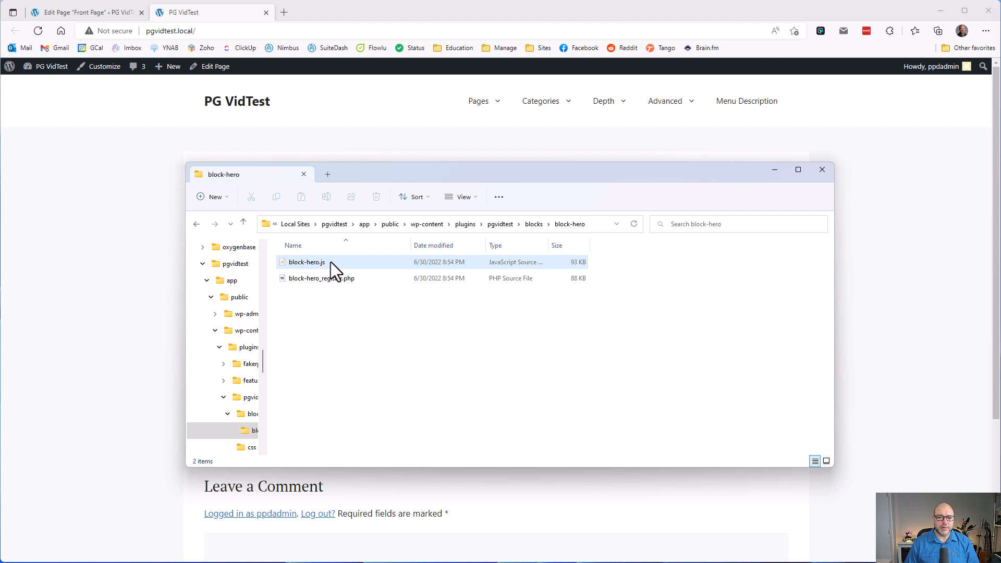
right_click(330, 262)
left_click(400, 297)
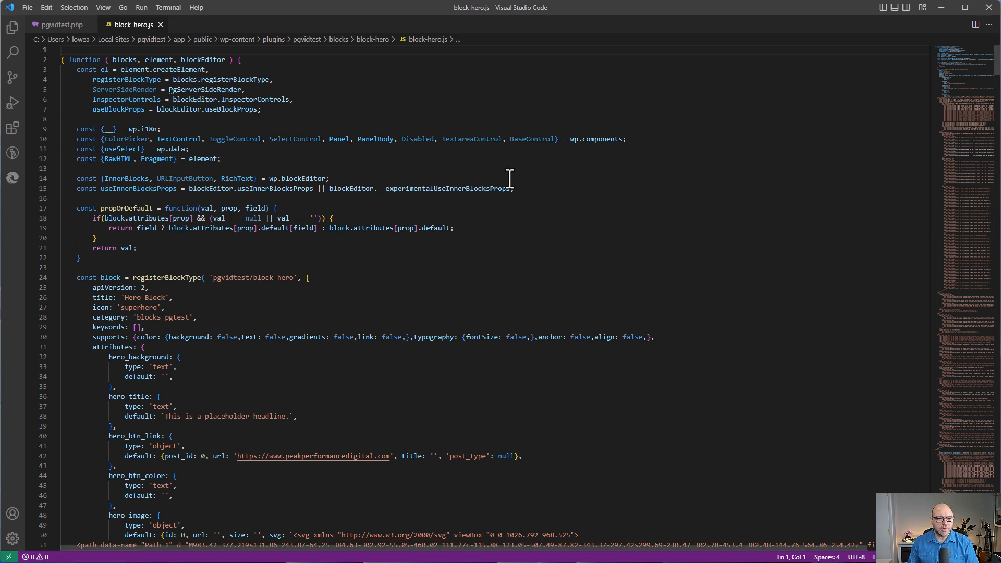
left_click(359, 120)
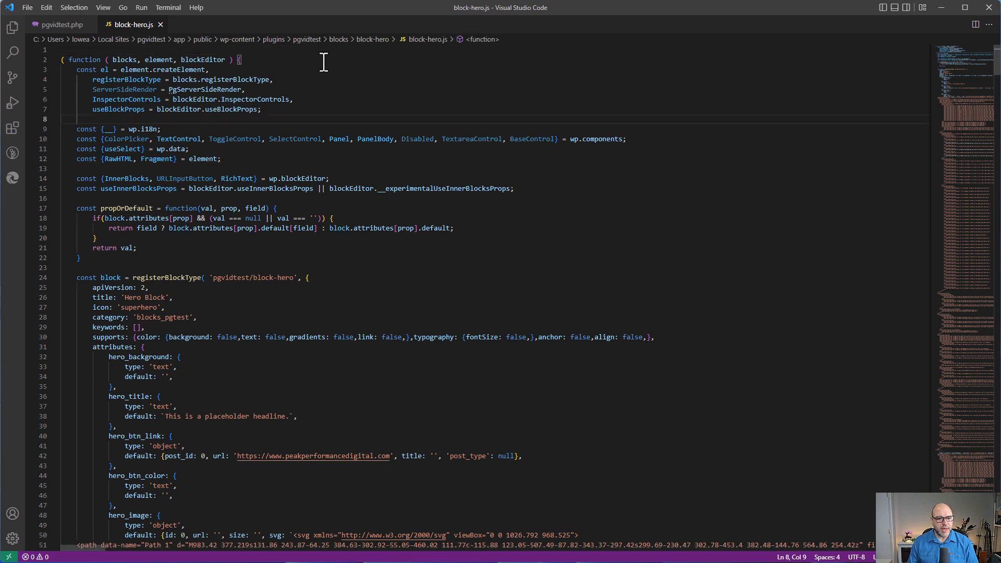
left_click(129, 199)
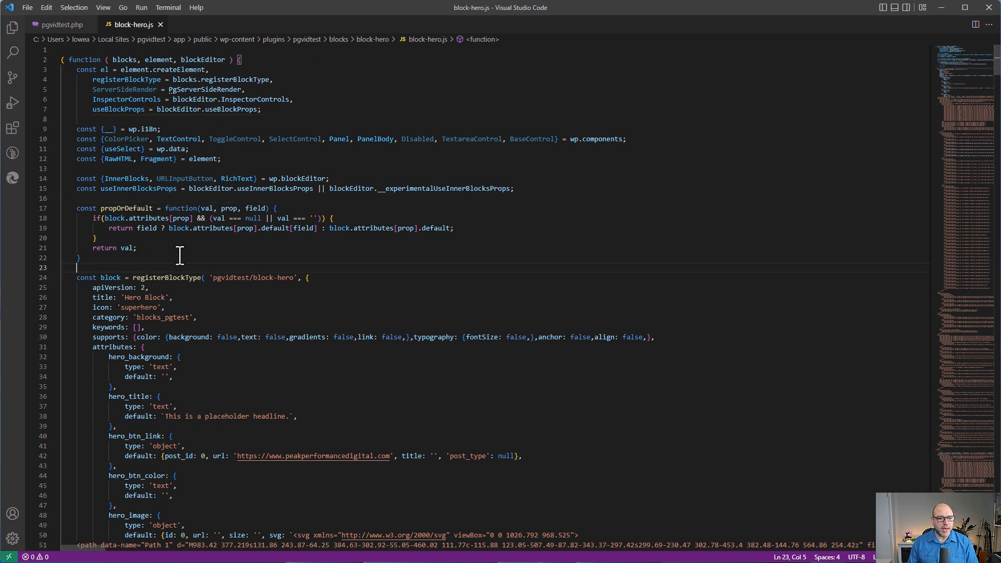
left_click(462, 270)
scroll(462, 275, "down", 2)
scroll(462, 275, "down", 5)
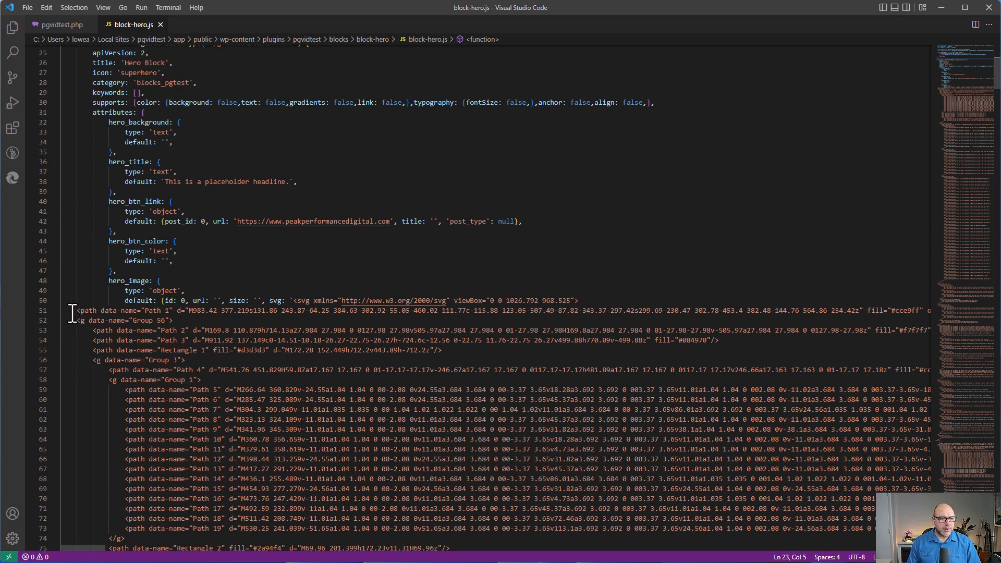
Collapse the long SVG code in block-hero.js under the hero_image default and the example attributes.
left_click(330, 302)
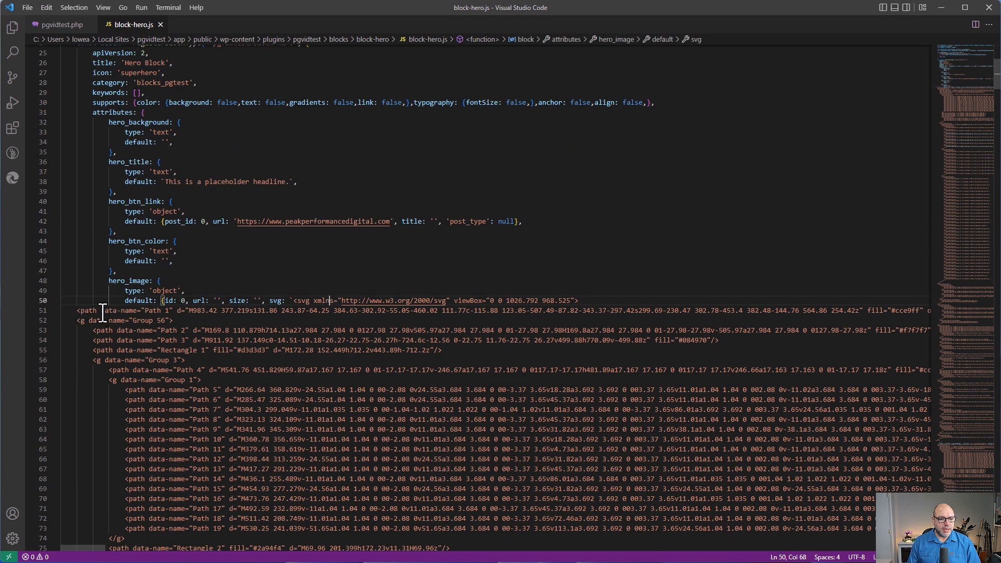
left_click(54, 301)
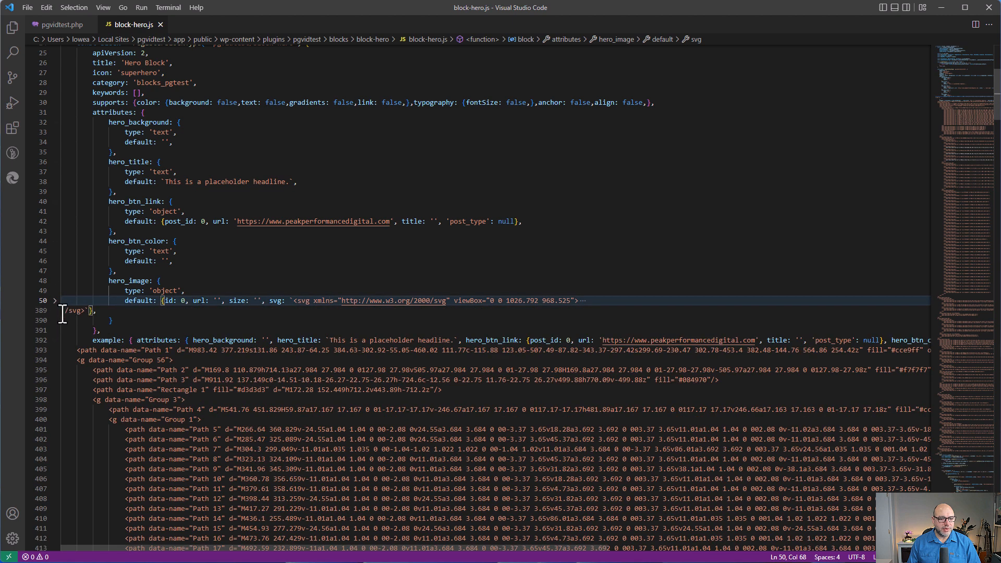
left_click(54, 301)
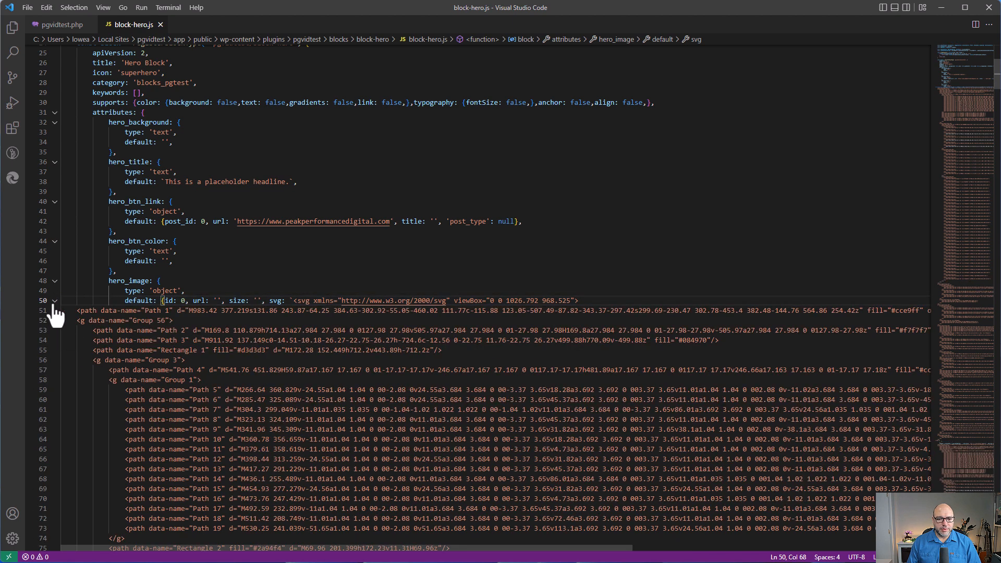
left_click(54, 302)
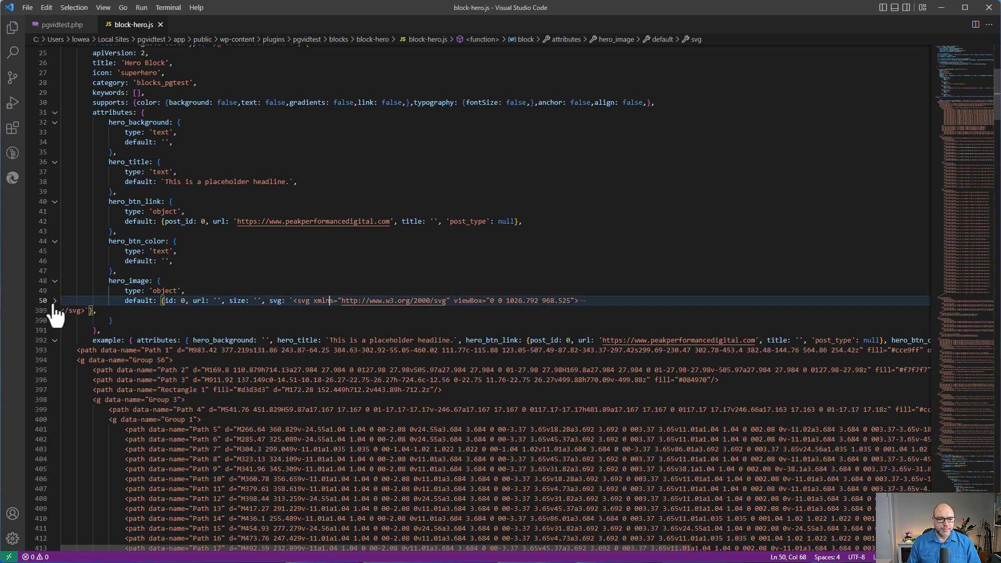
left_click(406, 344)
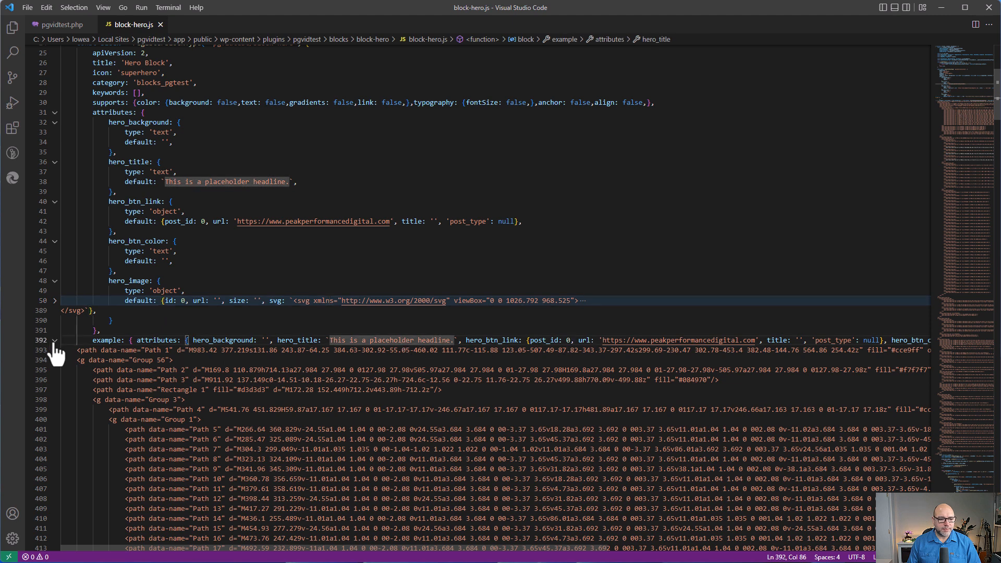
left_click(54, 341)
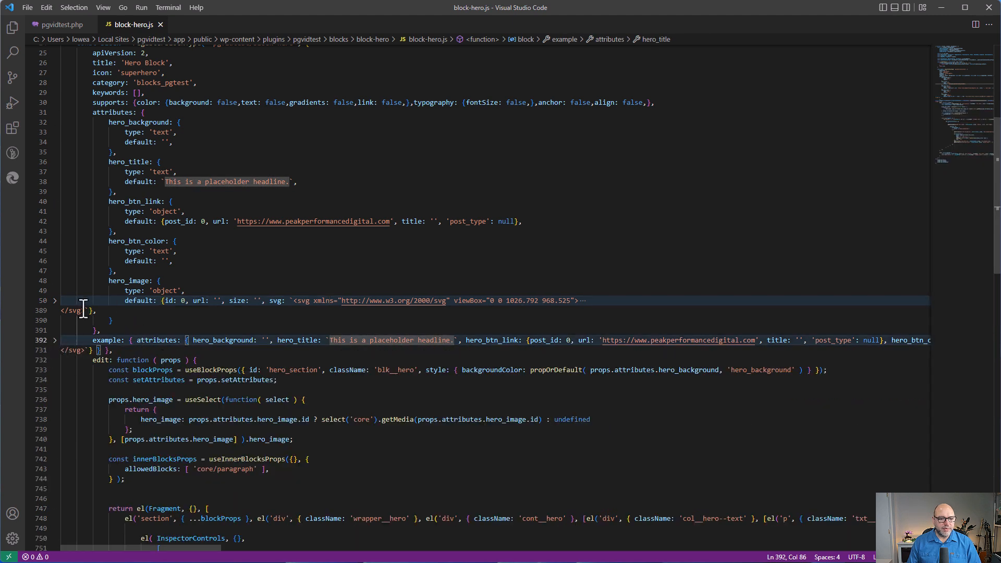
Examine the hero_image attribute, the edit function with its inspector controls, and the save function in block-hero.js.
left_click(193, 290)
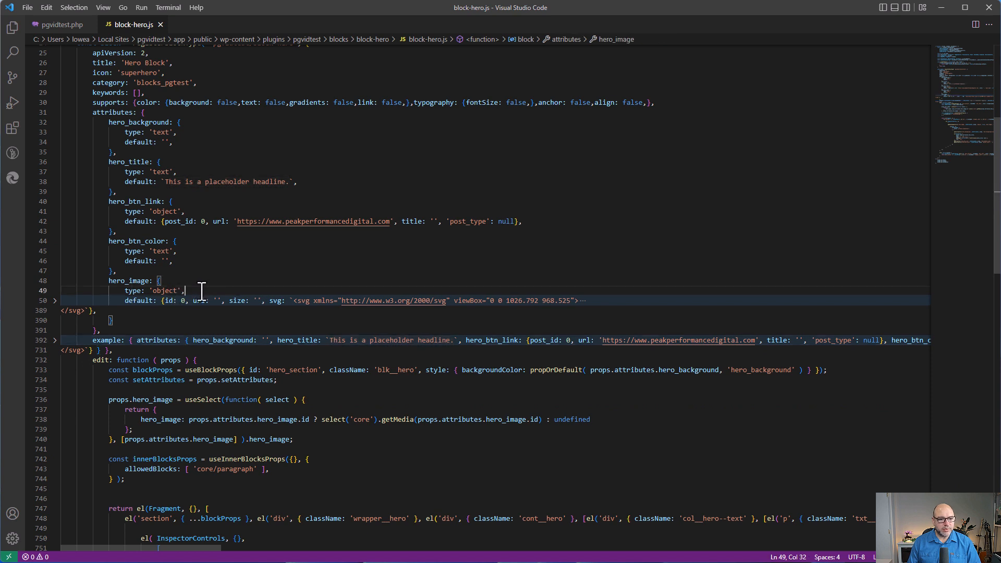
left_click(154, 301)
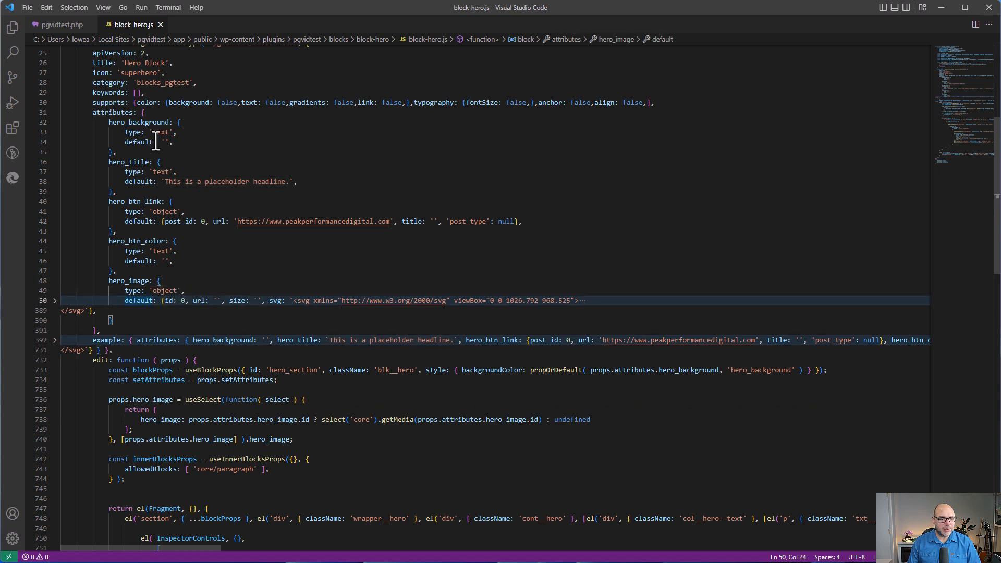
left_click(72, 350)
scroll(79, 396, "down", 15)
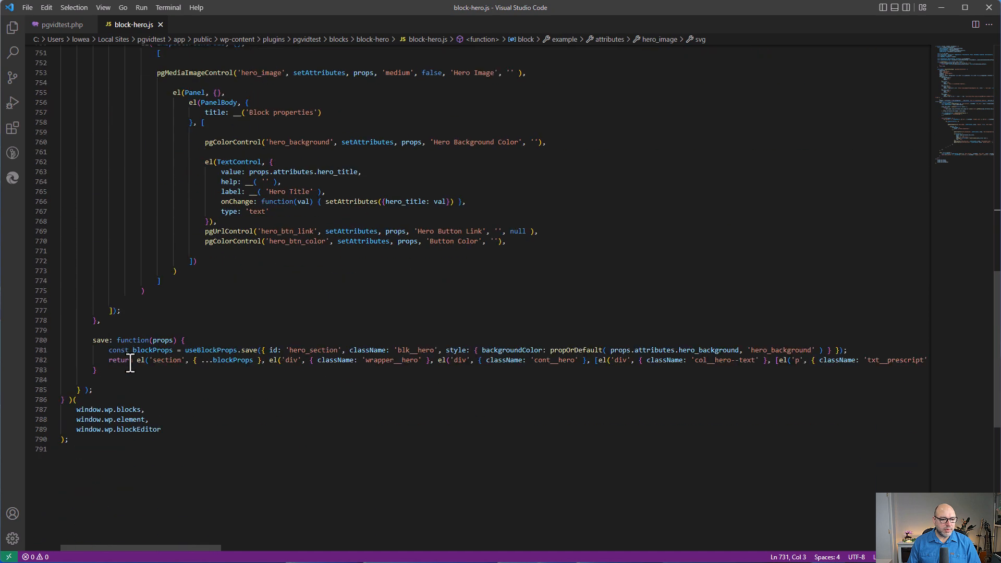
left_click(83, 448)
scroll(138, 414, "up", 20)
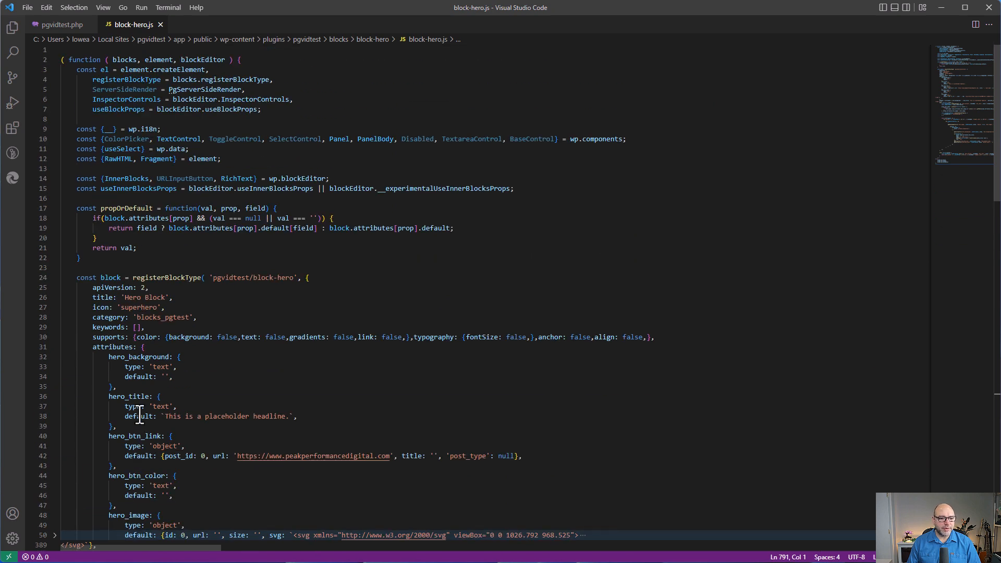
scroll(402, 314, "down", 17)
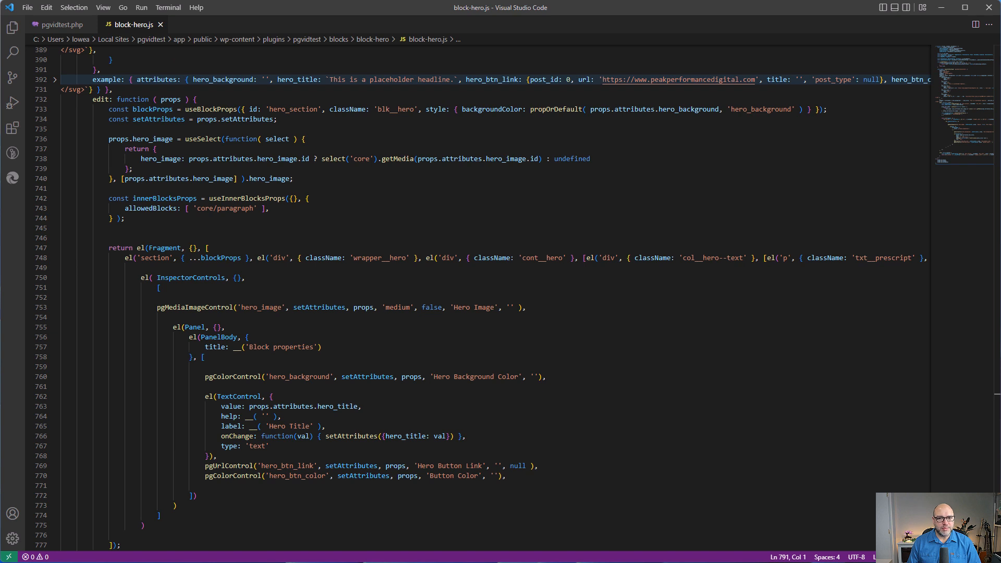
Open block-hero_register.php from the block-hero folder in Visual Studio Code and examine its block registration settings and attributes.
key("alt+Tab")
right_click(305, 281)
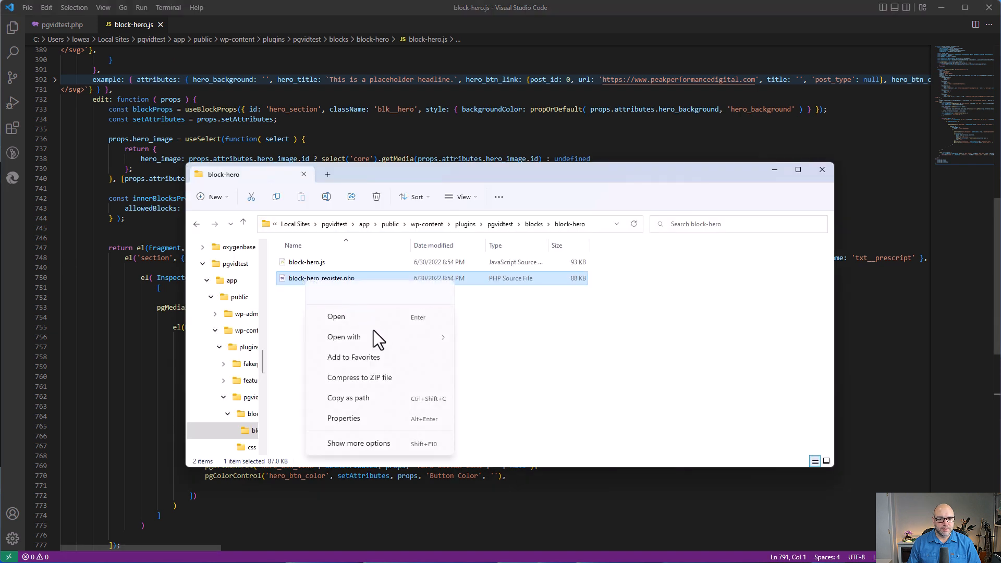
left_click(361, 314)
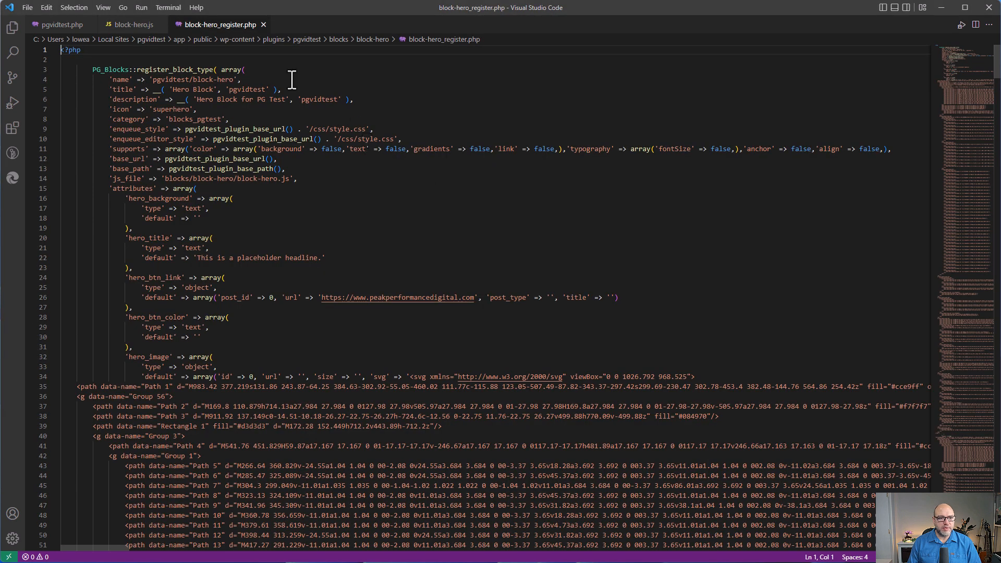
left_click(92, 60)
left_click(338, 82)
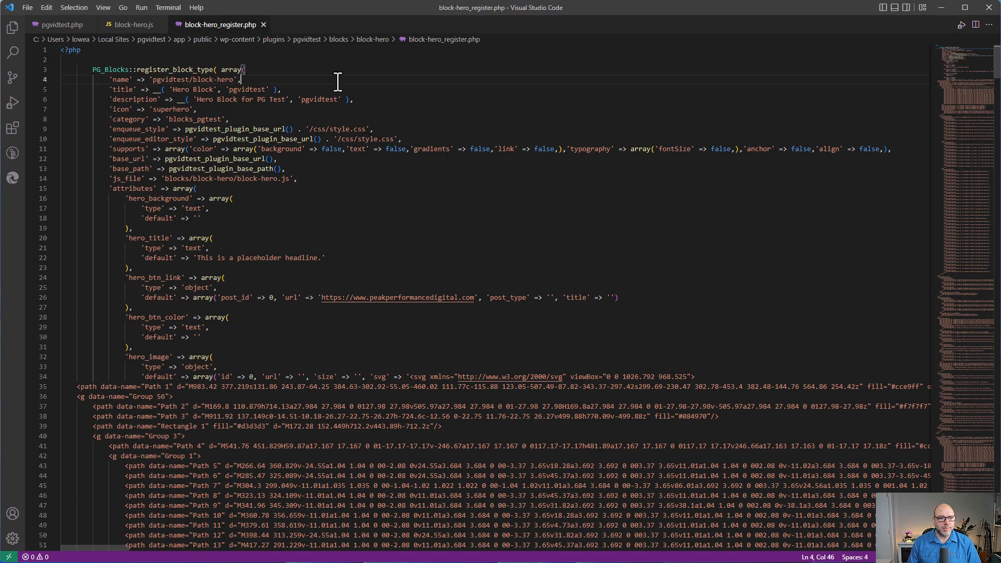
left_click(305, 189)
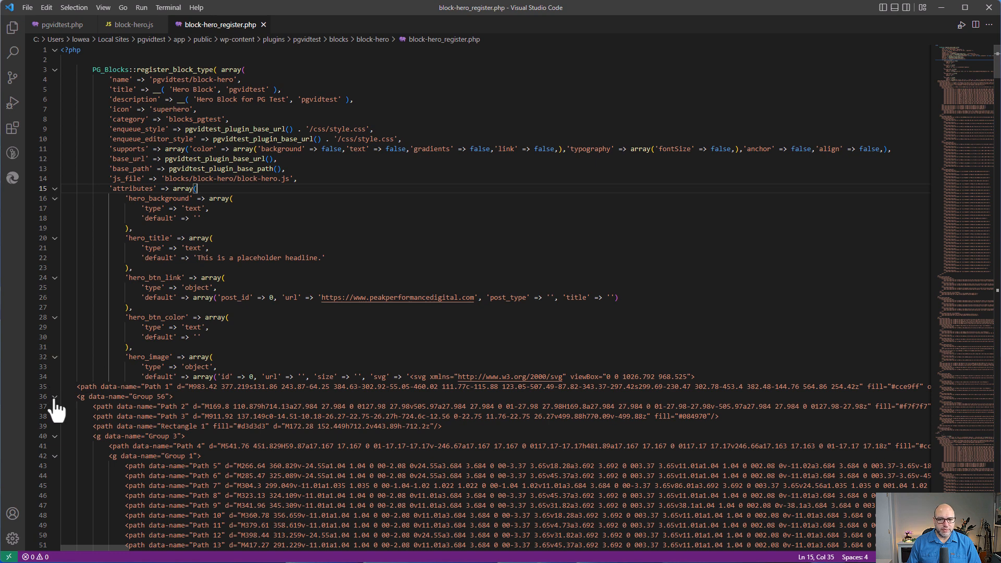
Collapse the SVG groups and the hero_image array in block-hero_register.php.
left_click(54, 397)
scroll(131, 394, "down", 4)
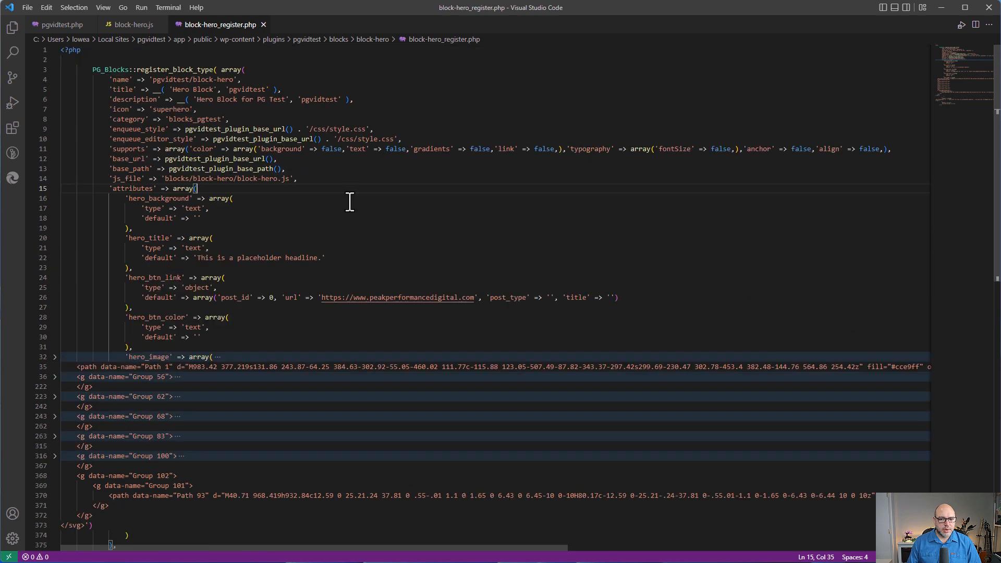
Examine the name, title, stylesheet, base URL and js_file settings in block-hero_register.php.
left_click(125, 79)
left_click(213, 80)
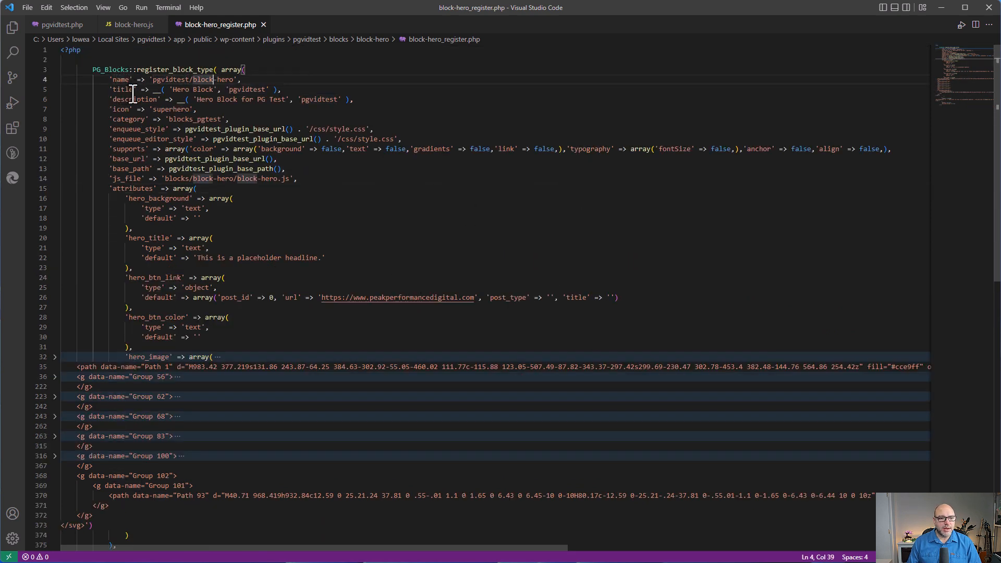
left_click(222, 90)
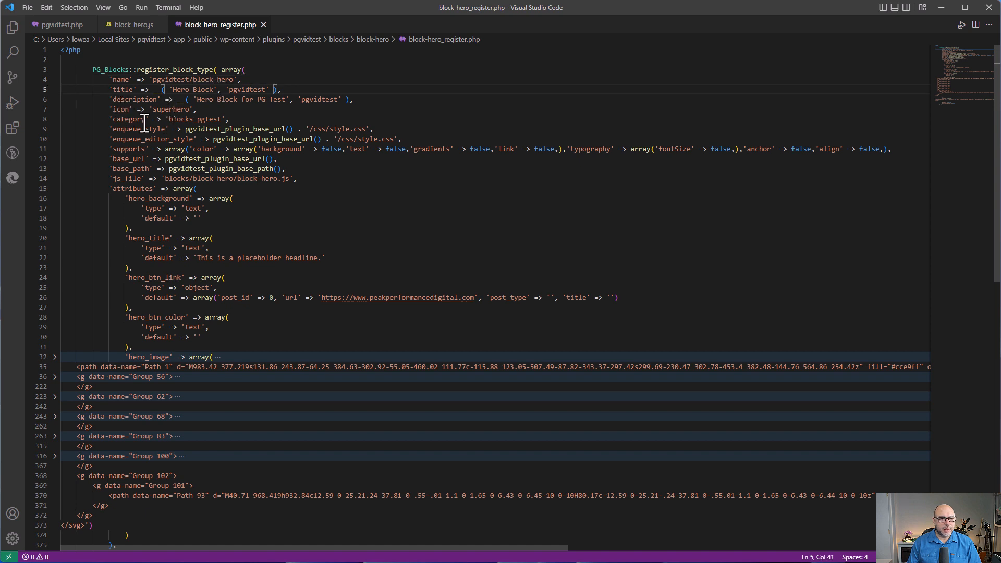
left_click(127, 130)
left_click(213, 131)
left_click(342, 130)
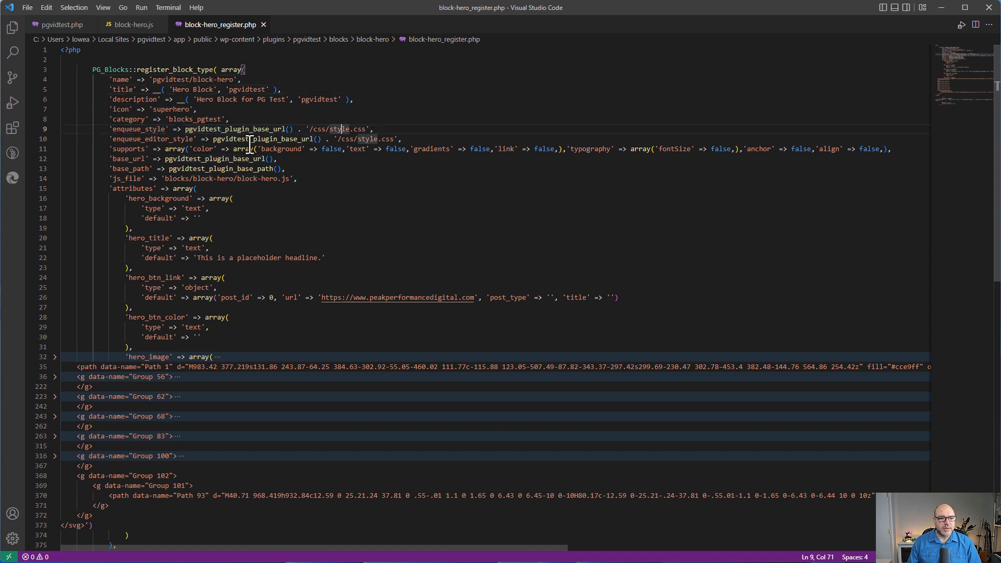
left_click(130, 139)
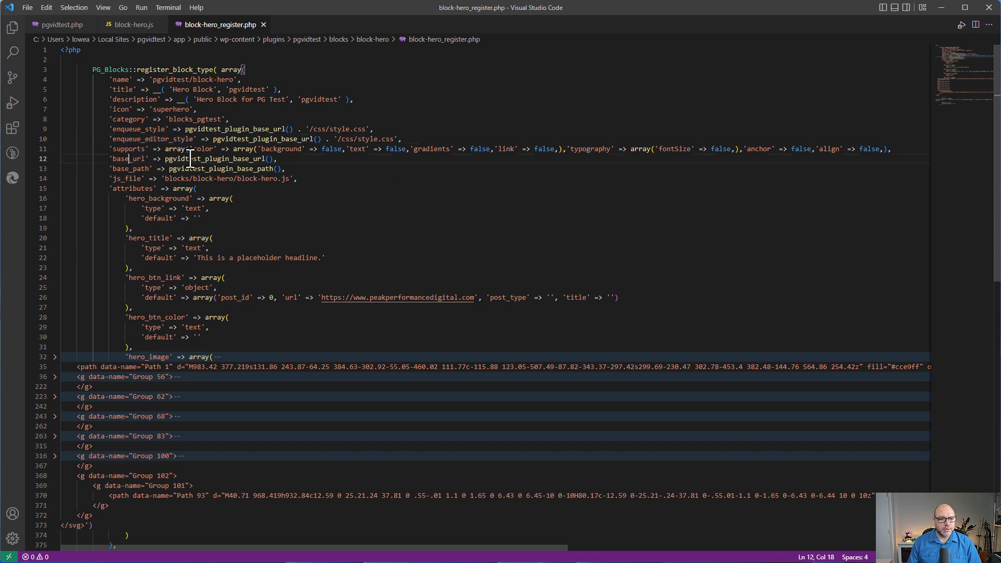
left_click(208, 159)
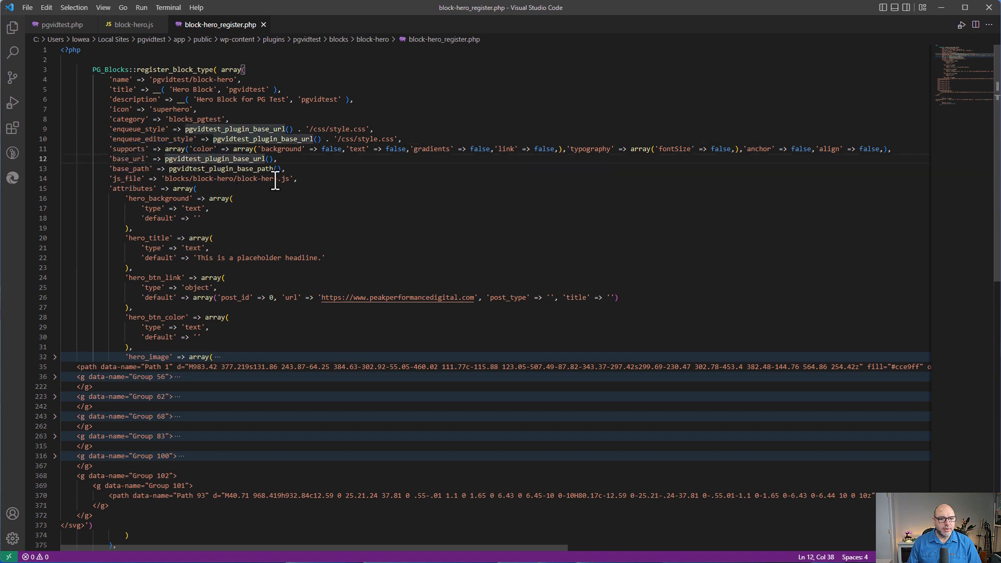
left_click(116, 179)
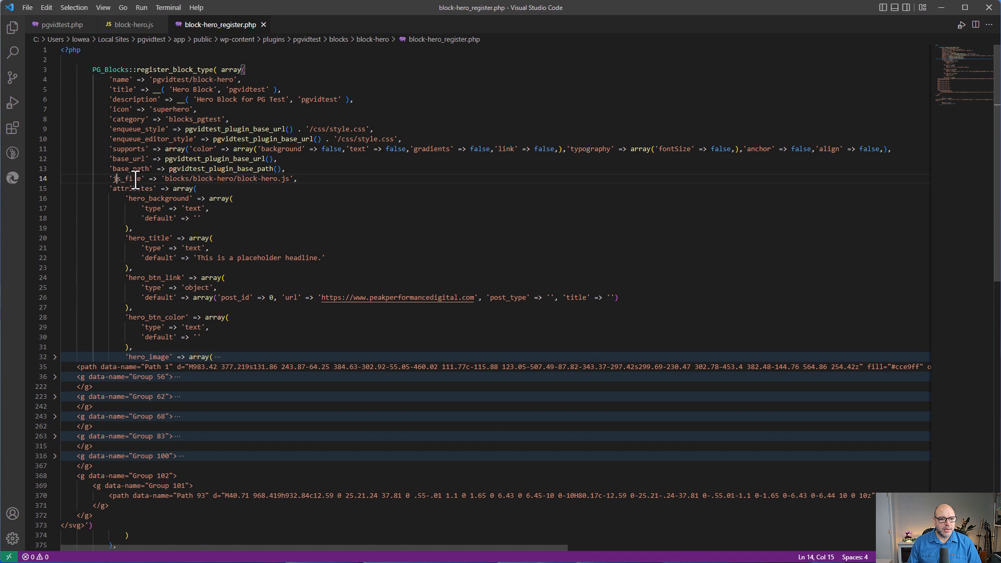
key("Right")
key("Right")
key("Right")
key("Right")
key("Right")
key("Right")
key("Right")
key("Right")
key("Right")
key("Right")
key("Right")
key("Right")
key("Right")
key("Right")
key("Right")
key("Right")
key("Right")
key("Right")
key("Right")
key("Right")
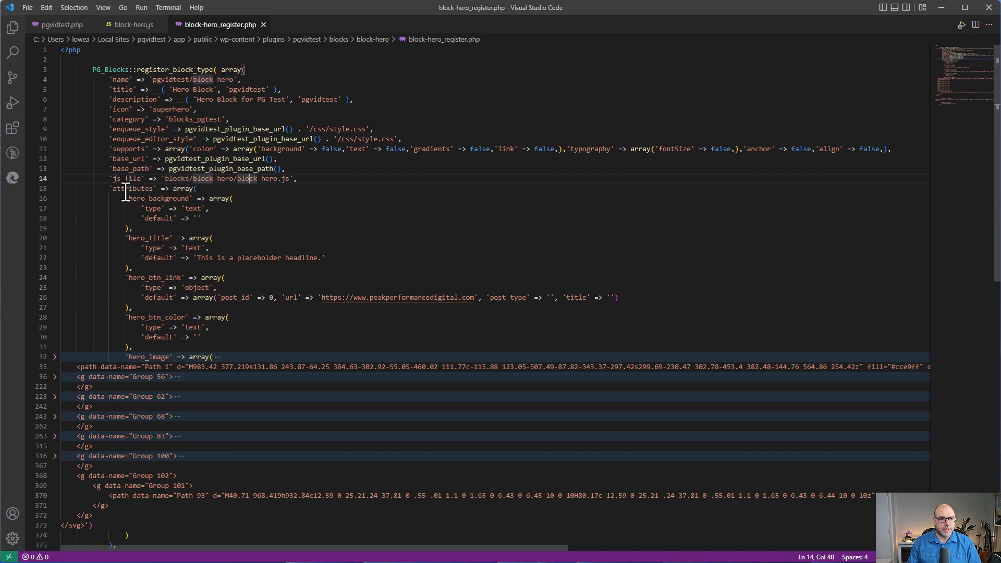
Examine the attributes array and the dynamic and has_inner_blocks settings in block-hero_register.php.
left_click(125, 191)
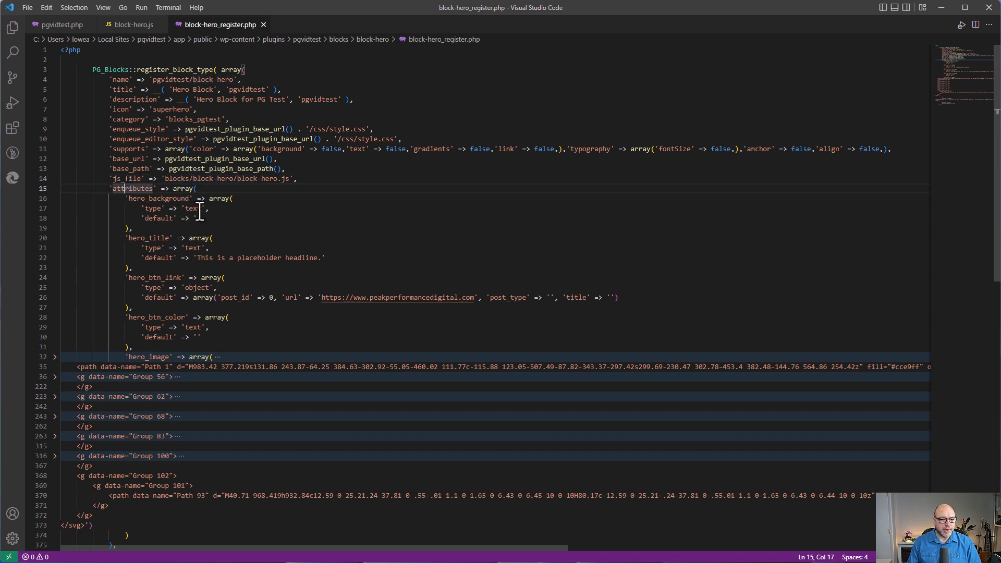
scroll(188, 369, "down", 6)
scroll(177, 360, "up", 4)
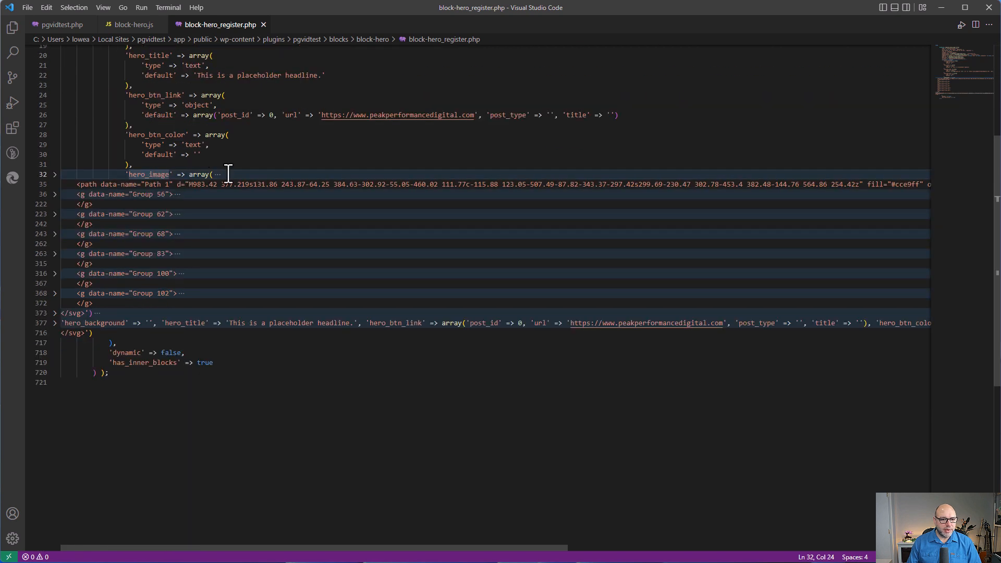
left_click(229, 174)
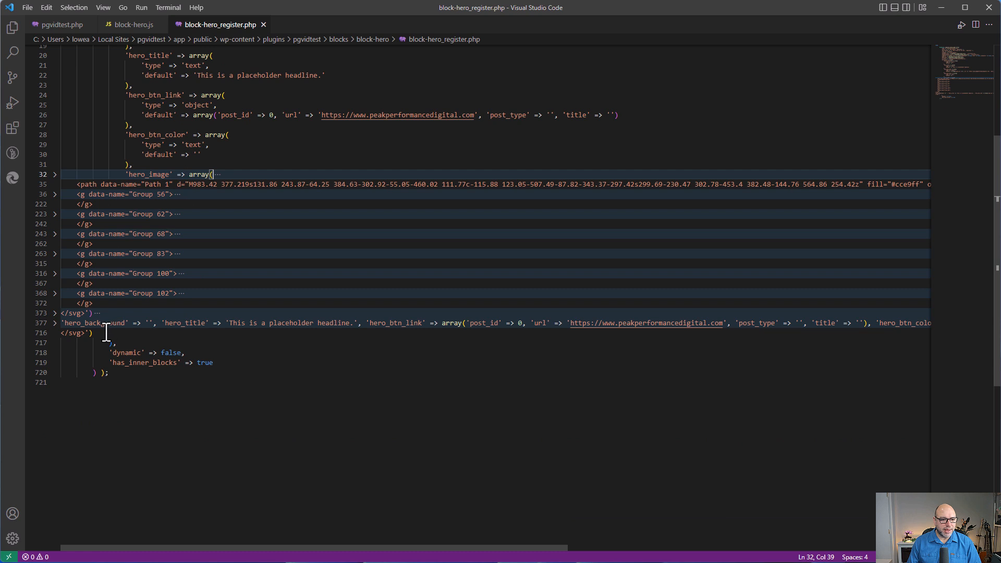
left_click(127, 355)
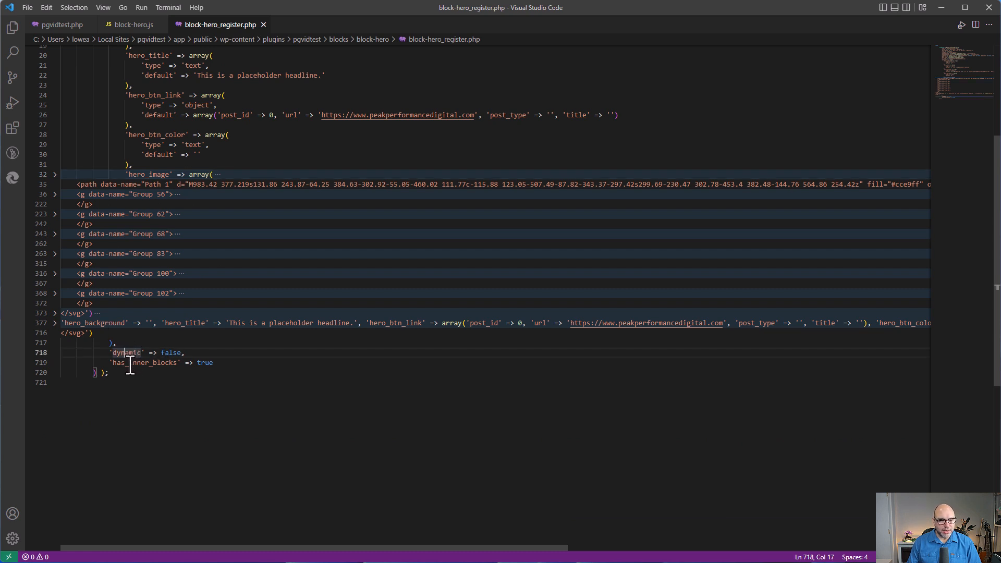
key("Down")
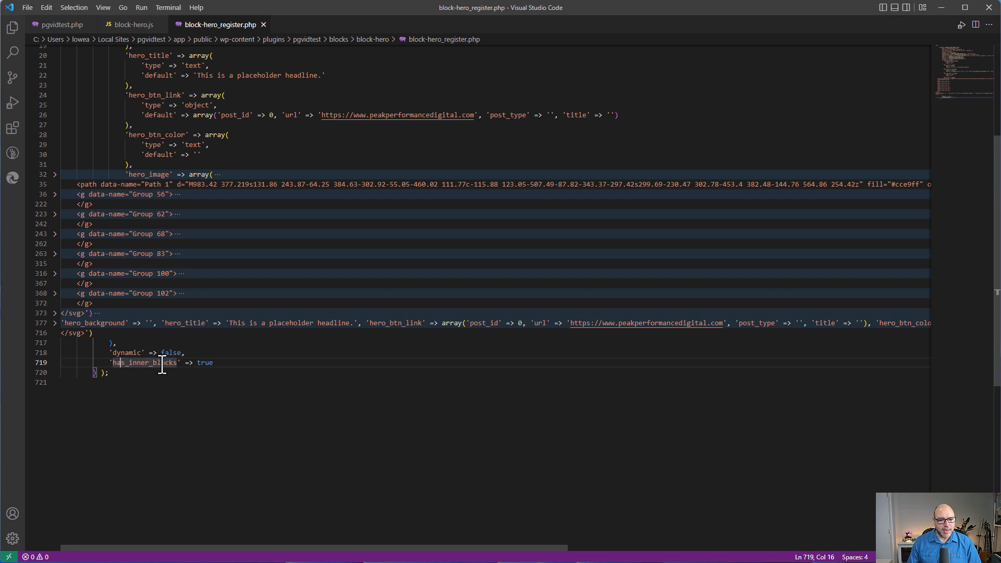
scroll(234, 384, "up", 4)
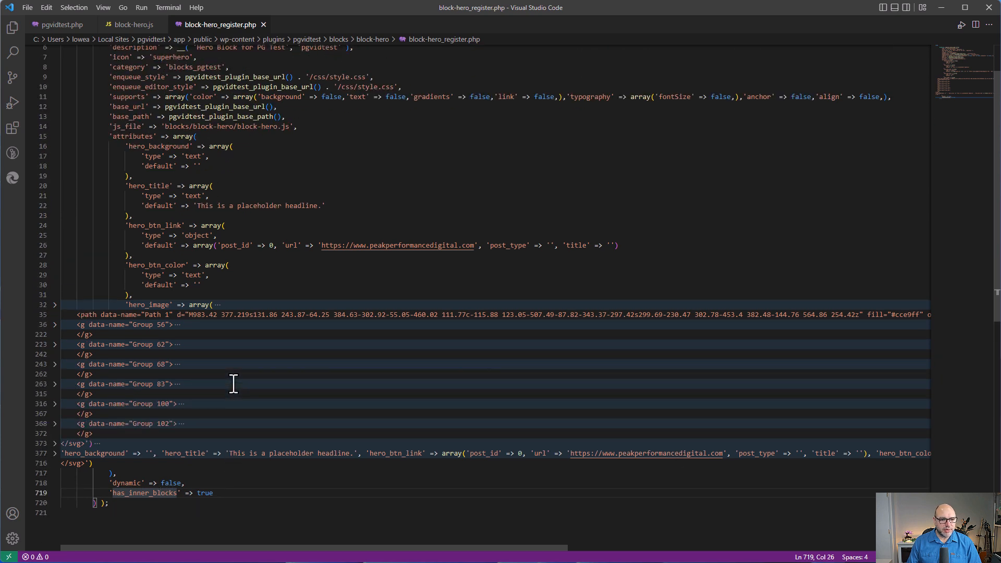
scroll(233, 385, "up", 2)
Return to block-hero.js and look over its edit function and attribute definitions again.
left_click(144, 25)
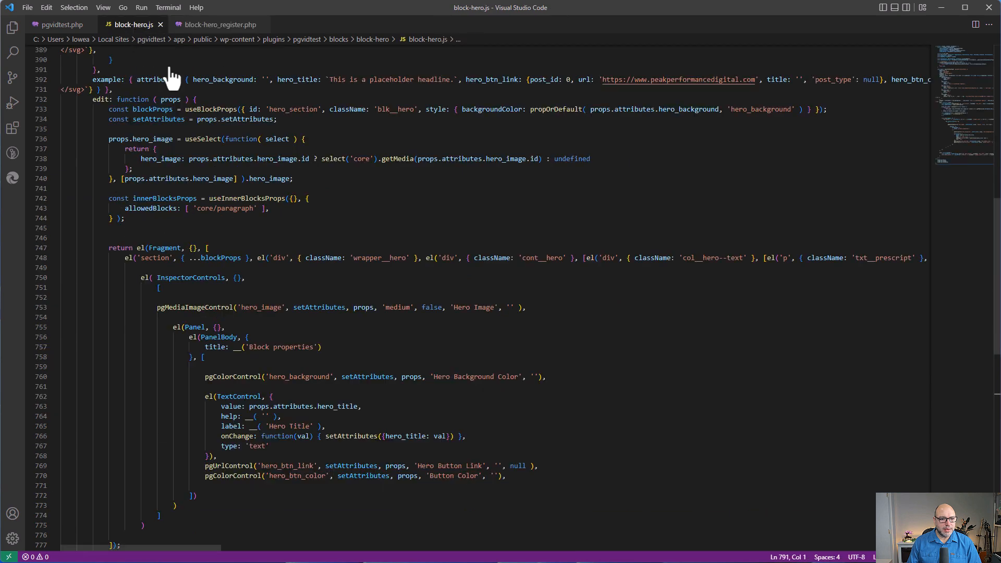
scroll(317, 251, "up", 10)
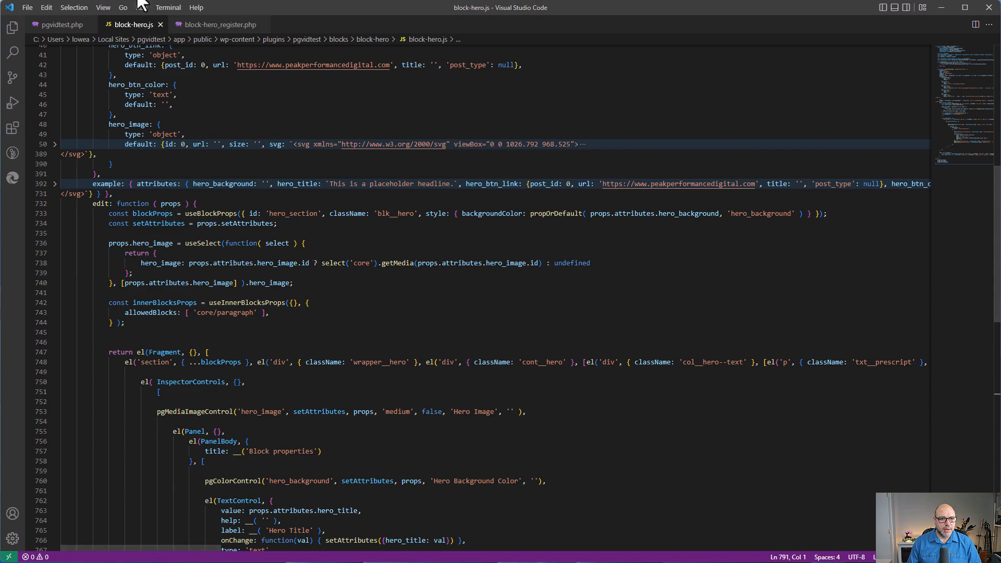
left_click(161, 24)
Switch to Pinegrow and focus the element tree on section#section_posts.
key("alt+Tab")
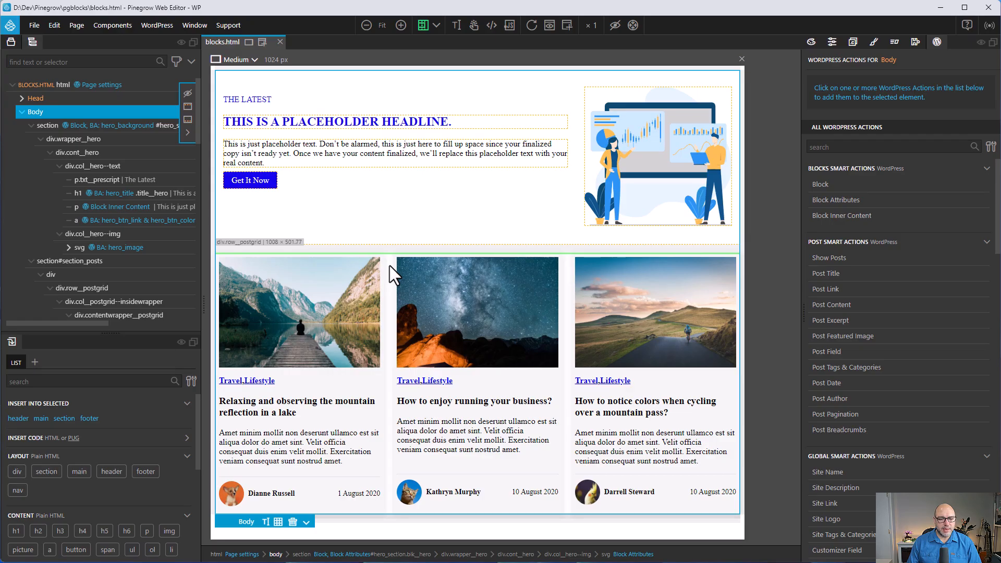
left_click(392, 279)
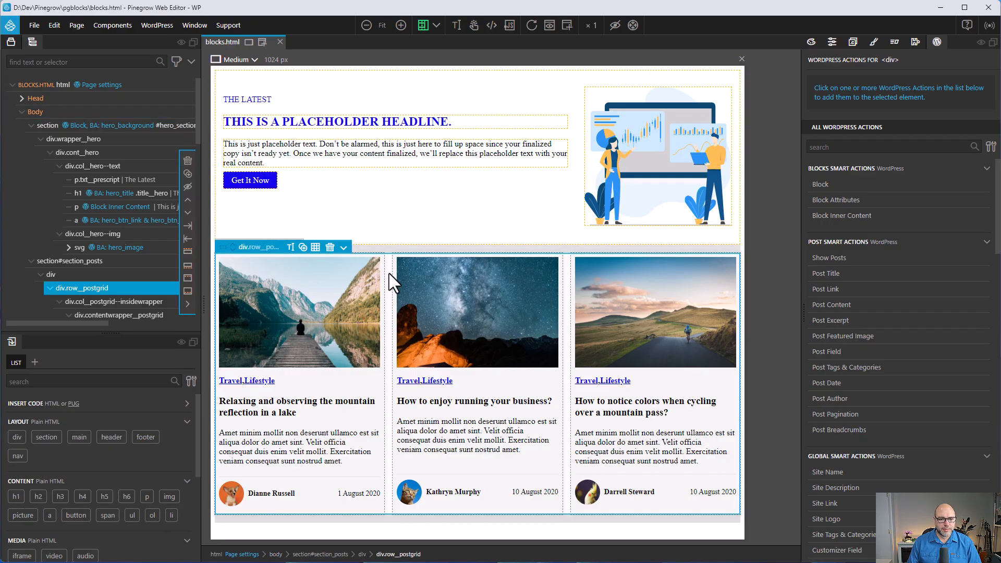
scroll(115, 168, "down", 2)
left_click(111, 158)
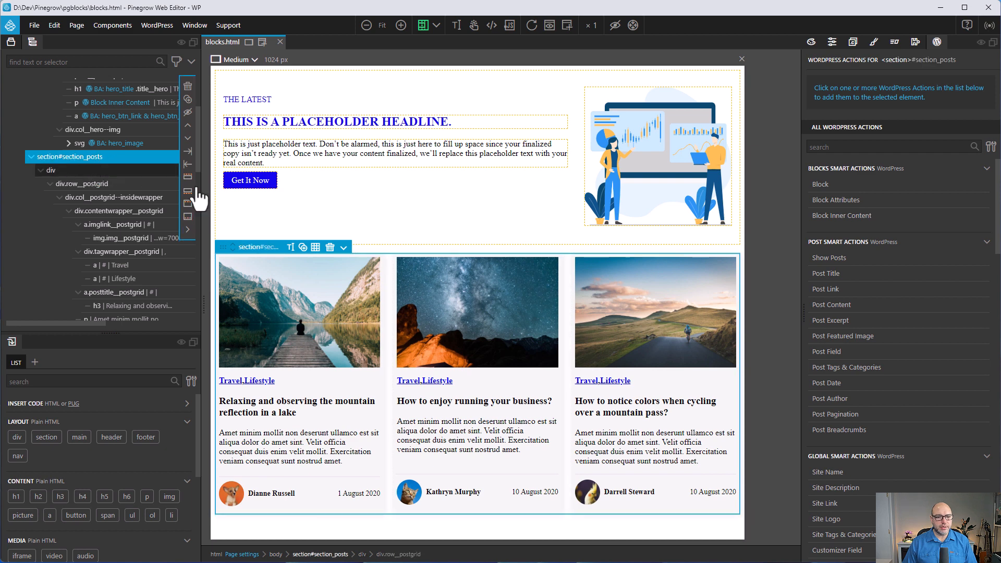
right_click(134, 157)
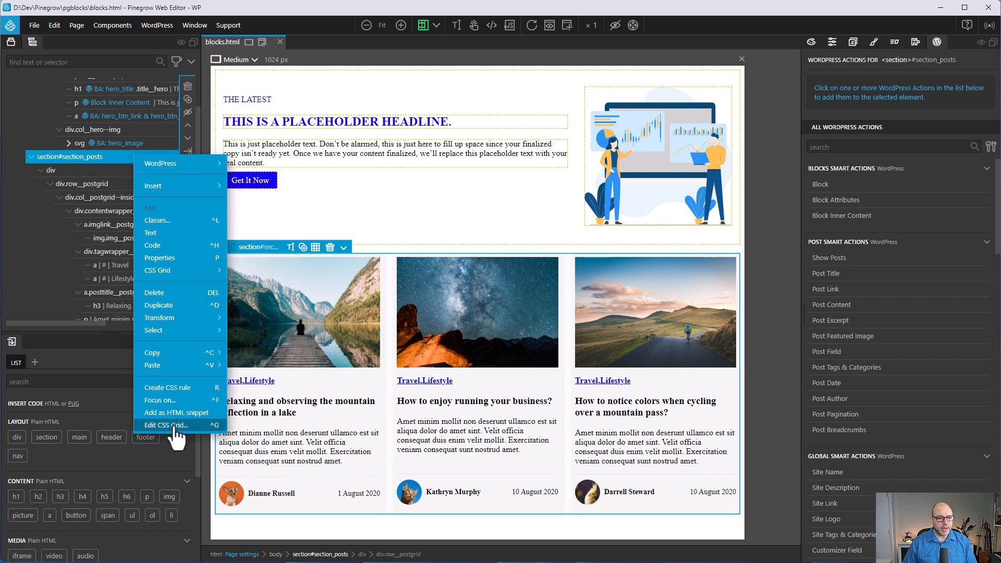
left_click(177, 400)
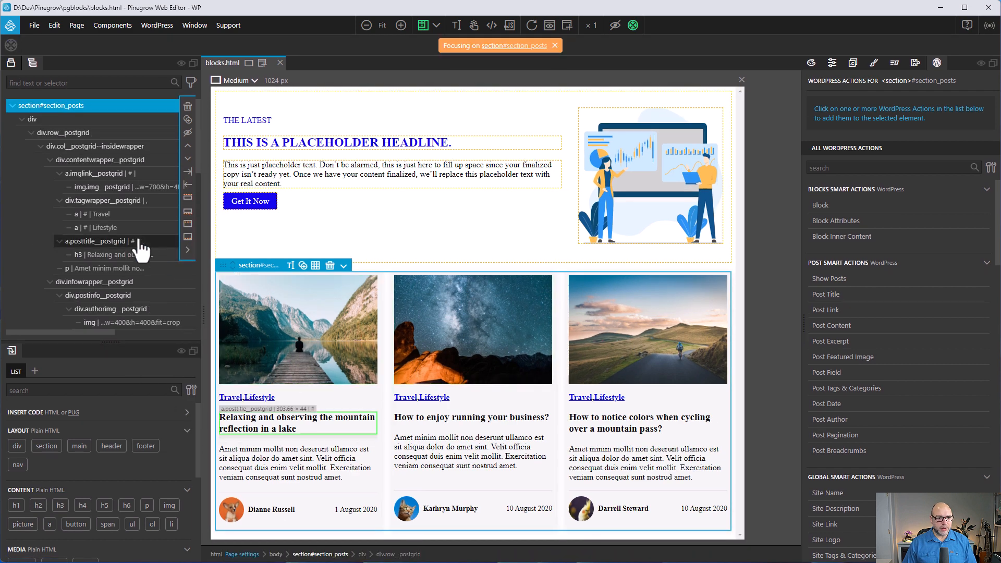
Look through the nested elements of the post grid section and save blocks.html.
scroll(139, 245, "down", 2)
scroll(139, 239, "up", 2)
scroll(139, 233, "down", 2)
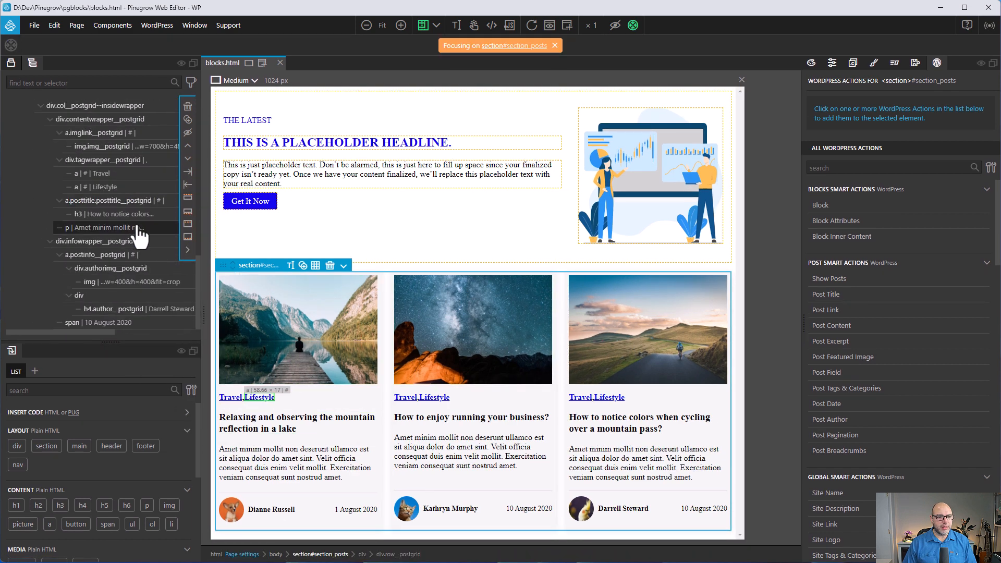
scroll(139, 233, "up", 3)
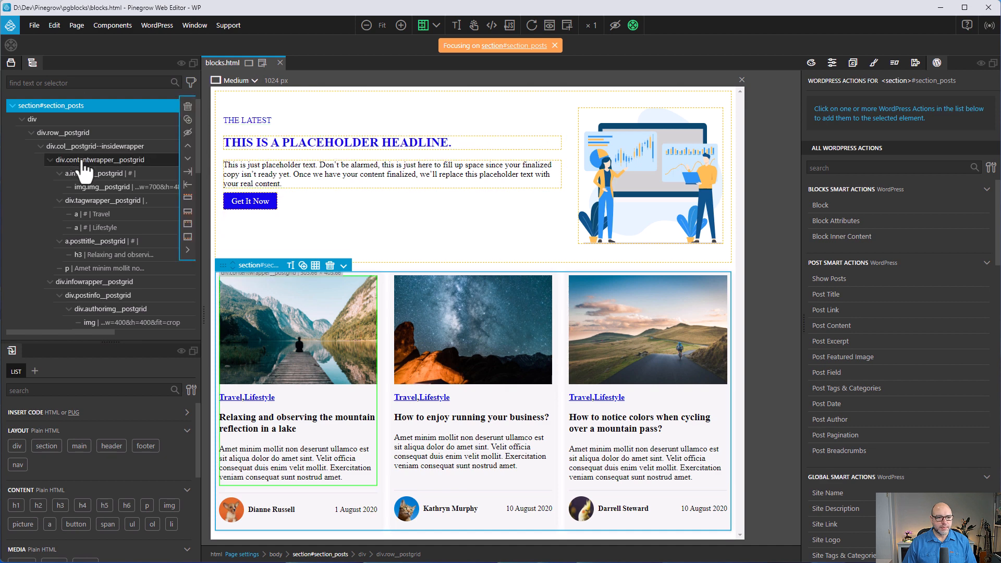
key("ctrl+s")
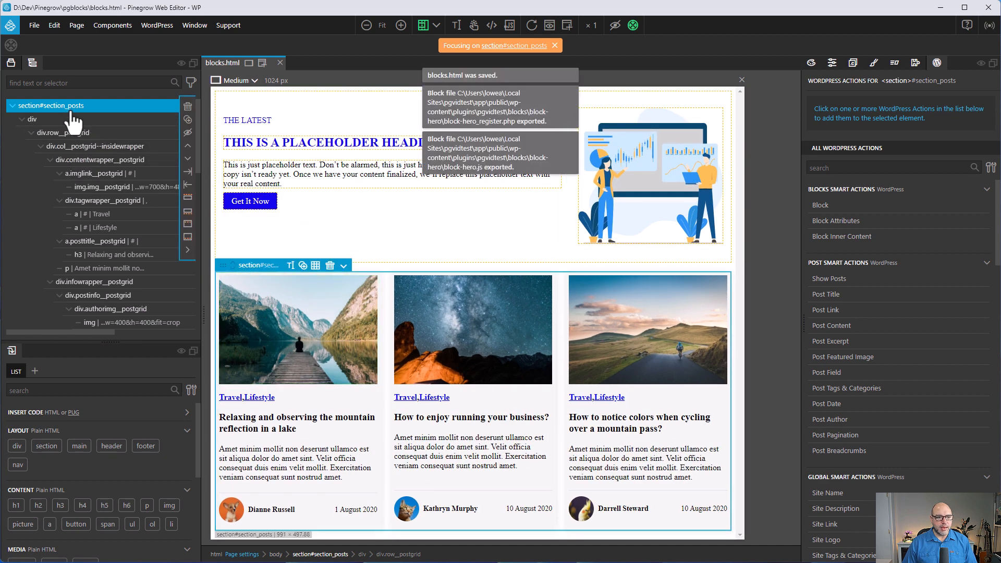
Add a Block action to section#section_posts with unique ID pg-postgrid, title "Pinegrow Postgrid" and description "Custom Postgrid made in Pinegrow".
left_click(840, 208)
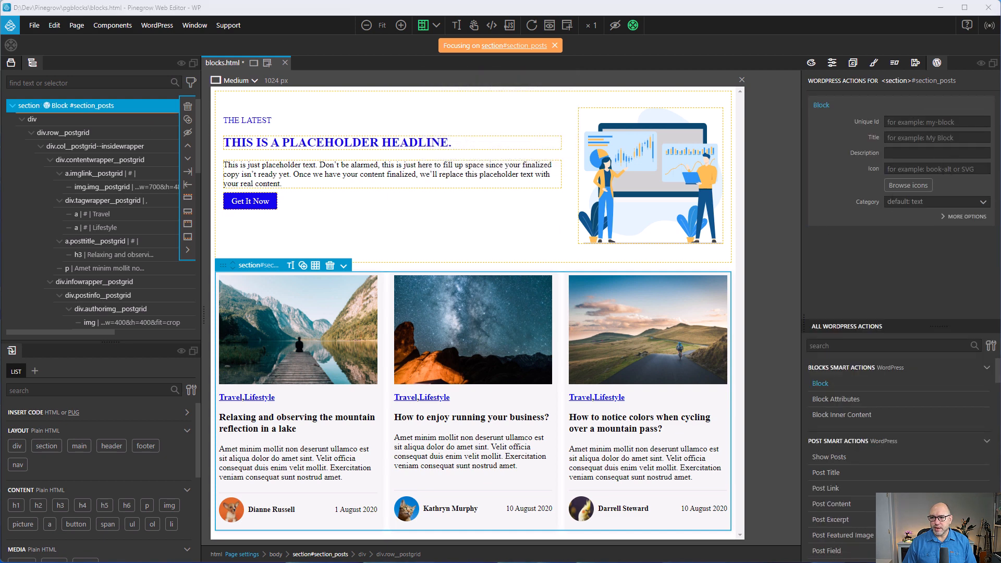
left_click(908, 124)
type("pg-postgrid")
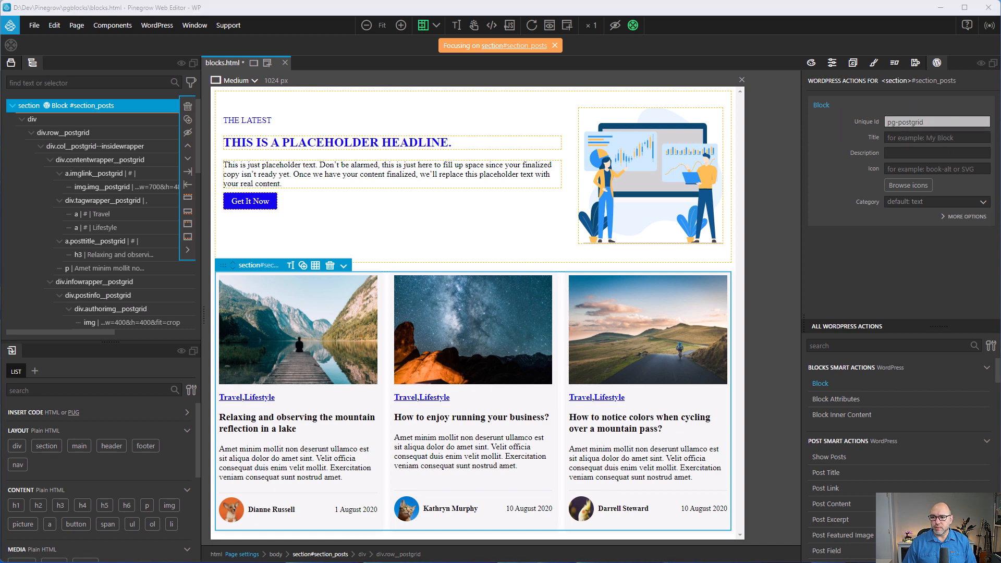
left_click(918, 138)
type("Pinegrow Postgrid")
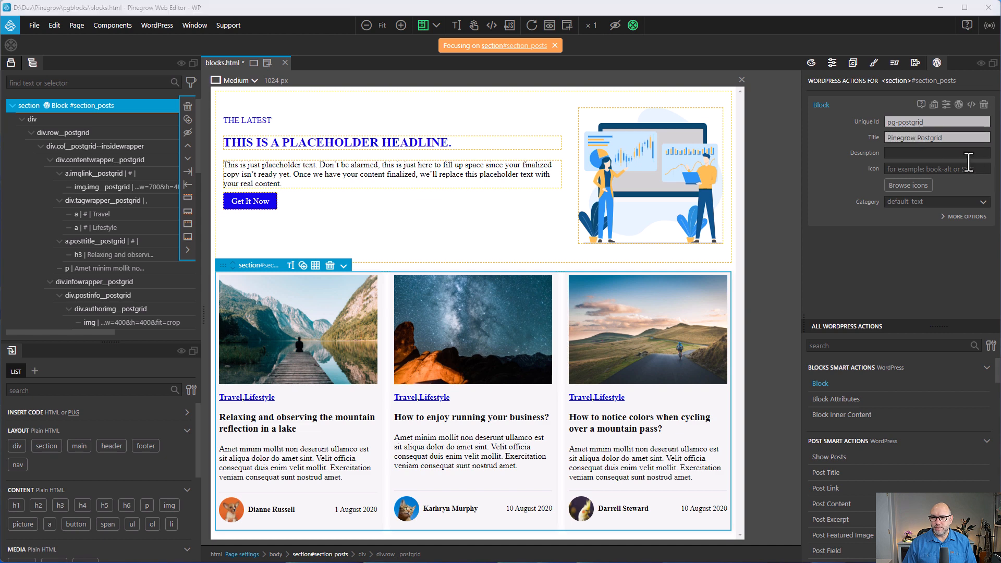
left_click(942, 153)
type("Custom Postgrid made in Pinegrow")
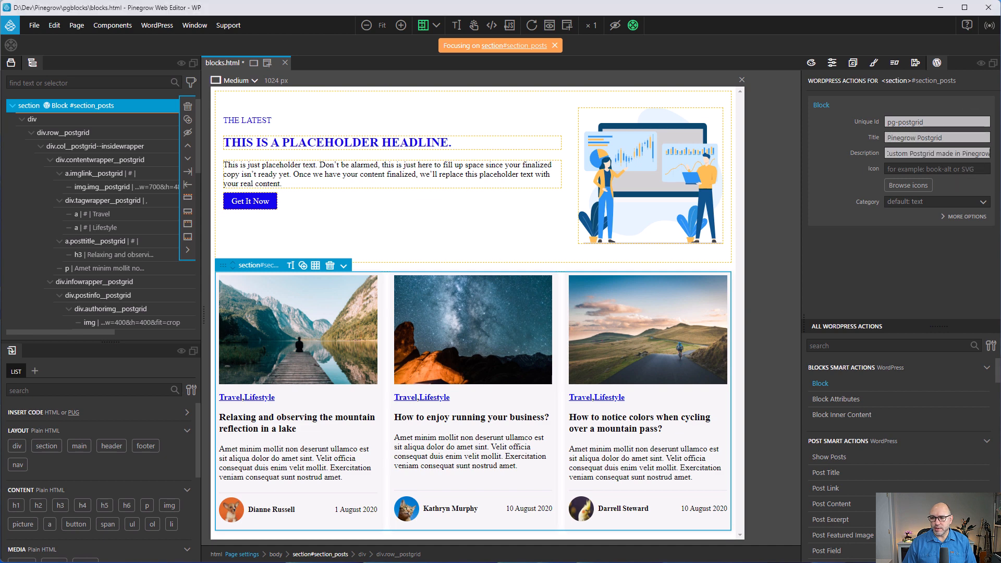
Set the post grid block's icon to embed-post and check the available icon sources.
left_click(945, 169)
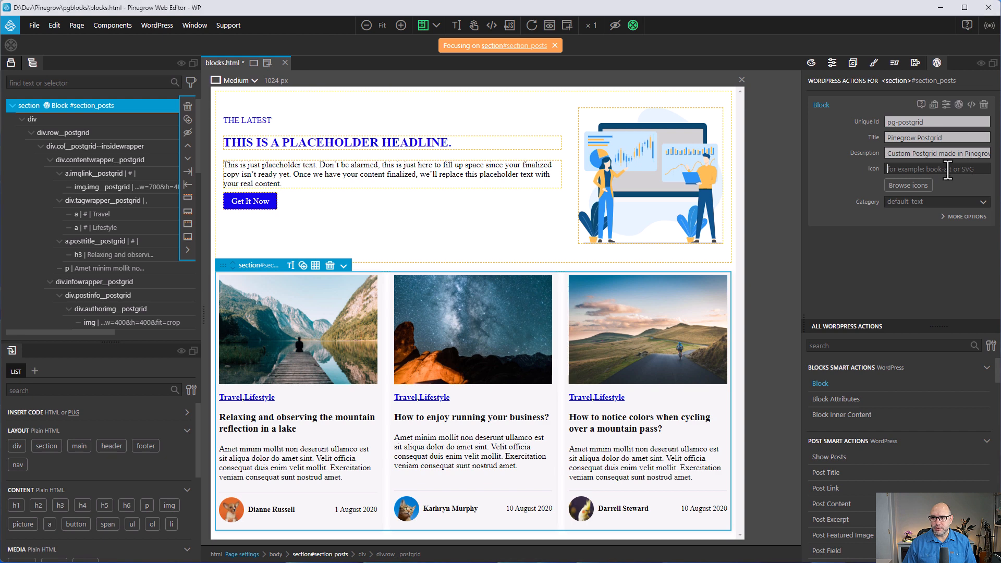
type("embed-post")
left_click(910, 185)
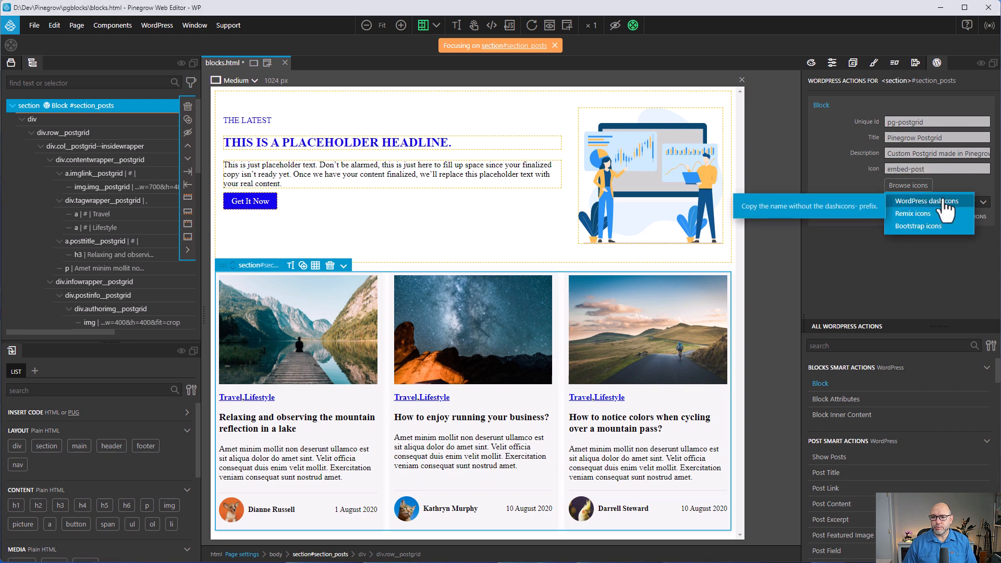
left_click(953, 169)
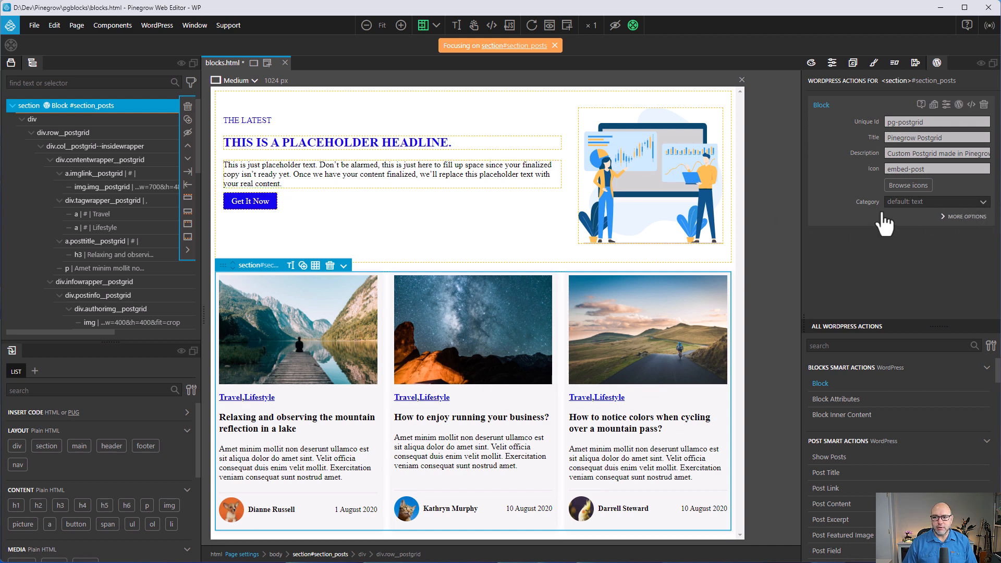
Set the post grid block's category to Custom with the custom category ID blocks_pgtest.
left_click(987, 211)
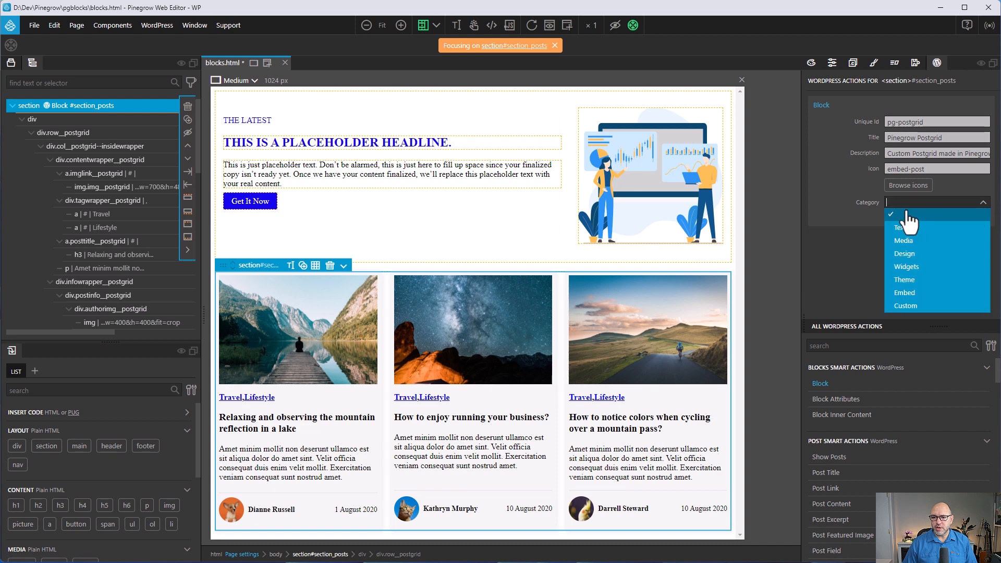
left_click(916, 312)
left_click(982, 218)
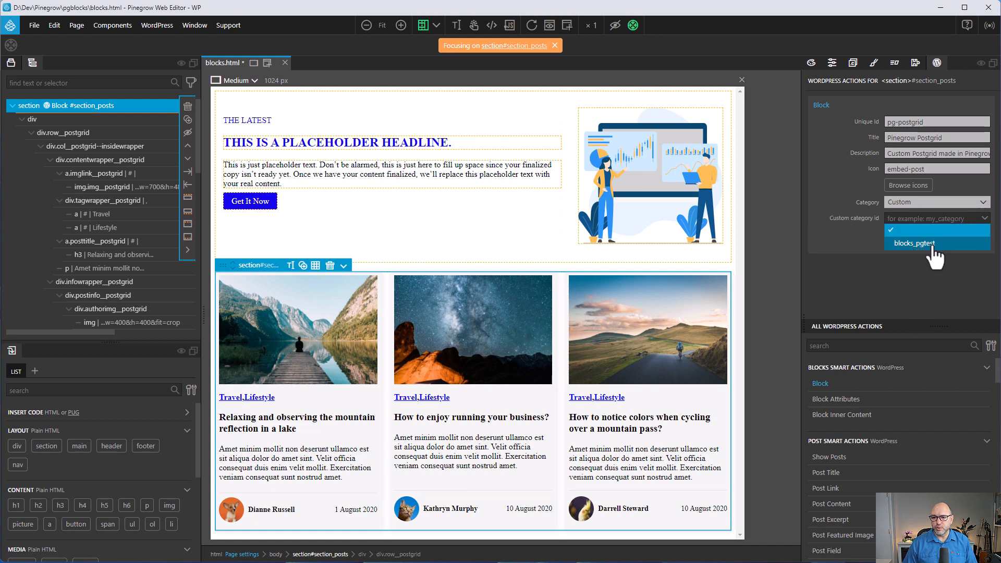
left_click(905, 243)
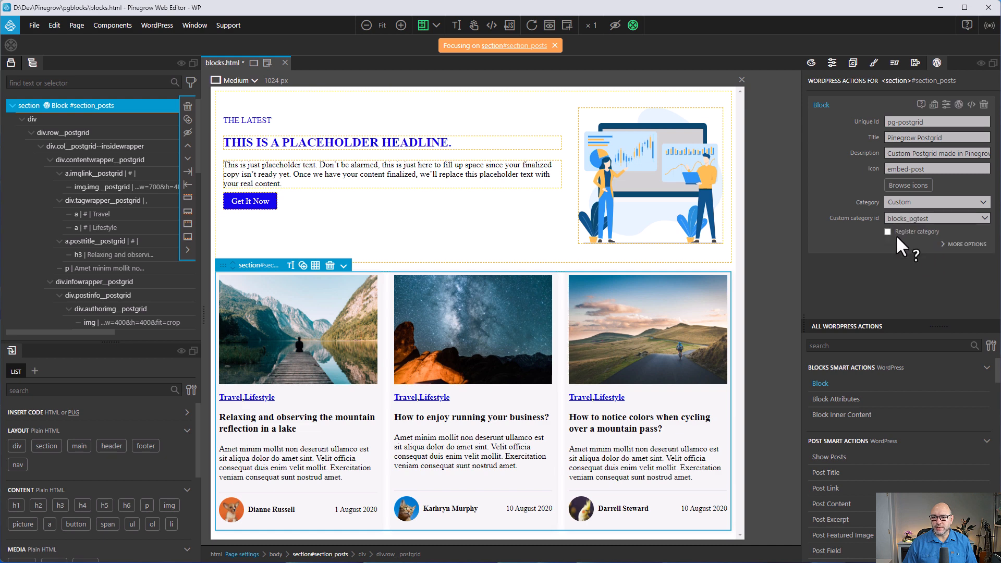
Set both the Style and Editor style of the post grid block to css/style.css.
left_click(946, 245)
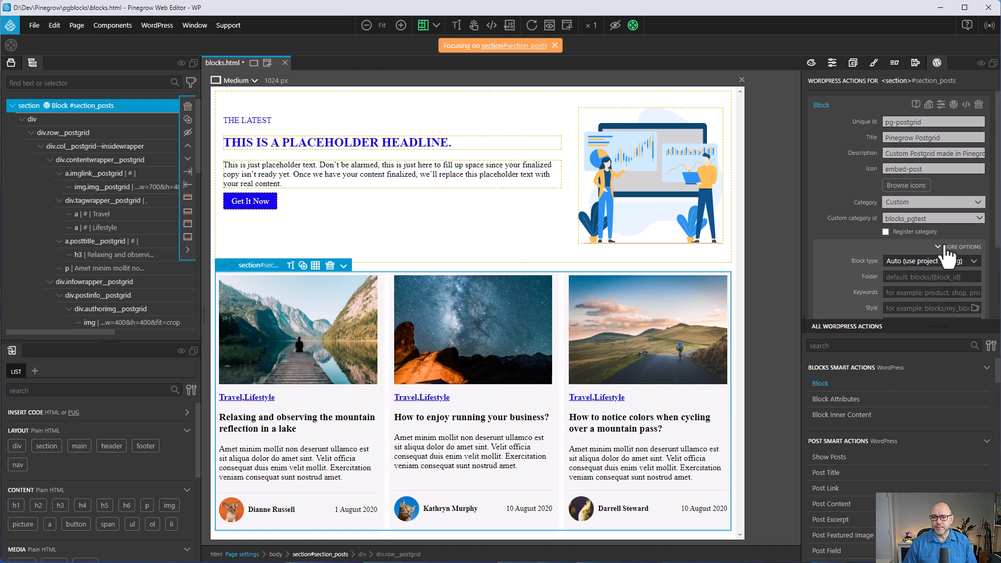
scroll(868, 253, "down", 2)
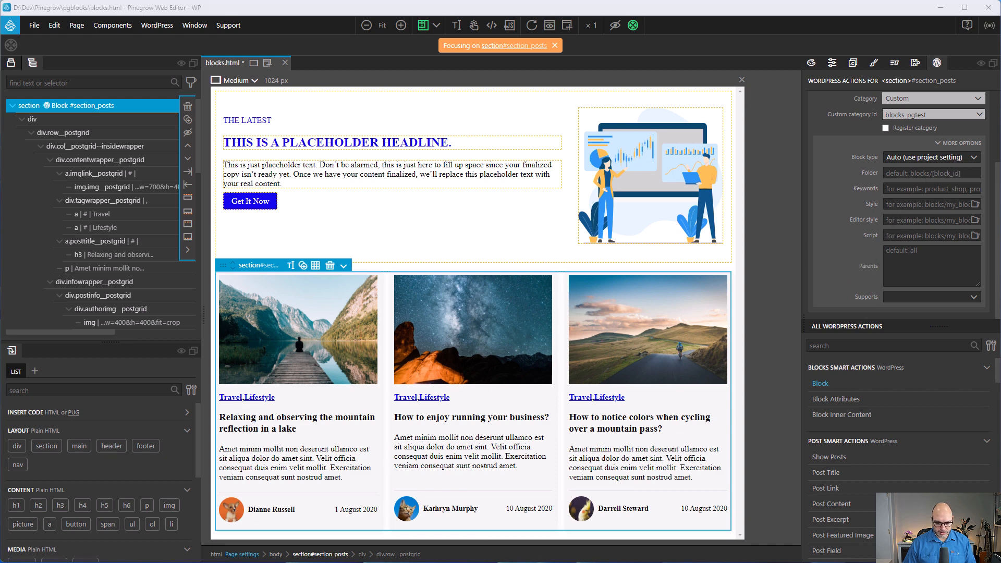
left_click(907, 206)
type("css/style.css")
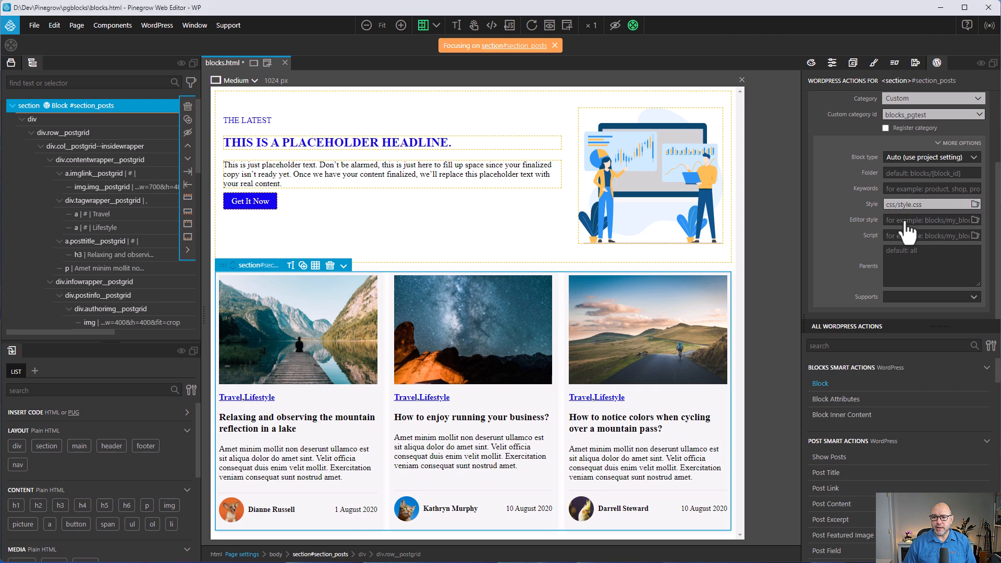
left_click(917, 221)
type("css/style.css")
left_click(905, 249)
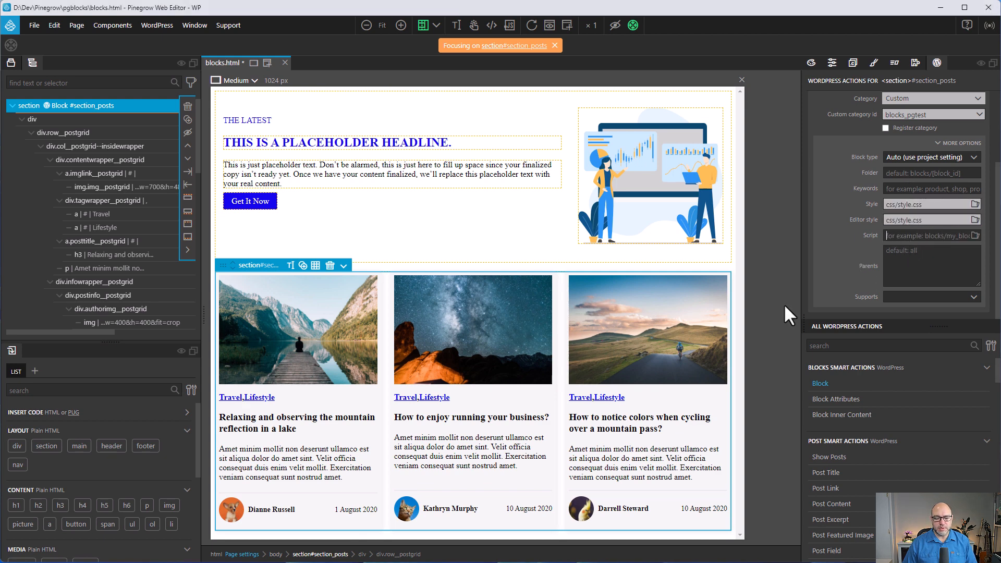
left_click(961, 235)
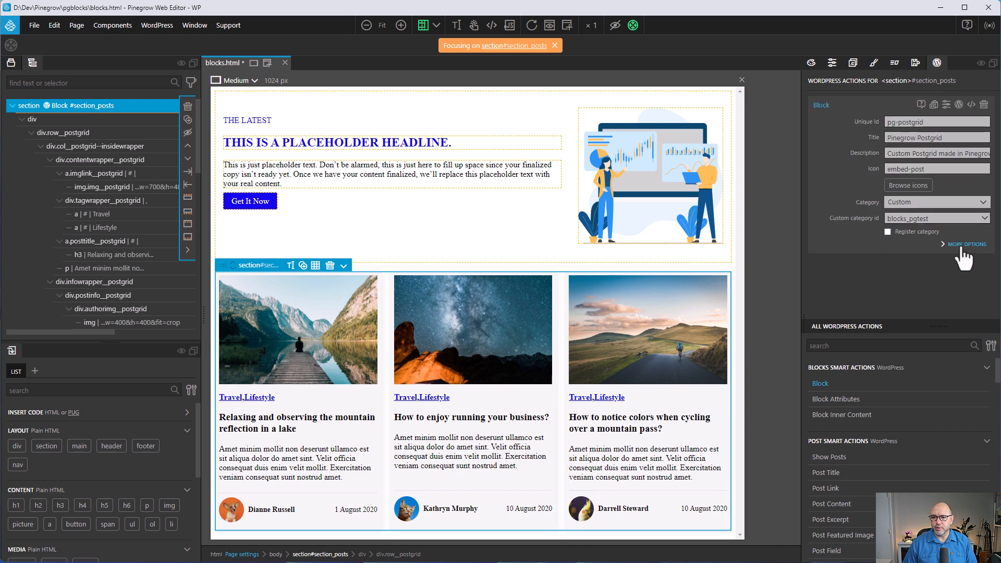
Save blocks.html and export the project's blocks to WordPress.
key("ctrl+s")
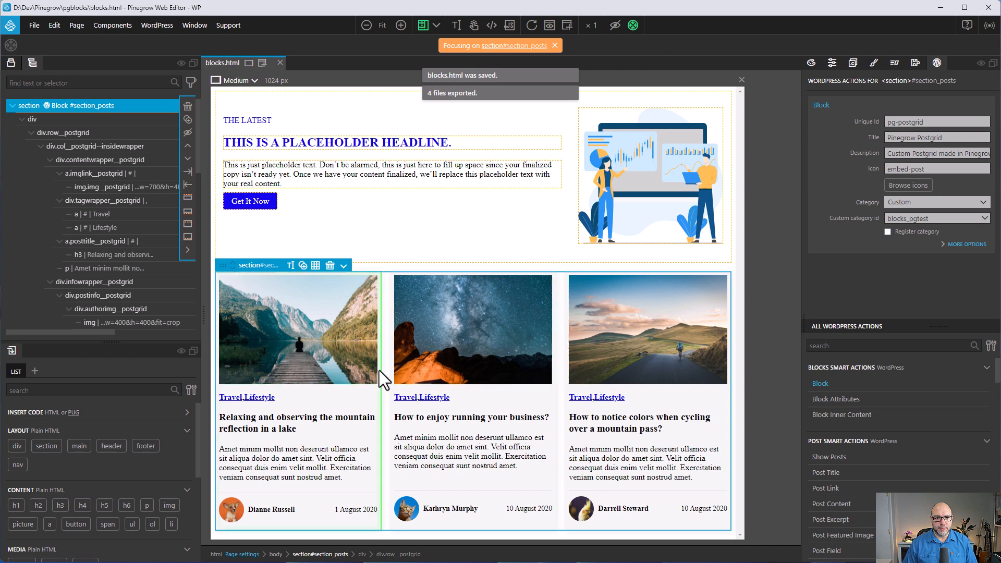
left_click(159, 26)
left_click(172, 45)
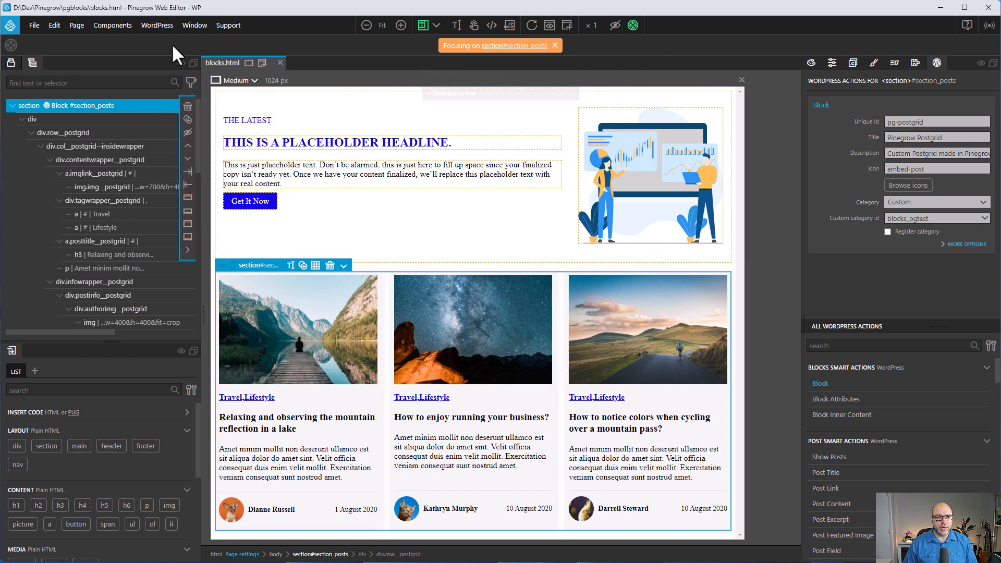
In the browser, reload the Front Page editor and insert the Pinegrow Postgrid block directly below the Hero Block.
left_click(347, 562)
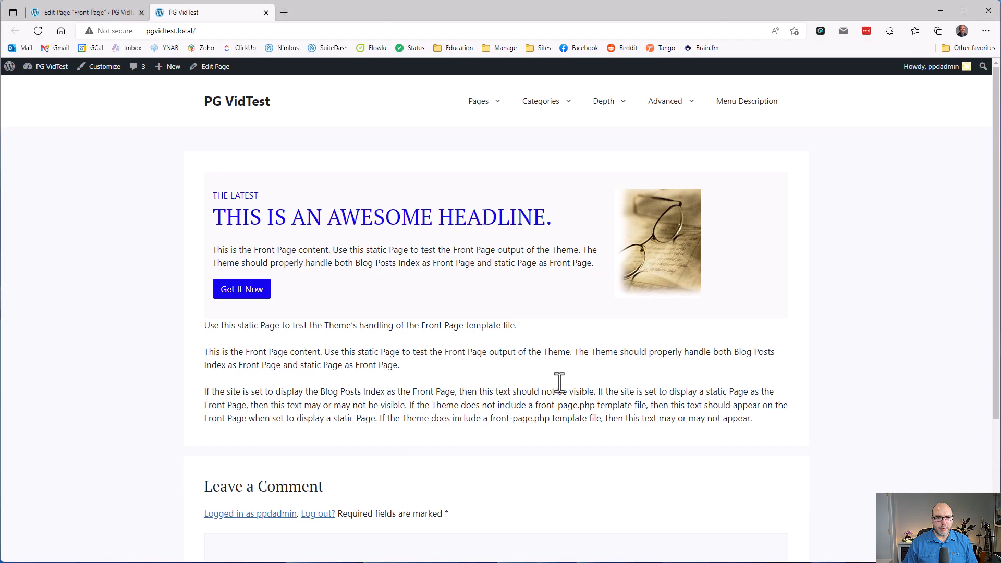
left_click(61, 13)
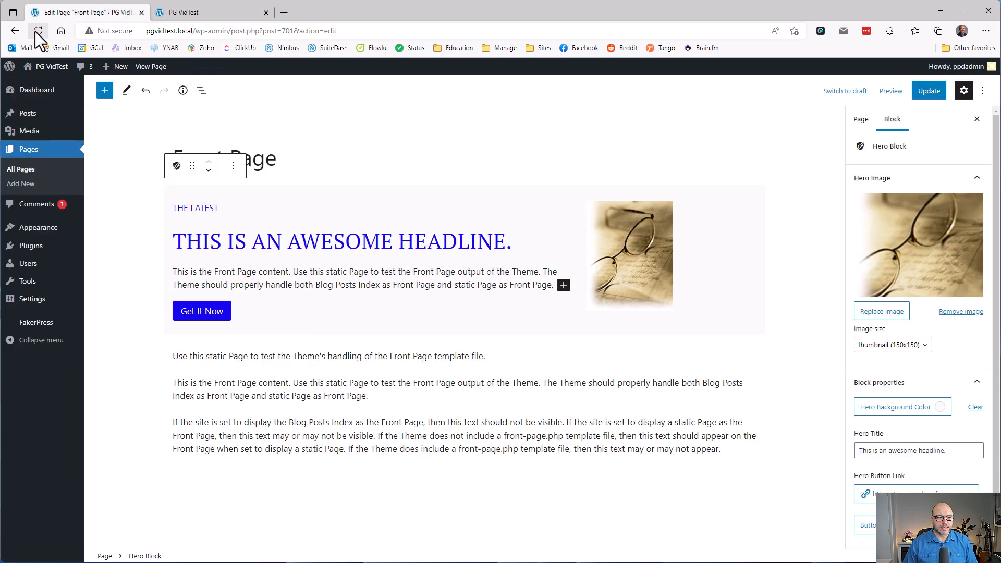
left_click(37, 32)
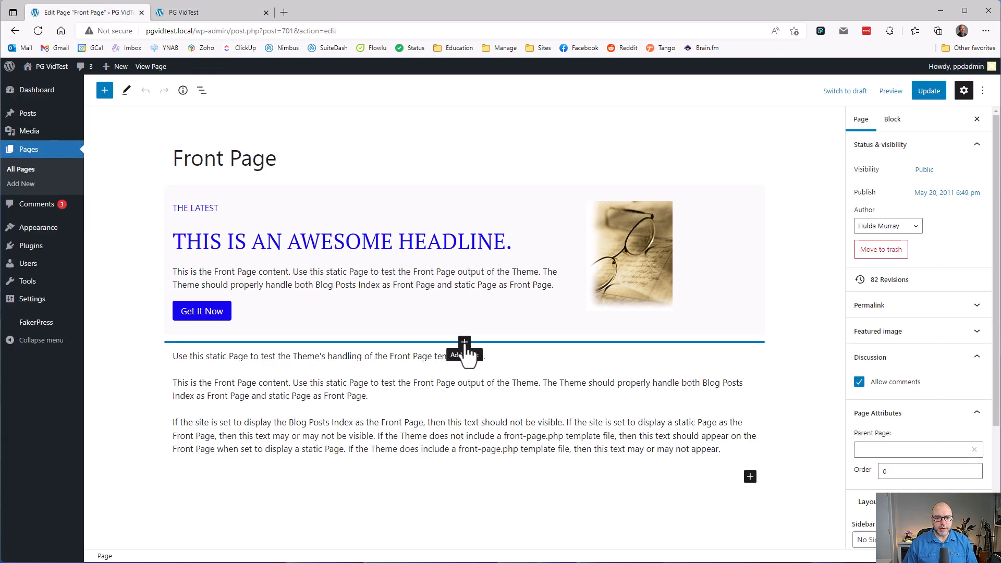
left_click(464, 343)
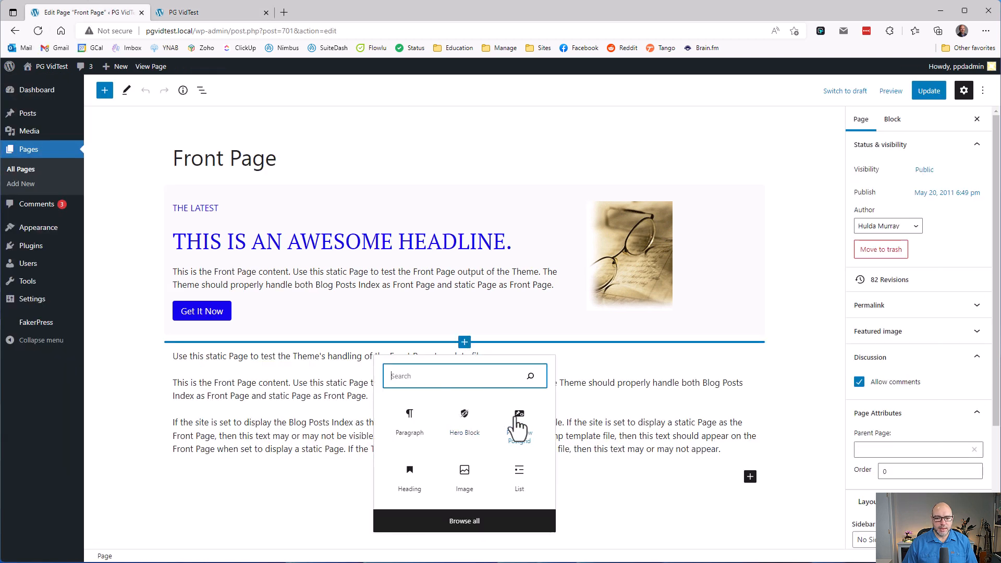
left_click(481, 524)
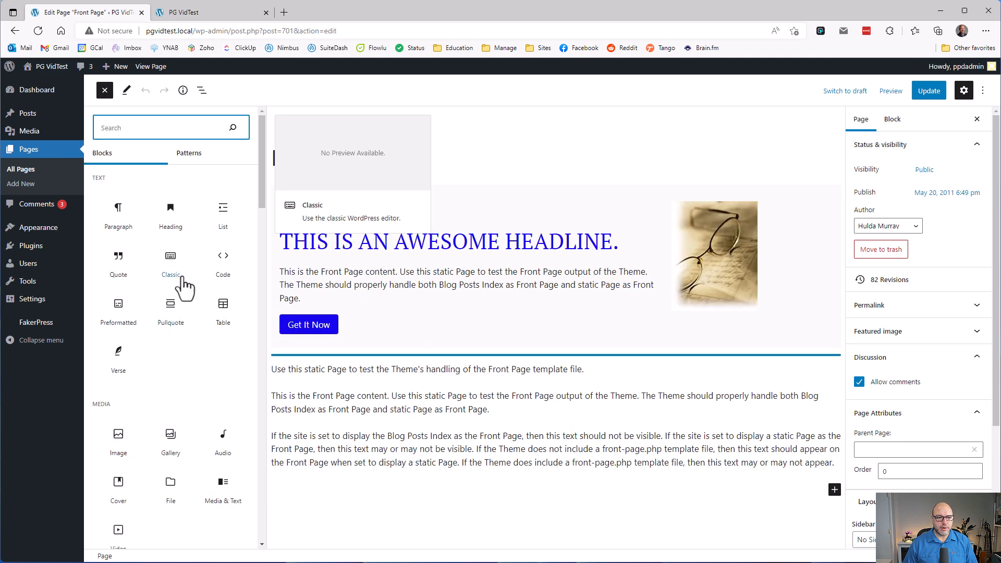
scroll(183, 286, "down", 15)
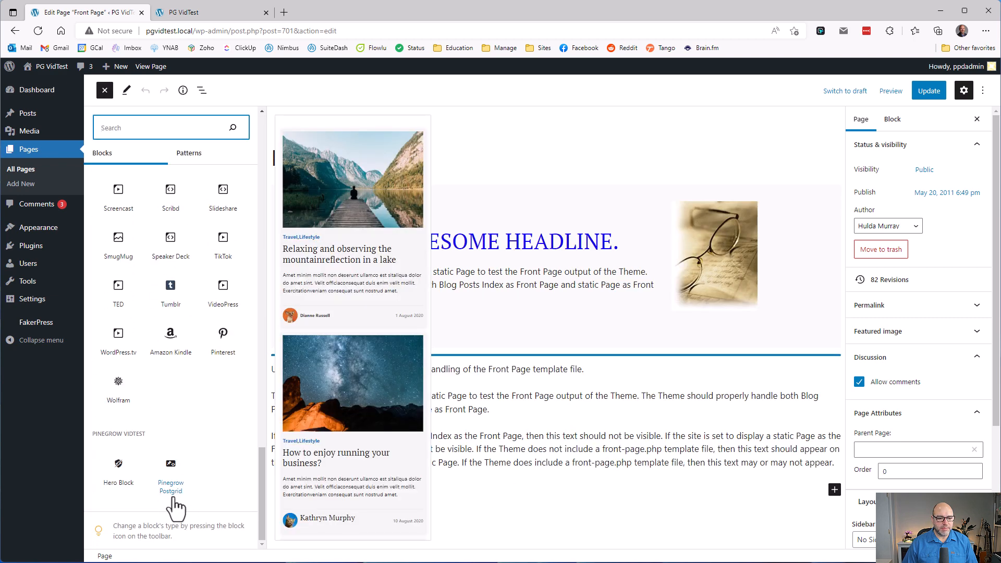
left_click(171, 503)
scroll(610, 341, "down", 2)
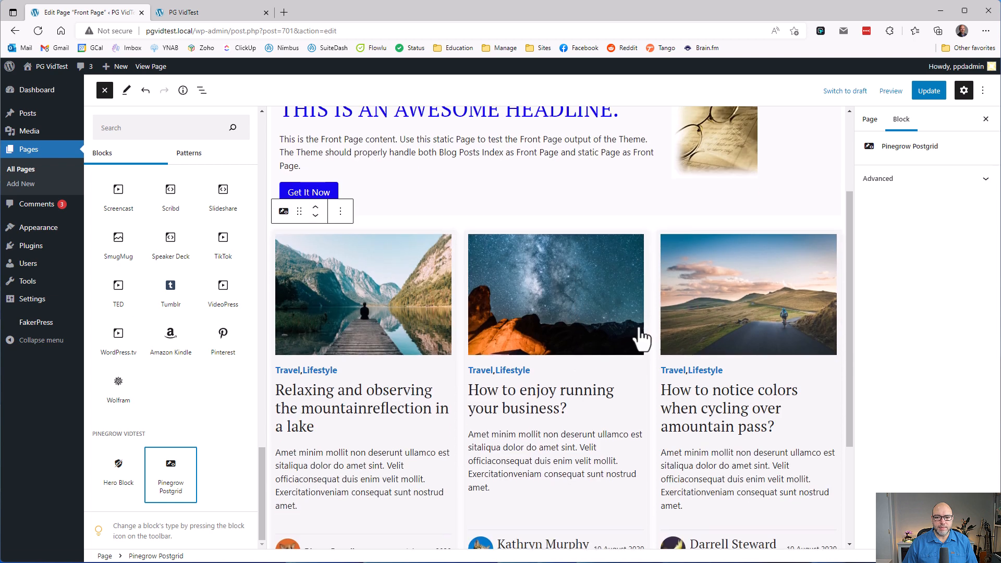
left_click(639, 331)
left_click(450, 358)
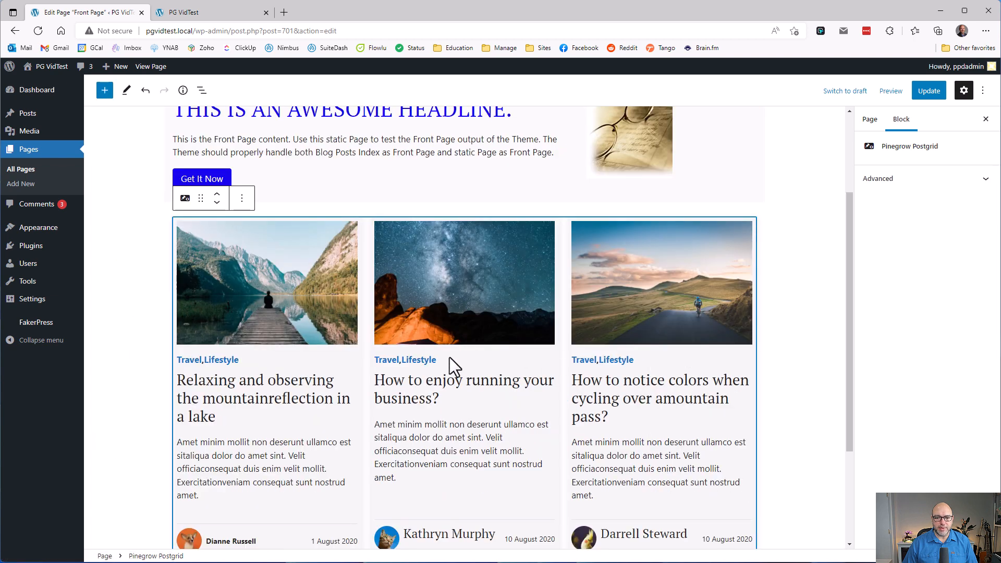
Update the Front Page and check the post grid on the live site.
left_click(930, 95)
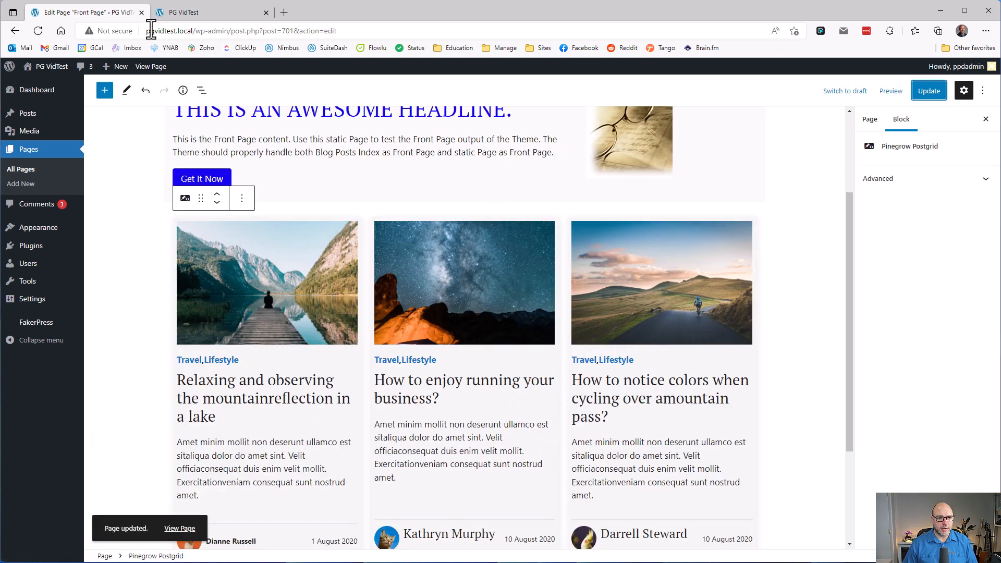
left_click(203, 14)
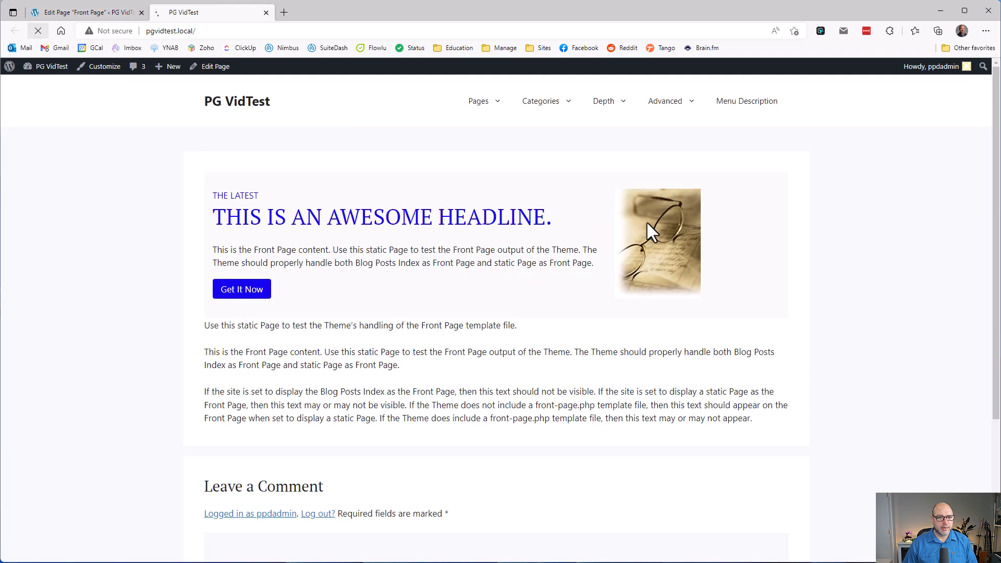
scroll(719, 274, "down", 4)
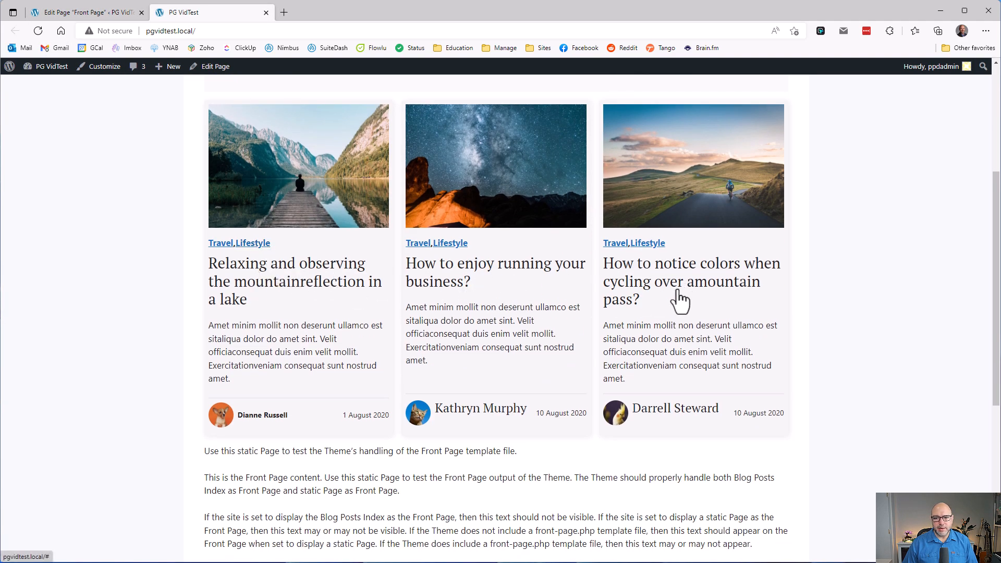
scroll(682, 302, "up", 1)
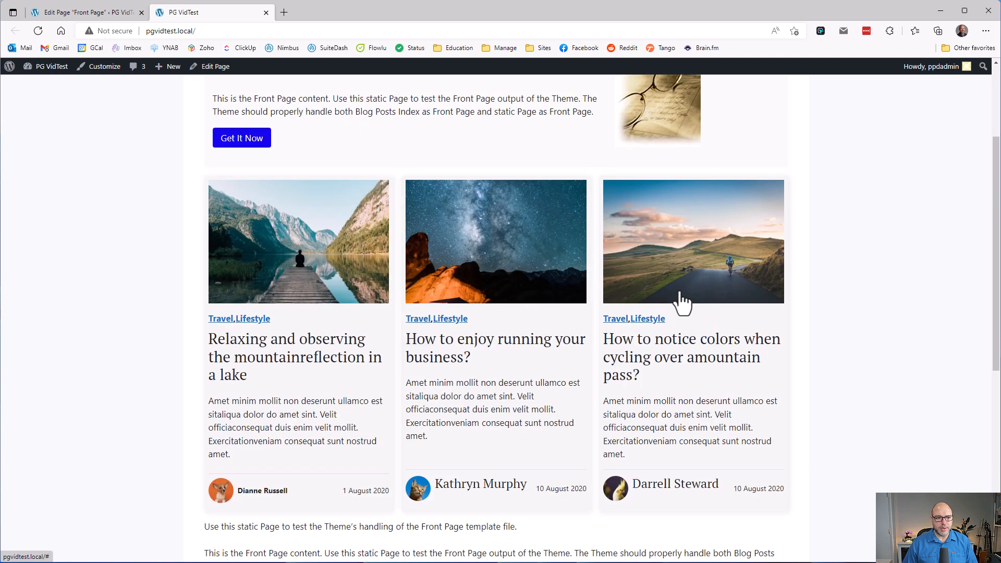
Open the WordPress dashboard in a new tab, look through the list of all posts and return to the live page.
mouse_move(46, 68)
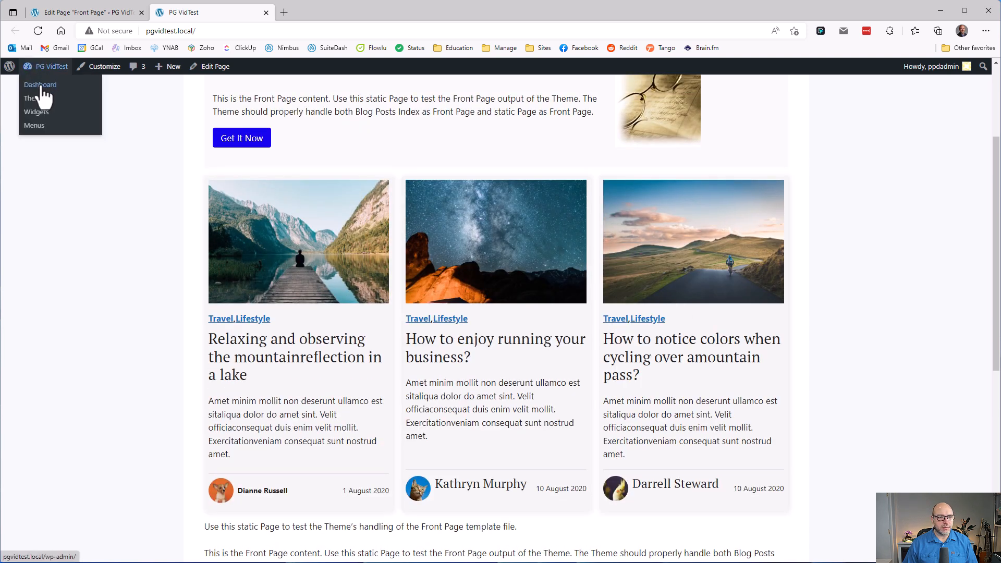
right_click(41, 88)
left_click(61, 91)
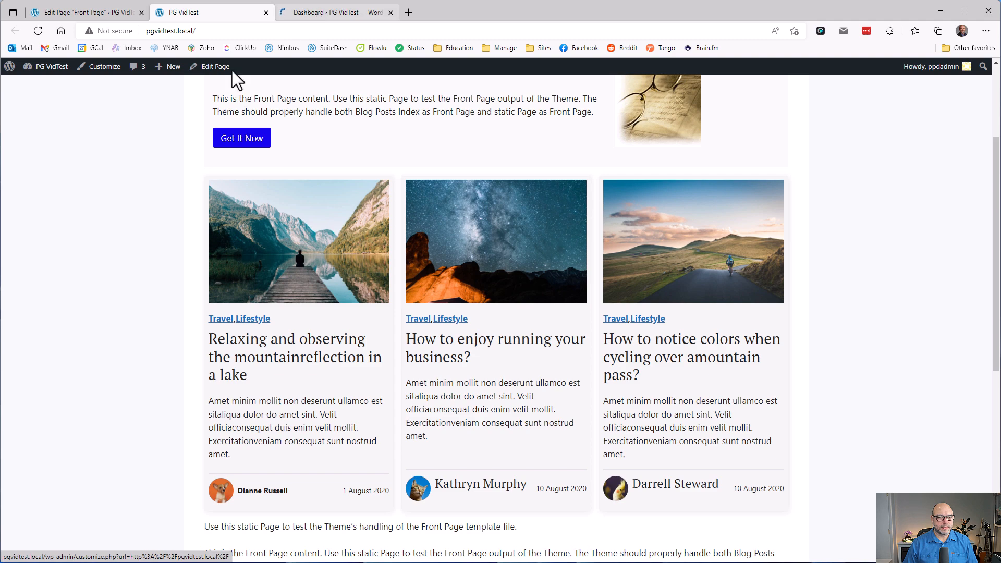
key("ctrl+Tab")
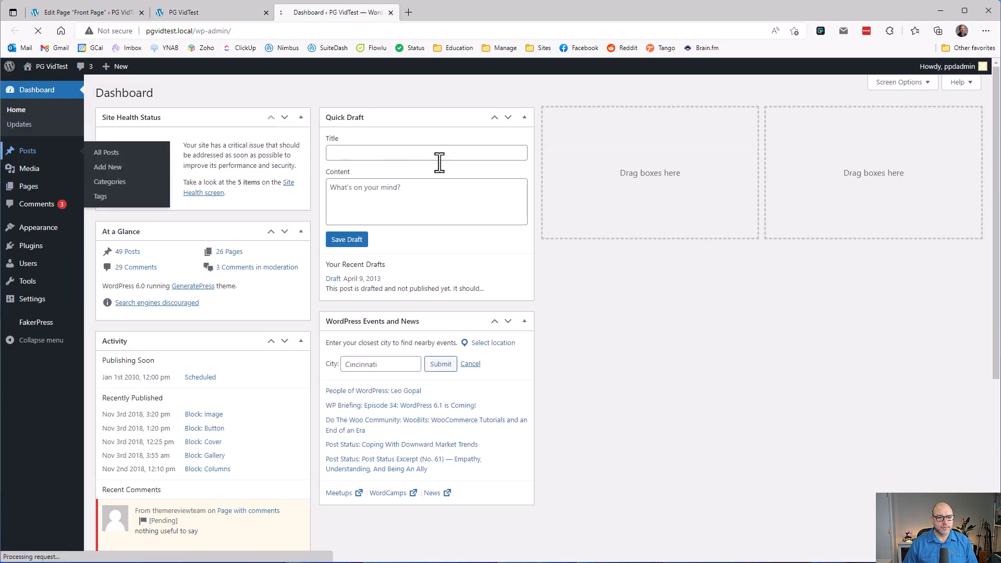
scroll(323, 228, "down", 10)
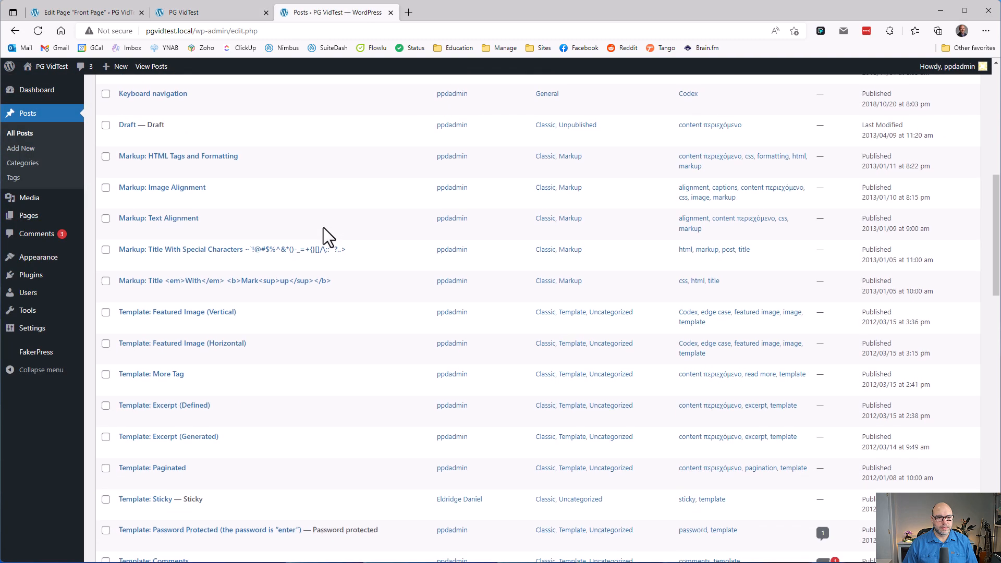
scroll(323, 228, "up", 3)
scroll(323, 227, "up", 6)
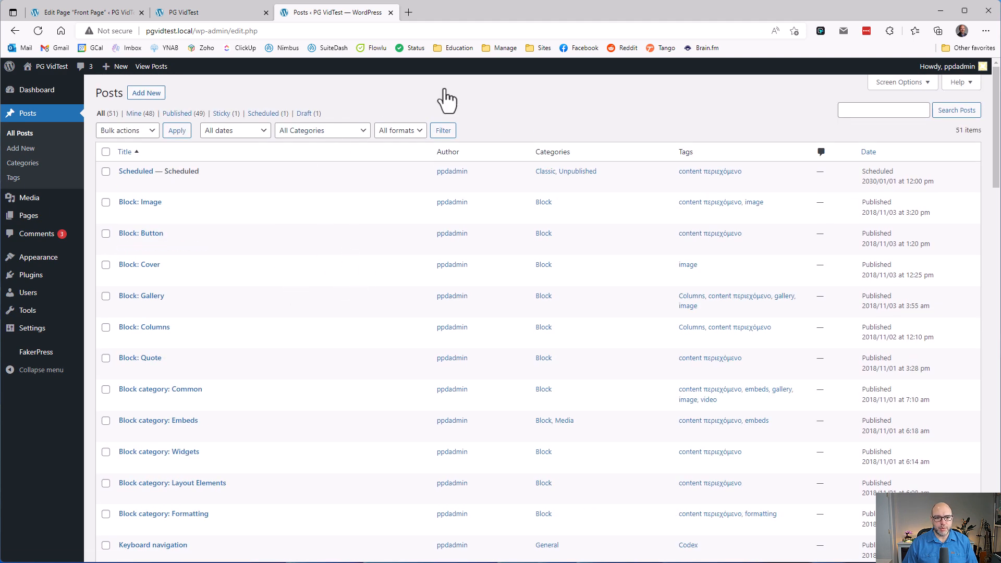
left_click(221, 15)
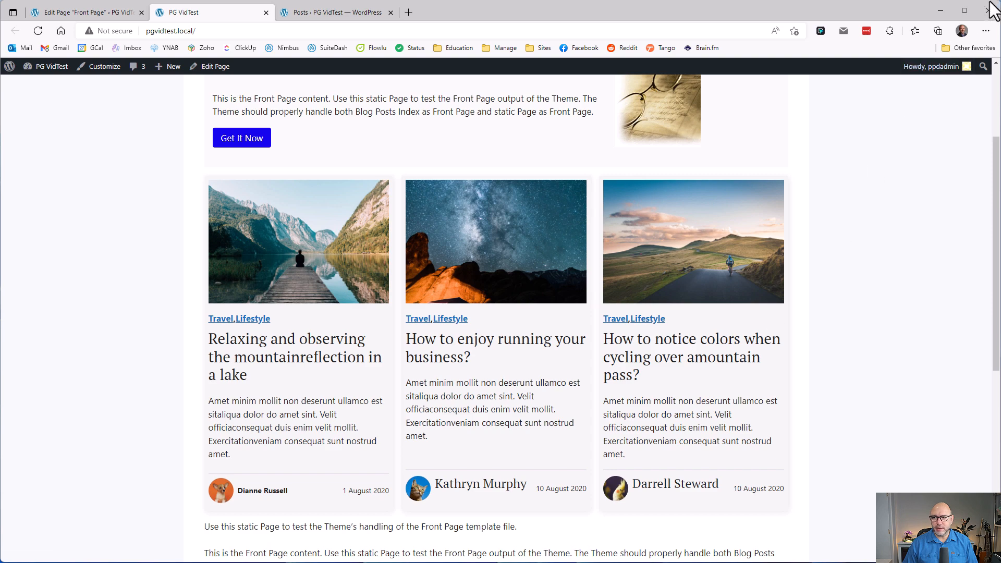
In Pinegrow, add a Show Posts action to div.row__postgrid and set its loop type to custom query.
key("alt+Tab")
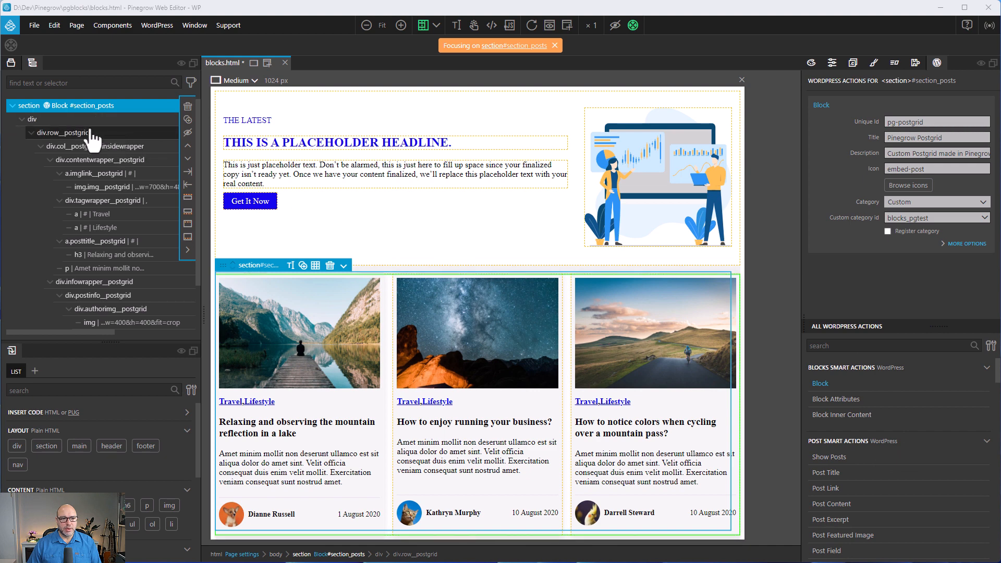
left_click(138, 133)
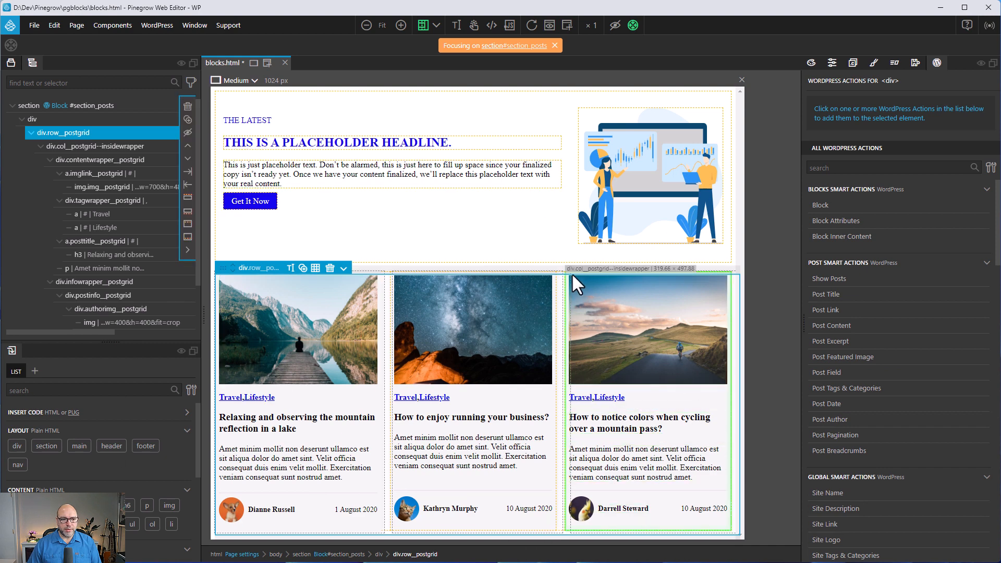
left_click(834, 279)
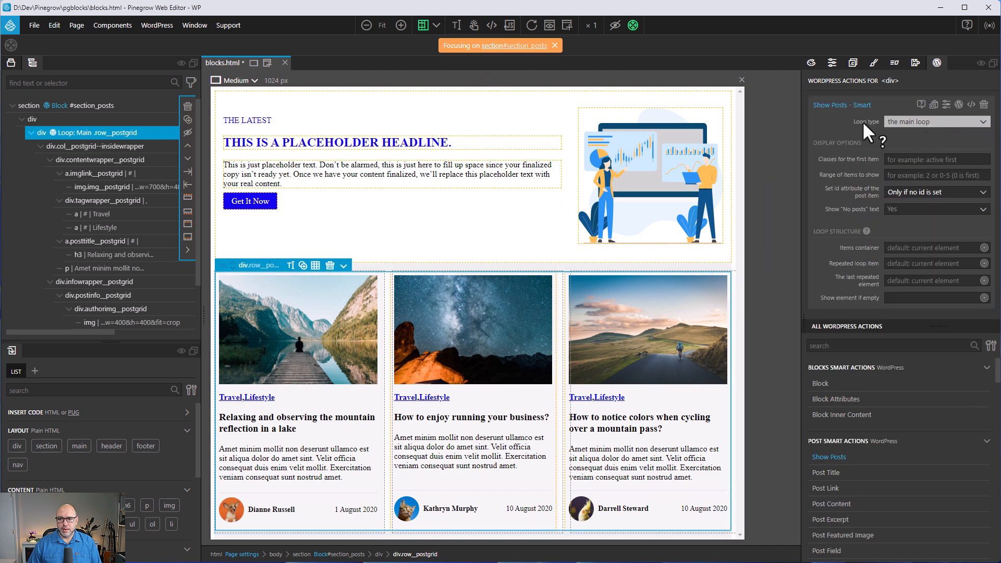
mouse_move(860, 124)
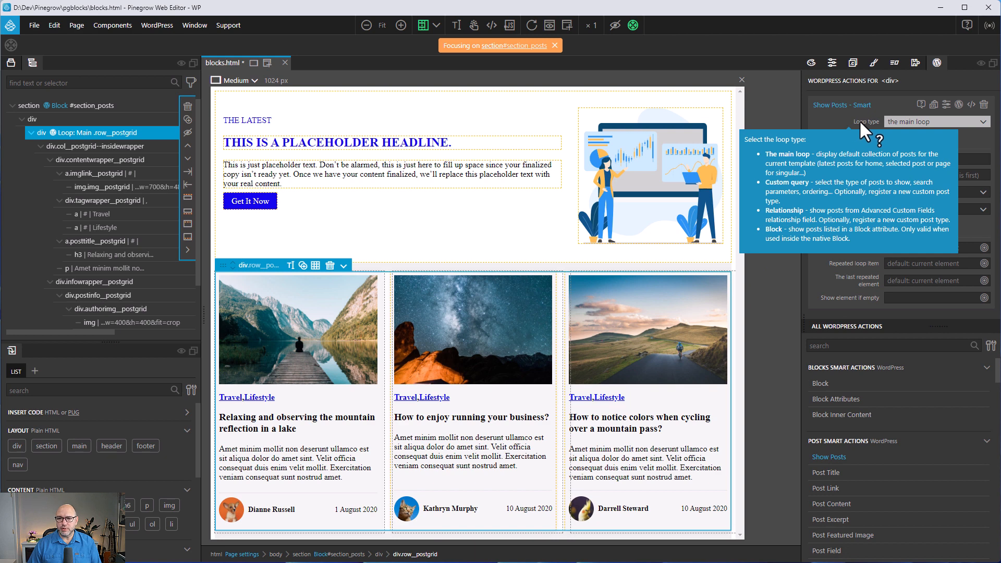
left_click(939, 123)
left_click(918, 148)
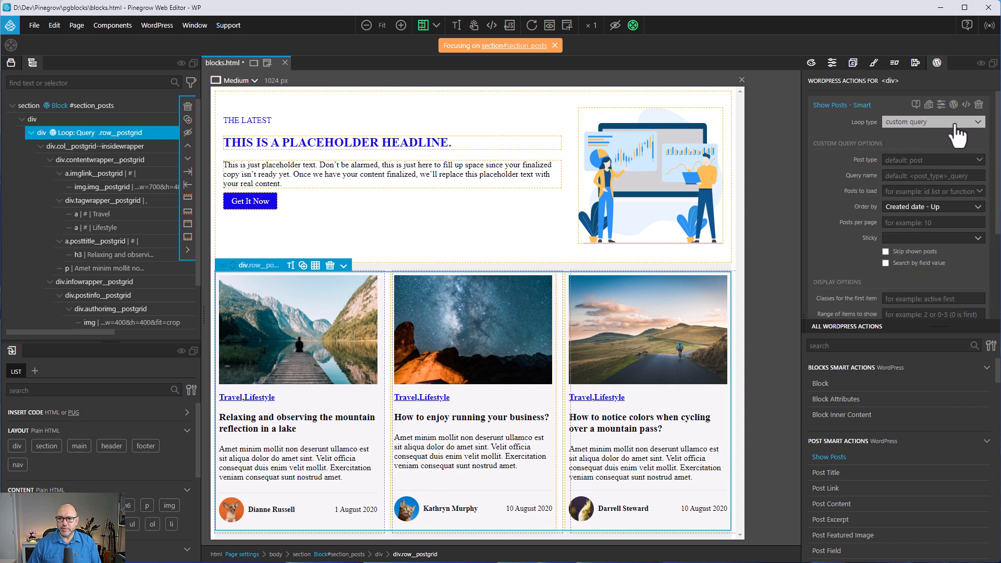
Set the custom query's post type to post and its name to homepage_grid, and check the Posts to load choices.
left_click(936, 160)
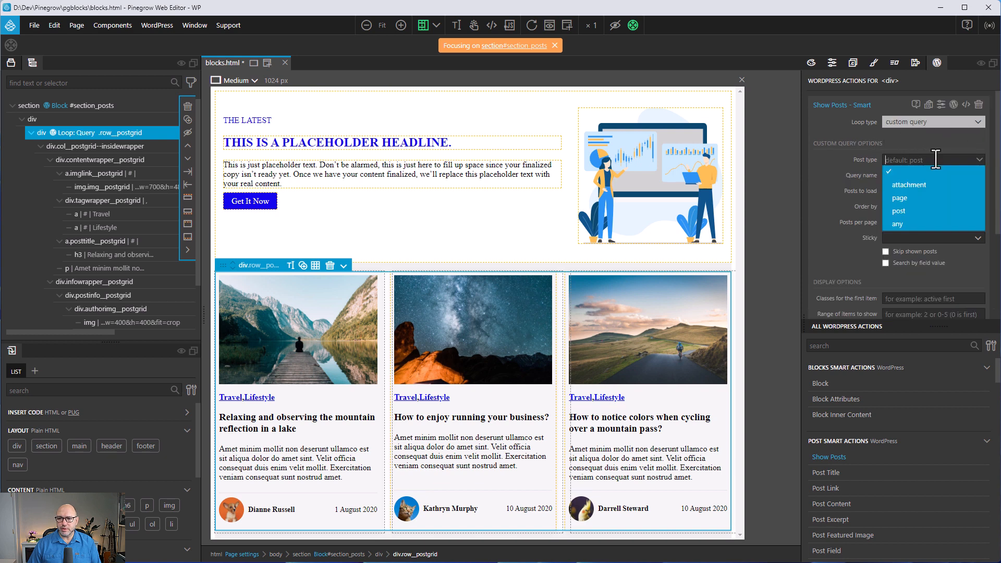
left_click(899, 212)
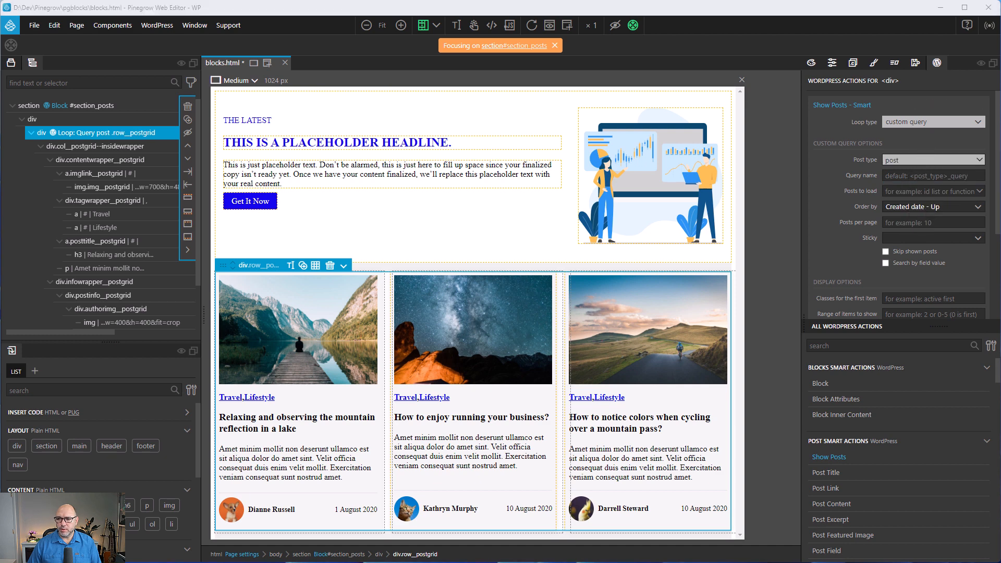
left_click(923, 180)
type("homepage_grid")
mouse_move(866, 190)
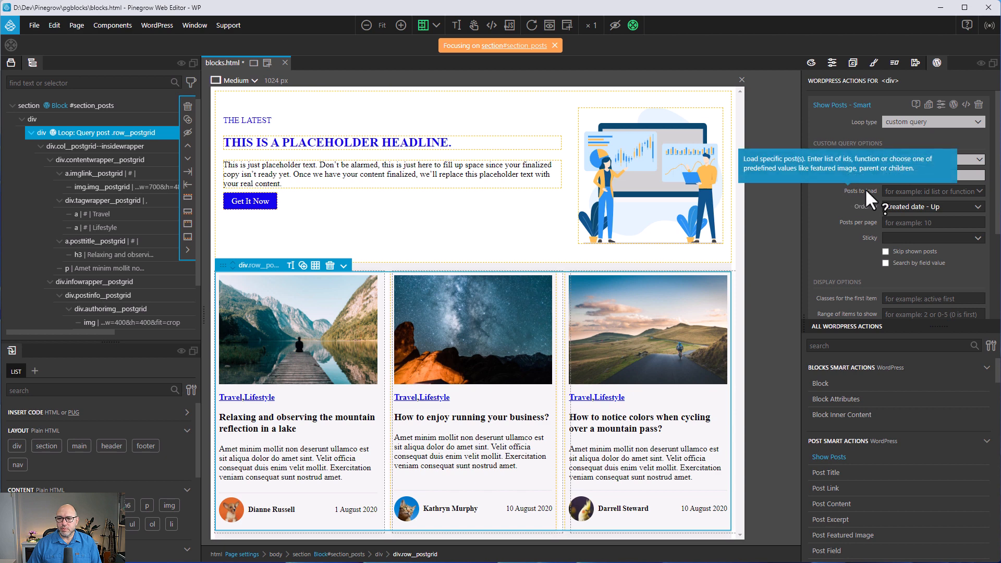
left_click(980, 190)
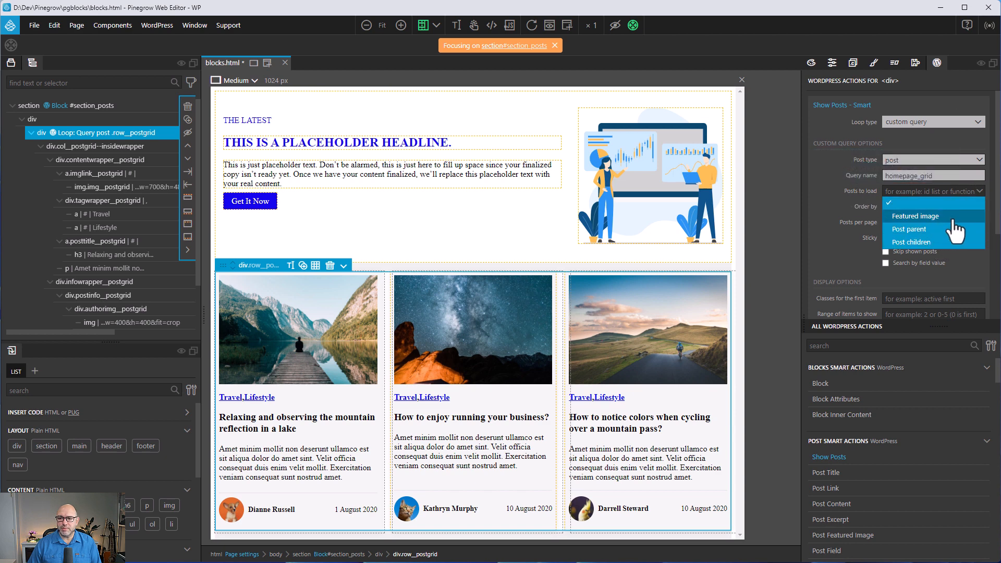
left_click(822, 202)
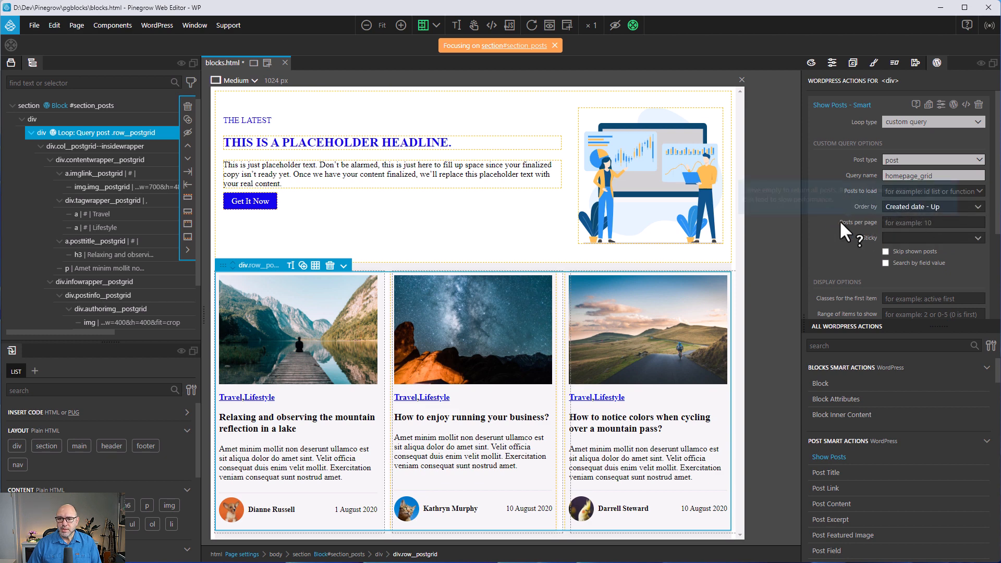
Check the Sticky choices of the custom query without picking one.
mouse_move(842, 223)
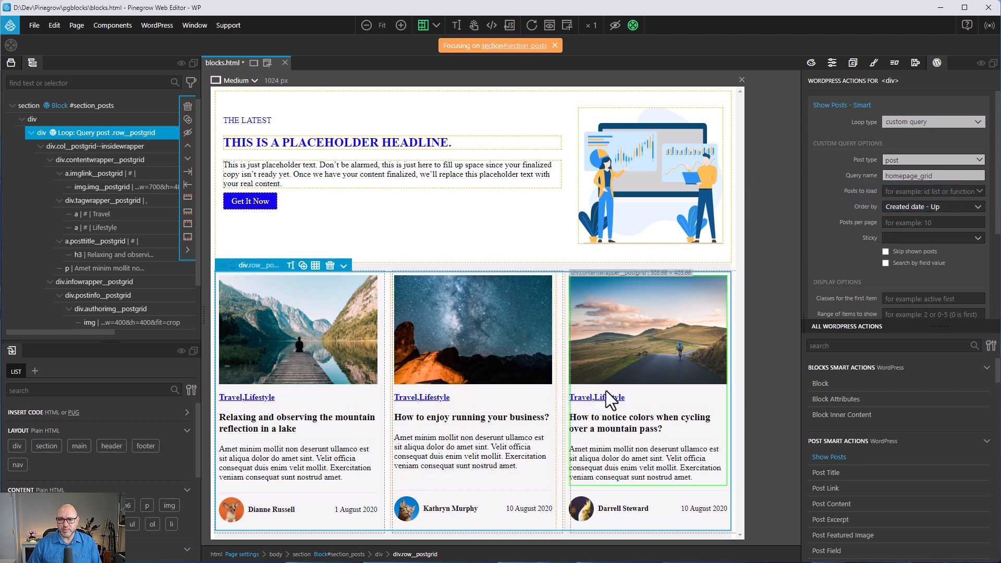
left_click(979, 241)
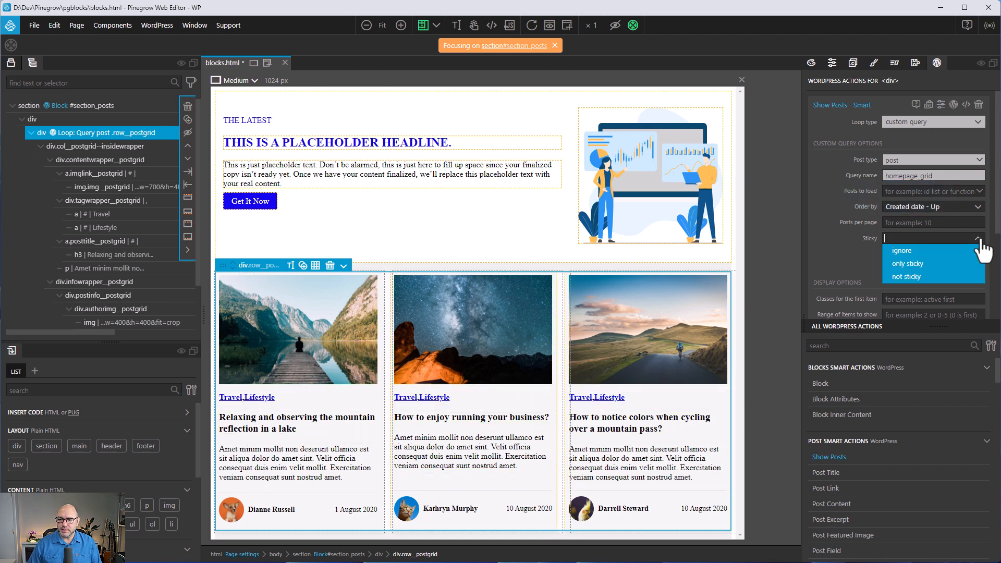
left_click(820, 238)
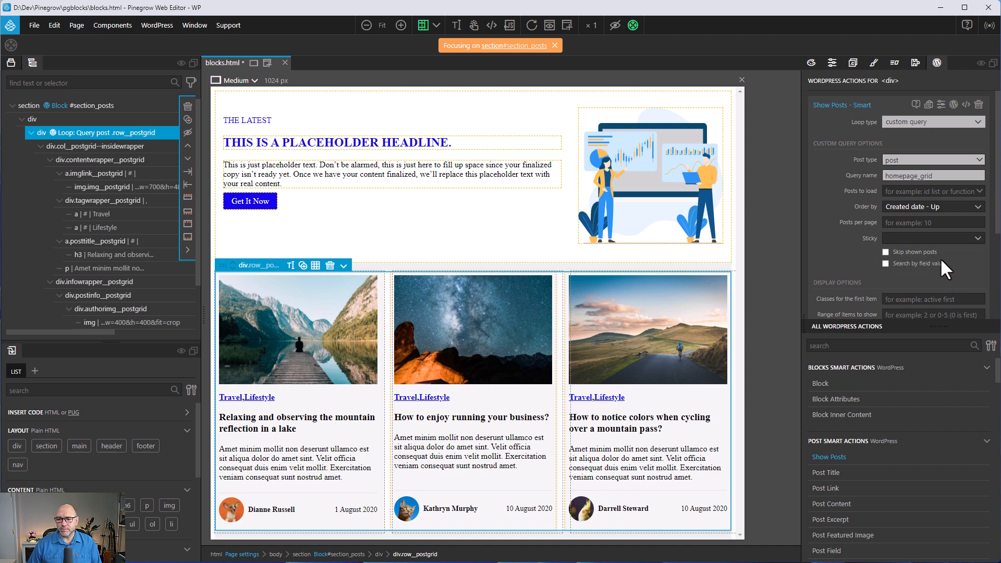
Set the Show Posts action's range of items to show to 0-2 and save the page.
scroll(942, 261, "down", 2)
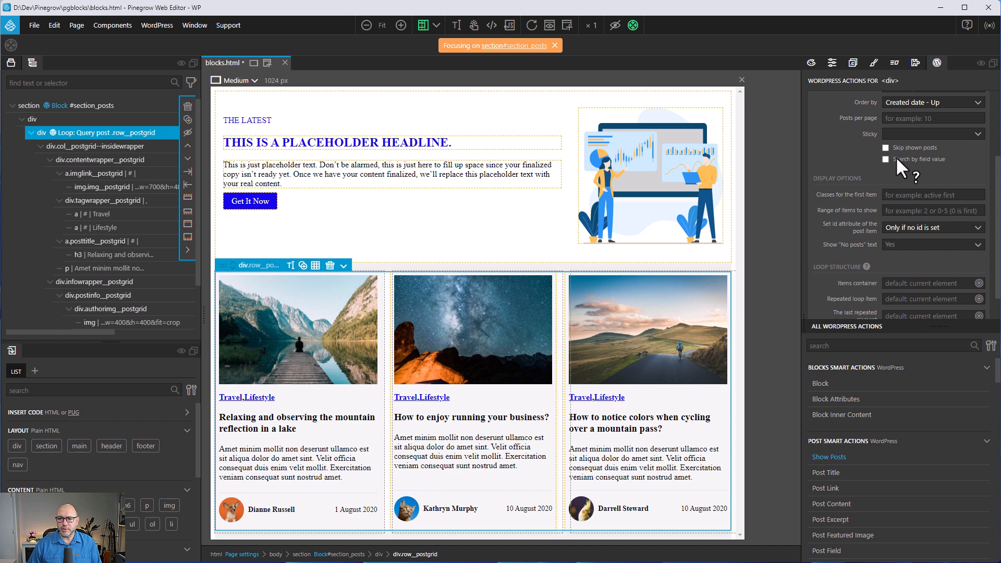
scroll(851, 174, "down", 1)
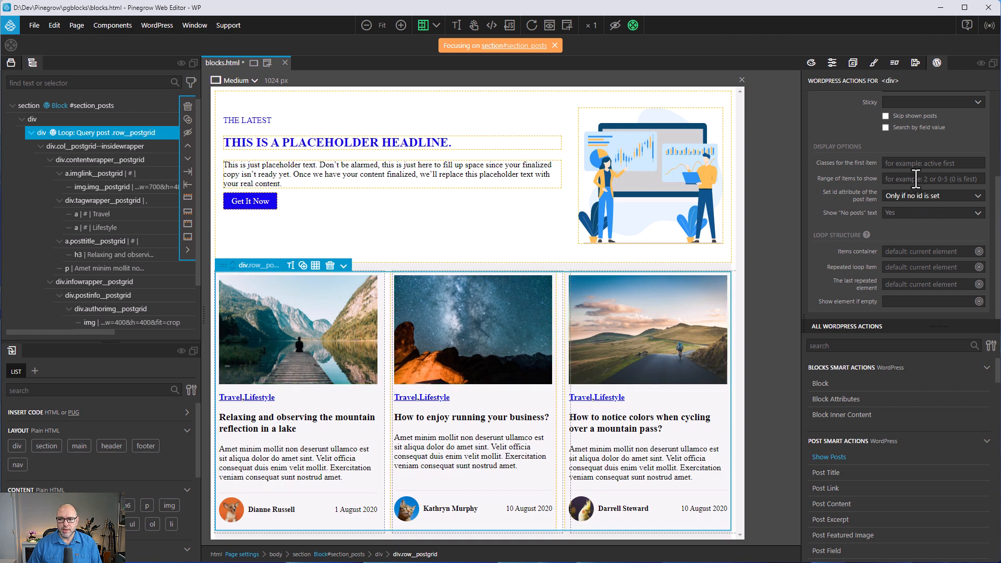
left_click(945, 179)
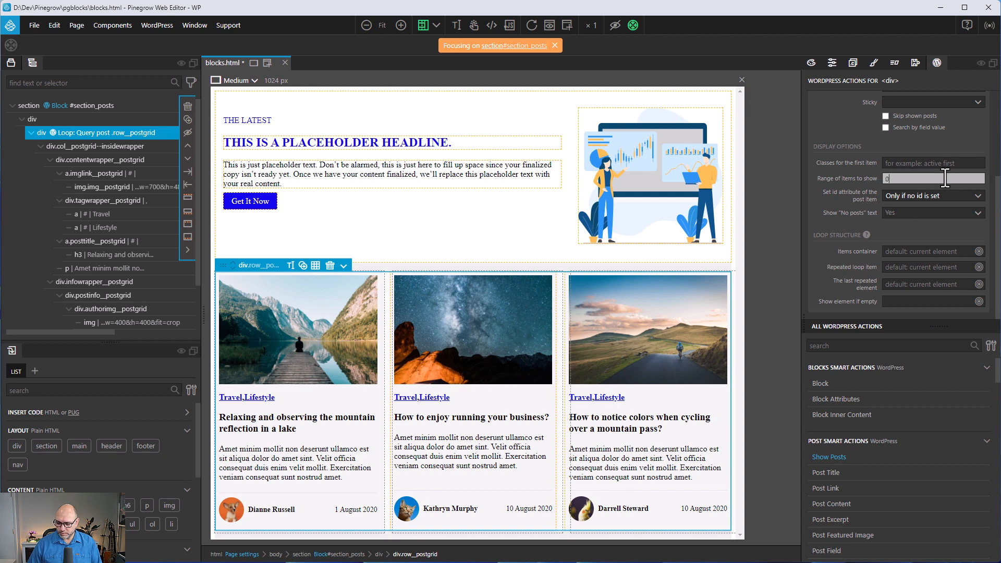
type("0-2")
left_click(929, 191)
key("ctrl+s")
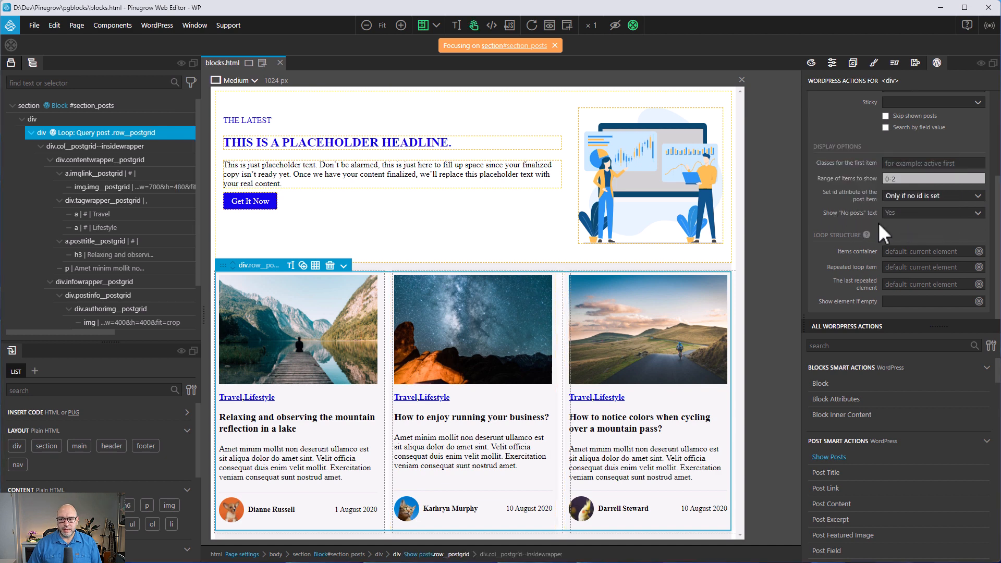
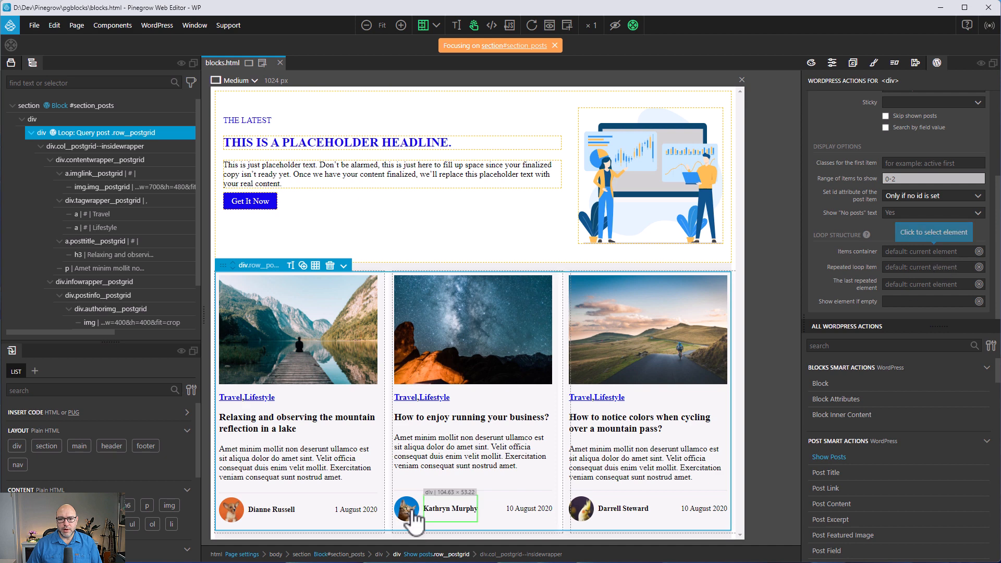
Set the loop's items container to div.row__postgrid and its repeated loop item to the first div.col__postgrid--insidewrapper, and save the page.
left_click(947, 264)
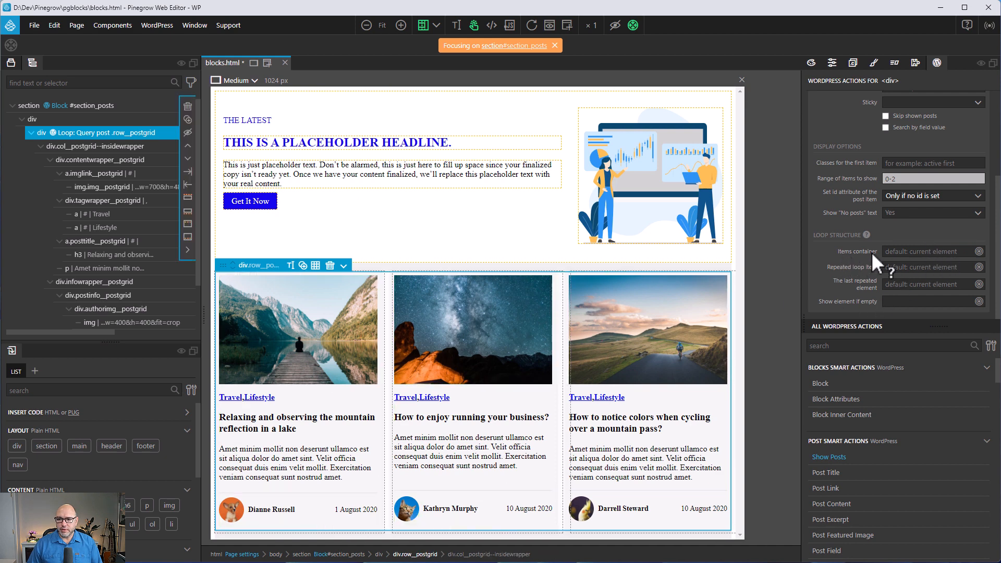
left_click(947, 252)
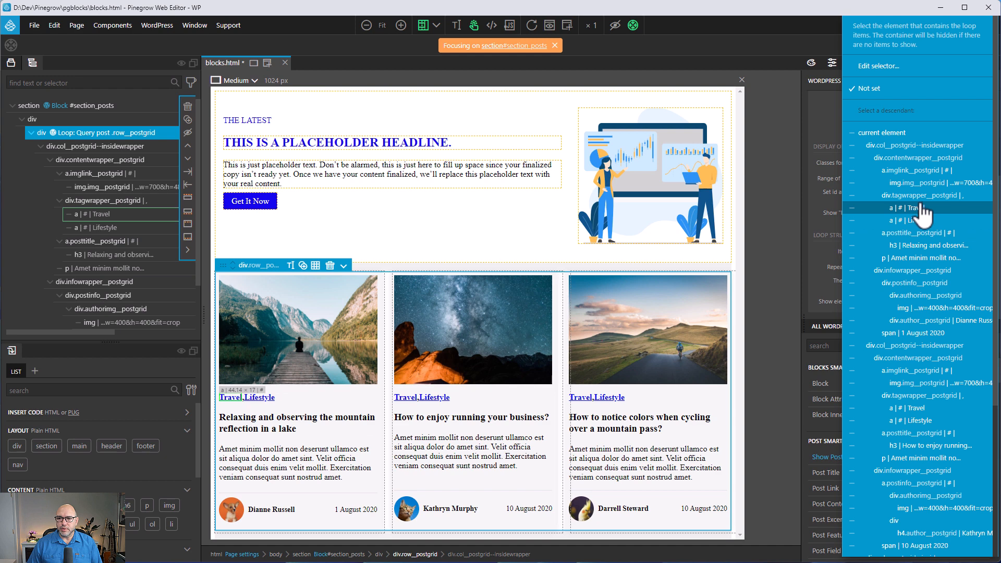
left_click(898, 133)
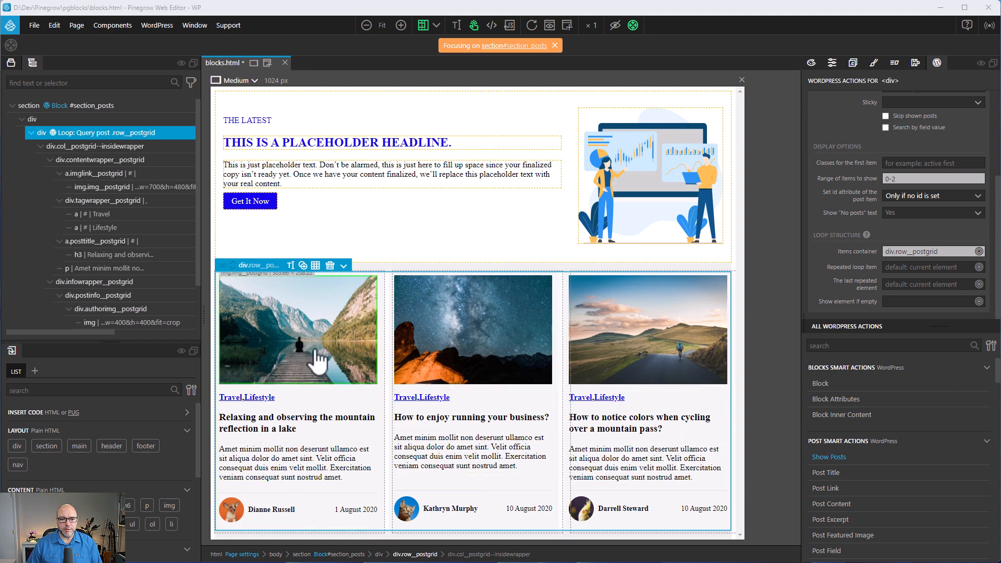
left_click(946, 268)
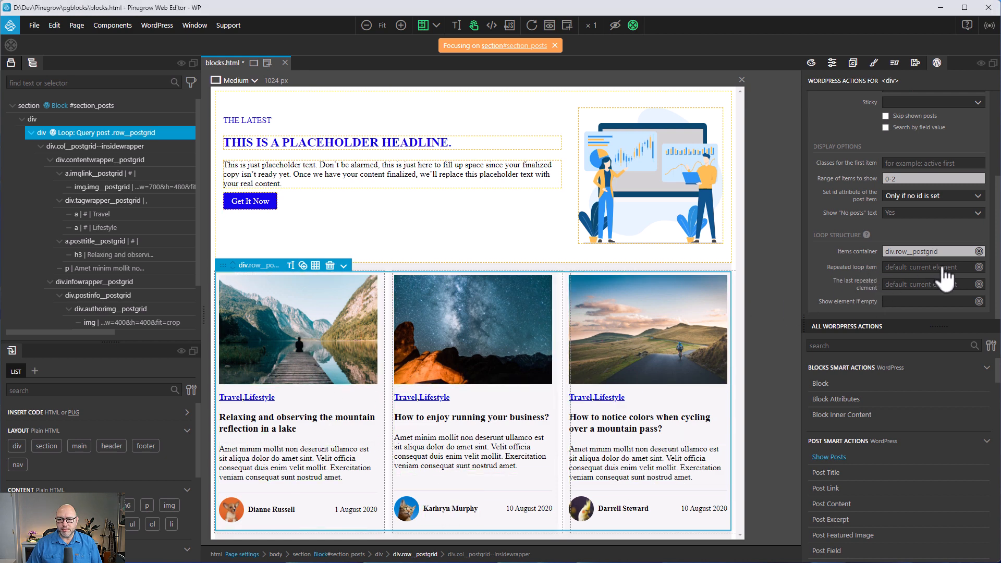
left_click(958, 137)
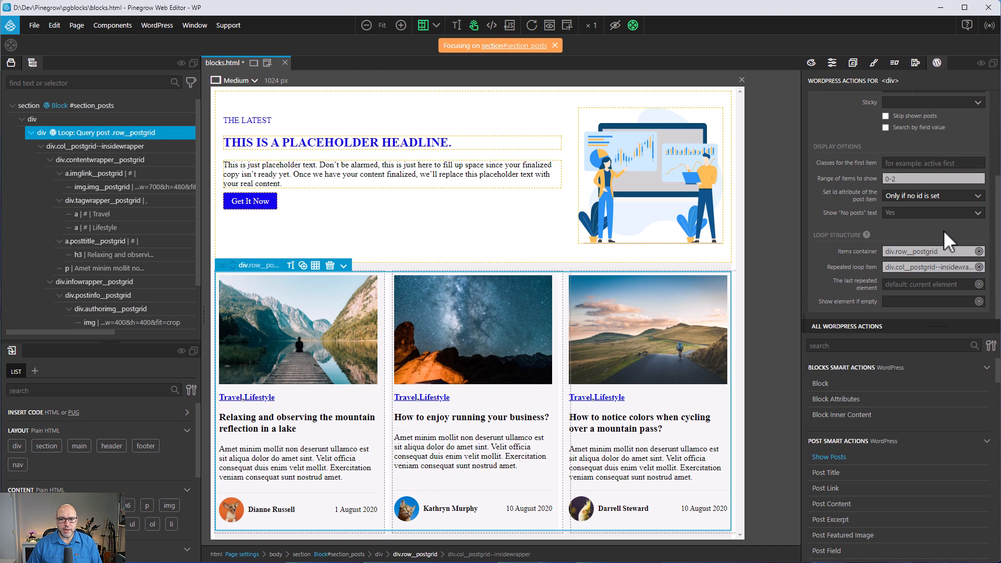
key("ctrl+s")
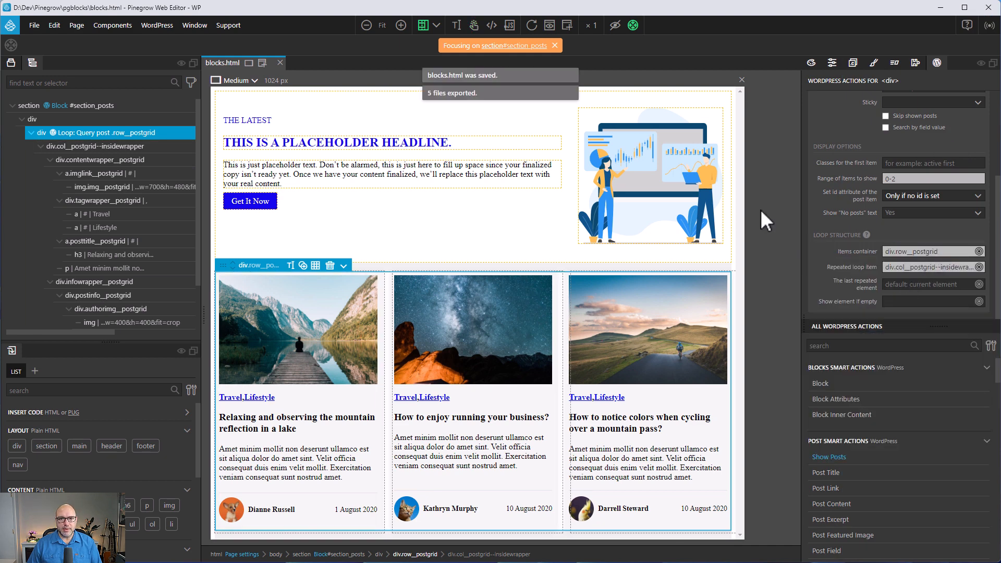
Switch to the browser, reload the Front Page editor and examine the post grid for repeated and leftover placeholder posts.
key("alt+Tab")
left_click(39, 32)
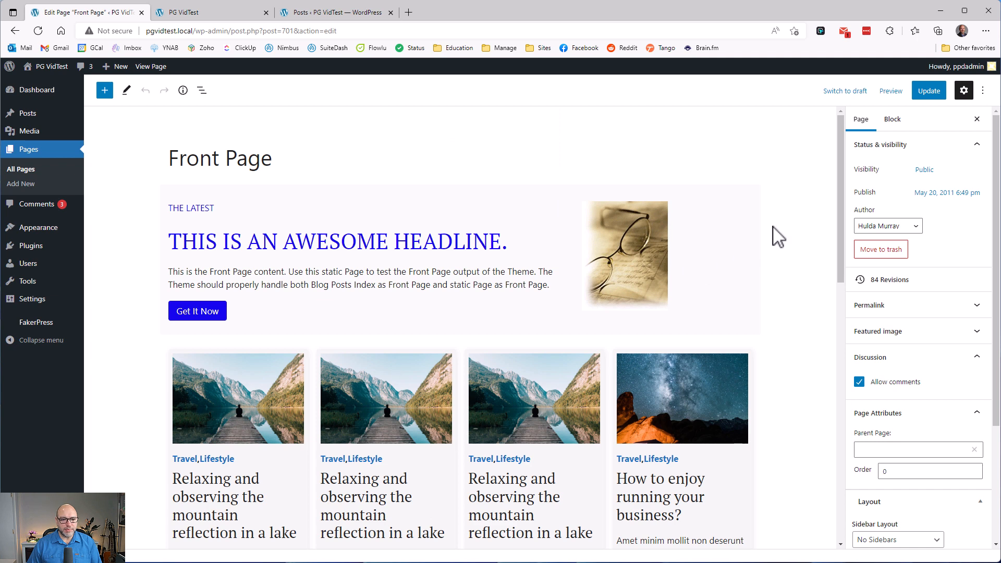
scroll(779, 237, "down", 4)
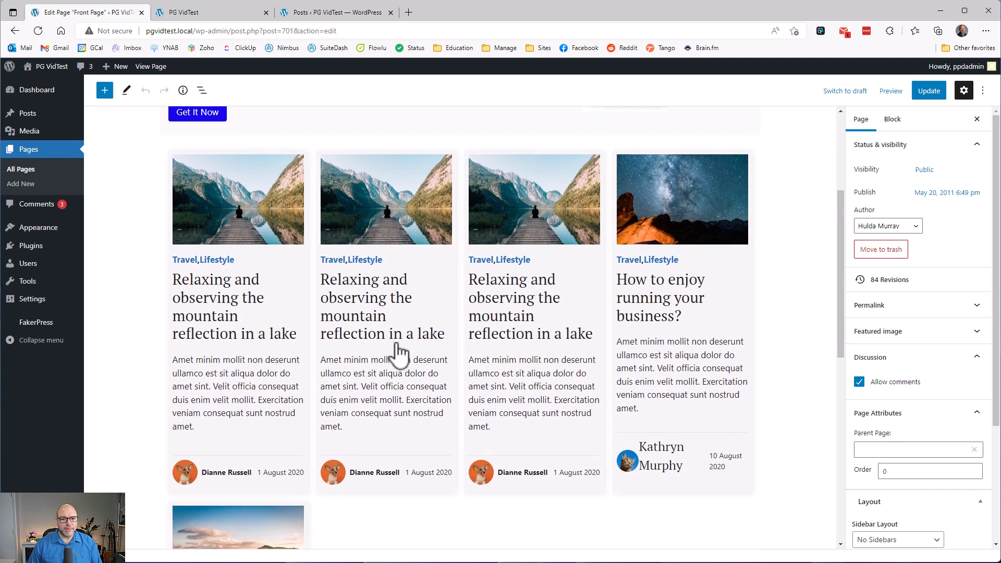
key("alt+Tab")
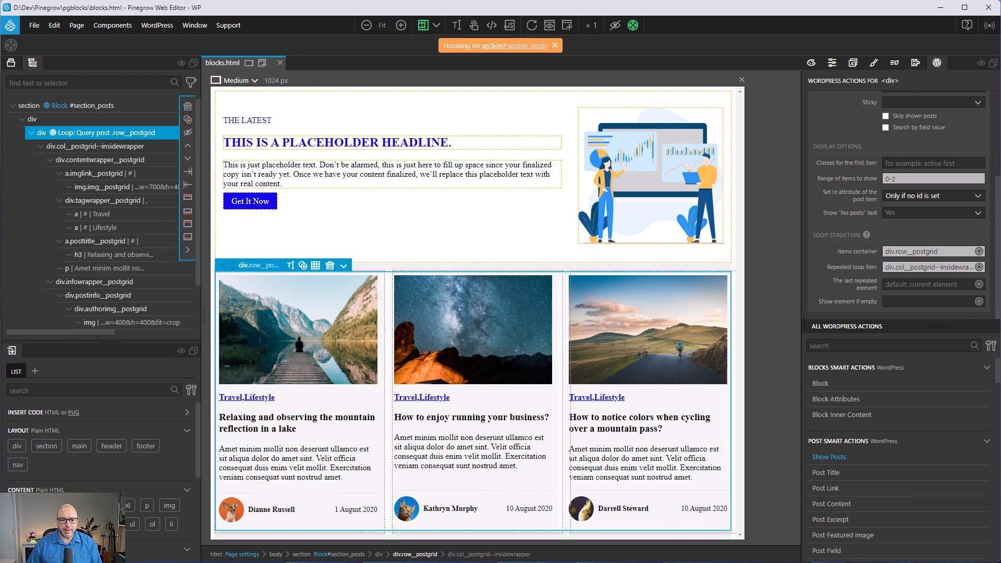
key("alt+Tab")
scroll(686, 305, "down", 2)
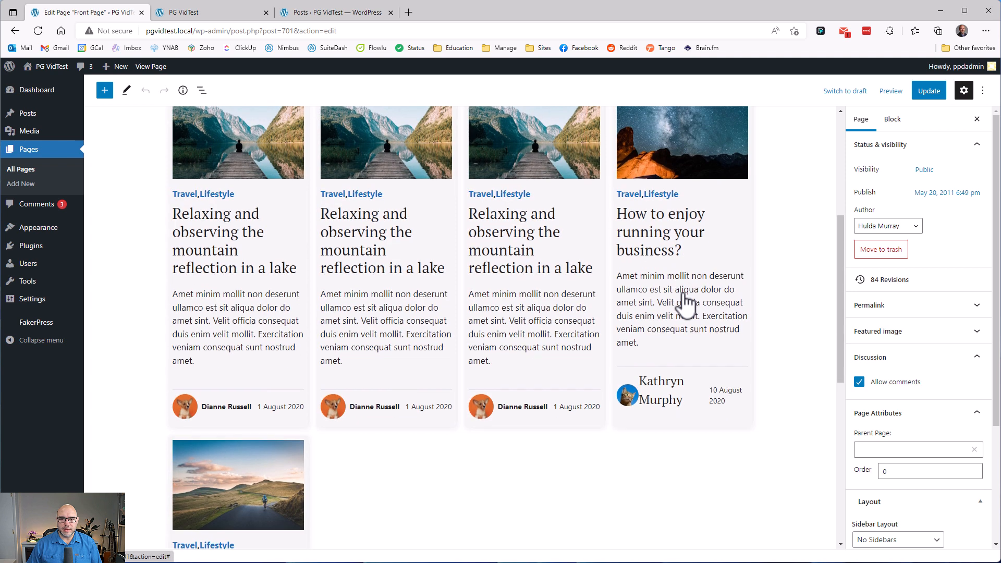
scroll(305, 493, "down", 4)
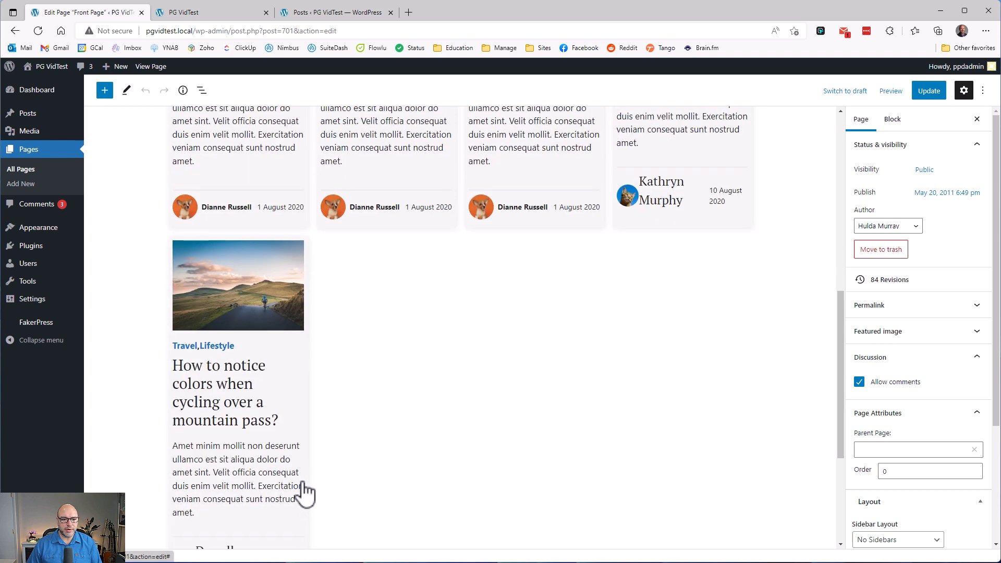
scroll(305, 493, "up", 5)
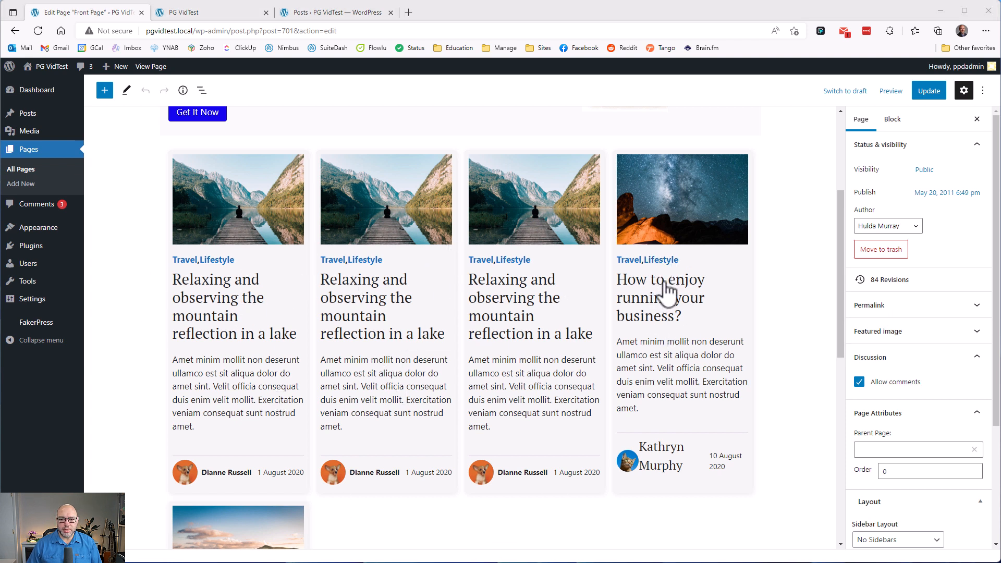
scroll(684, 305, "down", 1)
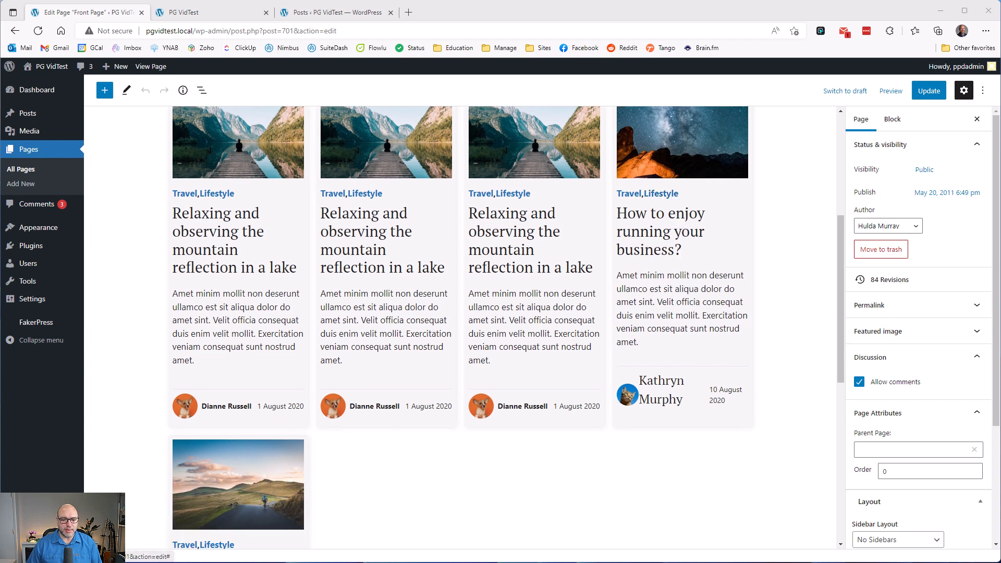
In Pinegrow, add Don't Export to the second and third div.col__postgrid--insidewrapper, save, and reload the Front Page editor in the browser.
key("alt+Tab")
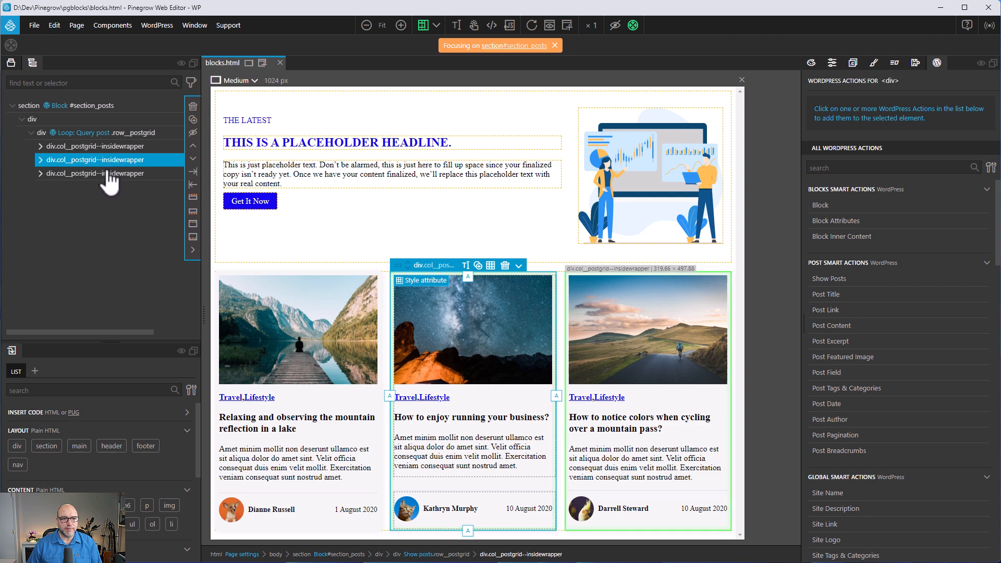
scroll(909, 271, "down", 2)
scroll(909, 272, "down", 3)
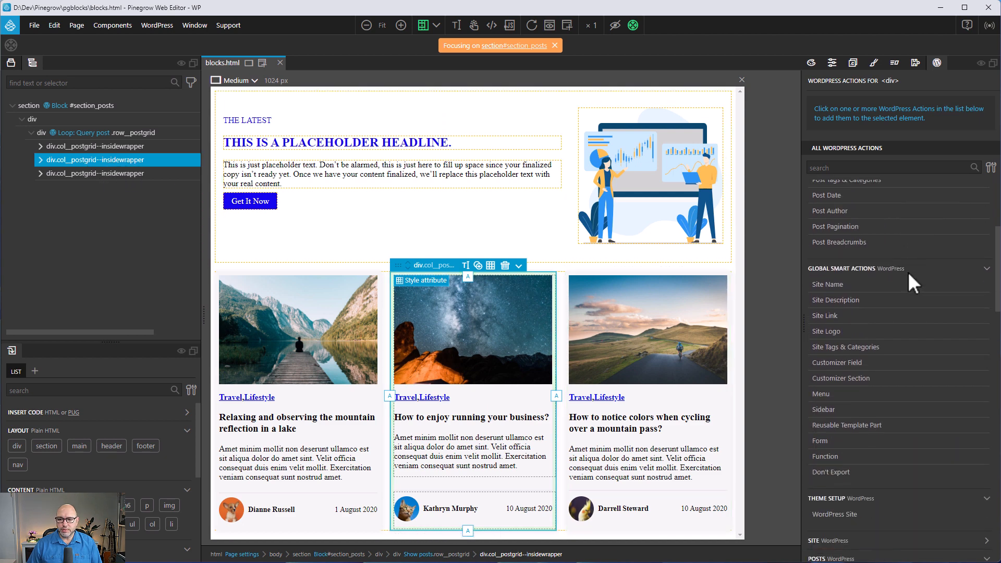
left_click(831, 473)
left_click(146, 174)
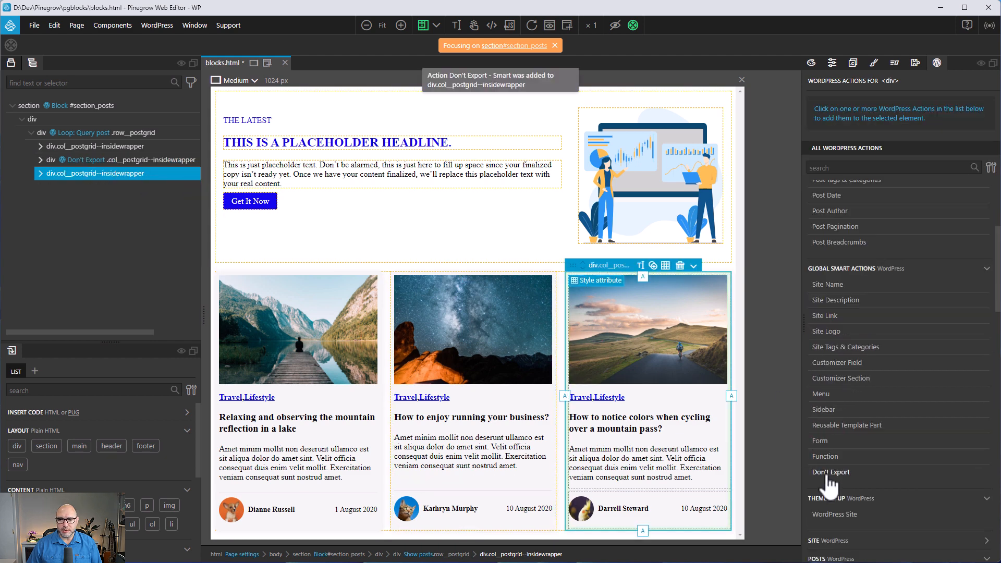
left_click(834, 473)
key("ctrl+s")
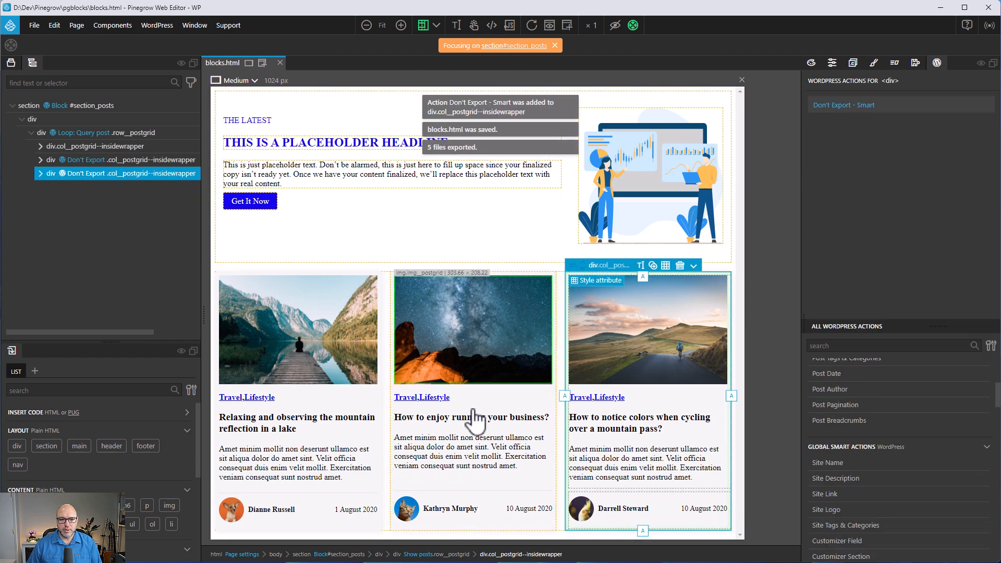
key("alt+Tab")
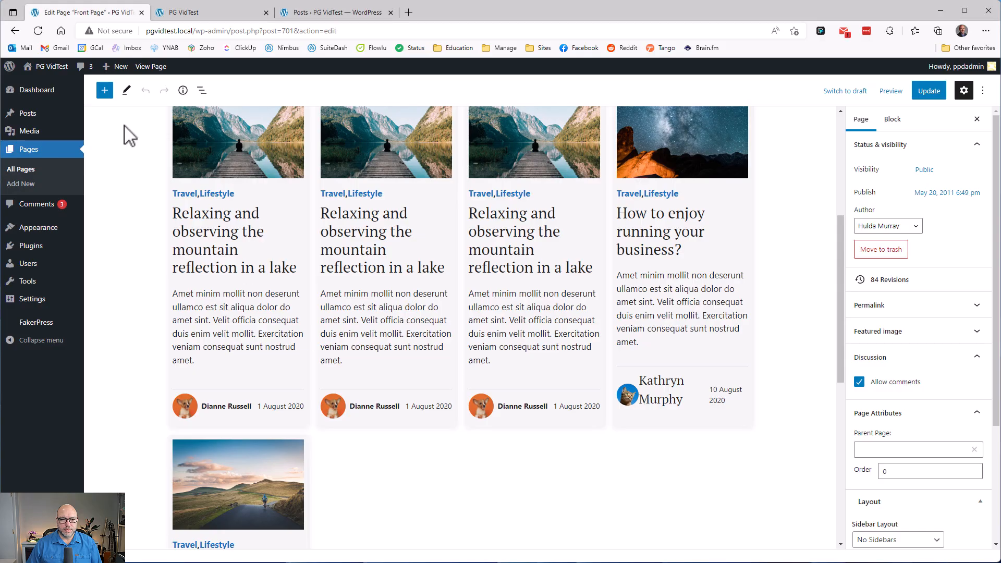
left_click(38, 30)
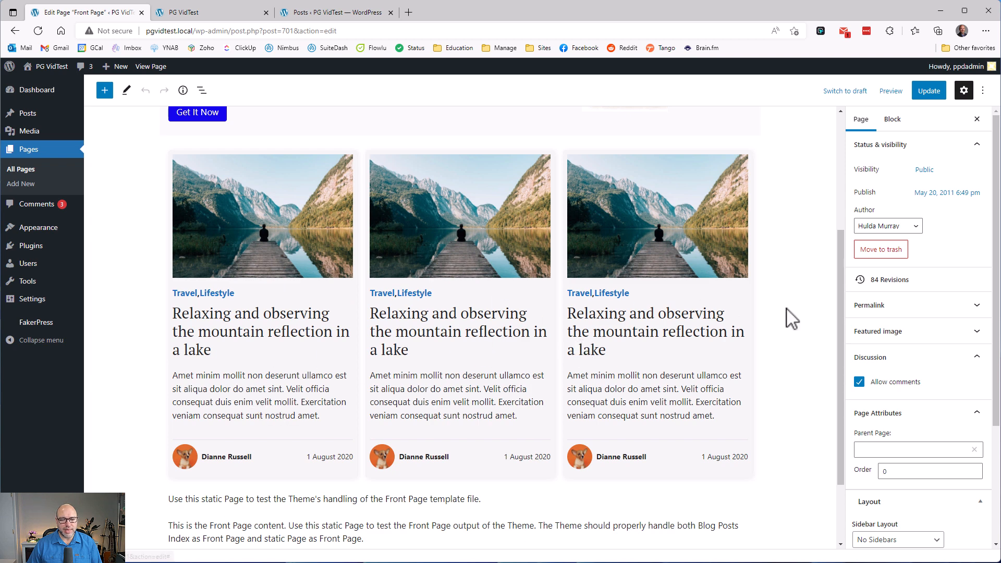
In Pinegrow, add Post Title to the first post's h3 and Post Link to its a.posttitle__postgrid, and save the page.
key("alt+Tab")
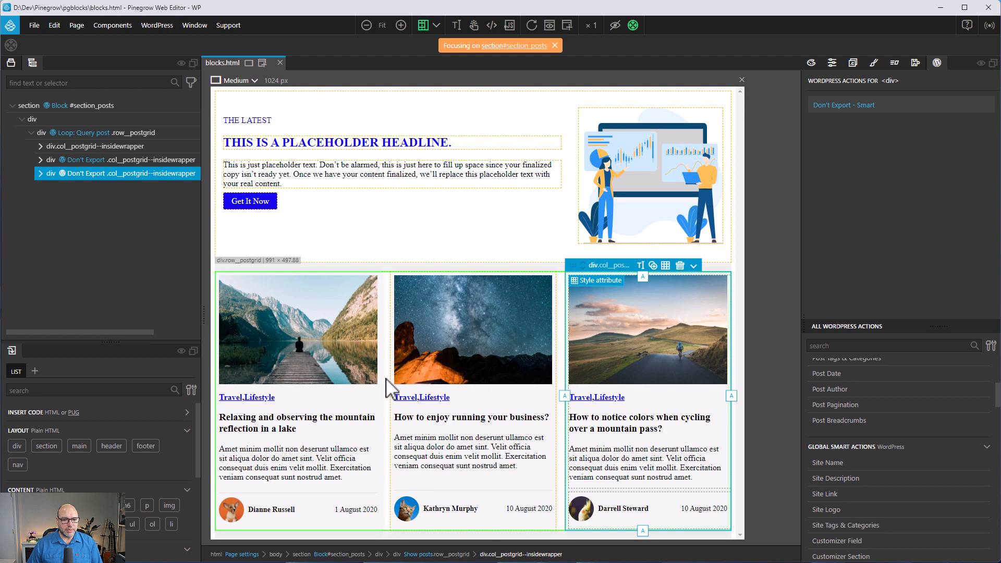
left_click(272, 427)
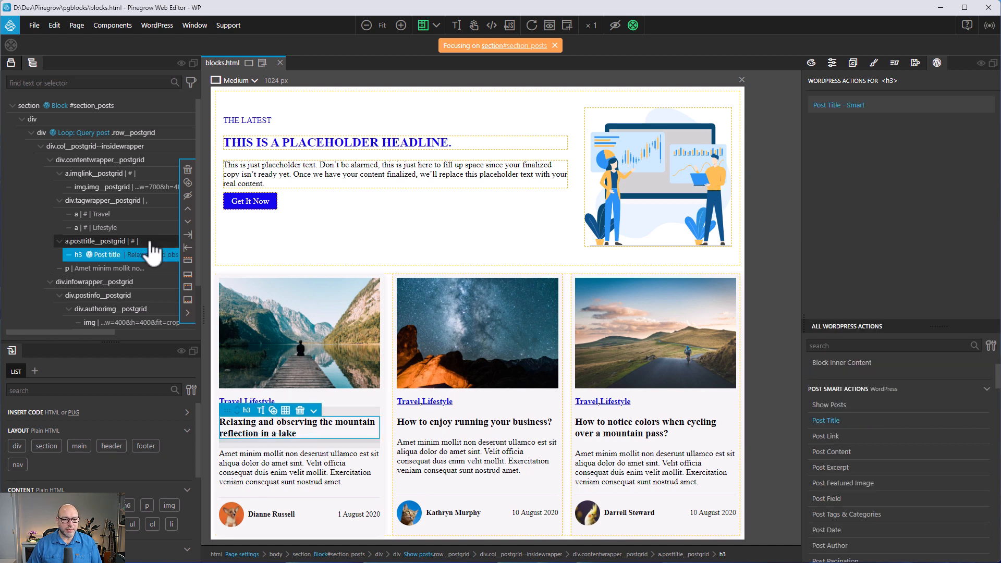
left_click(152, 241)
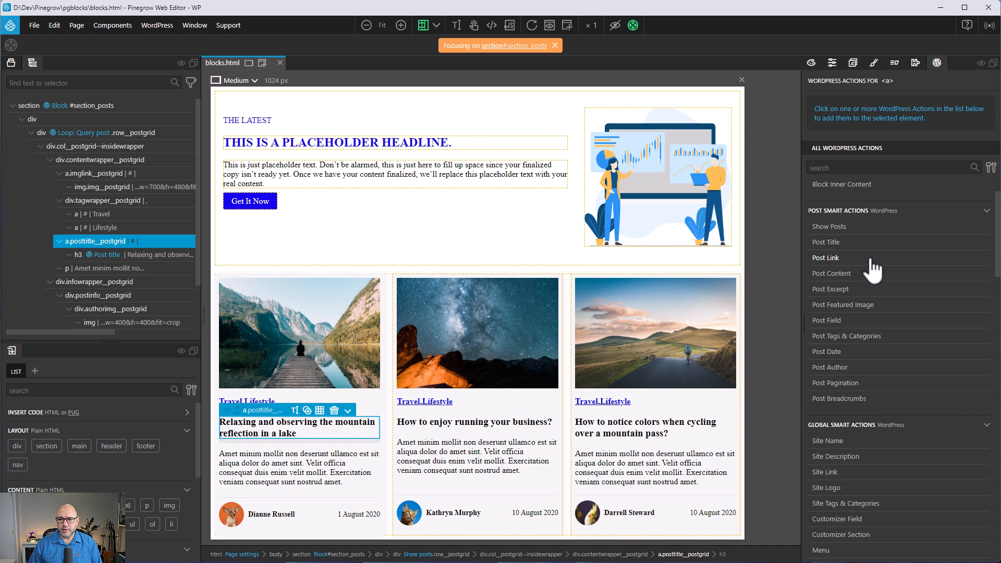
left_click(859, 259)
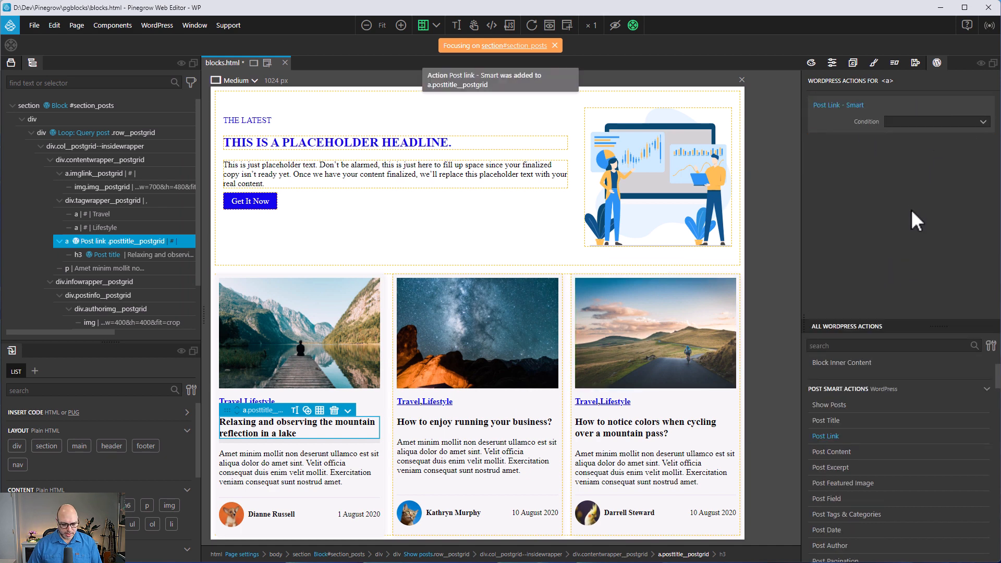
key("ctrl+s")
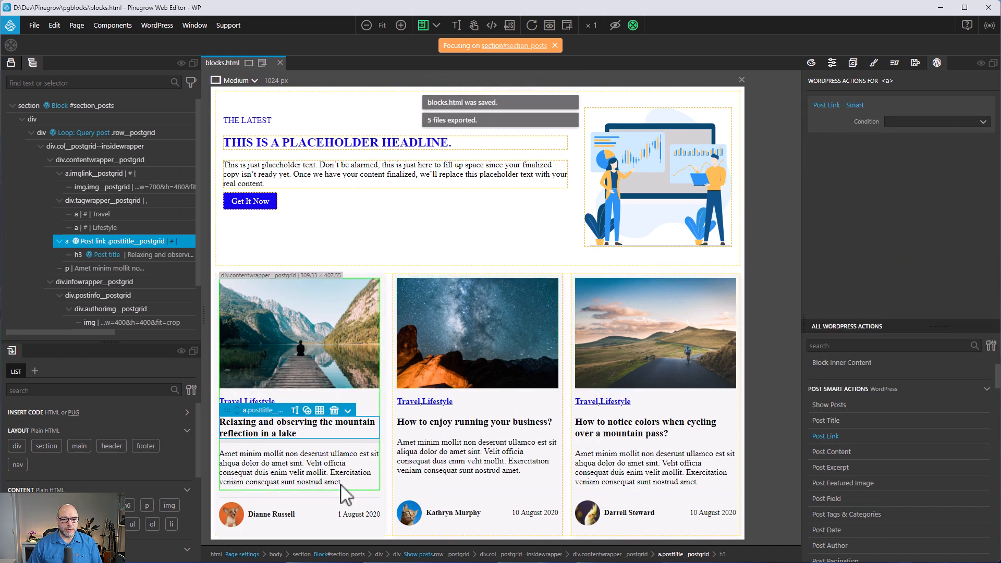
Refresh the live page in the browser and open a grid post's title link in a new tab to test it.
key("alt+Tab")
left_click(198, 12)
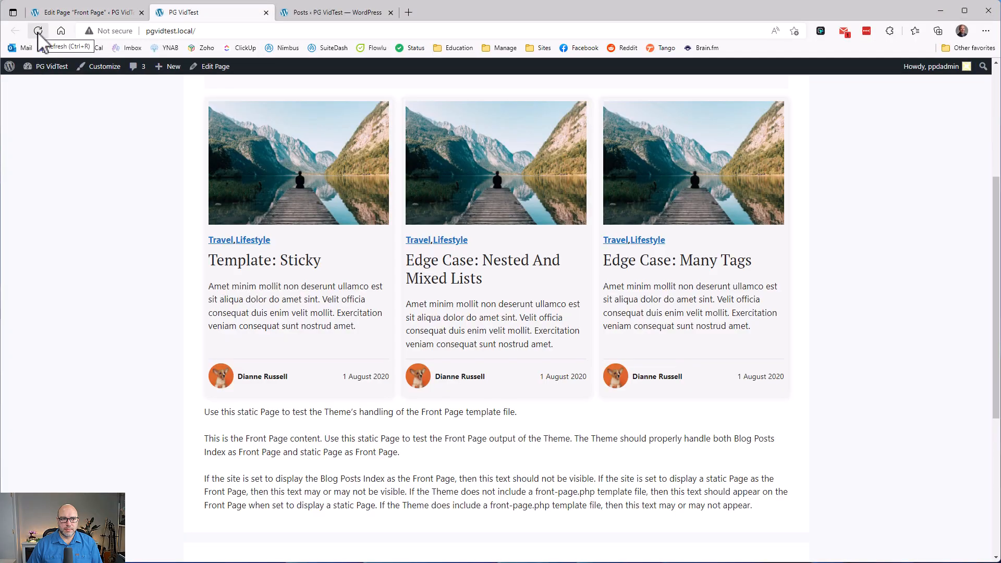
left_click(39, 33)
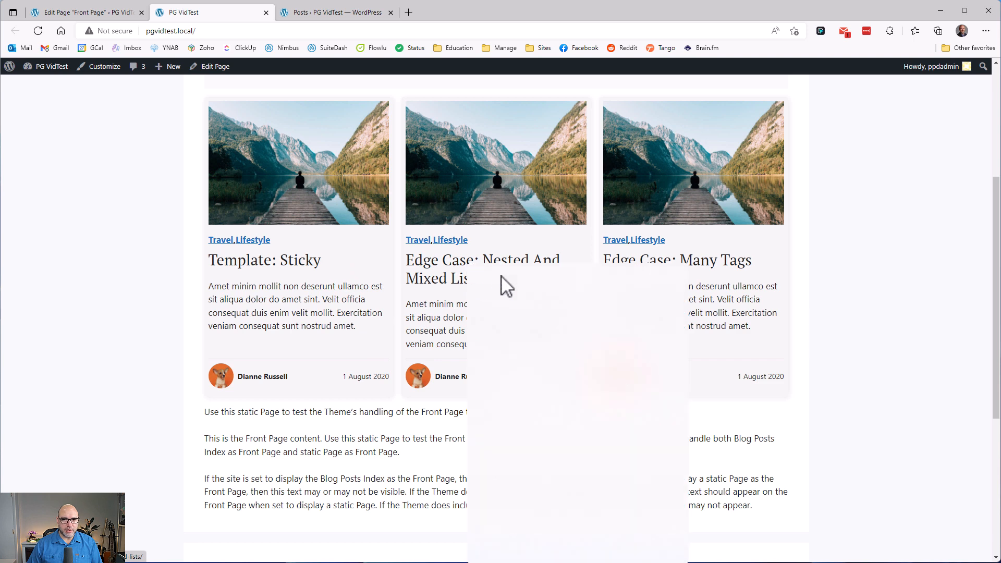
right_click(470, 265)
left_click(514, 271)
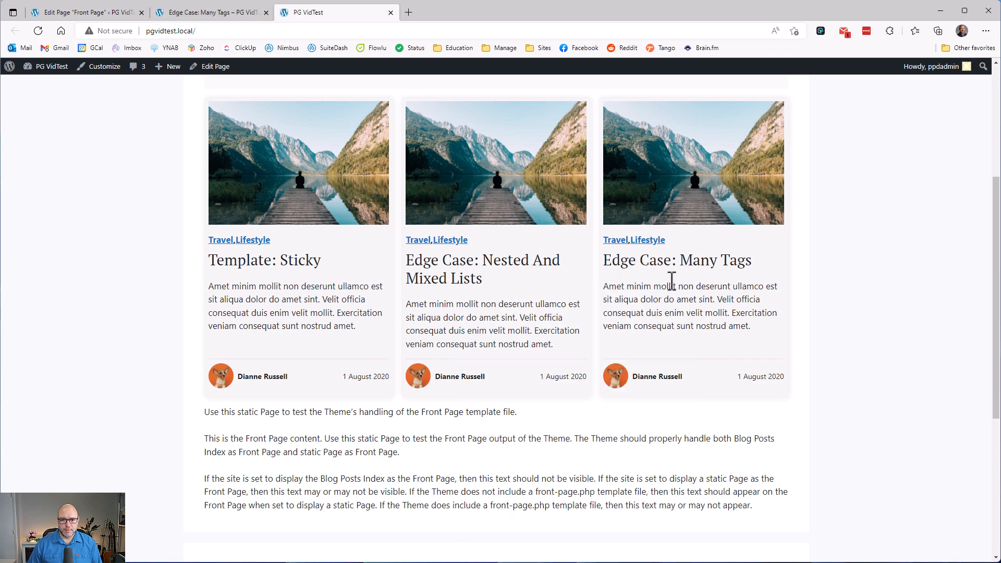
right_click(745, 273)
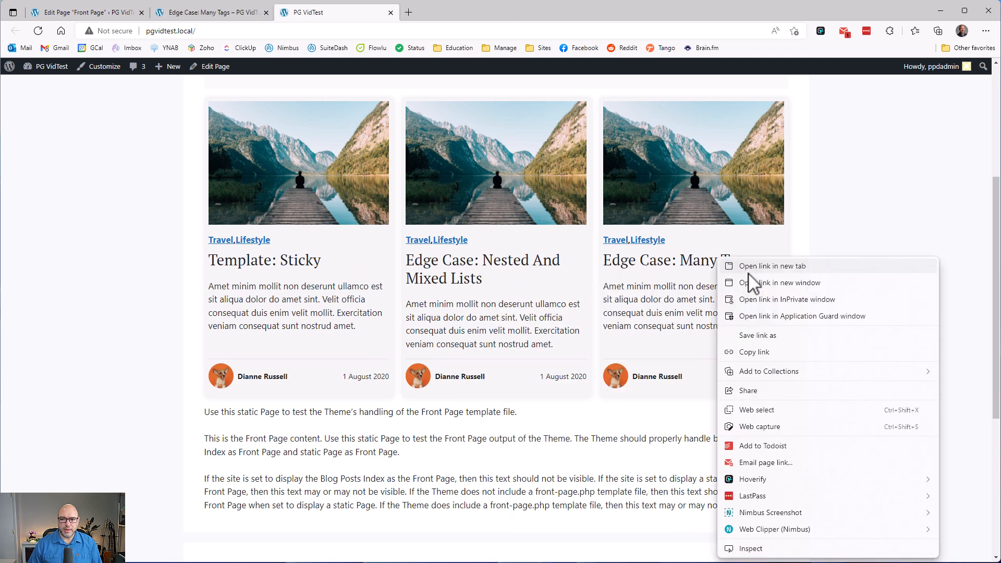
left_click(927, 277)
scroll(928, 277, "up", 1)
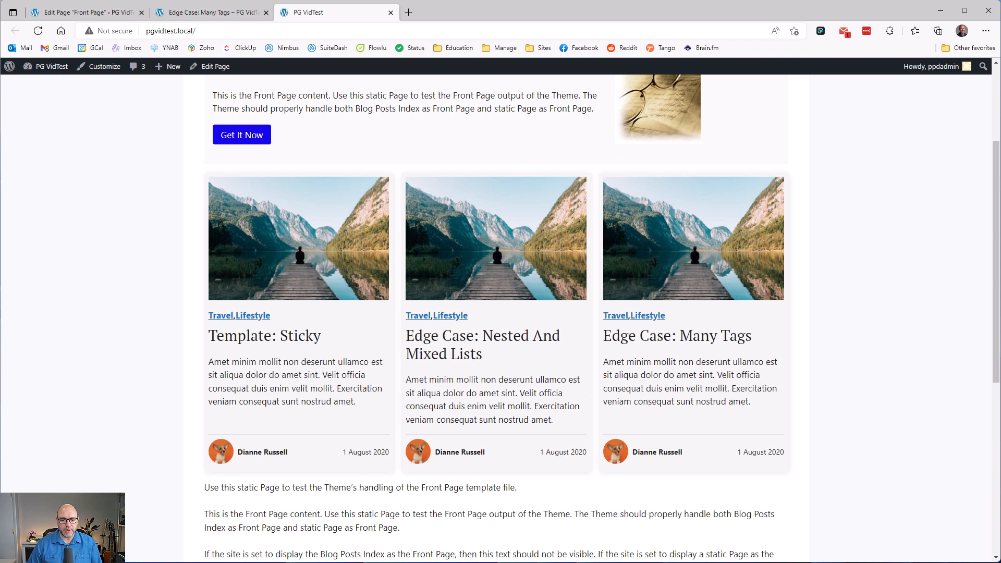
In Pinegrow, add Post Featured Image with size medium to the first post's img.img__postgrid, and save the page.
key("alt+Tab")
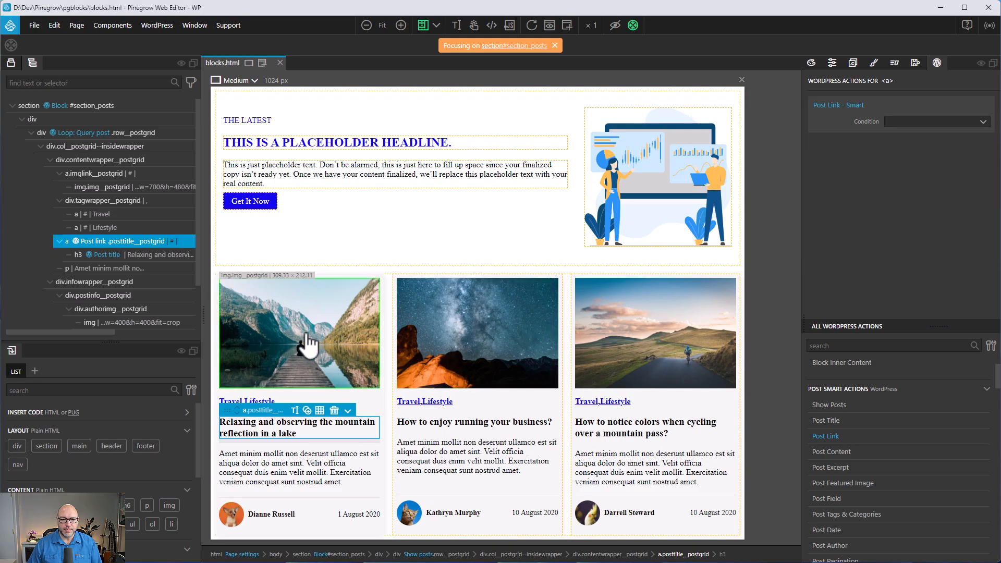
left_click(333, 339)
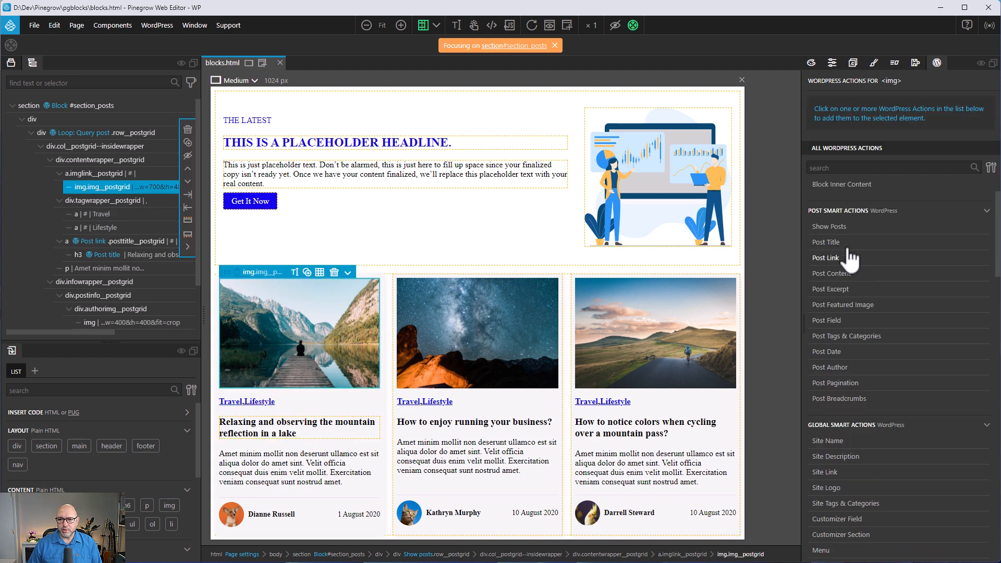
left_click(854, 306)
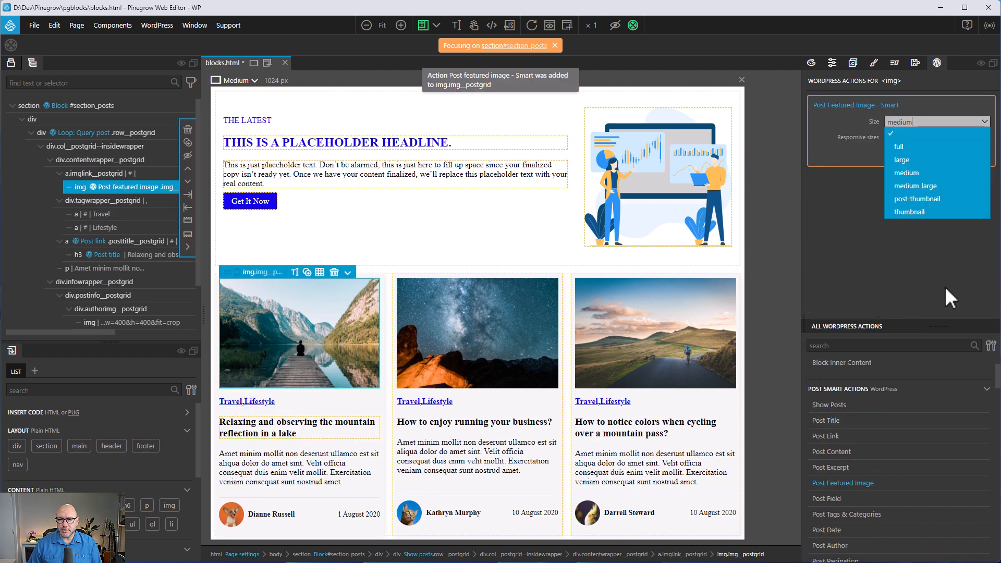
left_click(937, 175)
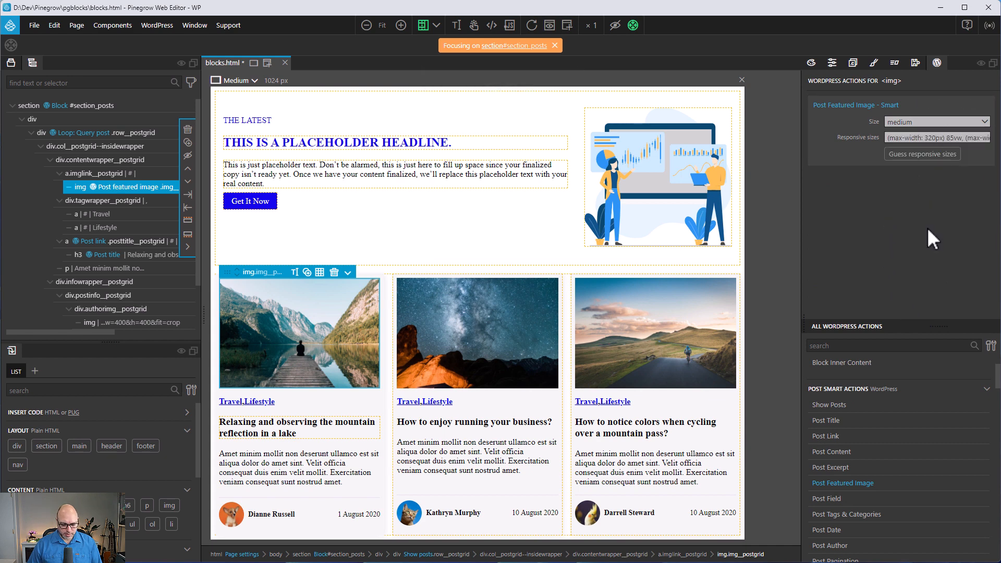
key("ctrl+s")
Switch to the browser, reload the Front Page editor to check the featured images, and update the page.
left_click(945, 196)
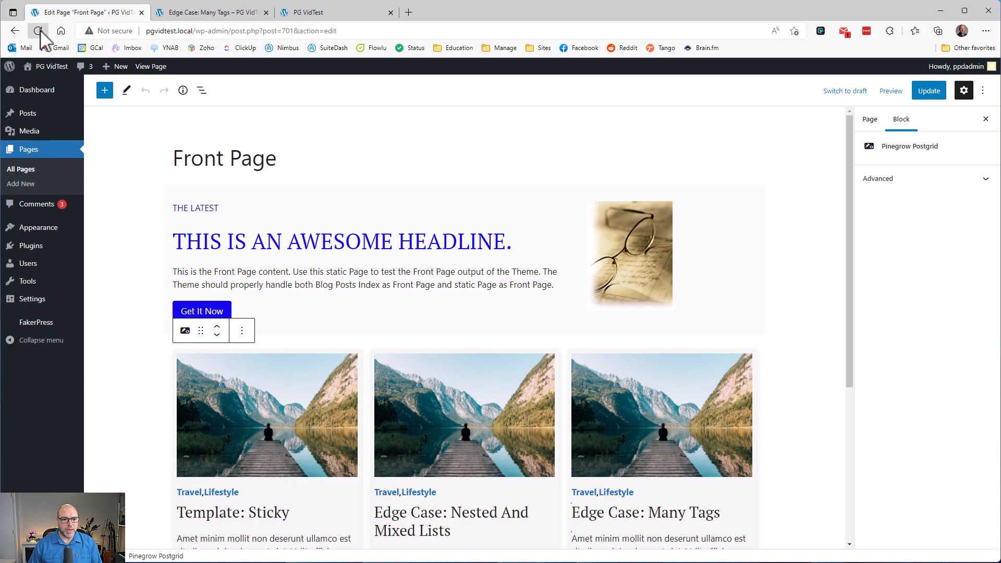
left_click(38, 31)
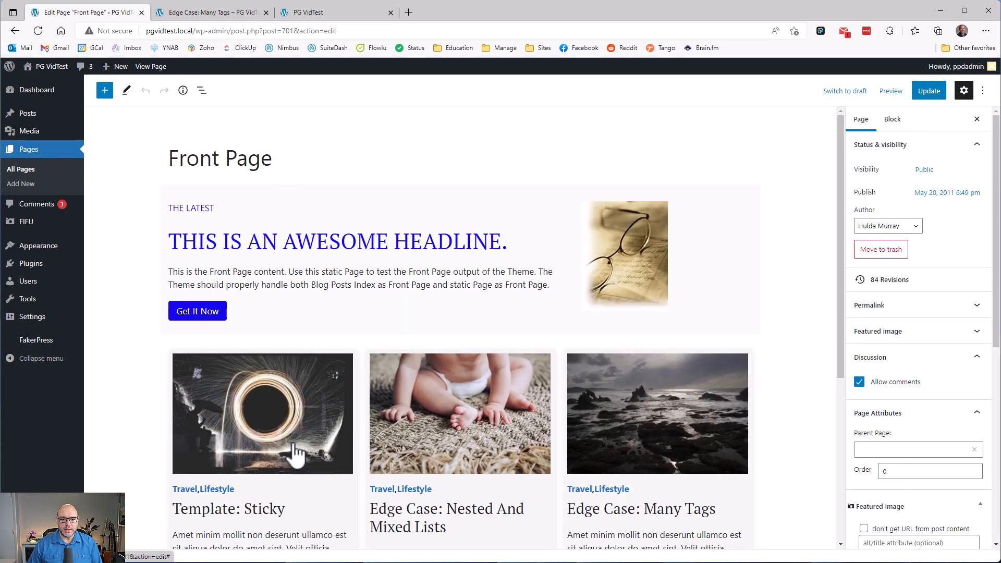
left_click(928, 92)
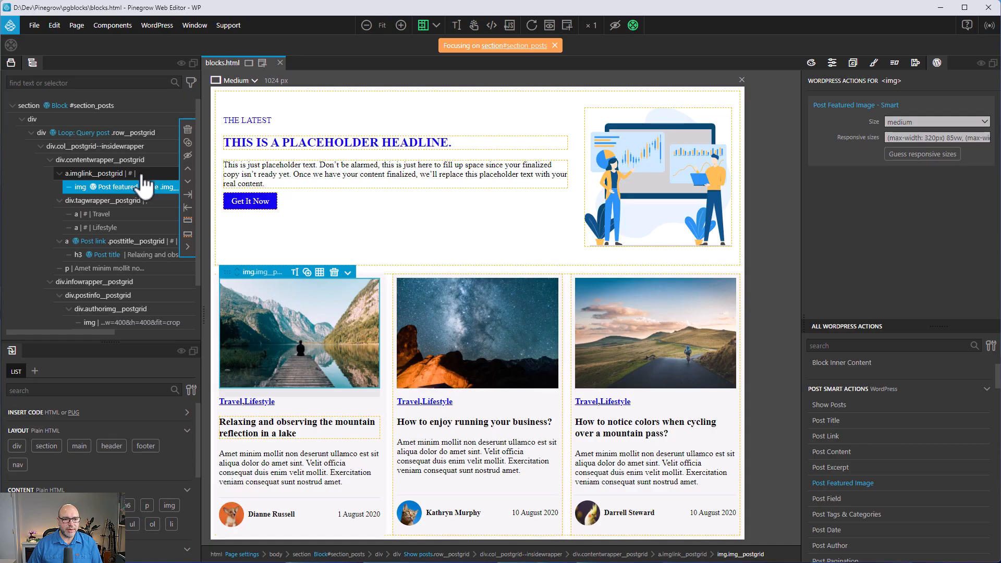
In Pinegrow, add Post Link to the first post's a.imglink__postgrid and save the page.
left_click(140, 175)
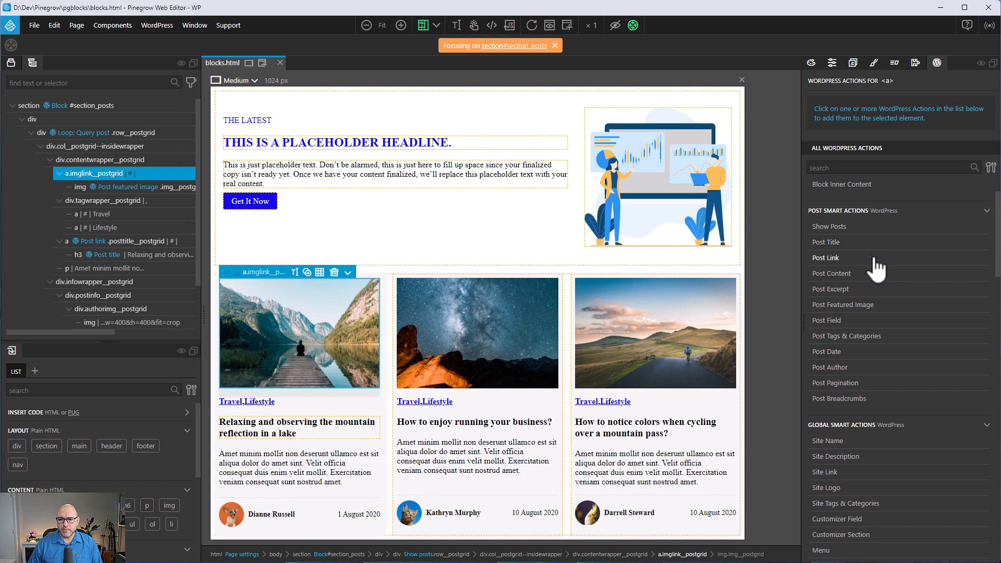
left_click(832, 259)
key("ctrl+s")
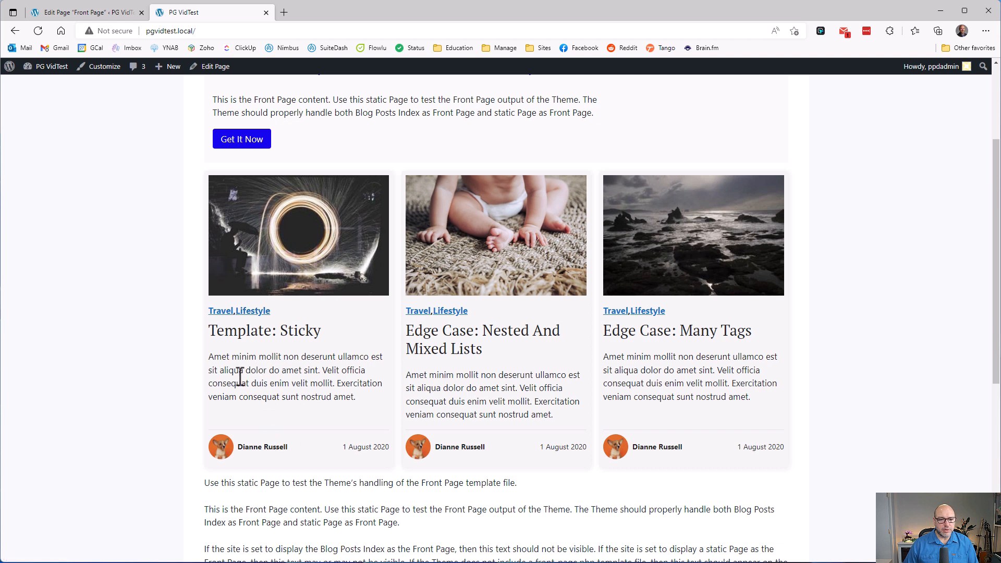
left_click_drag(216, 358, 368, 386)
left_click(271, 383)
In Pinegrow, add Post Tags & Categories to the first post's div.tagwrapper__postgrid, with taxonomy category and the first child as display template.
key("alt+Tab")
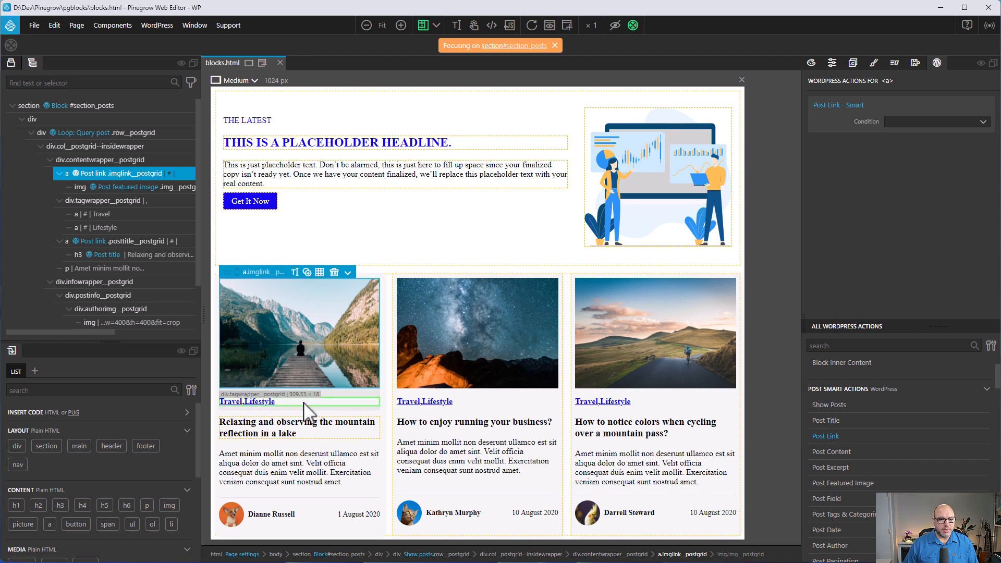
left_click(304, 403)
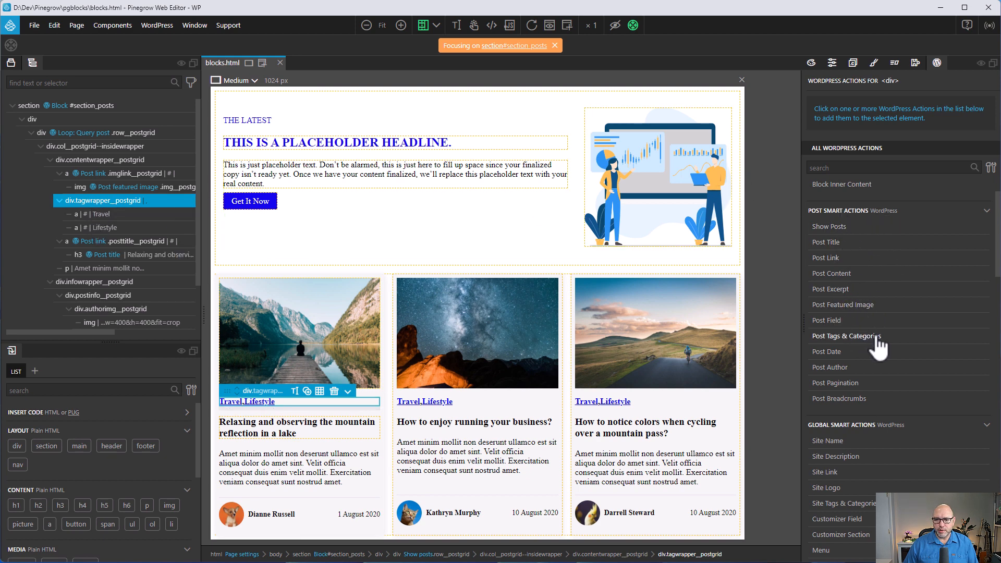
left_click(864, 337)
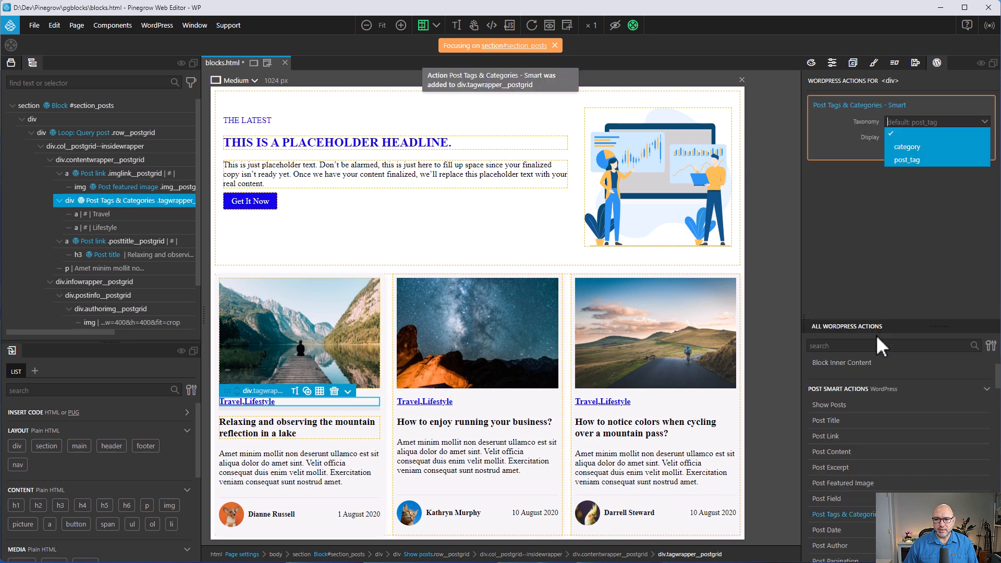
left_click(927, 148)
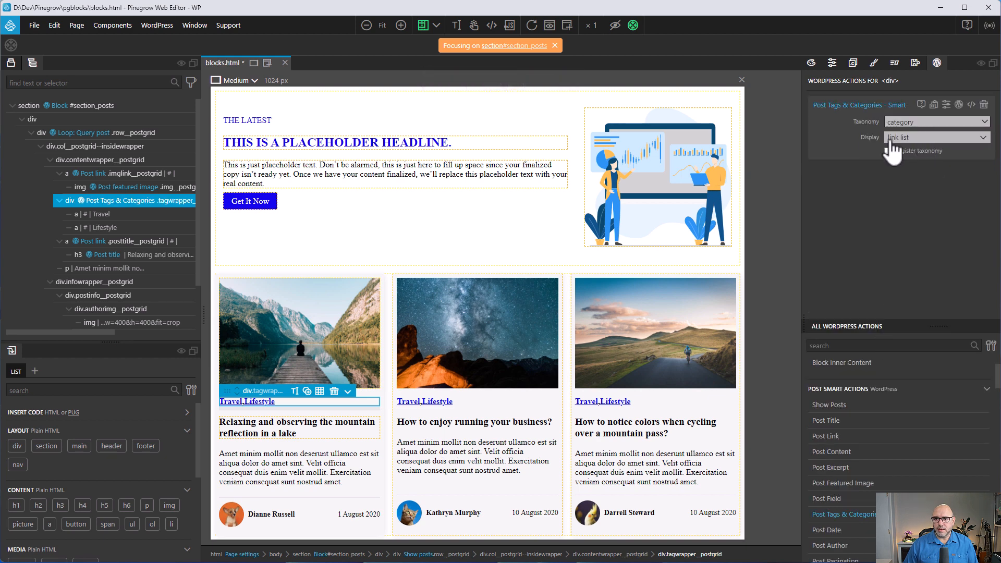
left_click(932, 138)
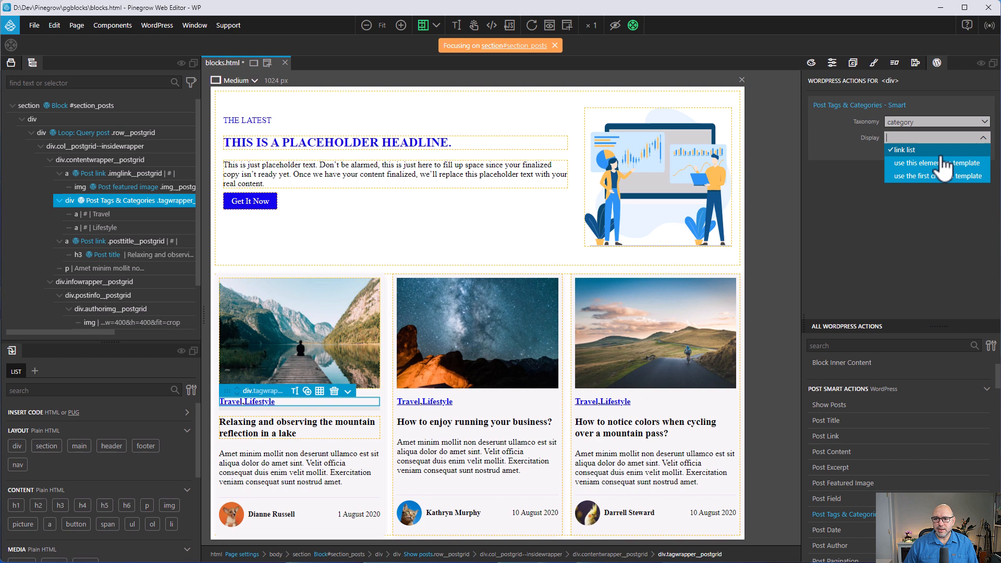
left_click(965, 192)
left_click(136, 215)
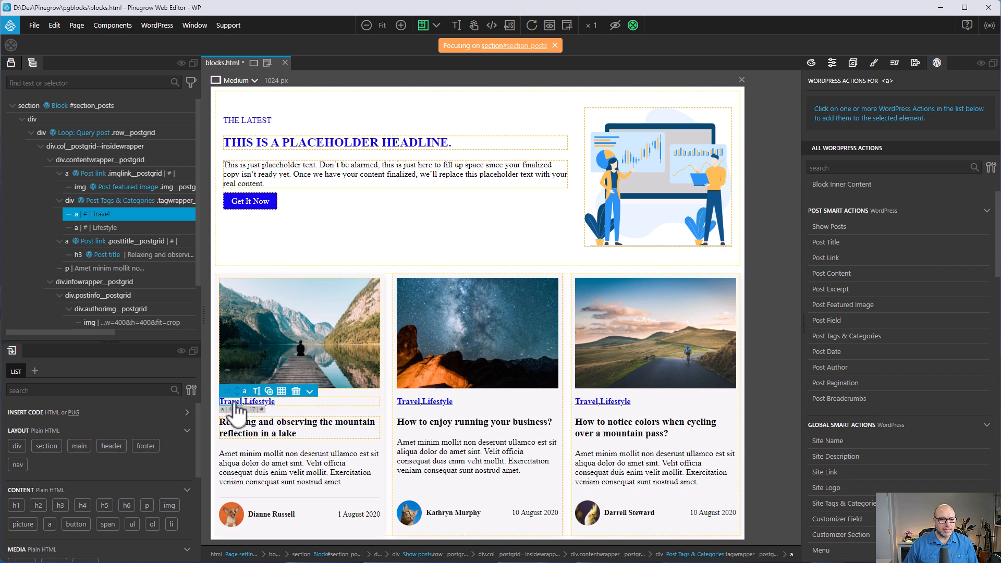
left_click(140, 204)
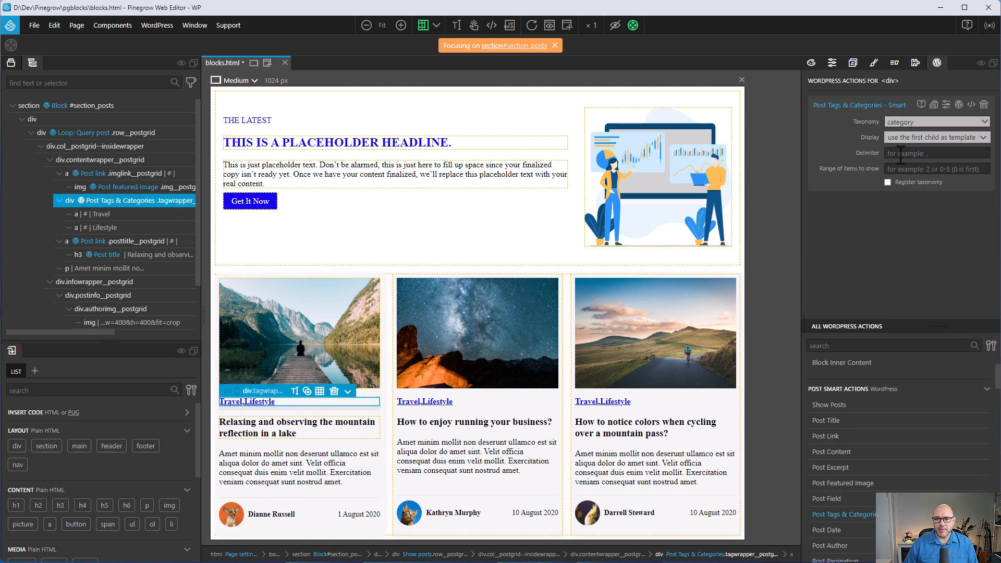
Set the category list's delimiter to a comma and its range of items to 0-3, and save the page.
left_click(962, 153)
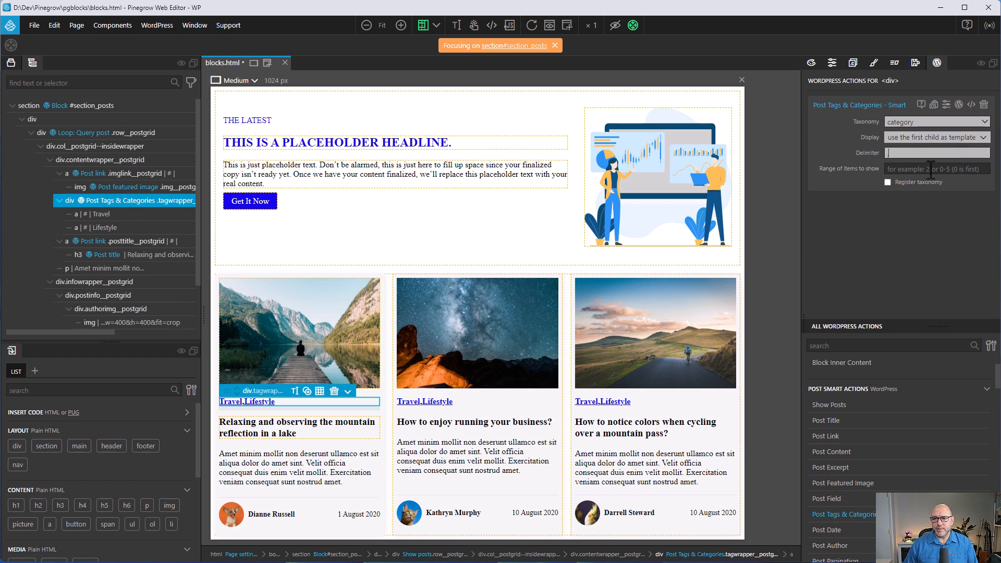
type(",")
key("Tab")
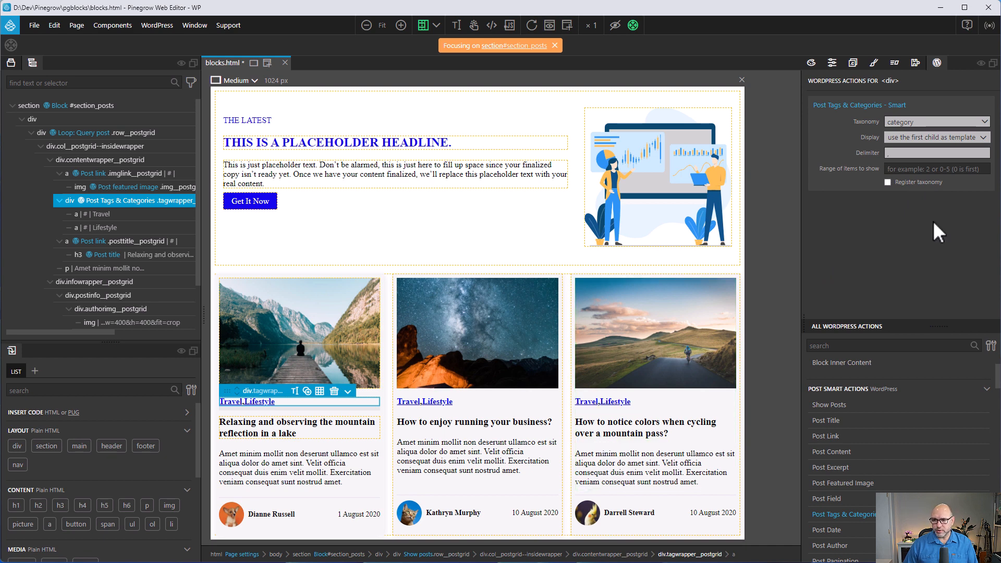
type("0-3")
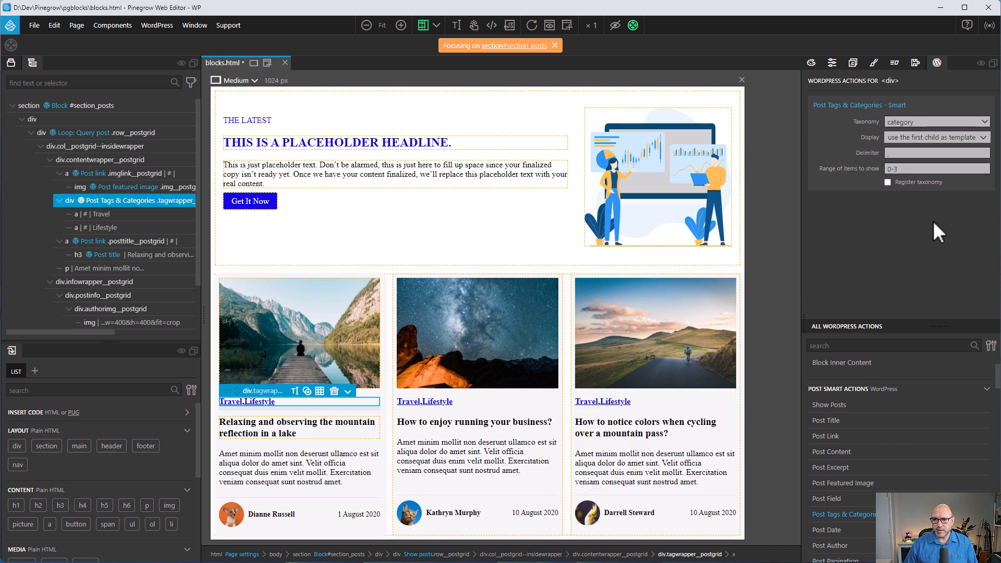
key("ctrl+s")
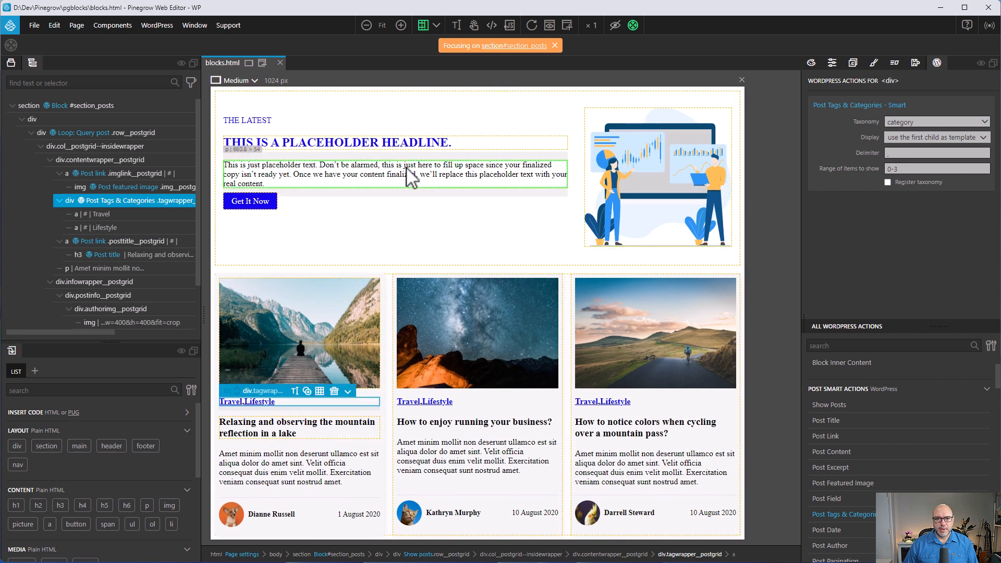
Export the plugin, switch to the browser, and reload and update the Front Page editor to test the dynamic categories.
left_click(158, 30)
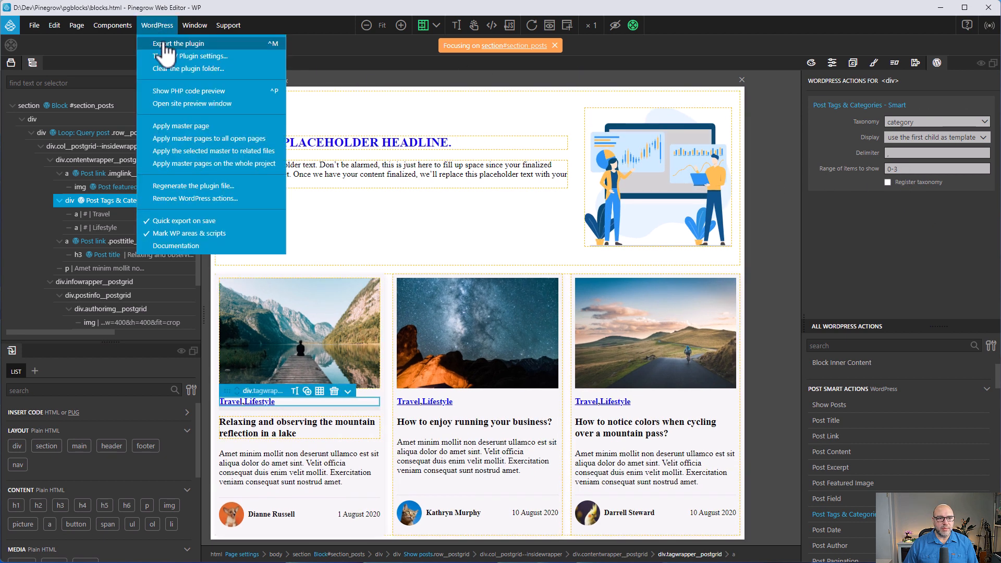
left_click(163, 44)
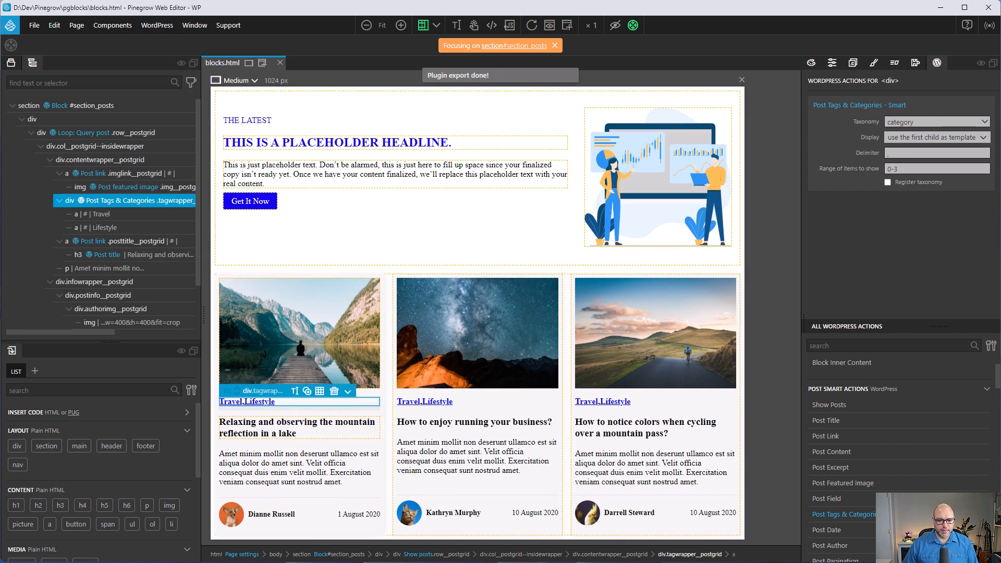
key("alt+Tab")
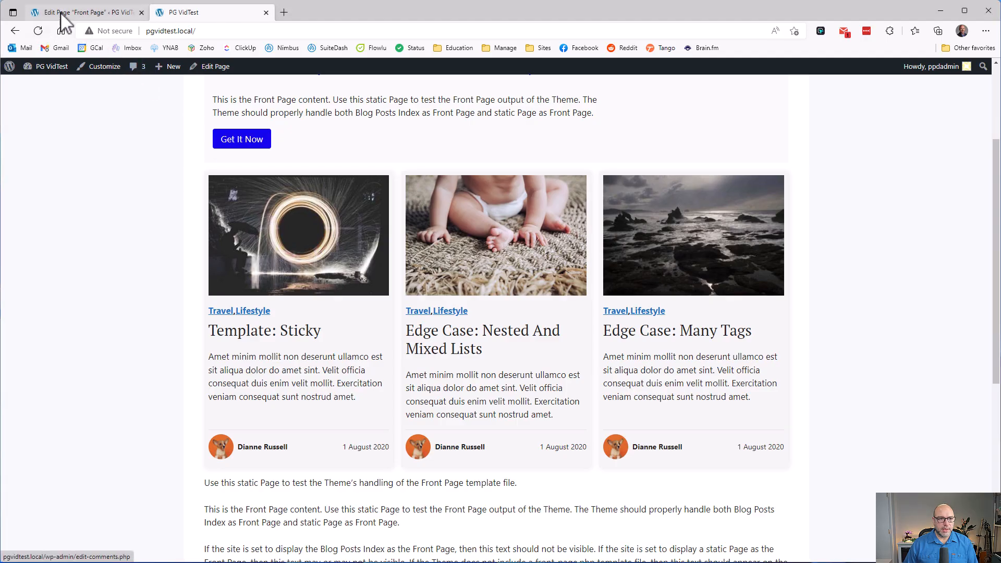
left_click(38, 31)
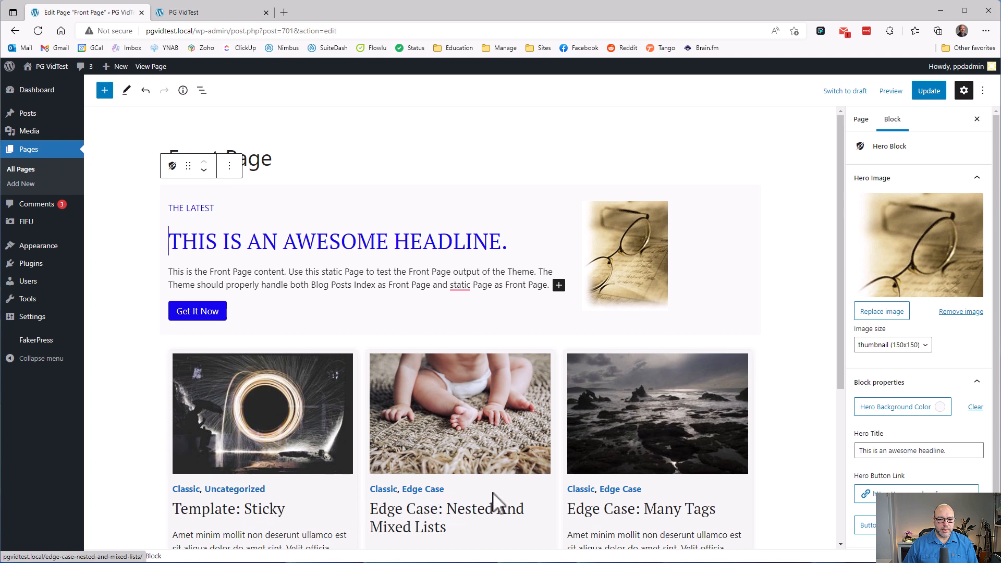
left_click(925, 90)
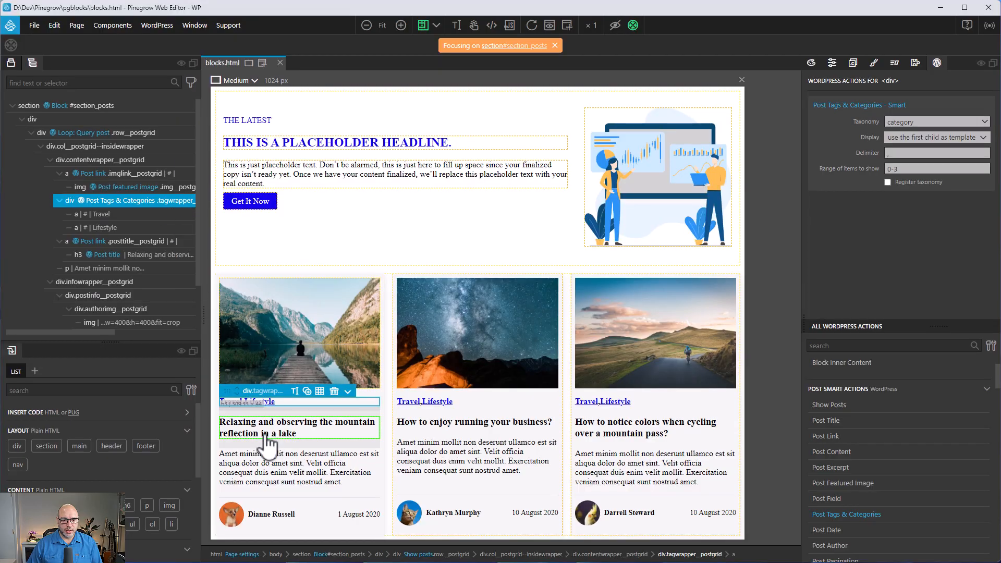
In Pinegrow, add Post Excerpt to the first post's paragraph, save the page, and check the excerpts on the live page in the browser.
left_click(300, 462)
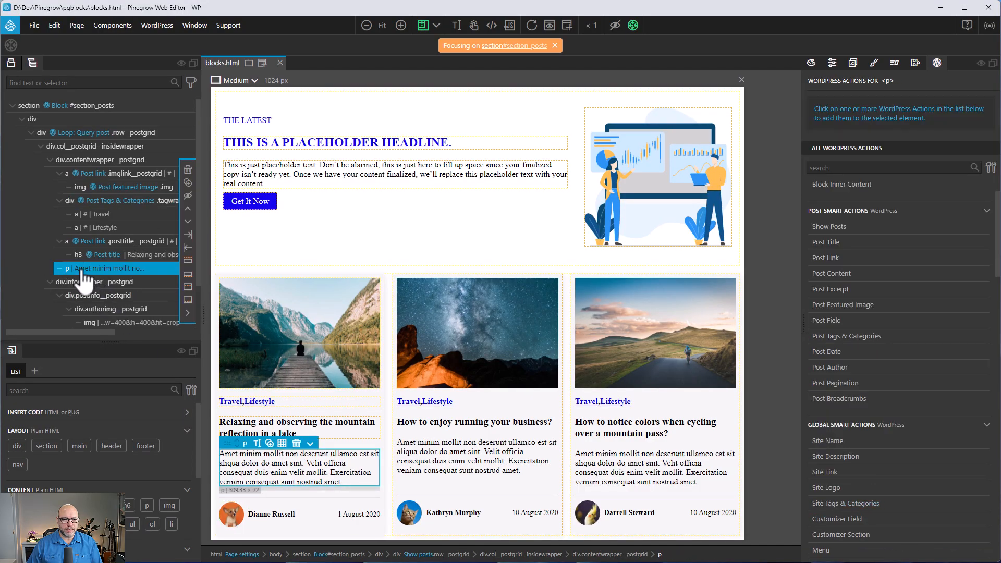
left_click(834, 289)
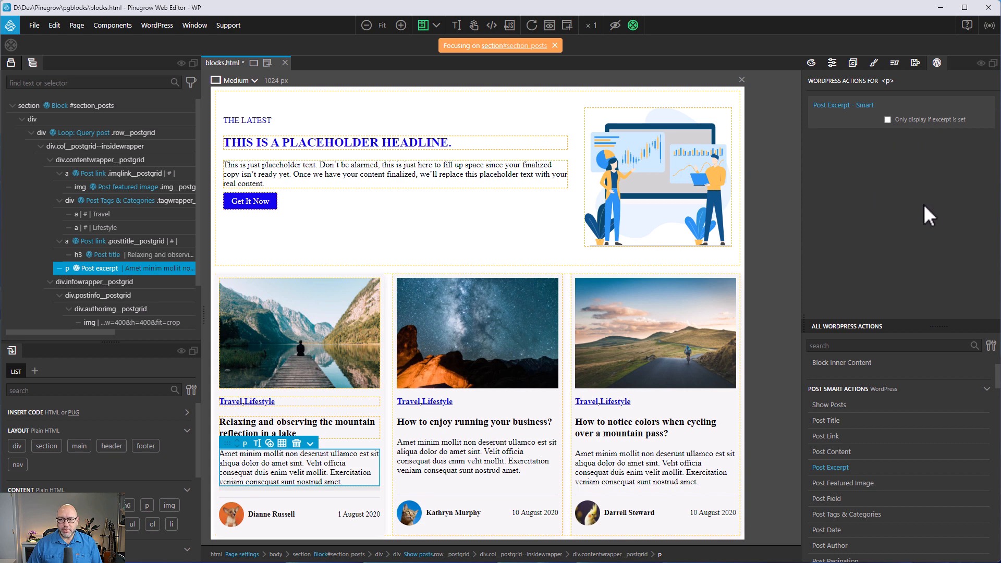
key("ctrl+s")
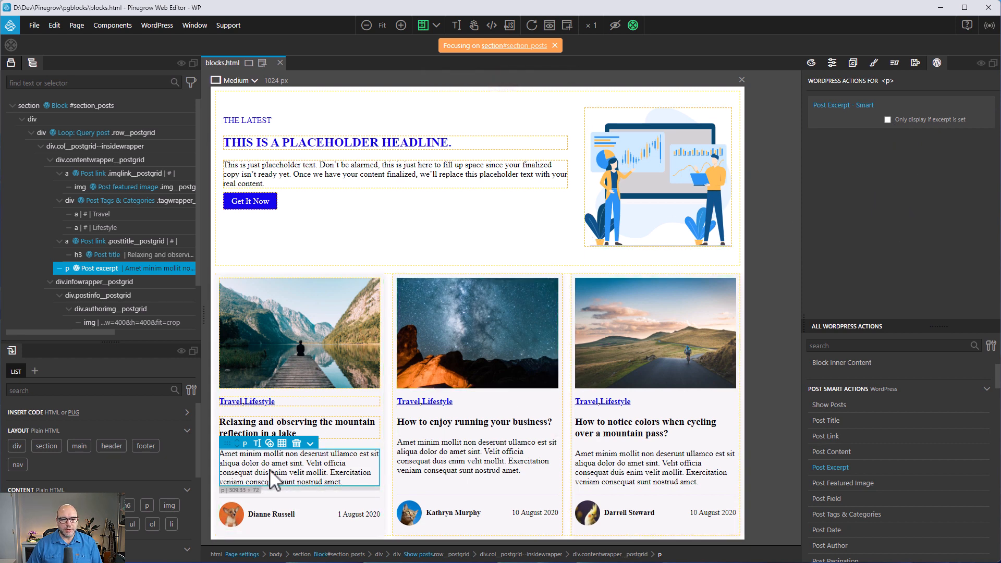
key("alt+Tab")
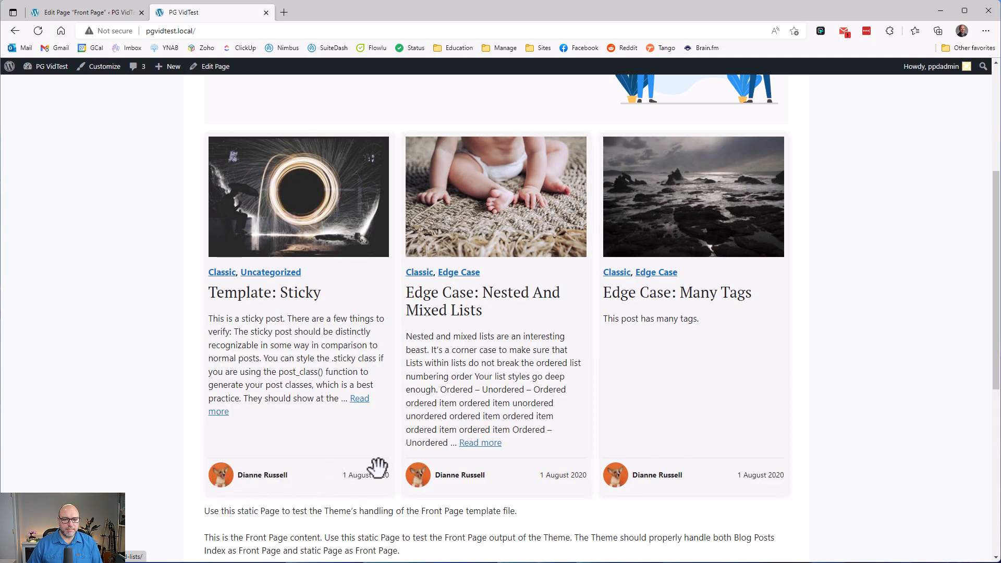
In Pinegrow, add the Get Avatar action to the author image in the first post's div.authorimg__postgrid.
key("alt+Tab")
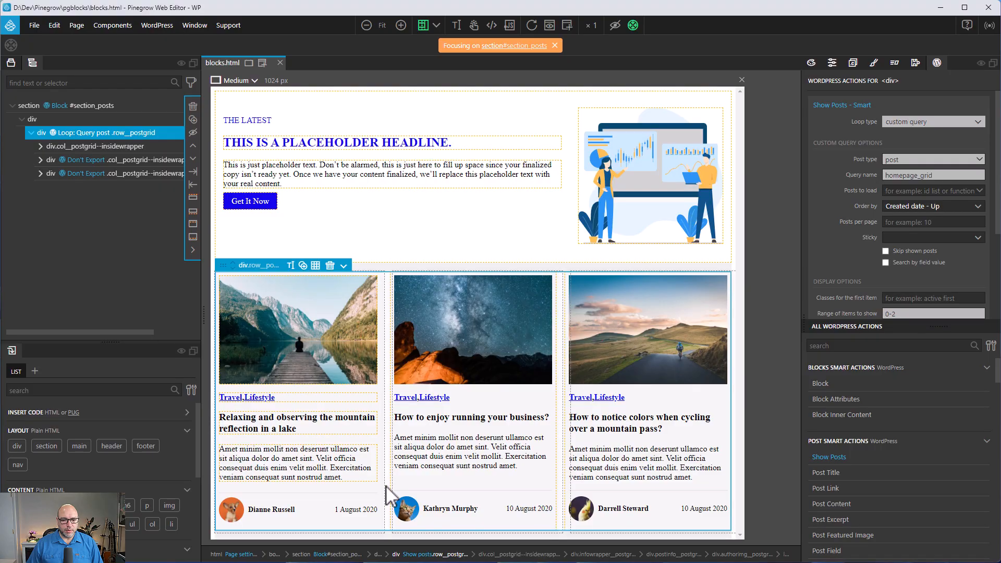
left_click(234, 513)
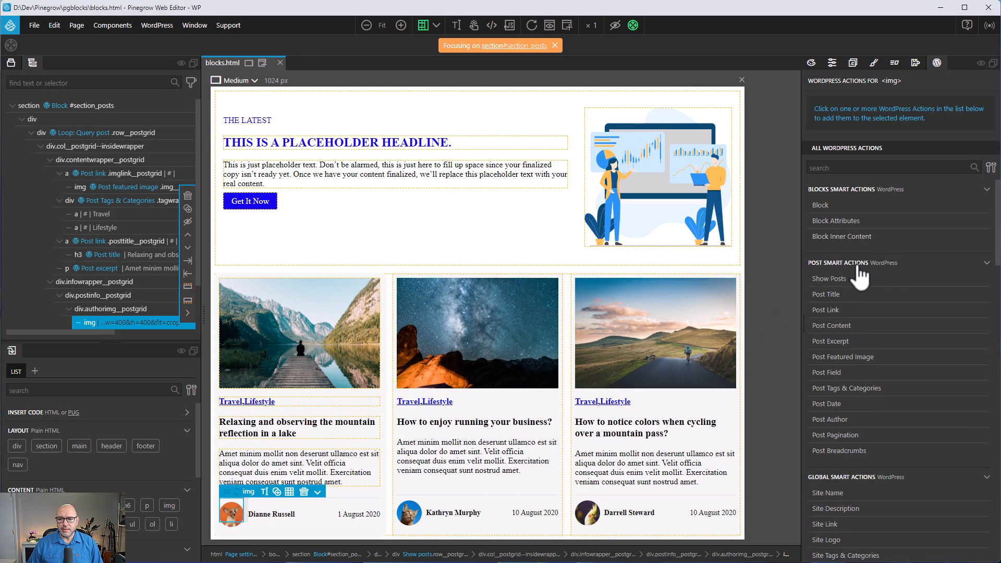
scroll(906, 265, "down", 10)
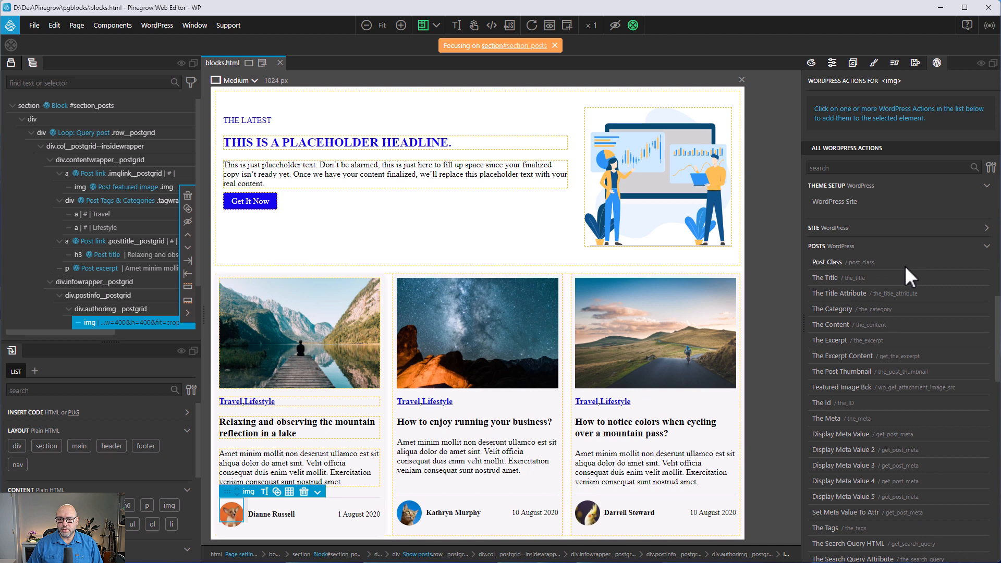
left_click(920, 249)
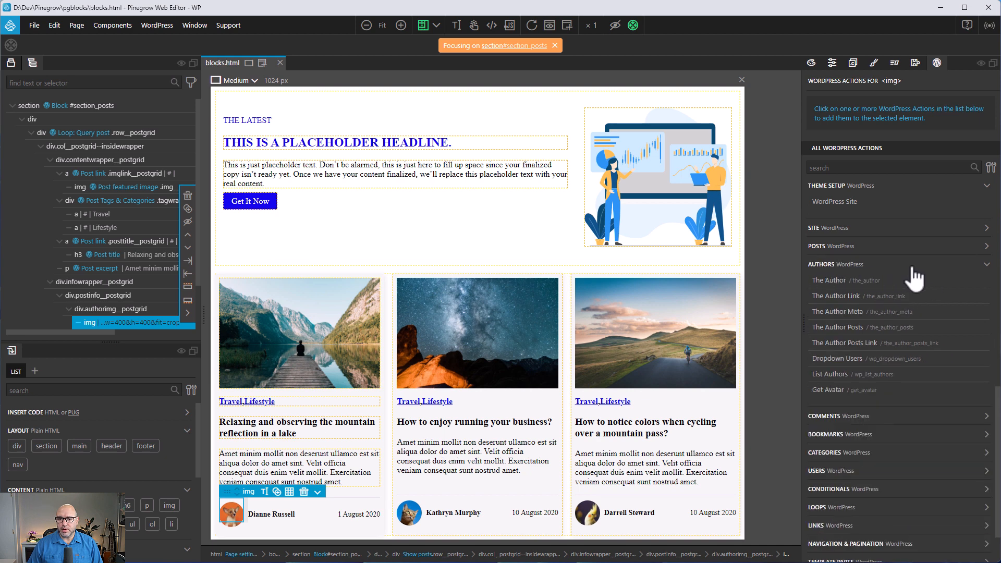
left_click(829, 390)
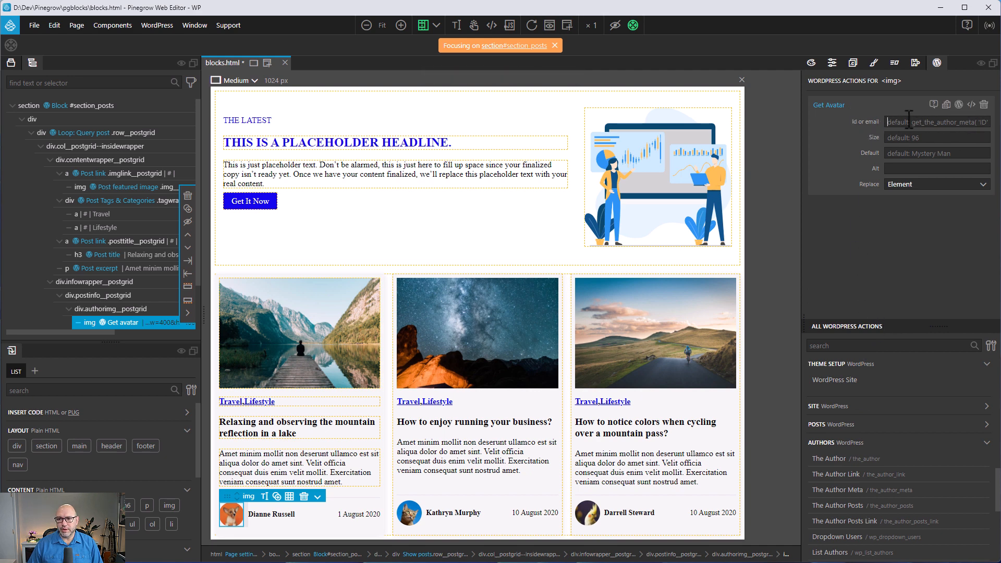
Set the avatar's size to 48 with Element as what it replaces, and save the page.
left_click(931, 138)
type("48")
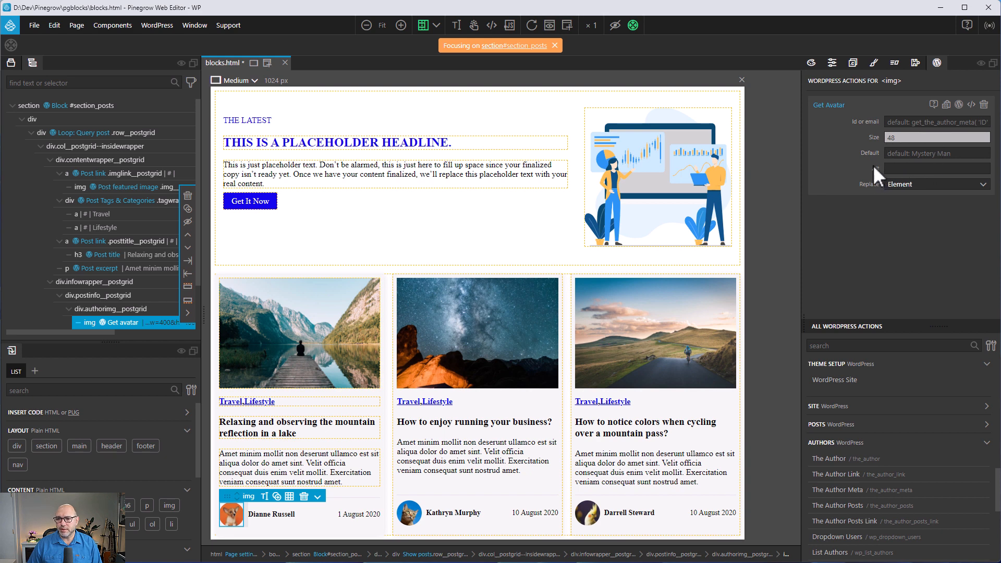
left_click(941, 185)
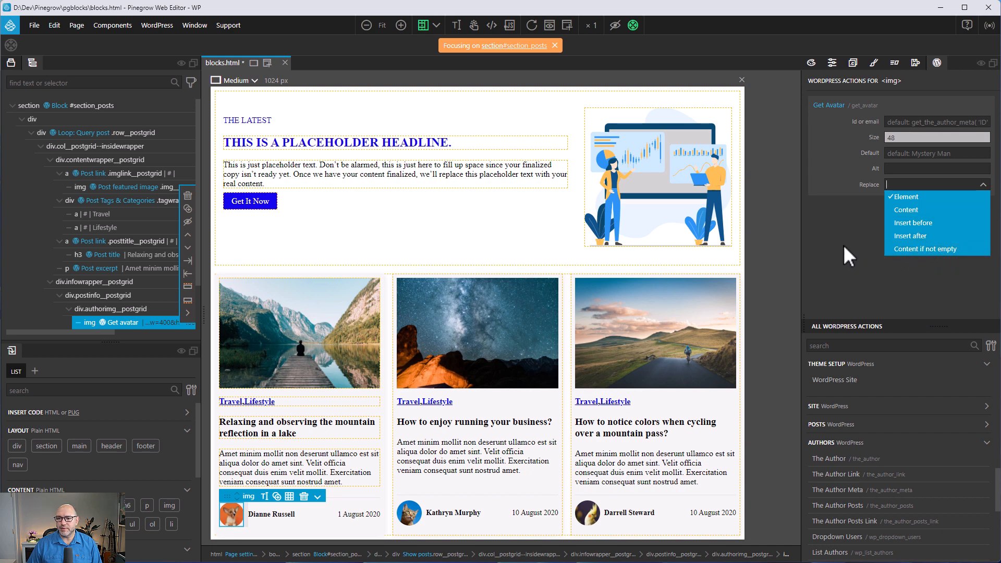
left_click(913, 198)
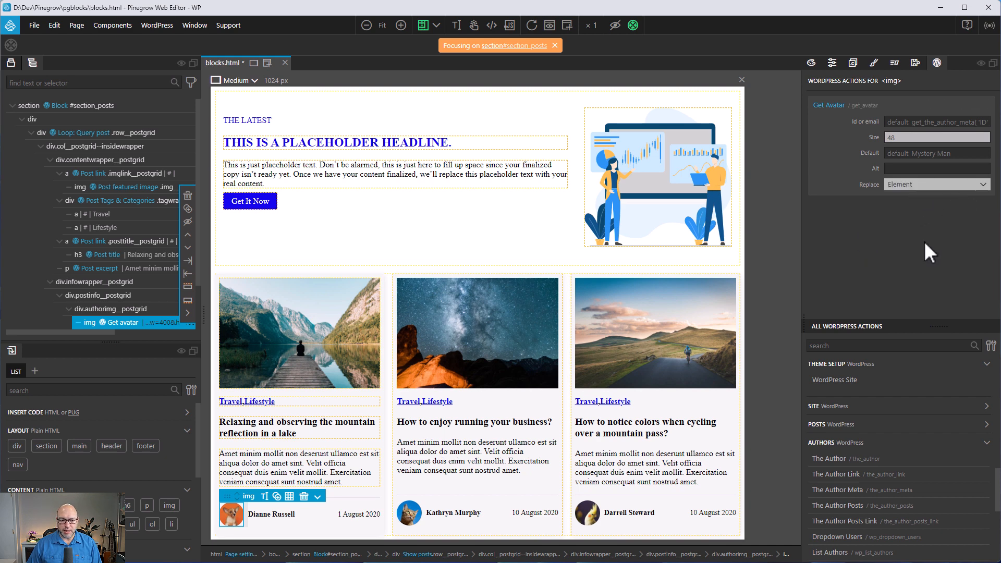
key("ctrl+s")
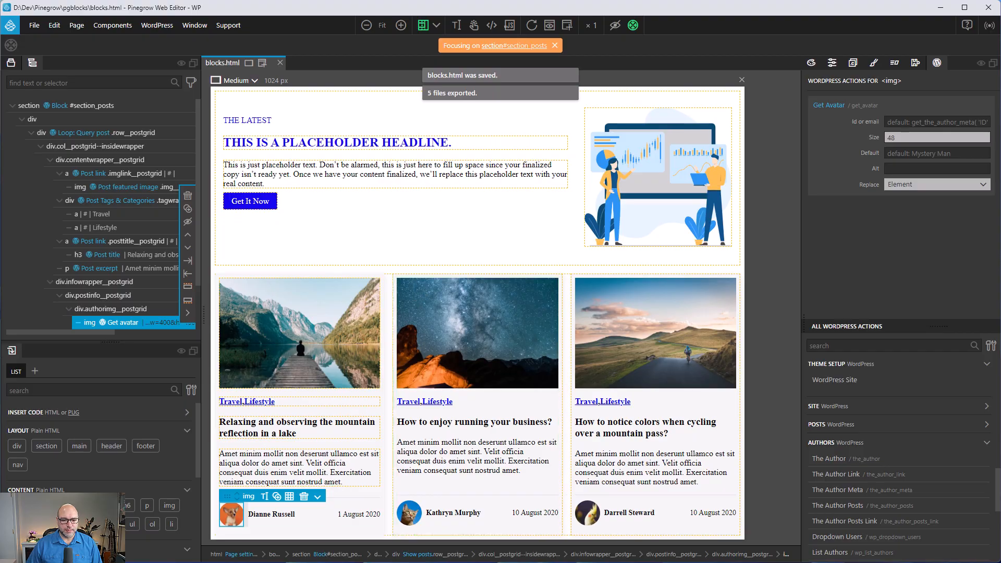
Switch to the browser, reload the Front Page editor to check the author avatars in the post cards, and update the page.
left_click(325, 562)
left_click(81, 13)
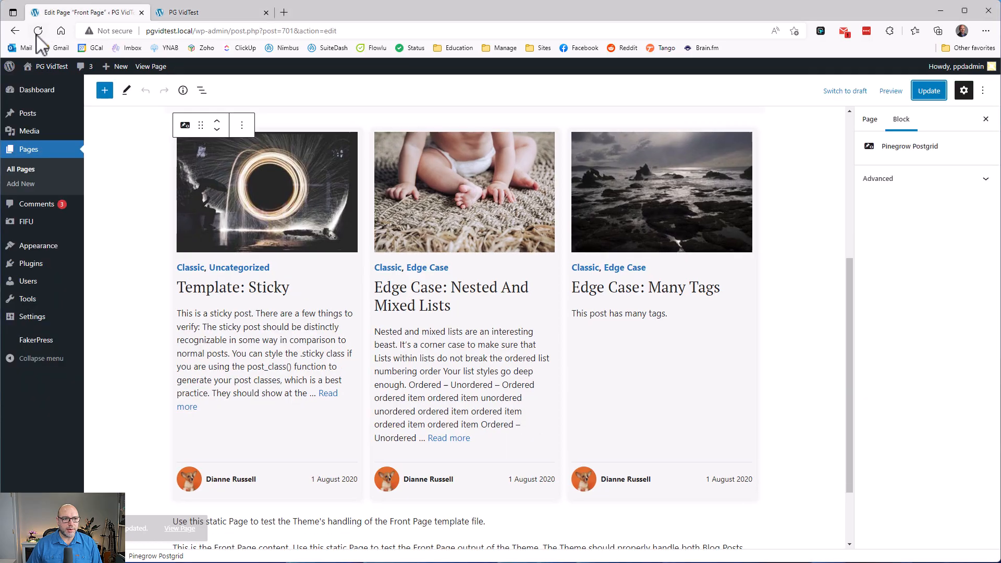
left_click(38, 30)
scroll(128, 366, "down", 5)
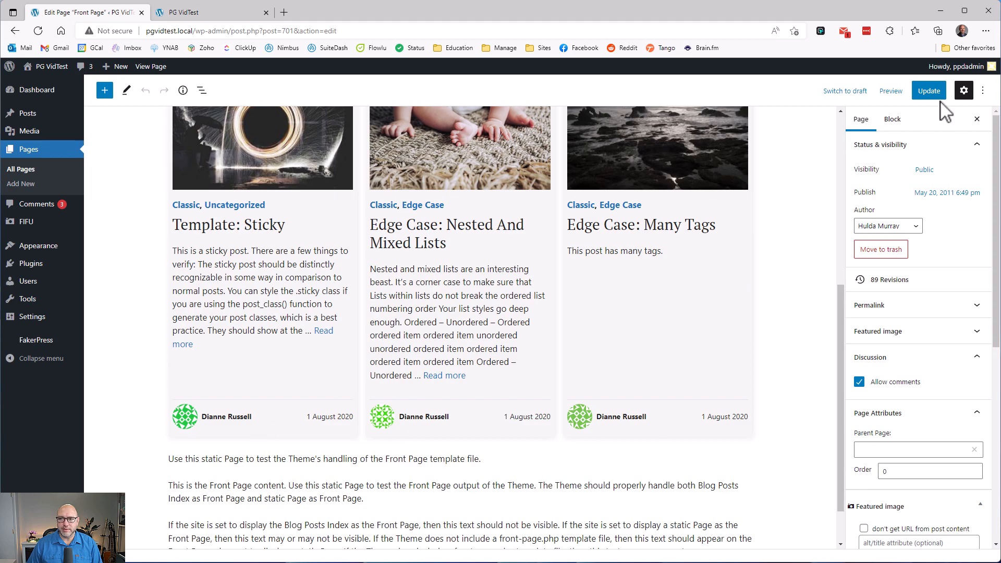
left_click(929, 91)
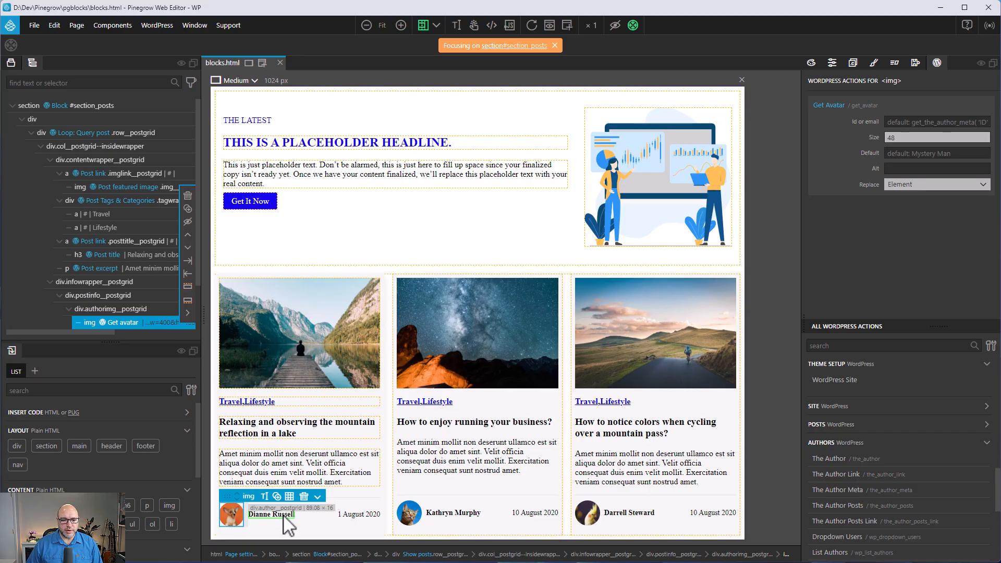
In Pinegrow, add The Author Link to the first post's div.author__postgrid, replacing its content, and save the page.
left_click(284, 517)
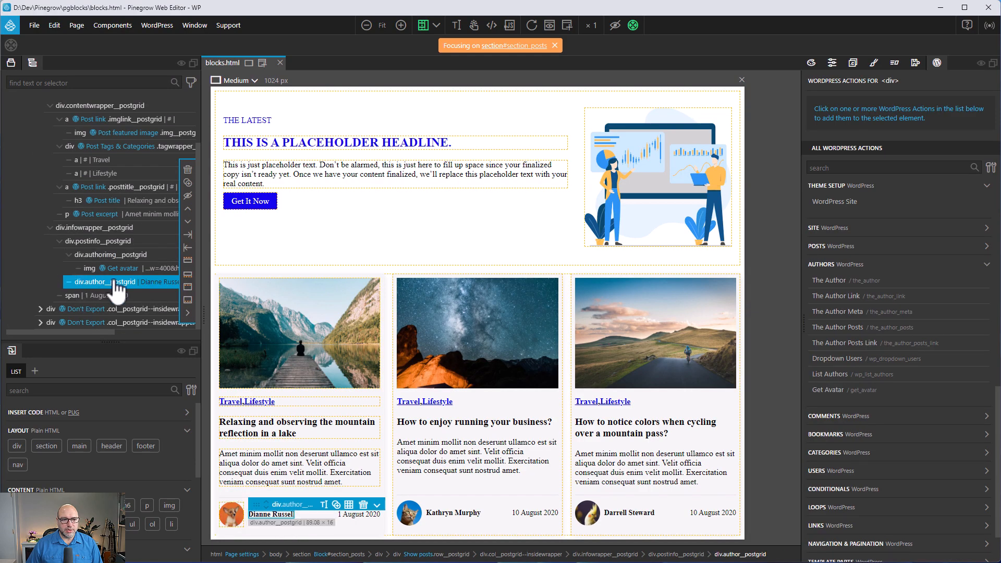
left_click(850, 296)
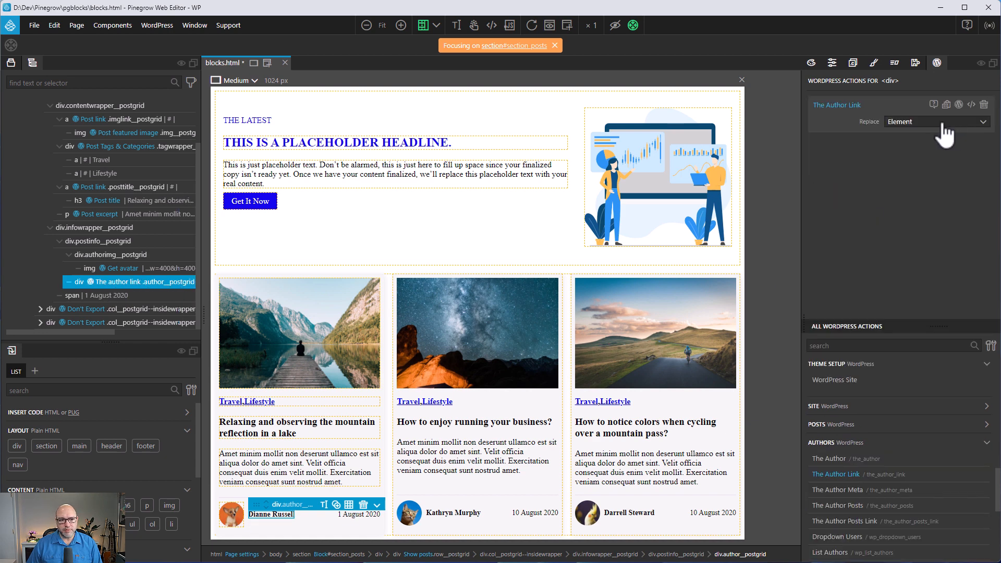
left_click(944, 125)
left_click(935, 148)
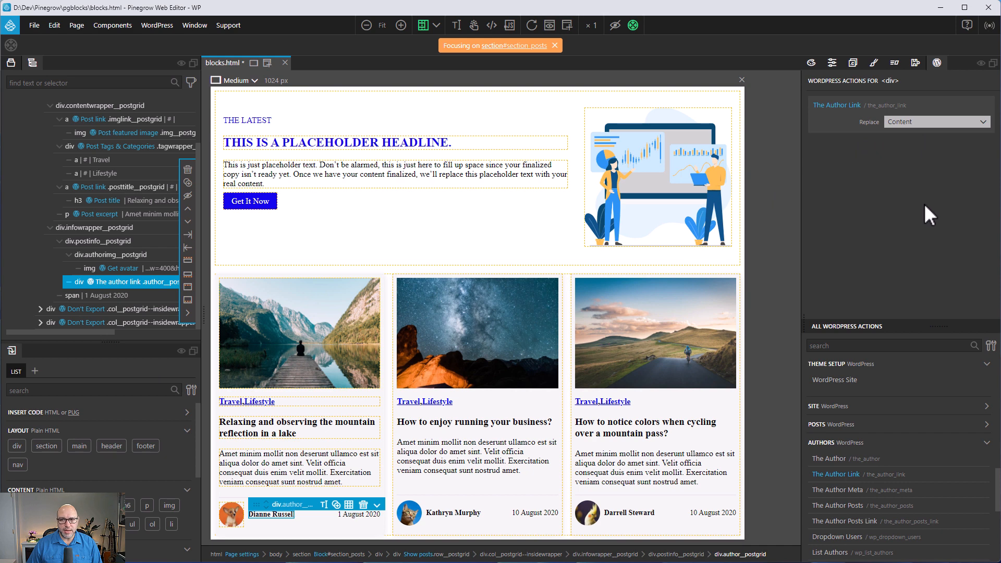
key("ctrl+s")
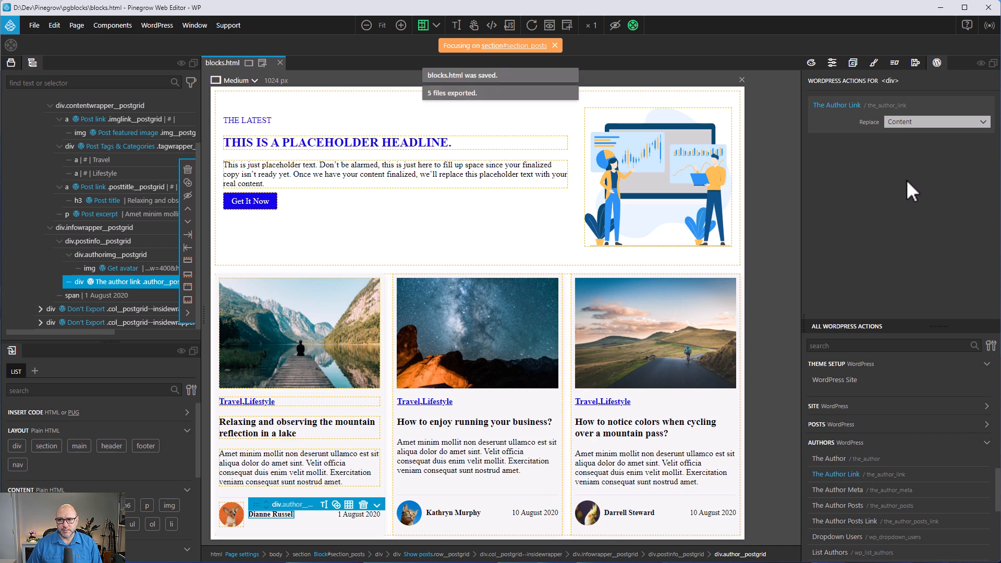
Switch to the browser and reload the Front Page editor to check the dynamic author names.
key("alt+Tab")
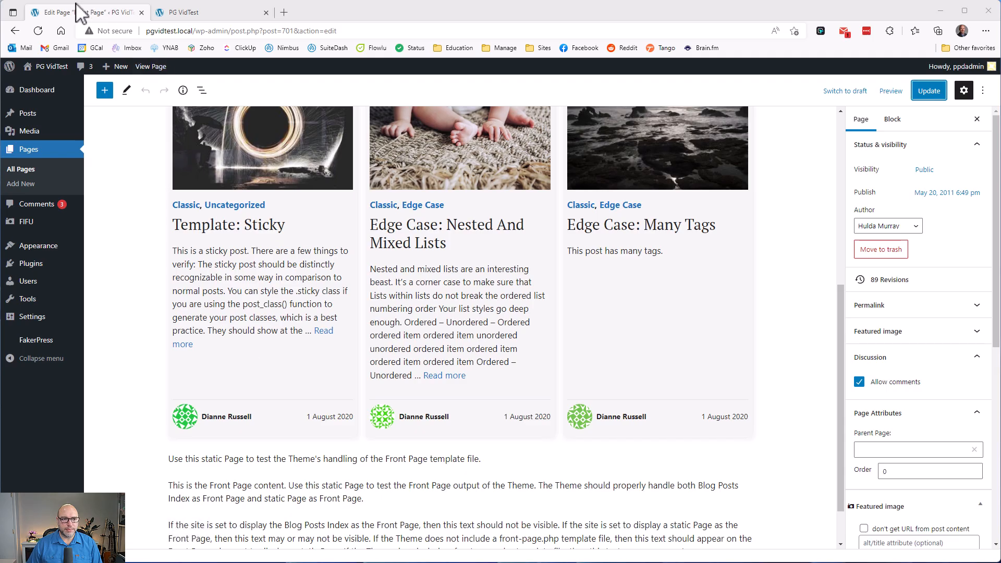
left_click(77, 6)
left_click(37, 33)
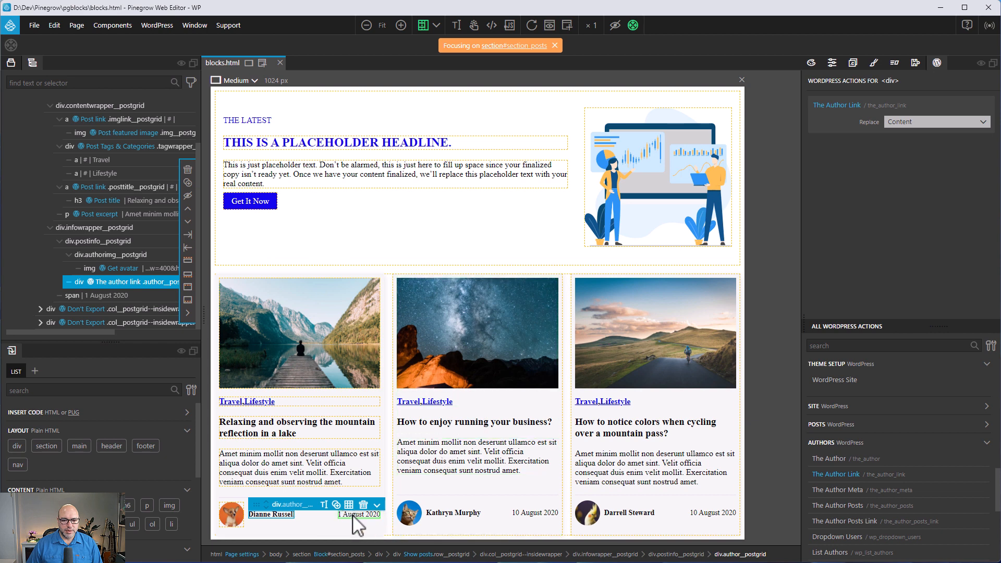
In Pinegrow, add The Date action from the Posts group to the first post's date span.
left_click(354, 519)
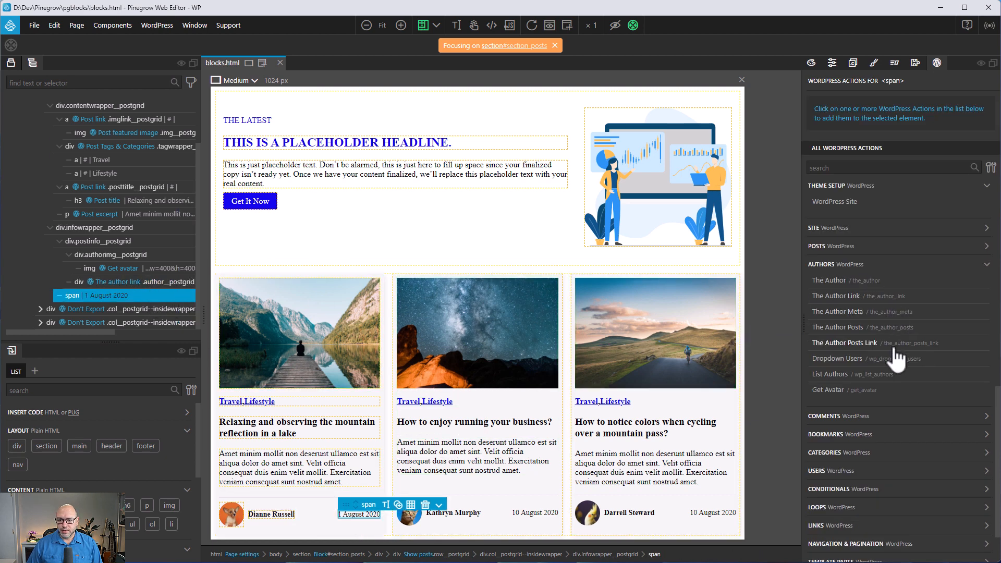
left_click(862, 266)
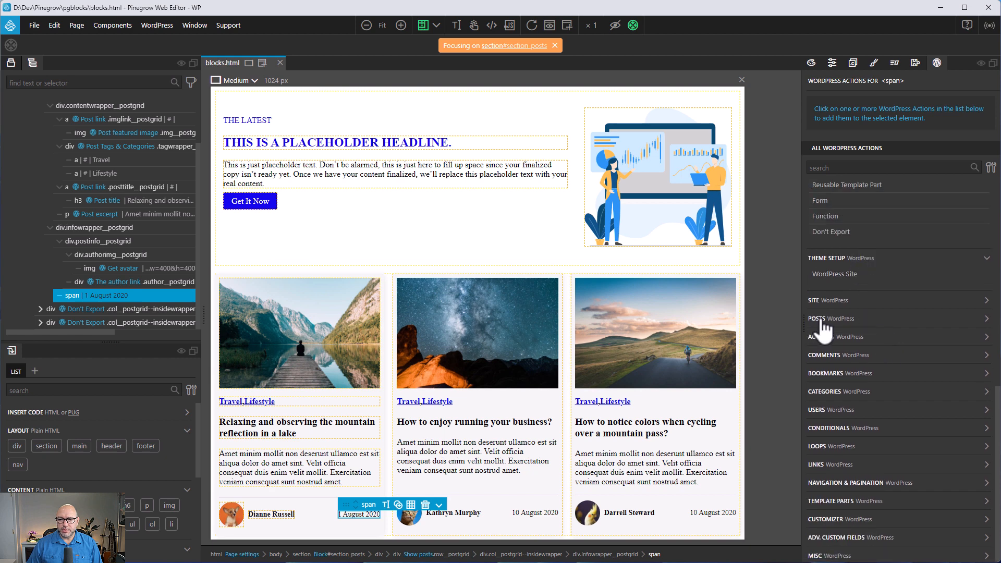
left_click(902, 320)
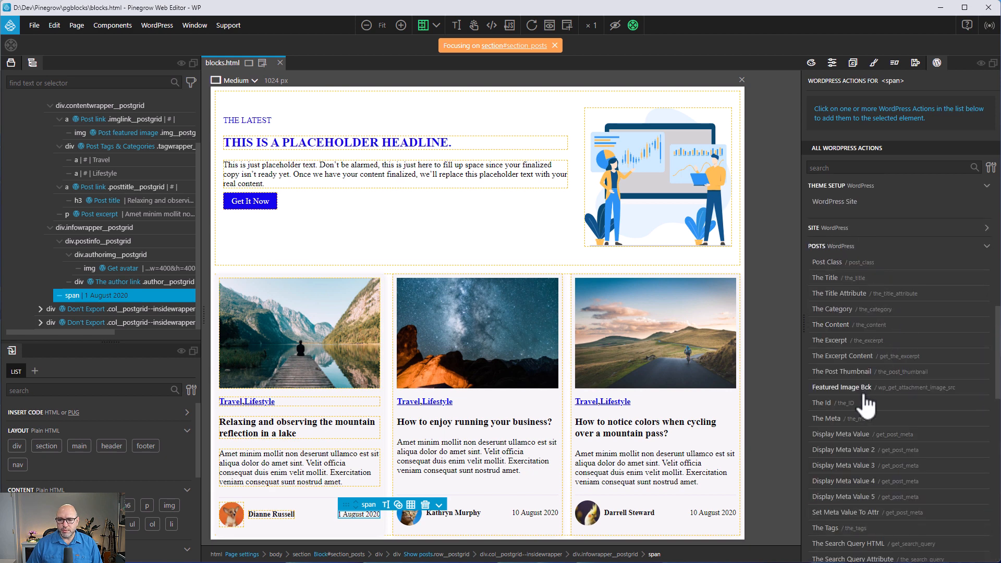
scroll(906, 384, "down", 3)
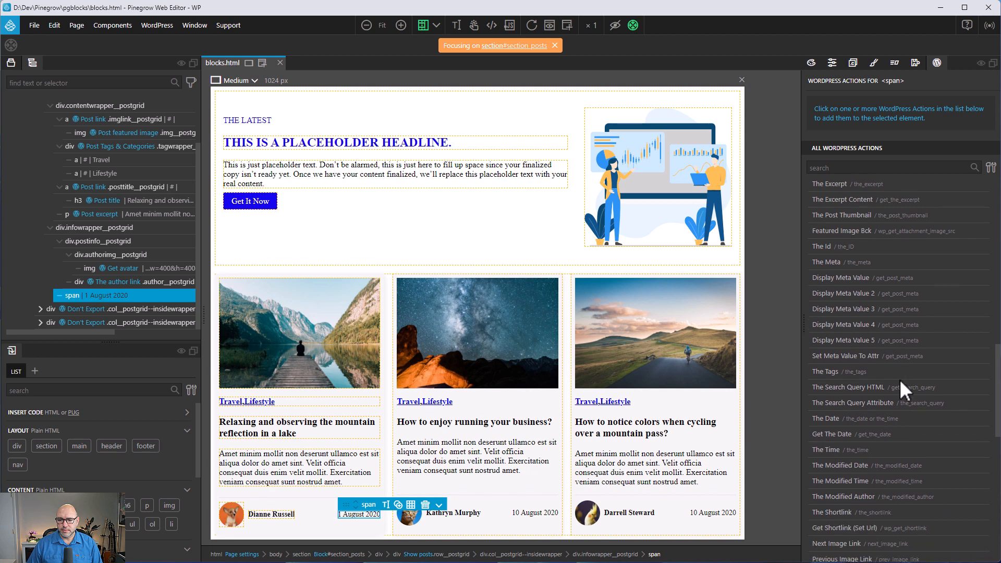
left_click(894, 421)
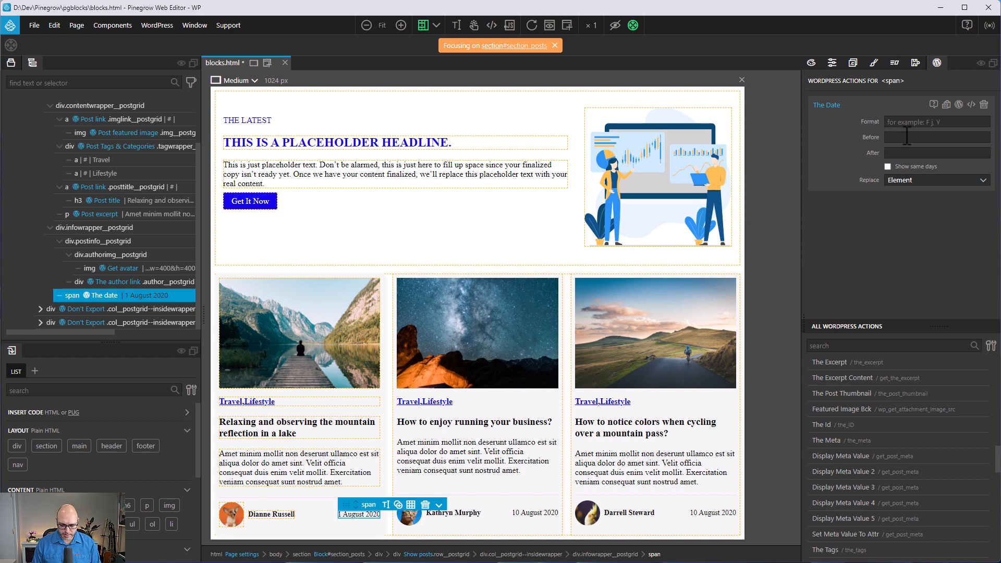
Set the date's Before text to "Published On:", make it replace the span's content, and save the page.
type("Published On:")
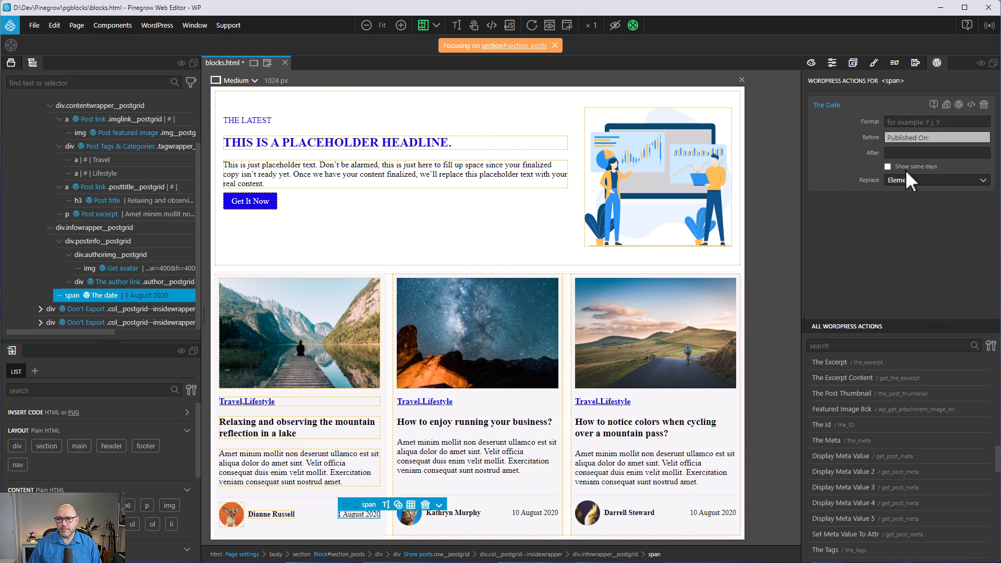
left_click(934, 183)
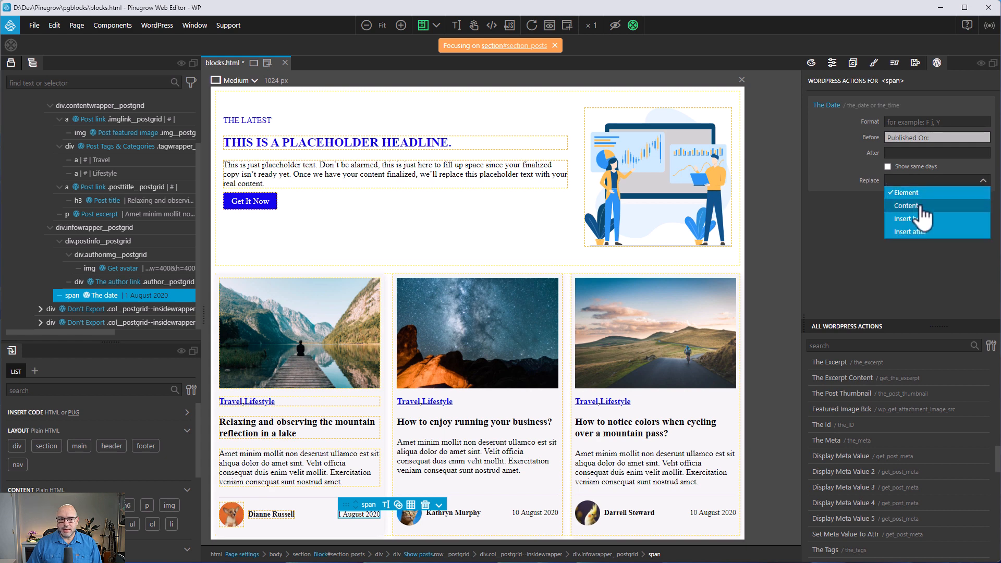
left_click(922, 207)
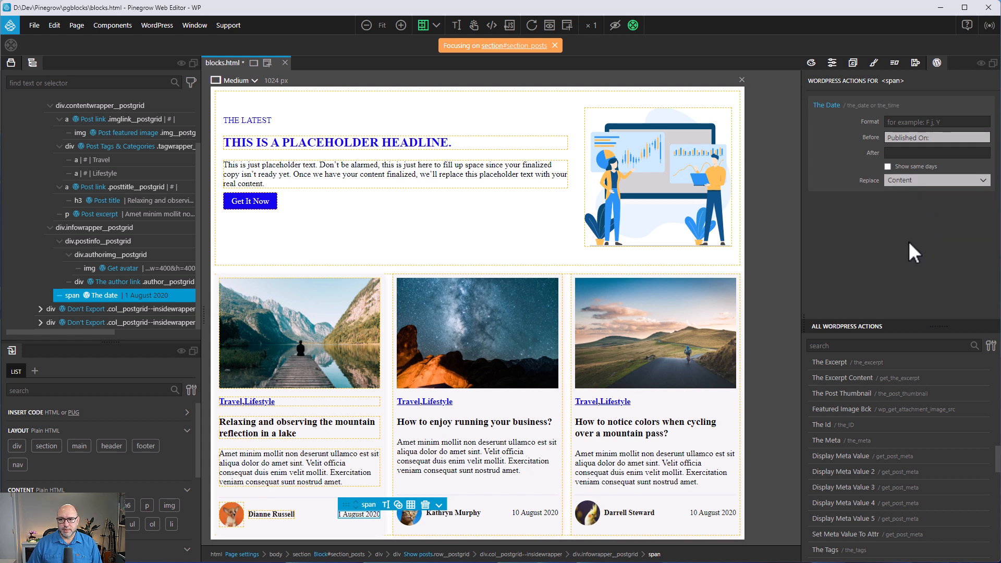
key("ctrl+s")
Switch to the browser, reload the Front Page editor, and check the prefixed dates there and on the live page.
key("alt+Tab")
left_click(38, 32)
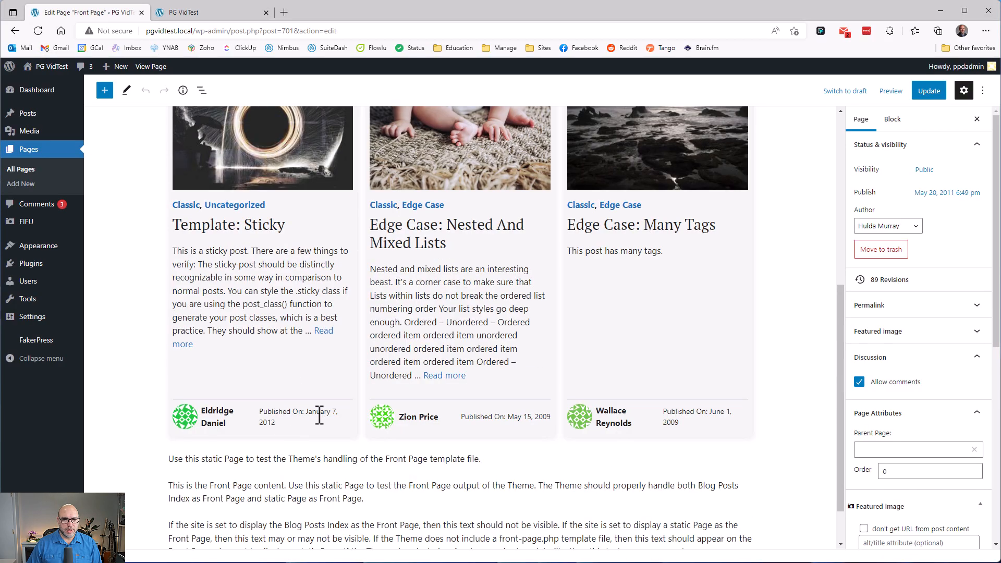
left_click(210, 13)
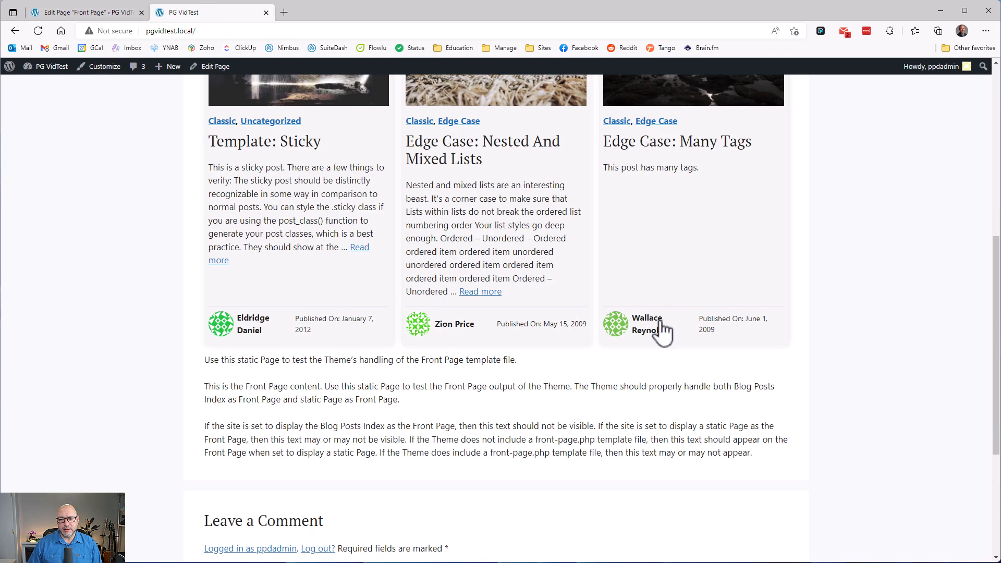
left_click(86, 12)
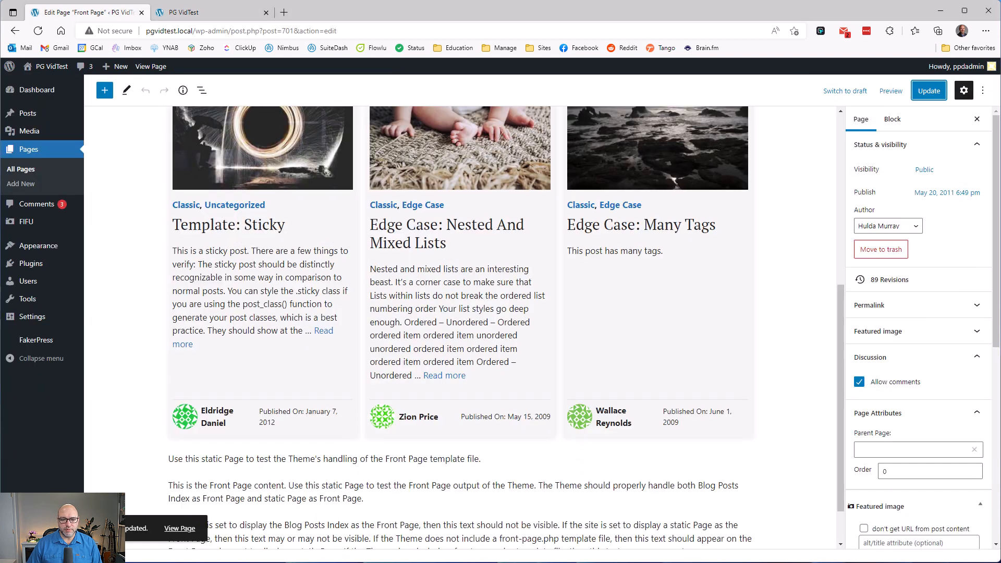
In Pinegrow, clear the date's Before text, and check the cards in the reloaded Front Page editor and on the live page in the browser.
left_click_drag(933, 137, 840, 136)
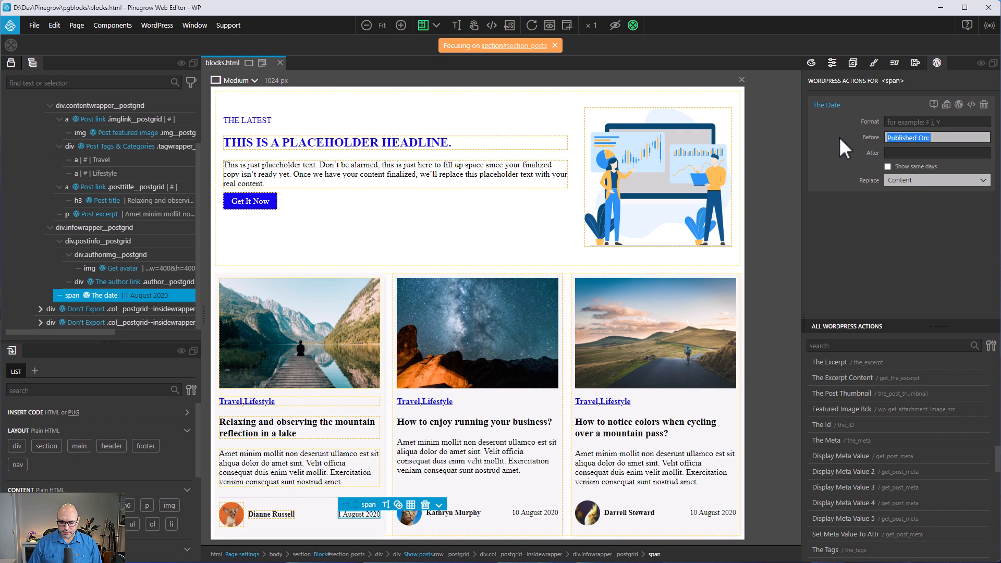
key("Delete")
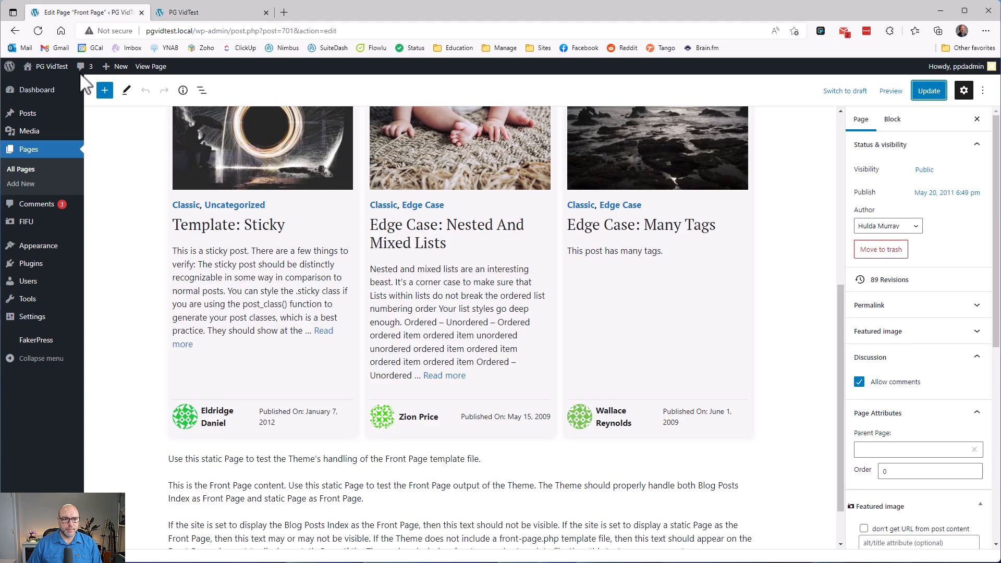
left_click(37, 31)
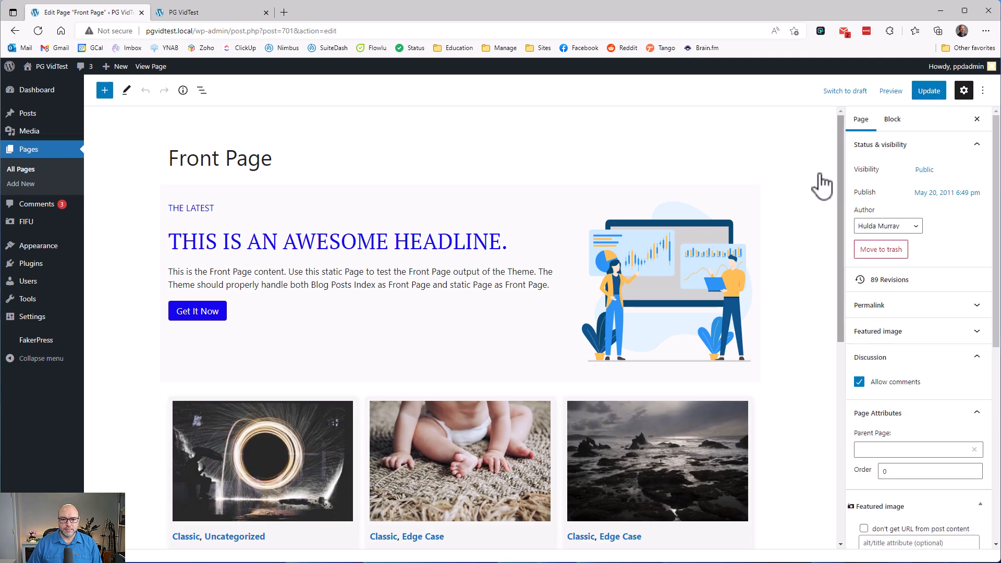
scroll(802, 225, "down", 5)
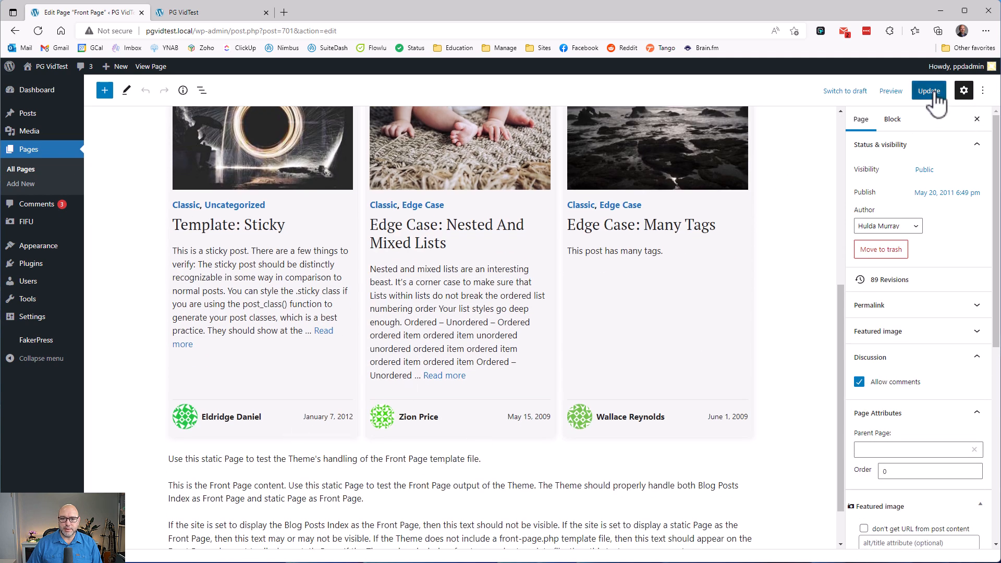
left_click(890, 91)
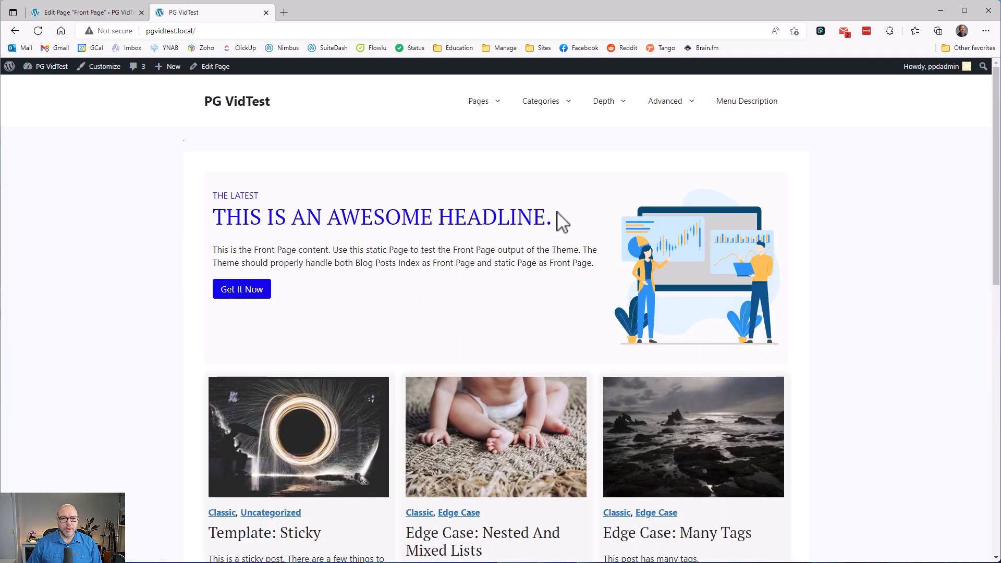
scroll(576, 266, "down", 4)
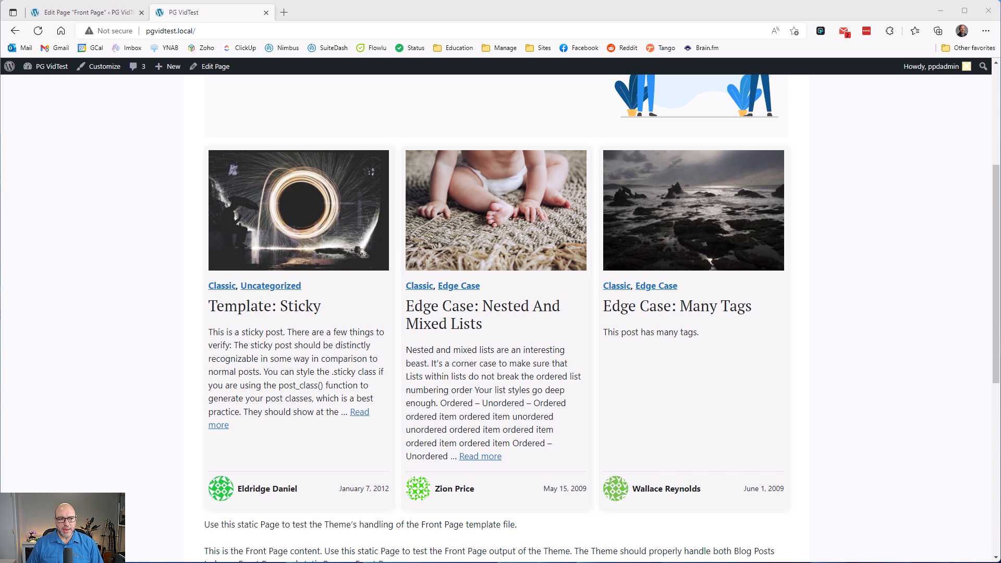
In File Explorer, go to the site's wp-content plugins folder and compress the pgvidtest plugin folder into pgvidtest.zip.
left_click_drag(0, 226, 615, 189)
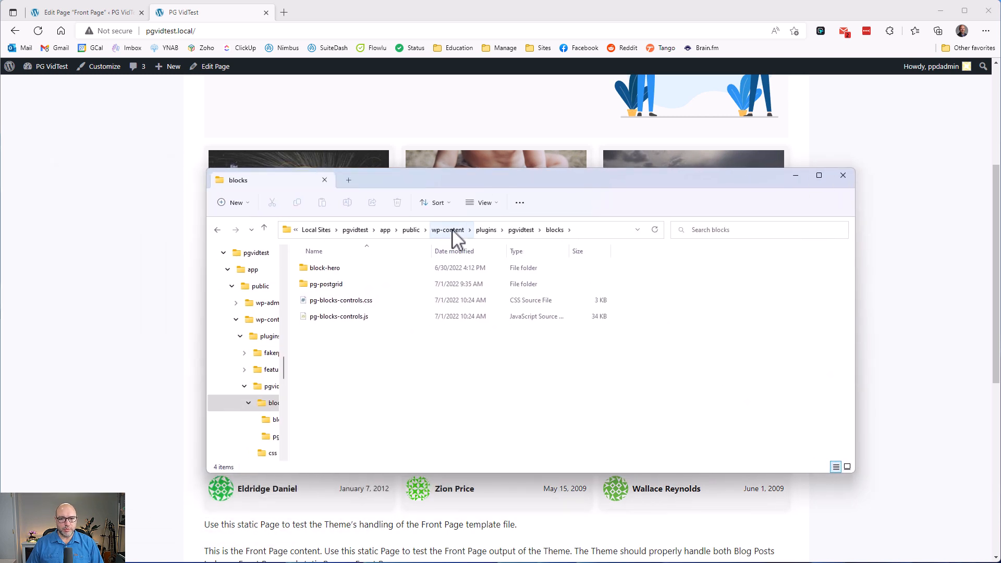
left_click(486, 230)
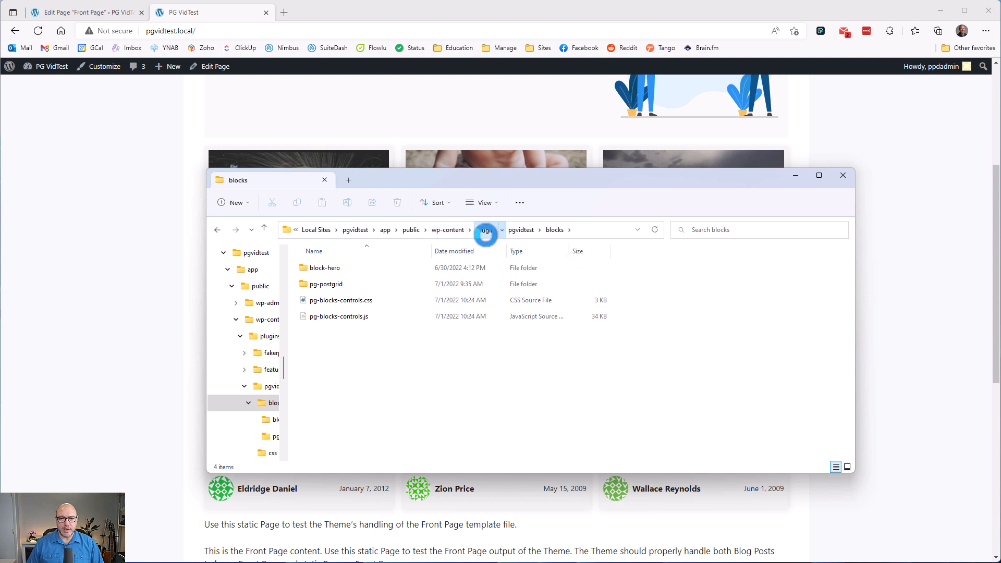
left_click(368, 301)
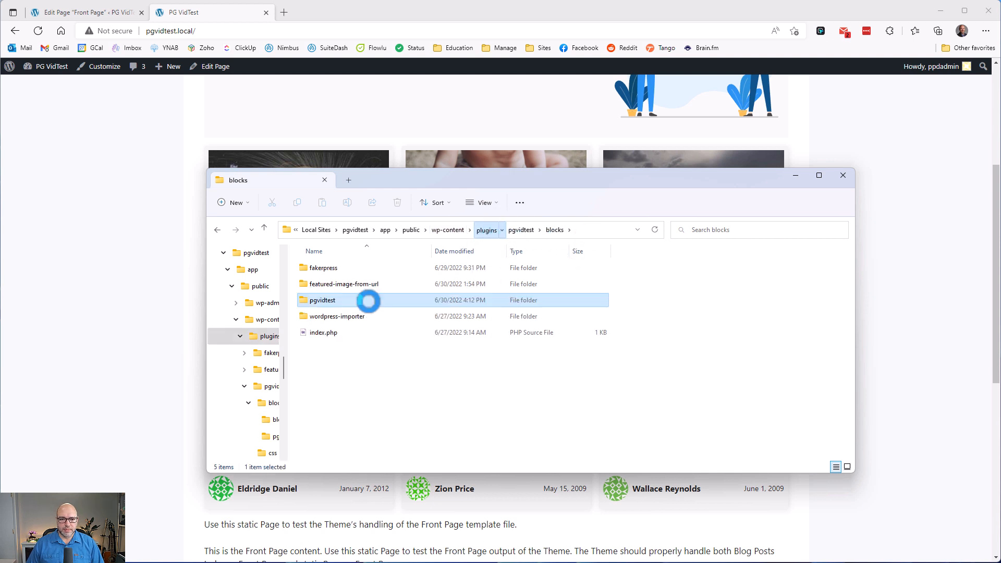
left_click(274, 404)
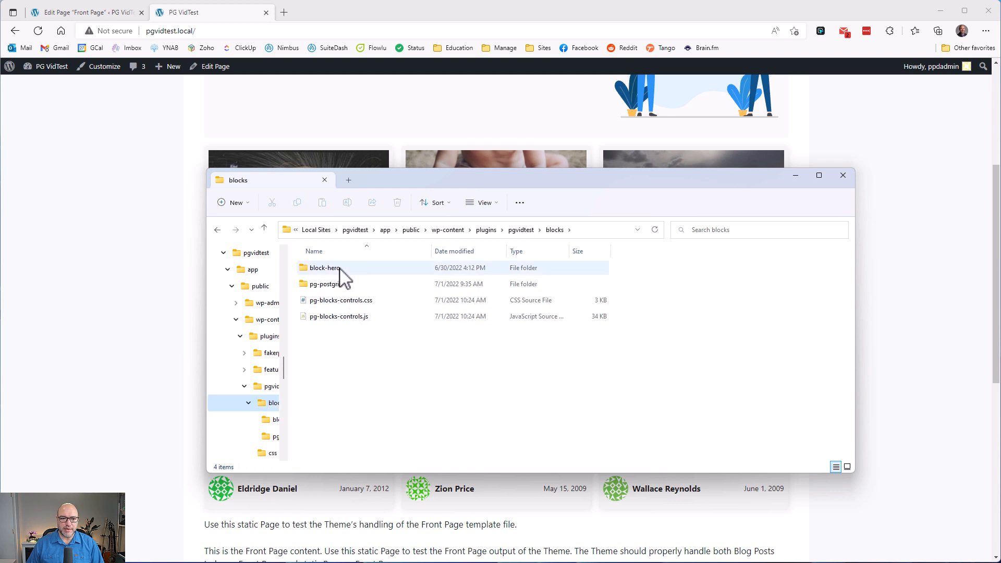
key("alt+Left")
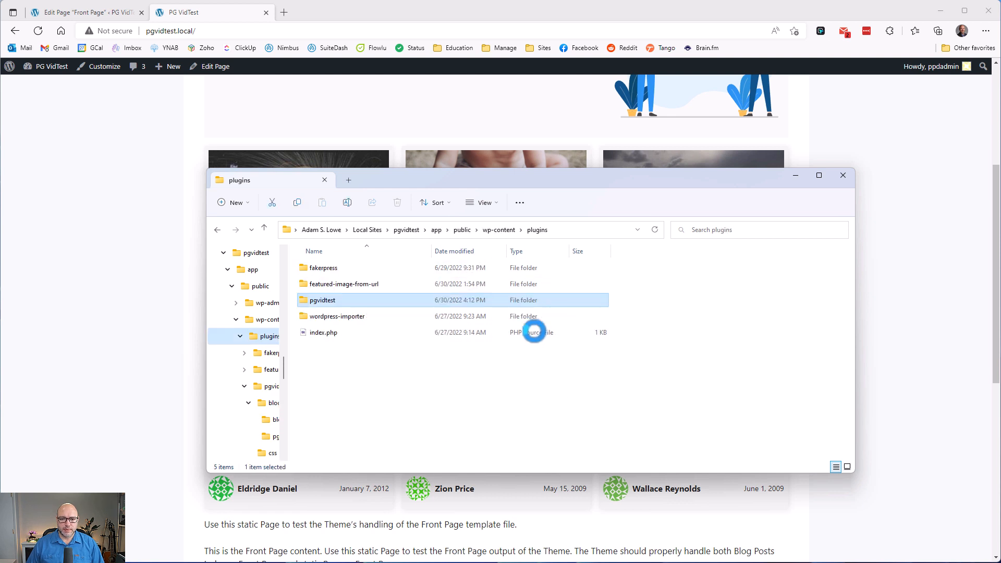
right_click(332, 301)
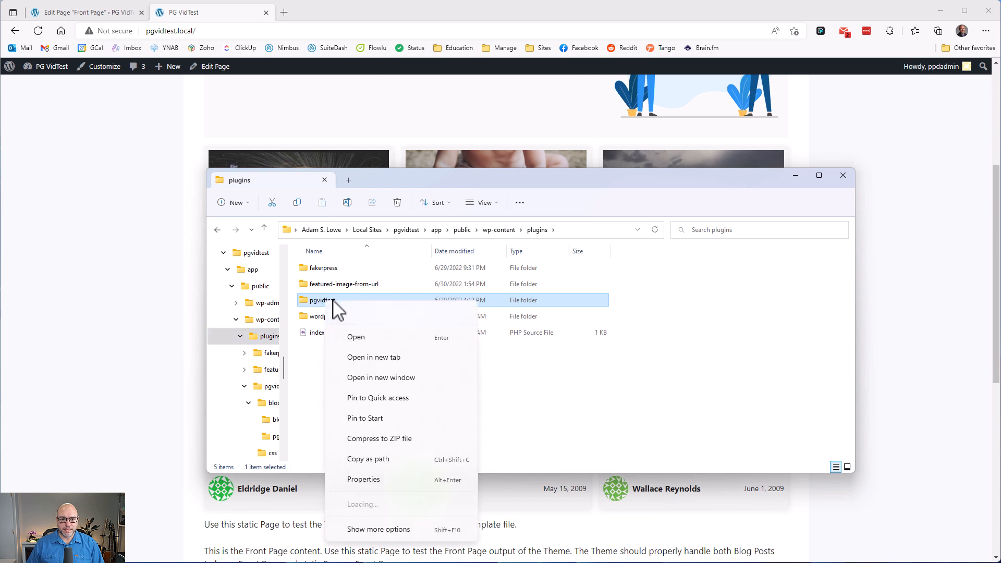
left_click(648, 397)
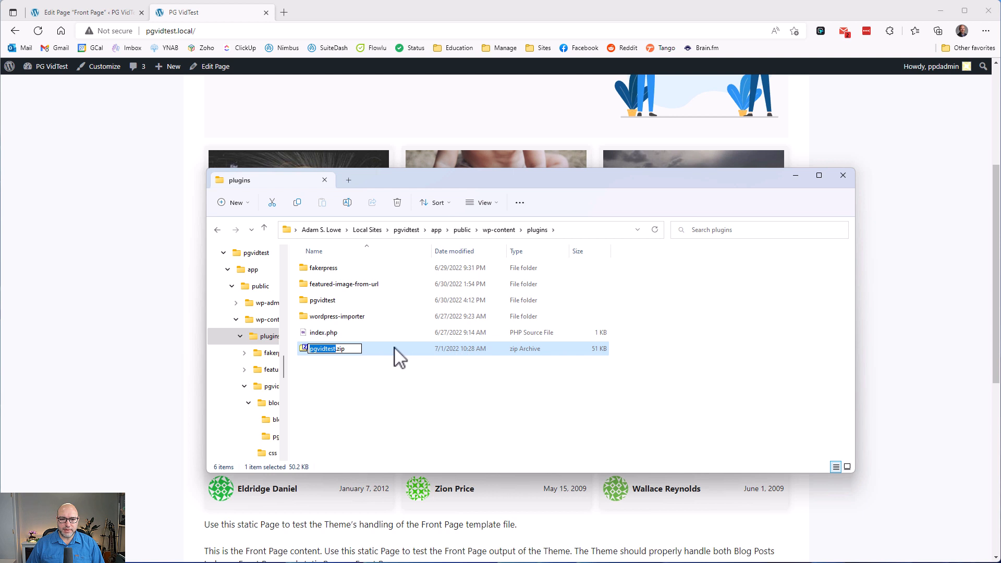
left_click(413, 385)
left_click(328, 359)
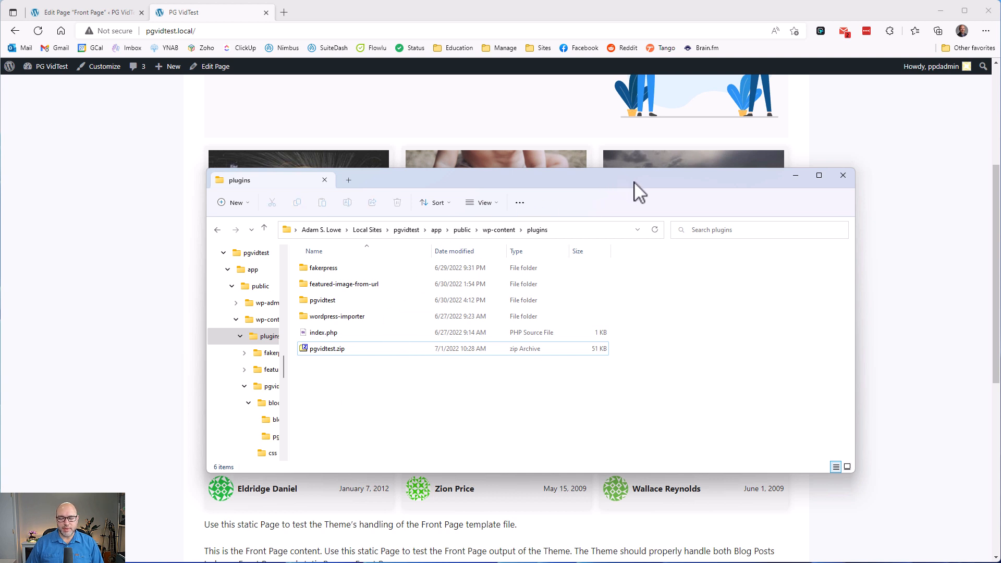
In the Size Comparison folder, compare the file sizes of 18 Custom Blocks.zip and generateblocks.1.5.2.zip.
left_click_drag(634, 183, 442, 175)
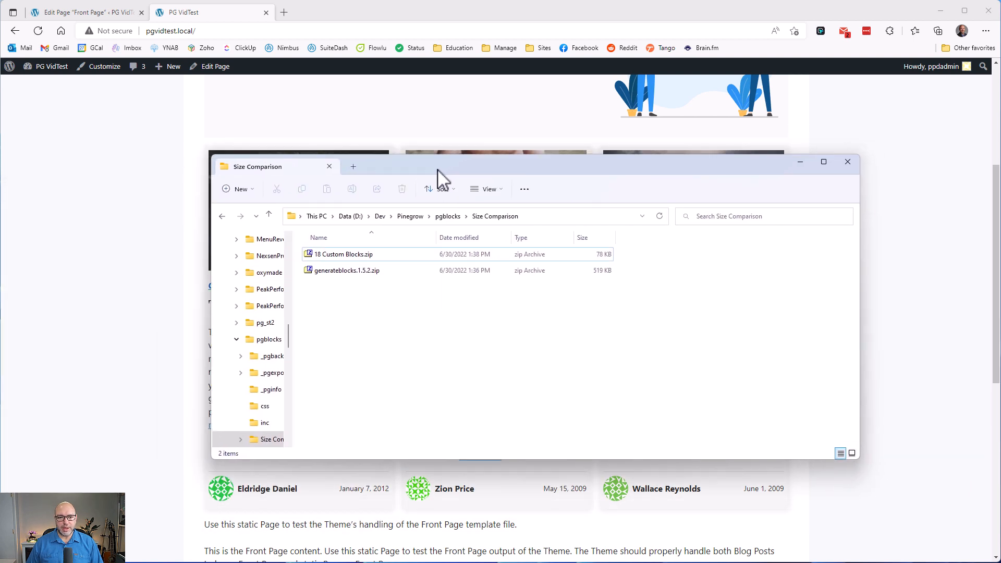
left_click(348, 256)
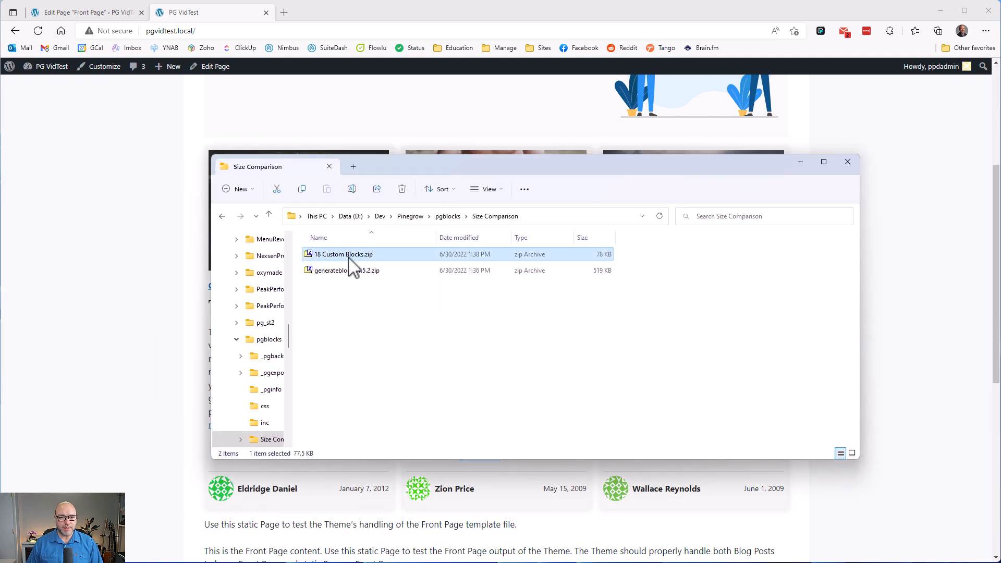
left_click(344, 271)
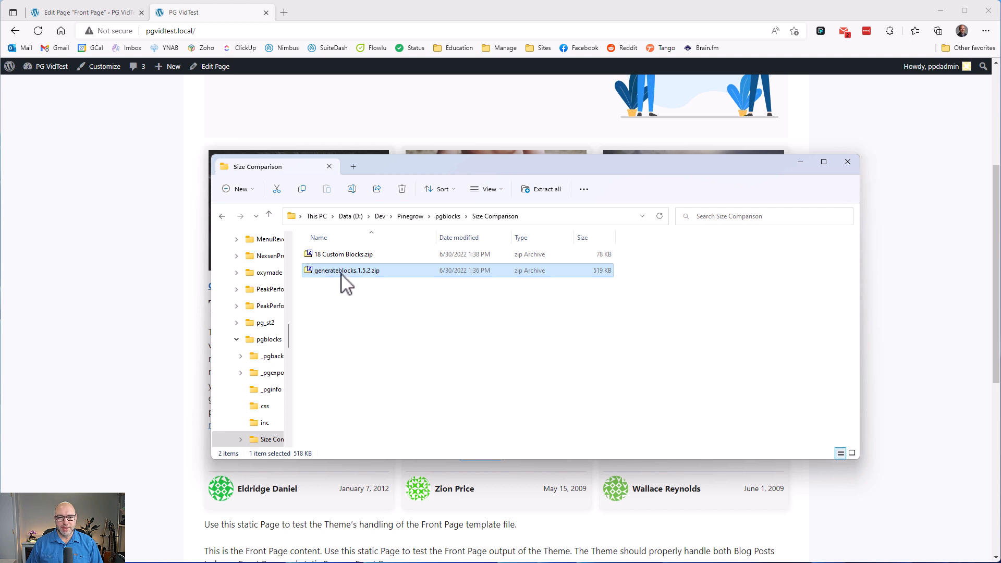
left_click(346, 321)
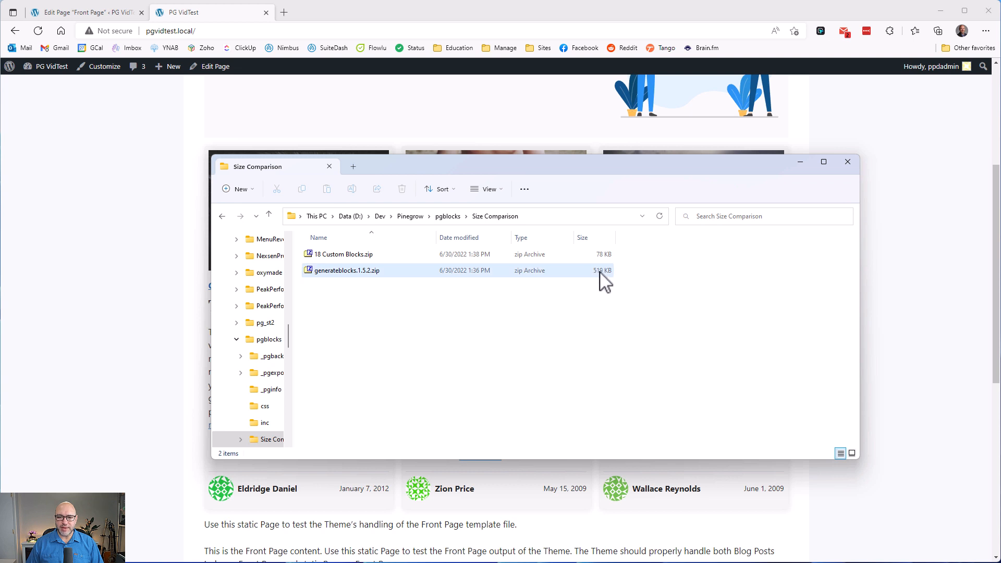
left_click(343, 255)
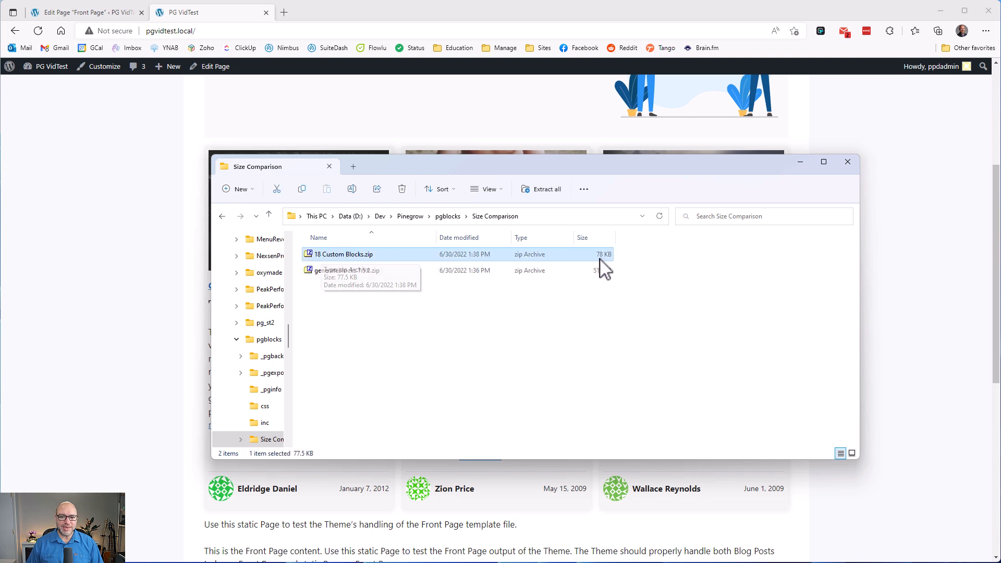
left_click(439, 309)
left_click(452, 255)
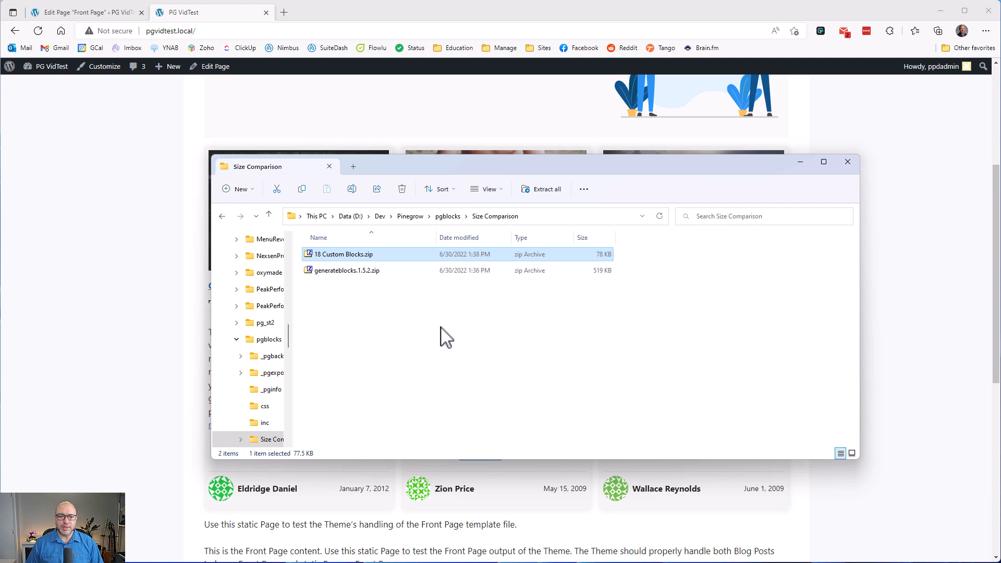
key("Down")
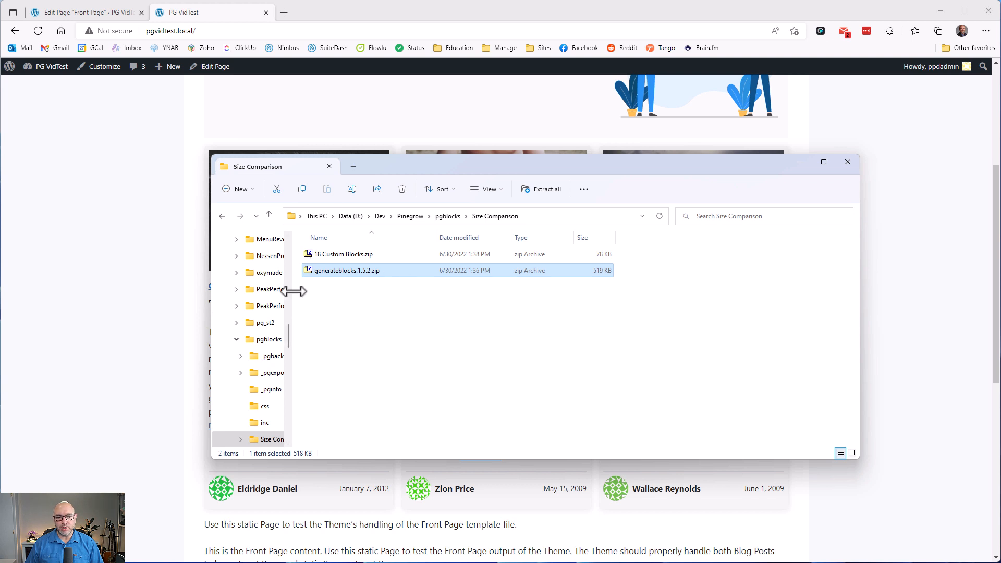
left_click(406, 254)
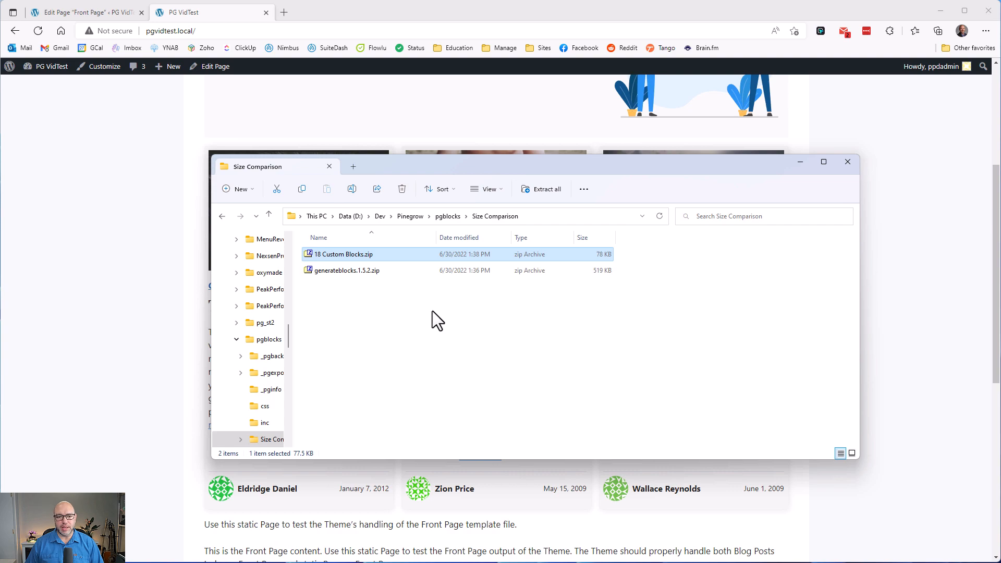